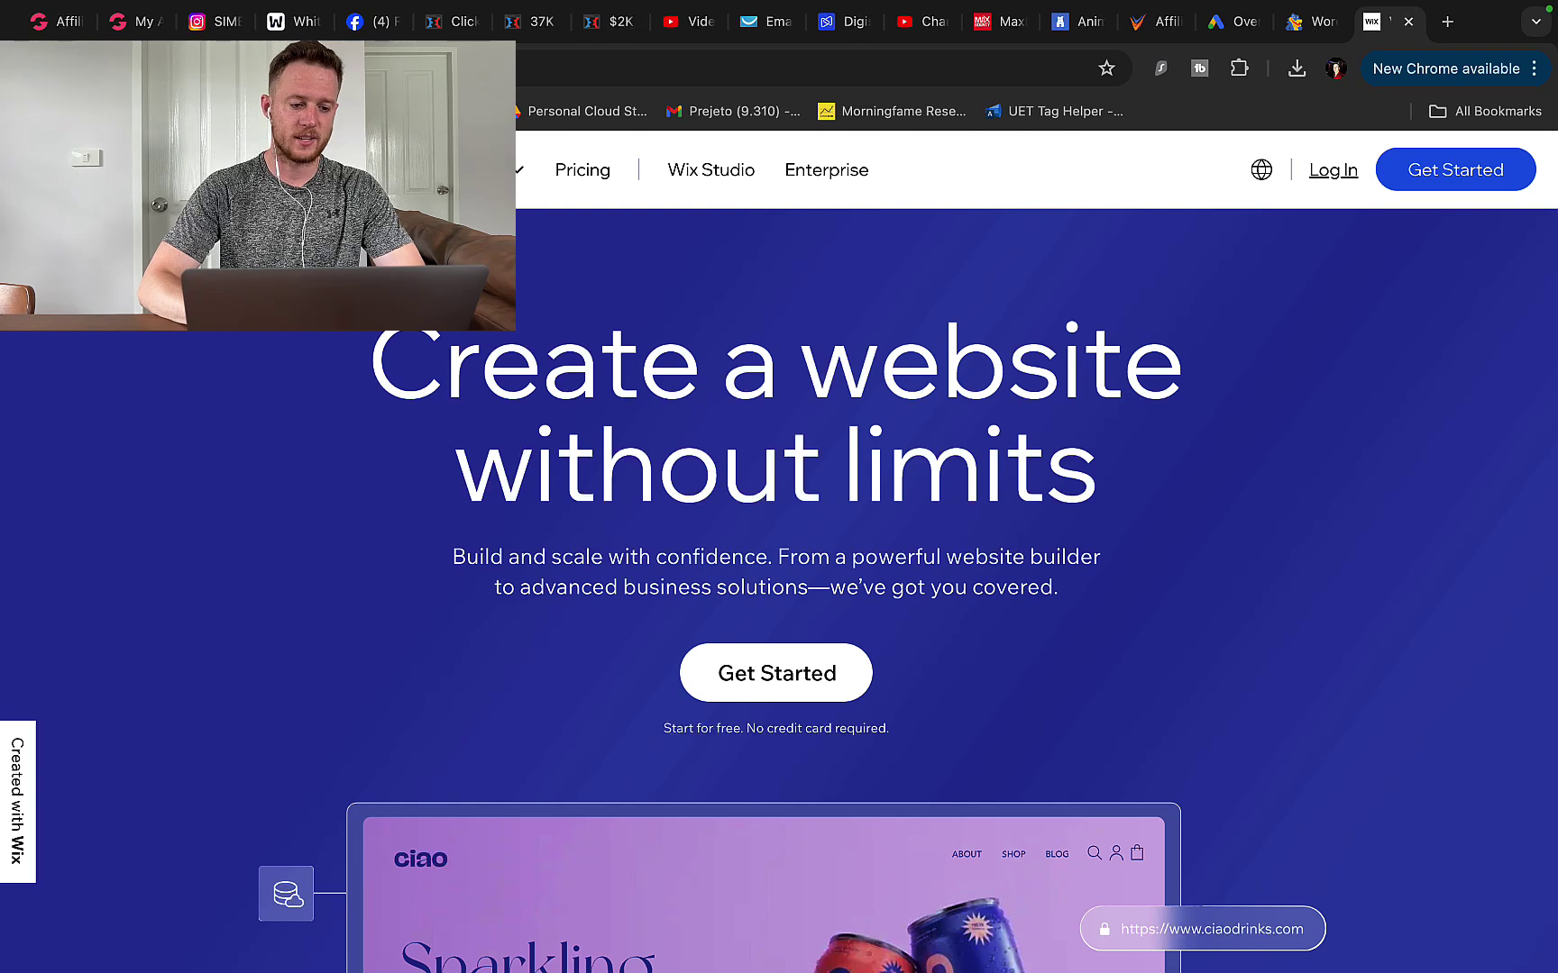
- Check the Groove affiliate revenue stats and per-funnel commissions, with Profit Singularity at $26,498.38
click(47, 27)
mouse_move(870, 497)
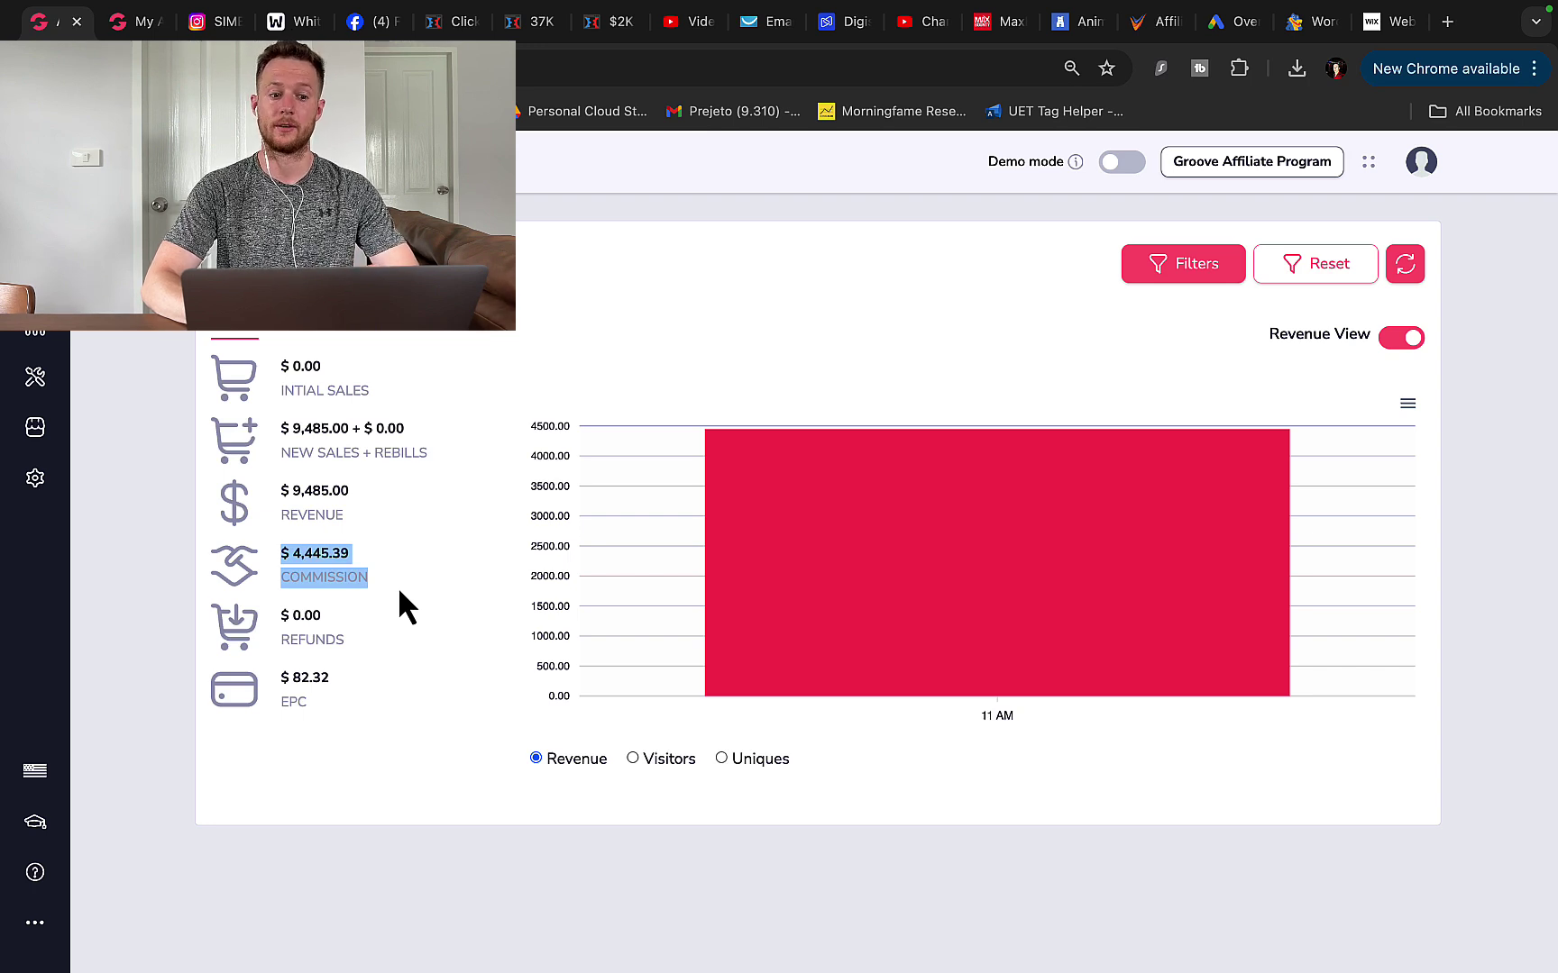
click(120, 32)
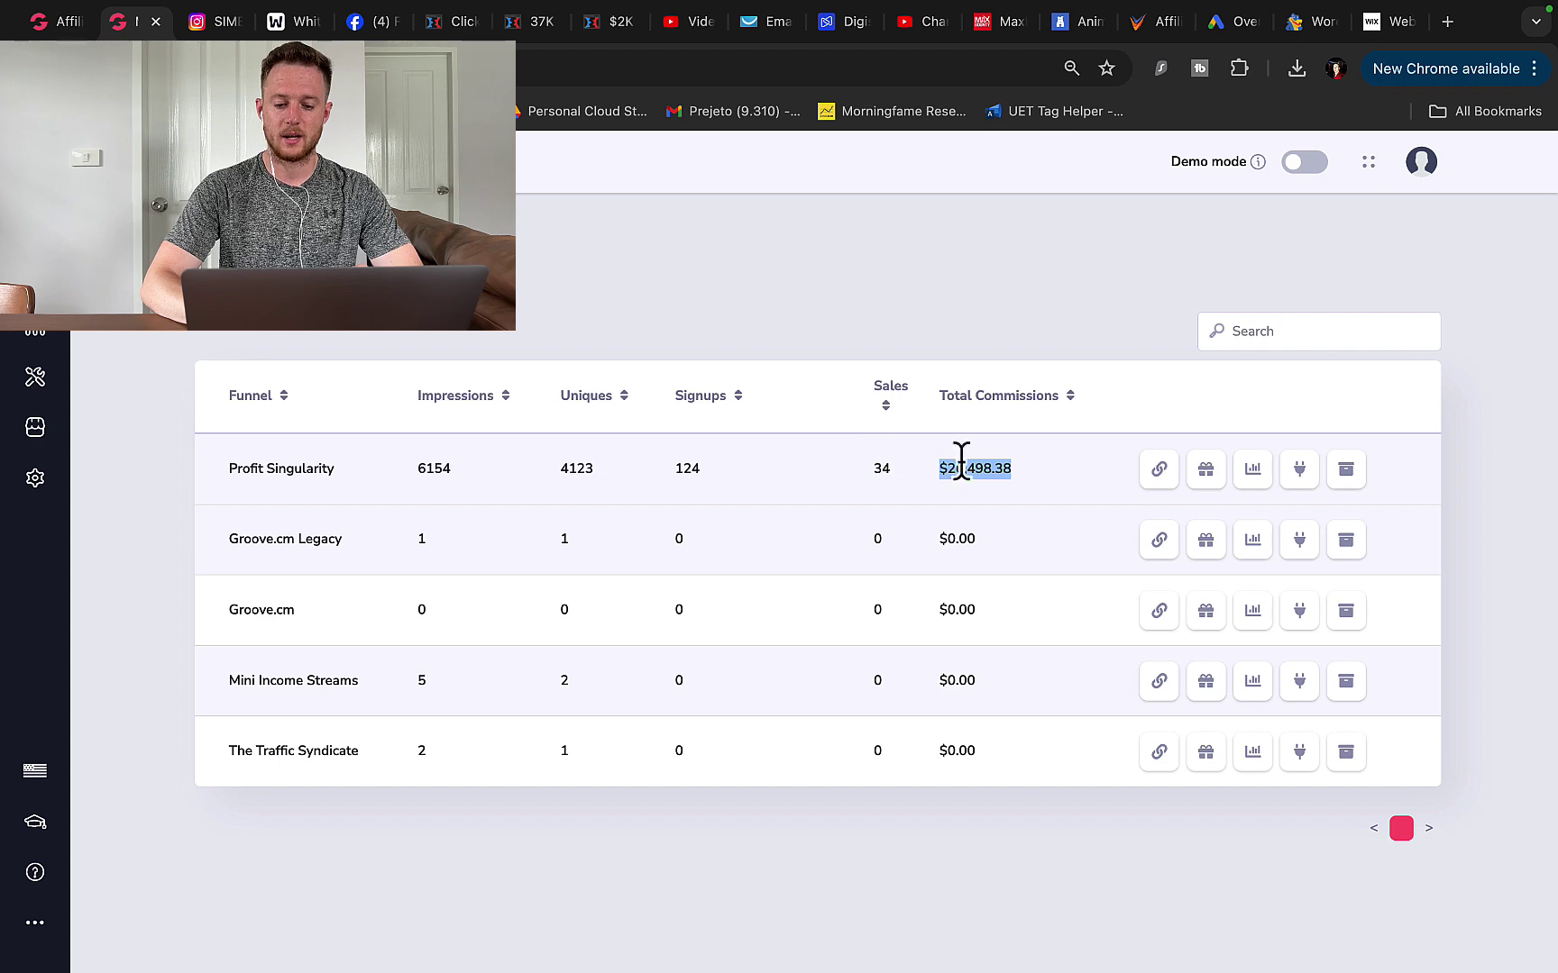
- Glance at the Instagram profile, then scroll through the Facebook profile's Intro, Photos and post feed
click(207, 27)
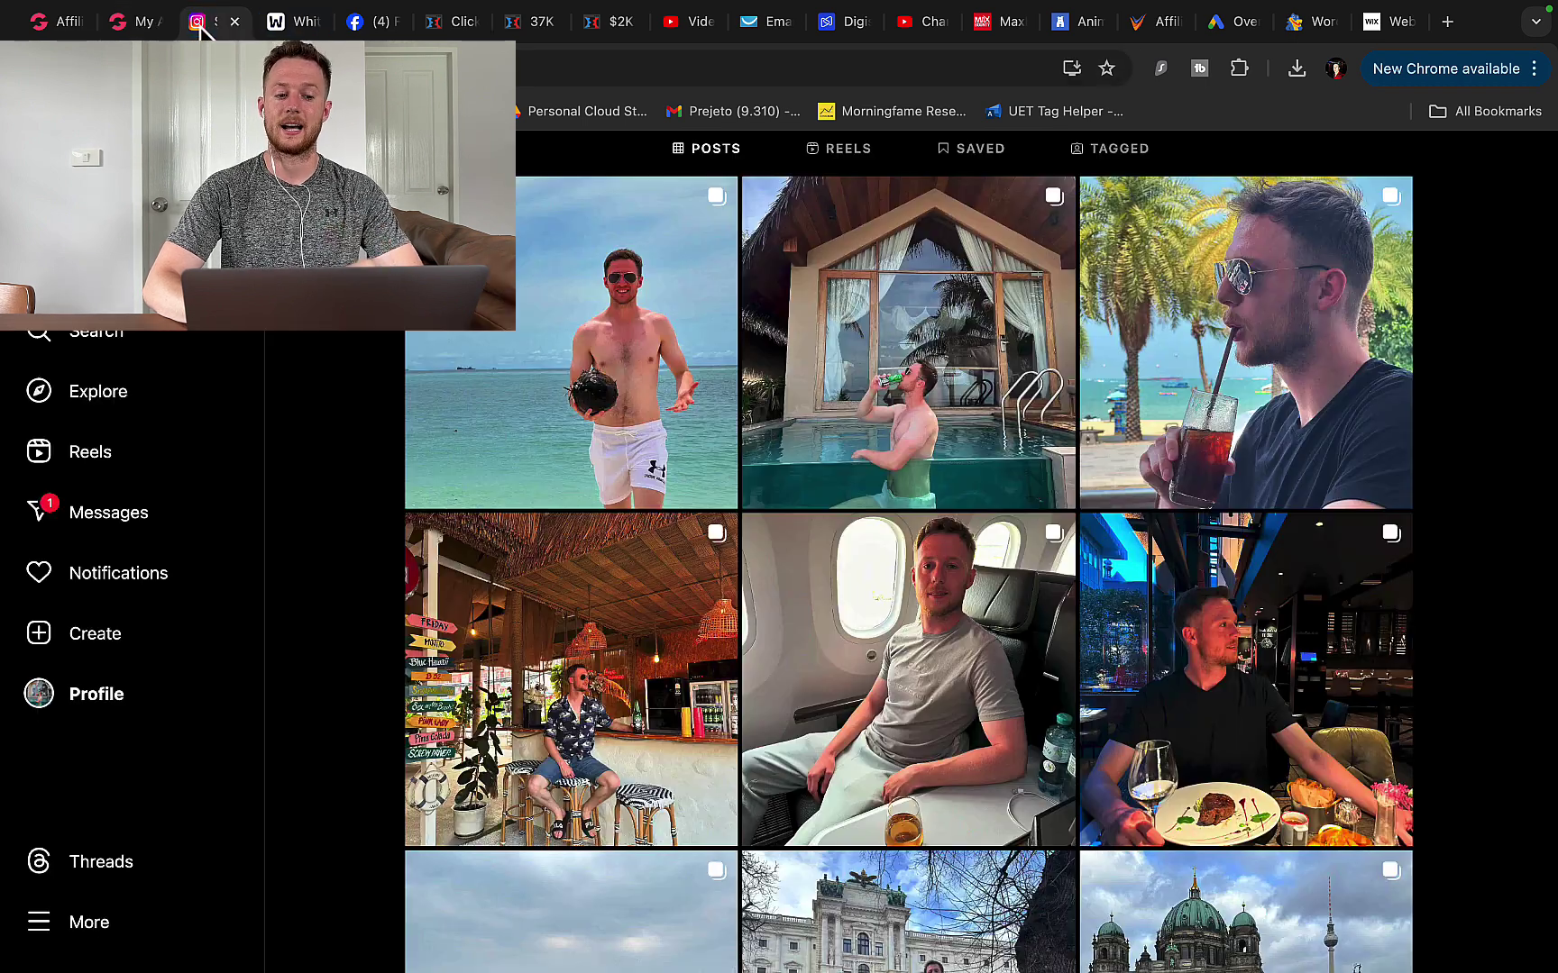
click(370, 22)
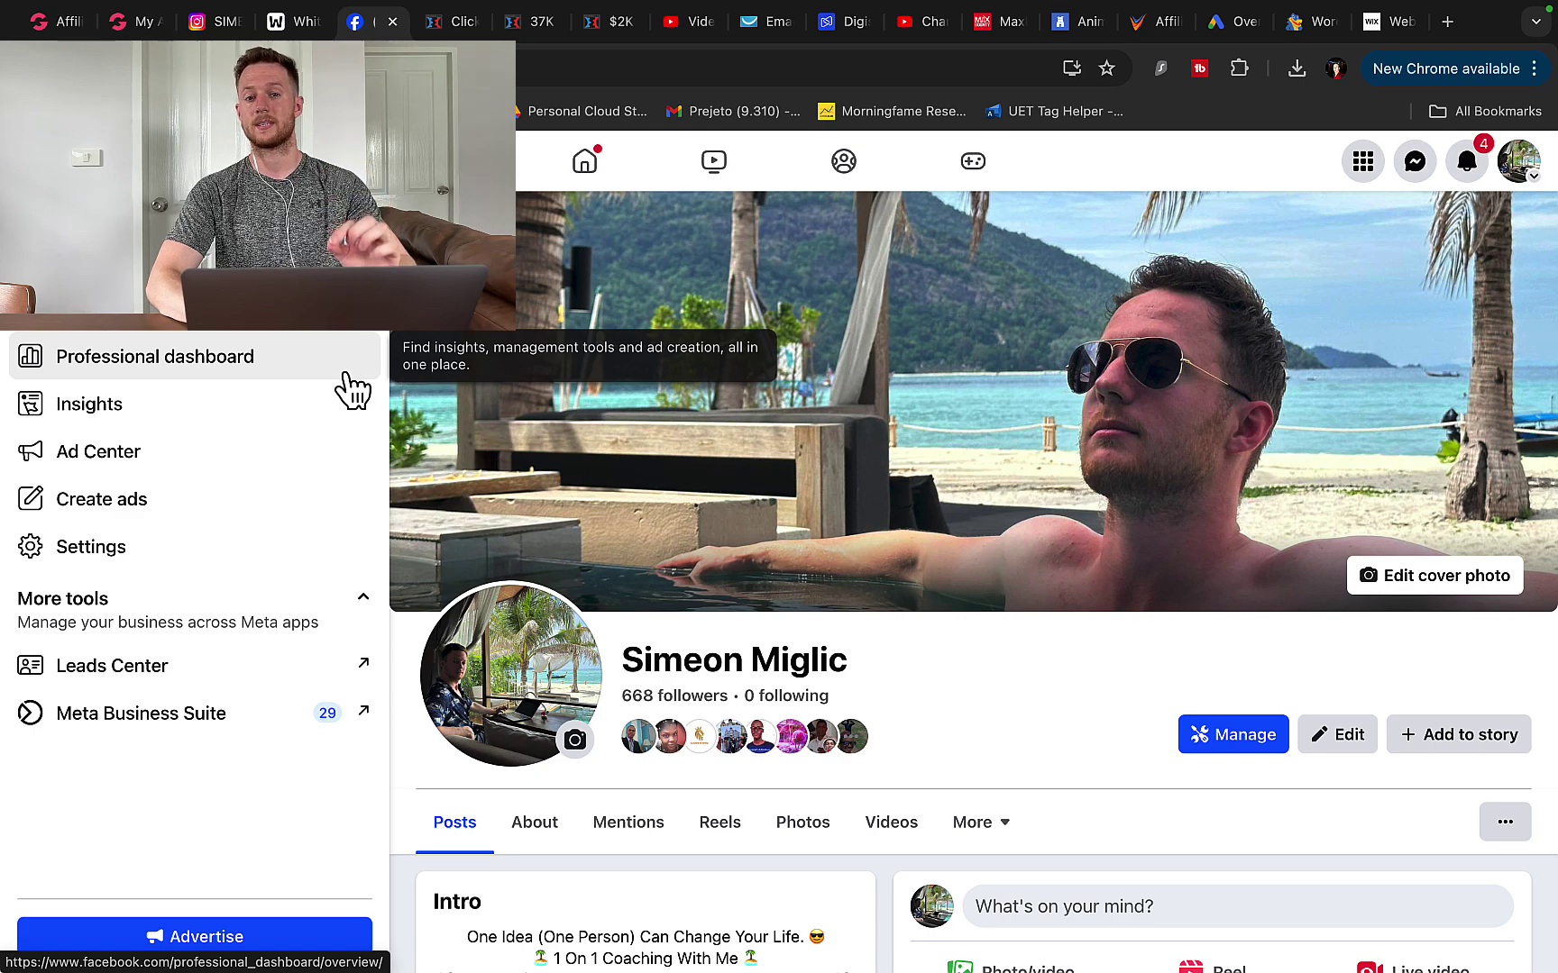
scroll(433, 414, down, 9)
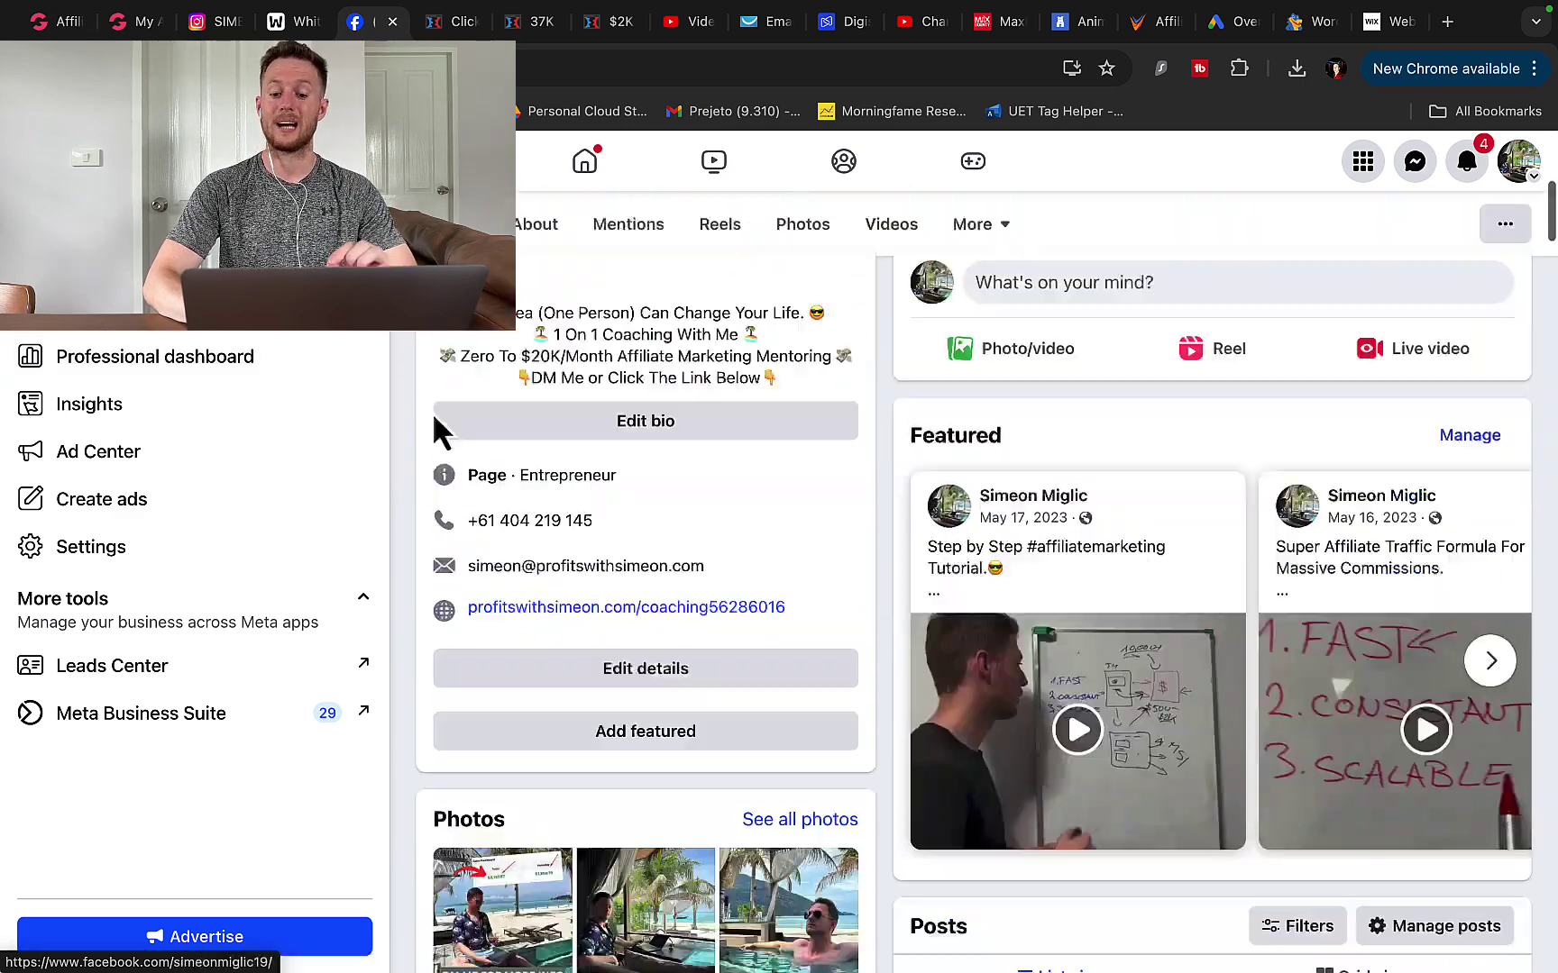
scroll(434, 418, down, 2)
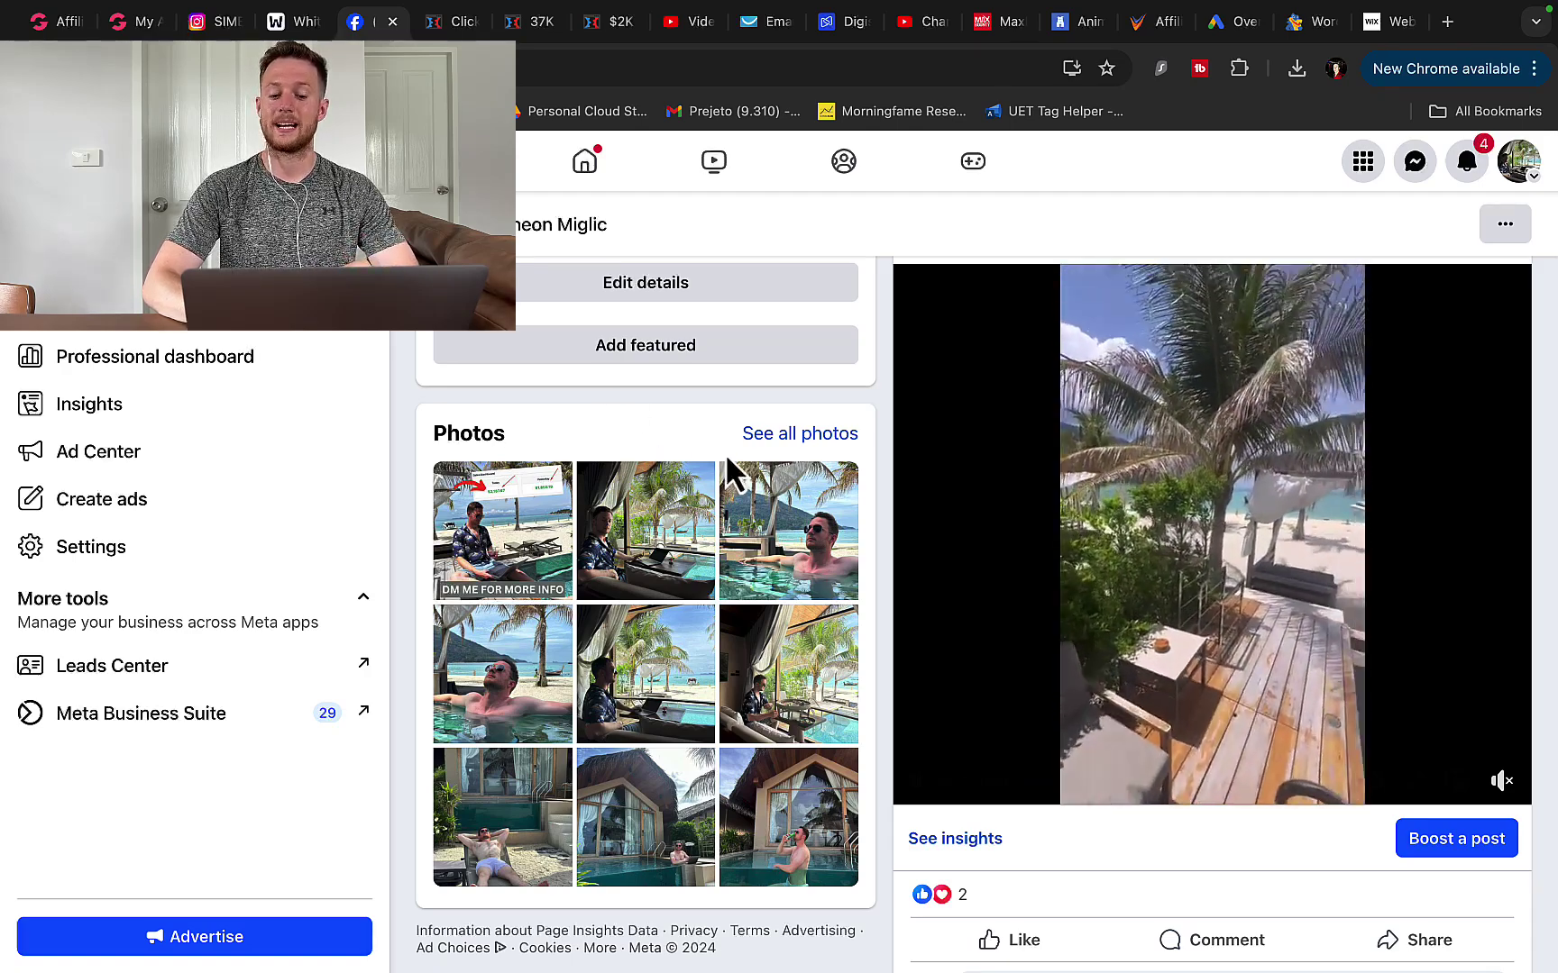
scroll(726, 452, down, 15)
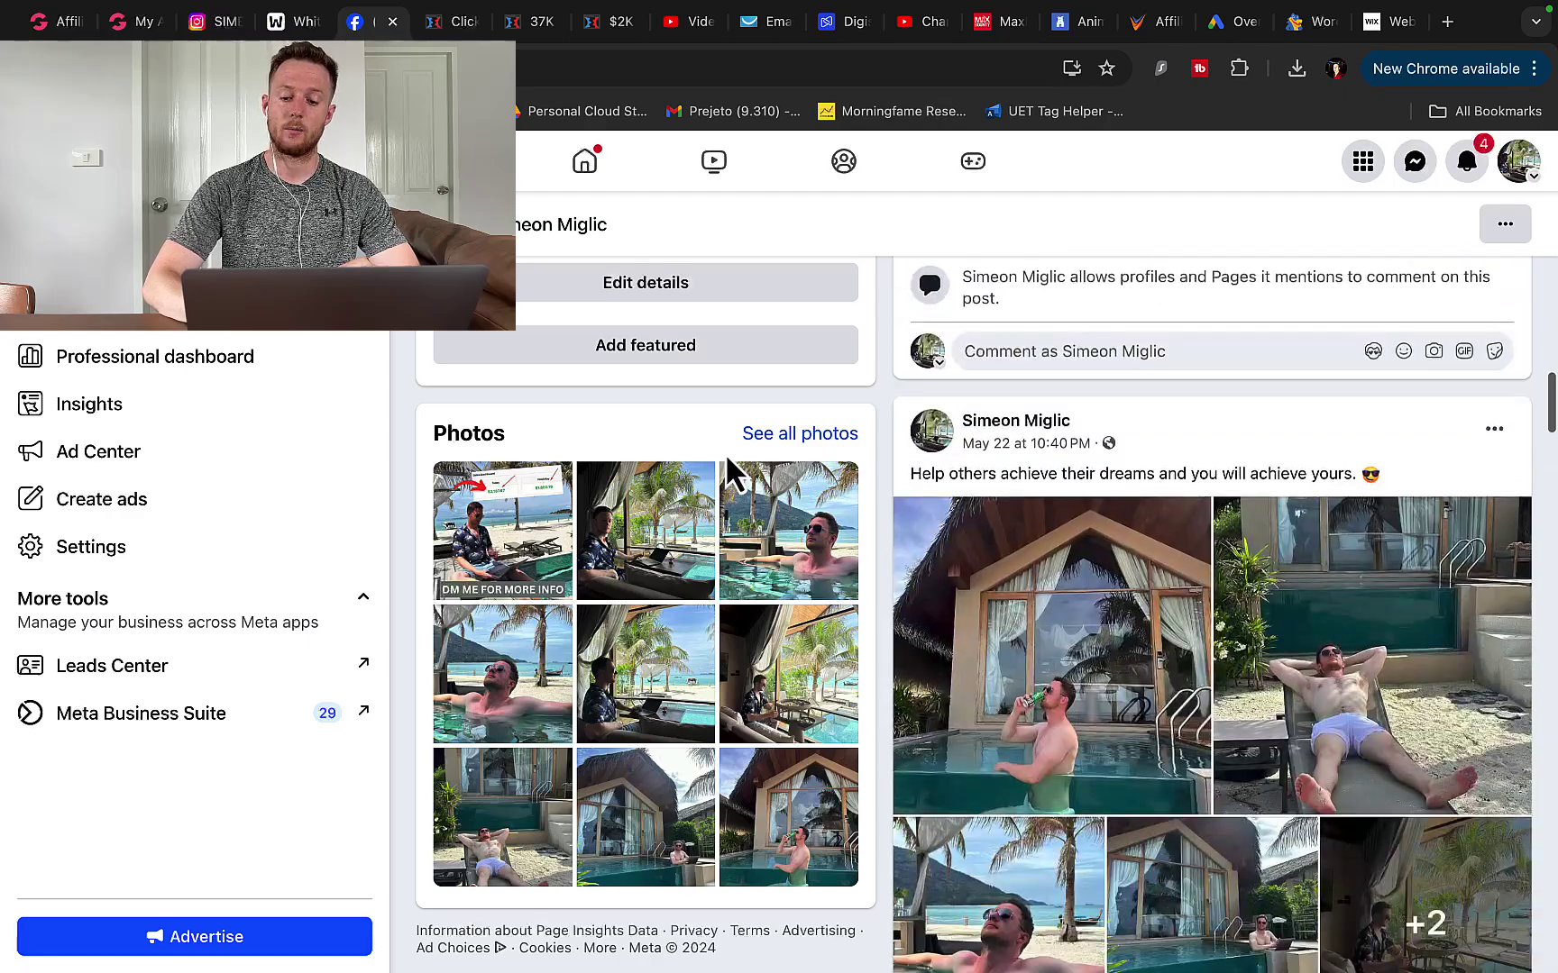
scroll(726, 452, down, 13)
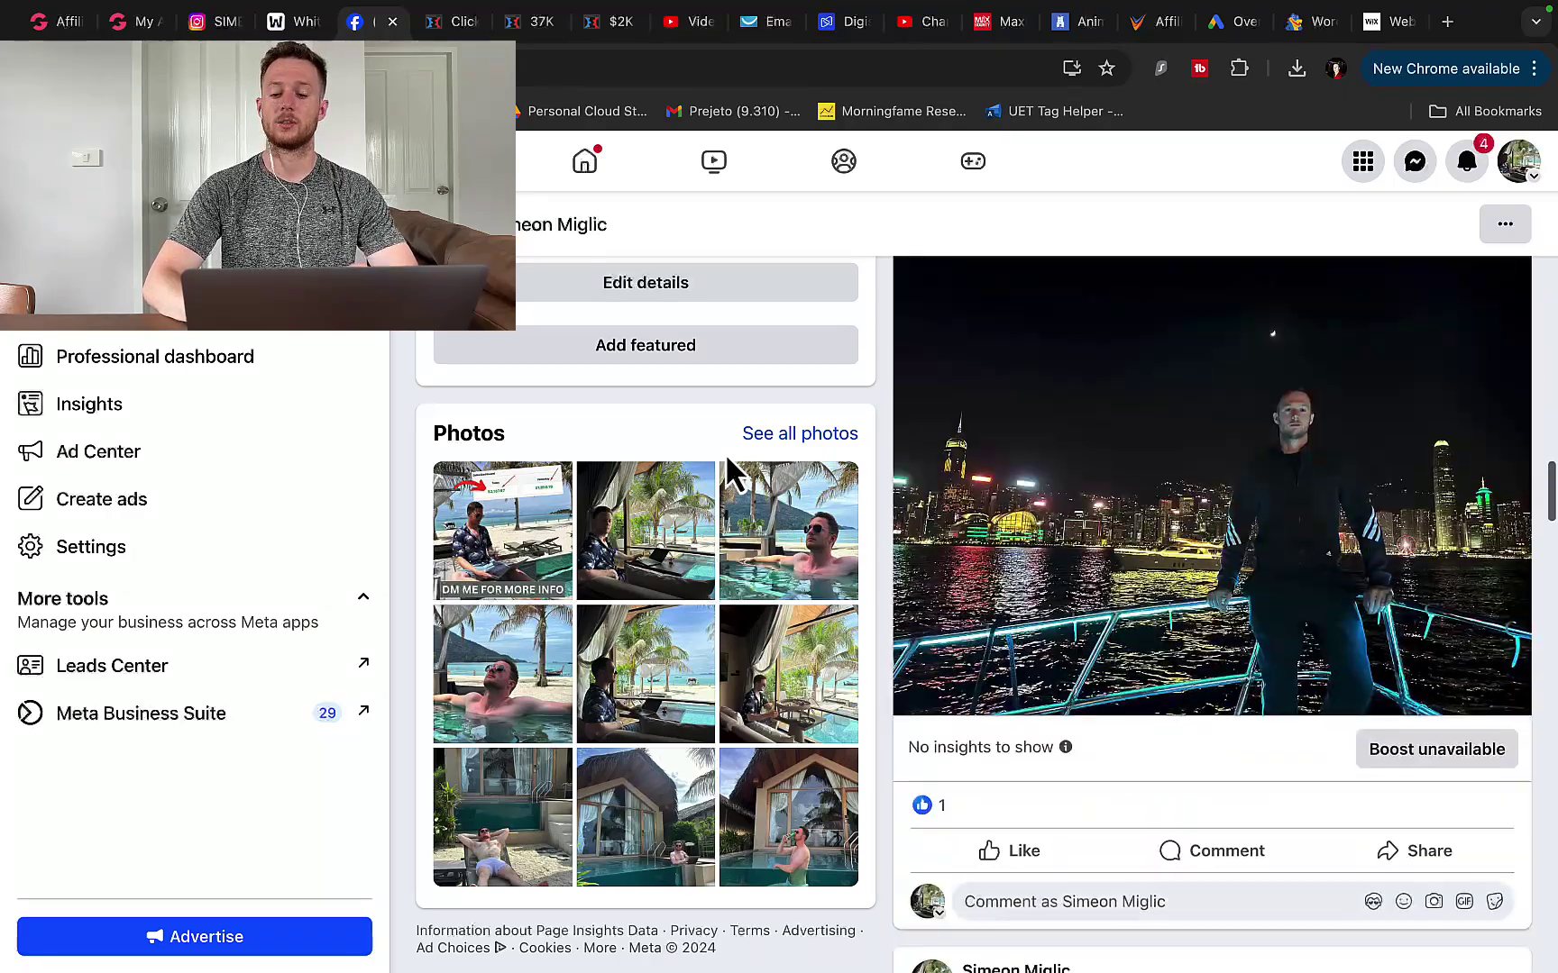
scroll(726, 453, up, 2)
scroll(726, 453, down, 10)
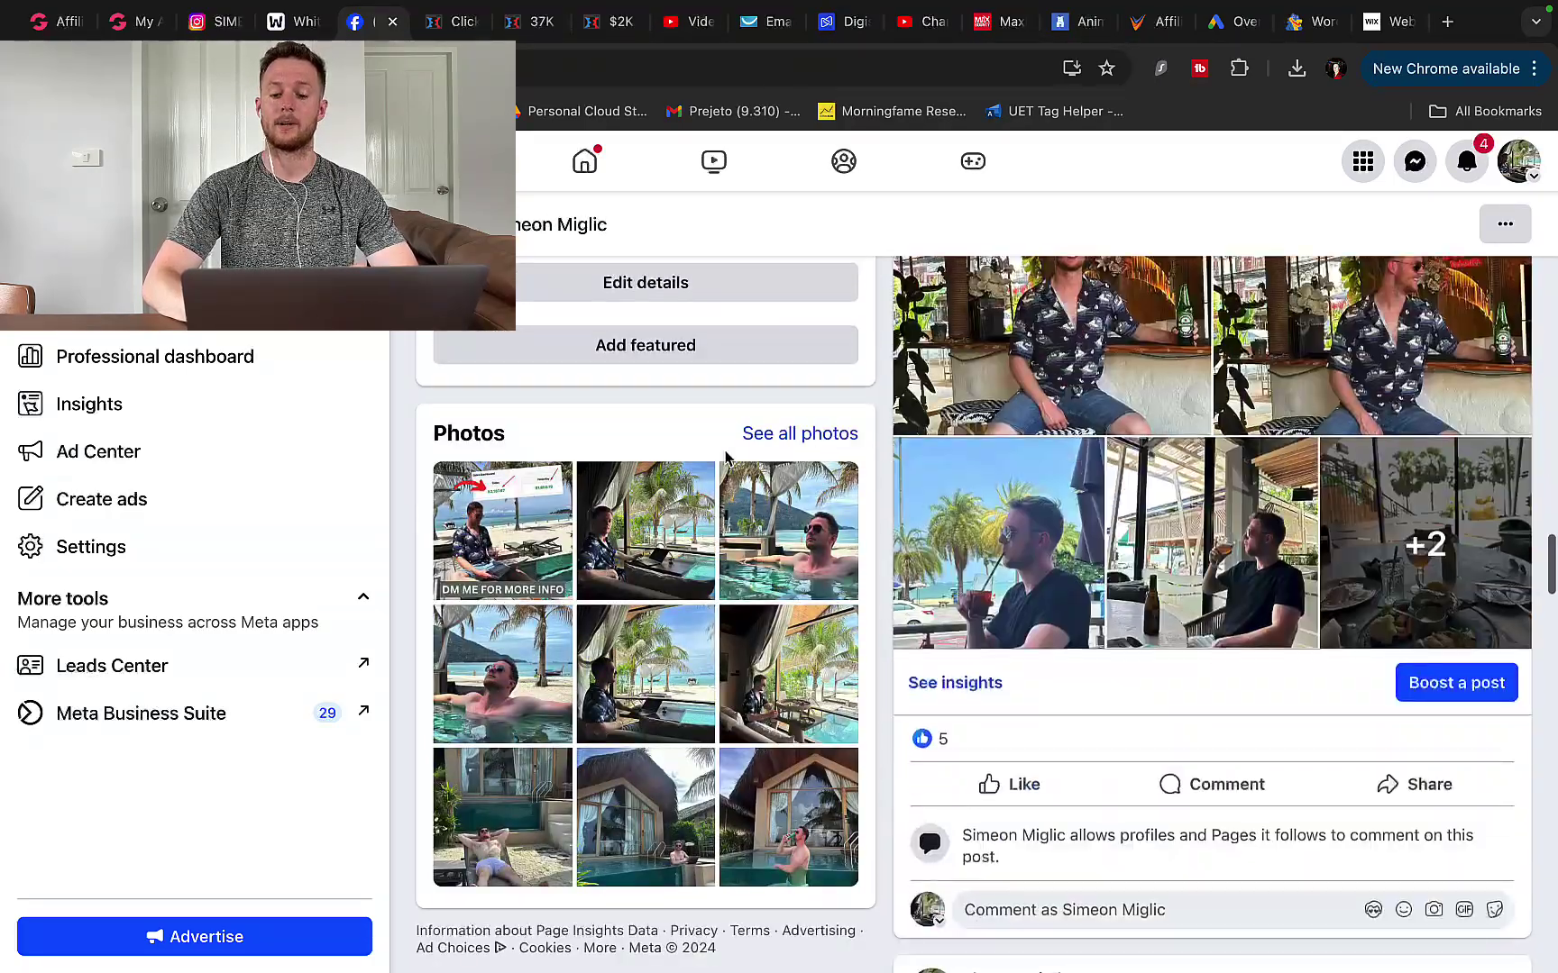
scroll(726, 452, down, 12)
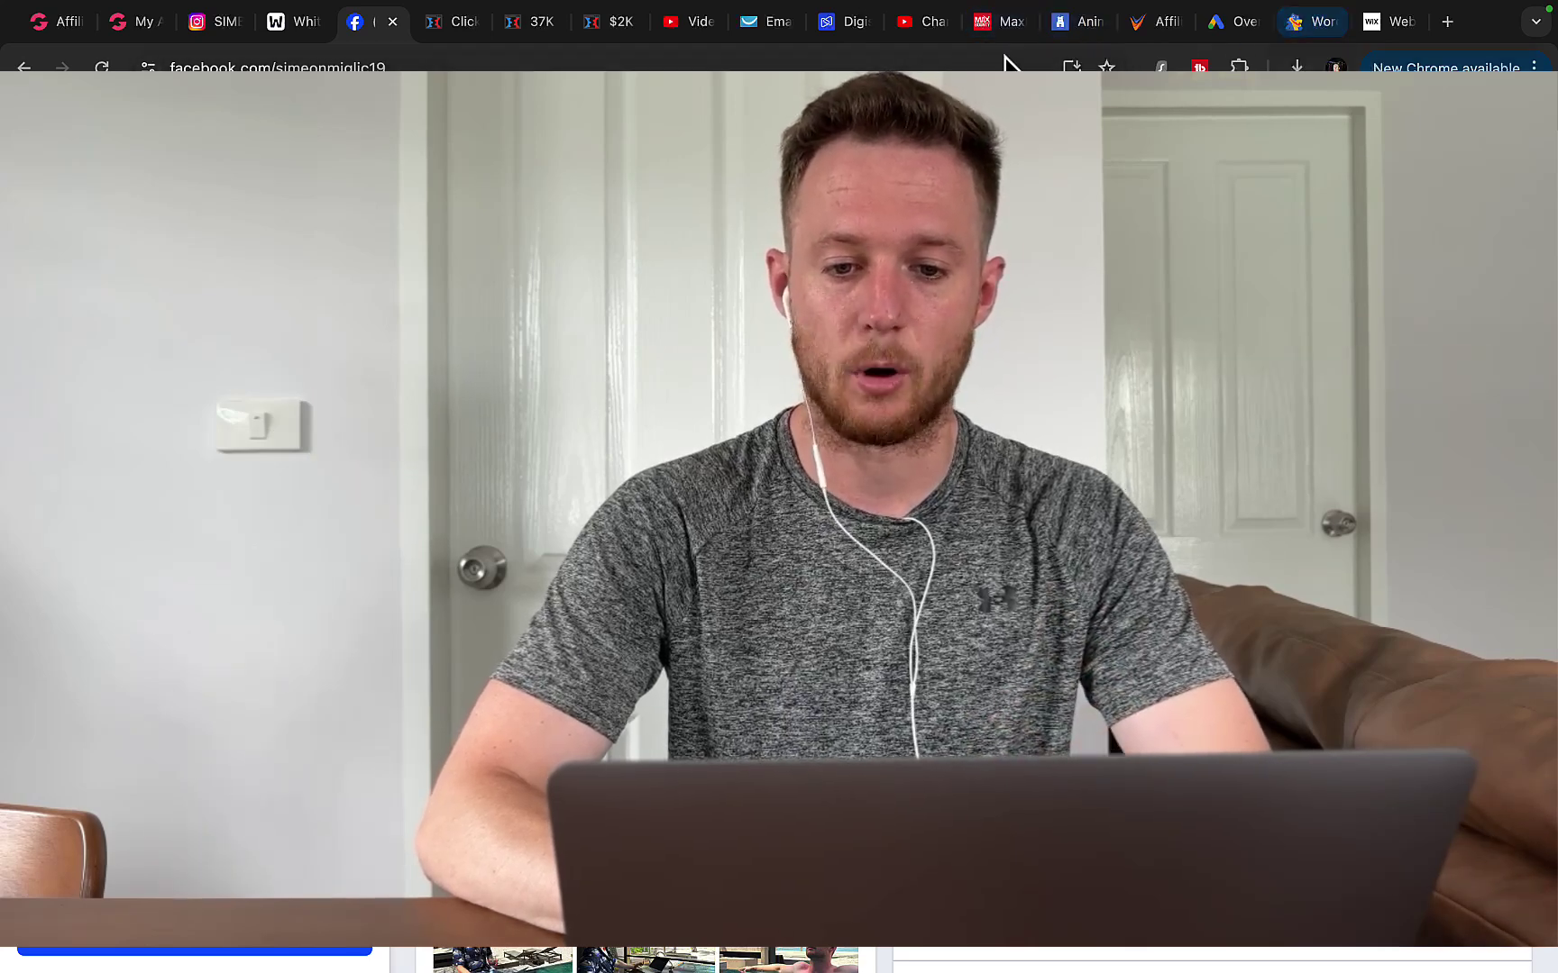
- Switch to the Wix homepage headed 'Create a website without limits'
click(1379, 22)
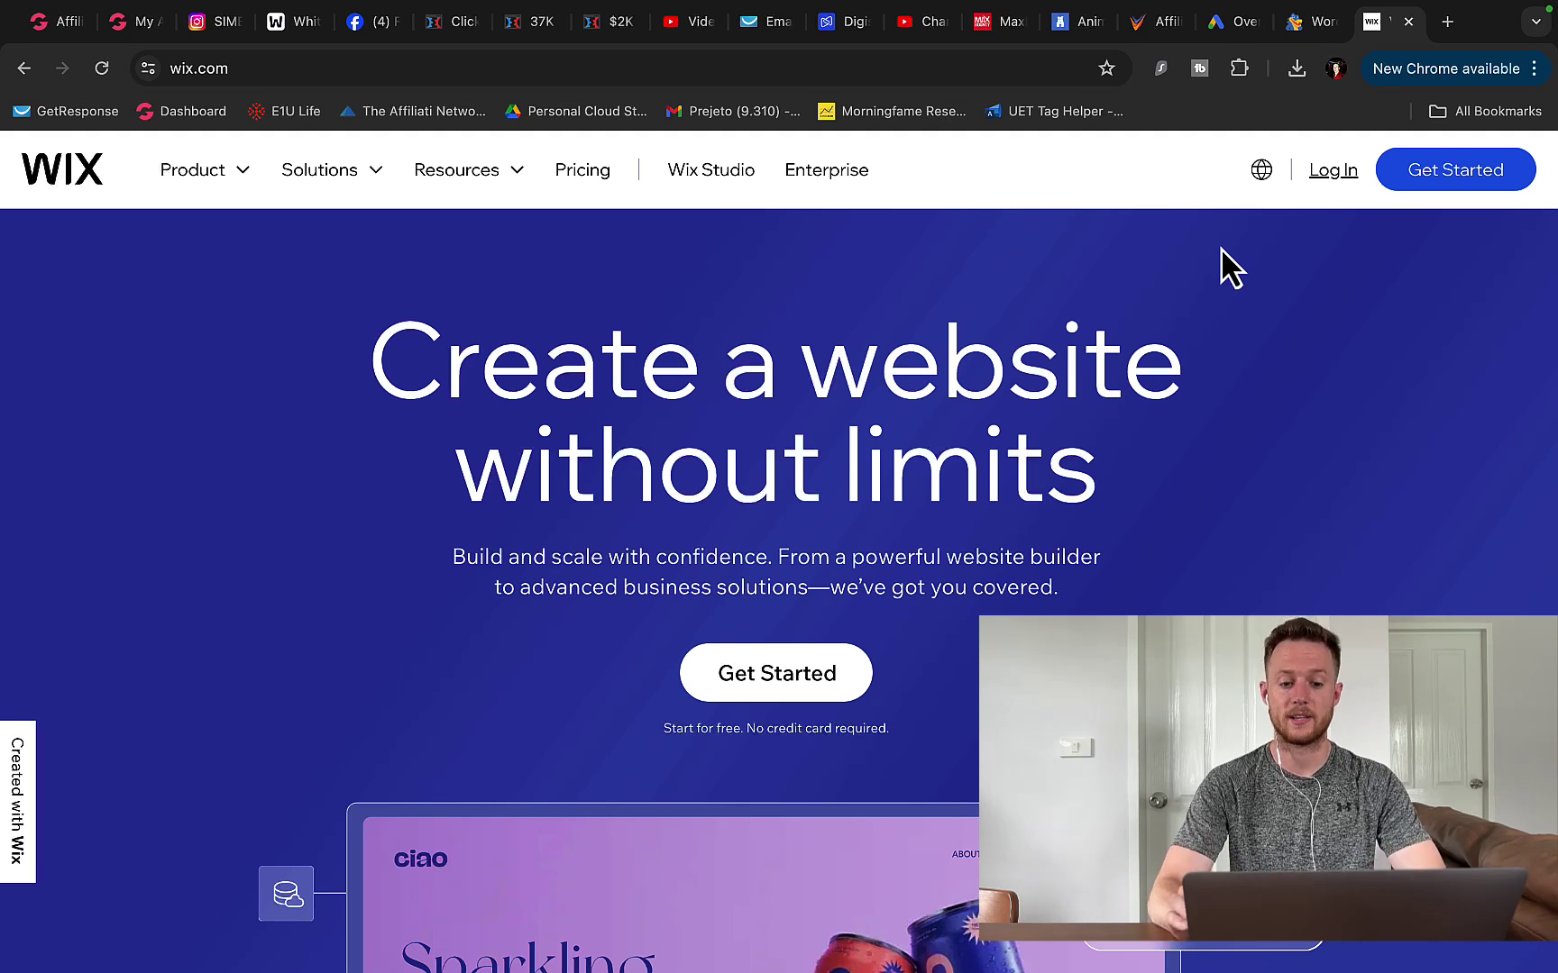
- Highlight the Wix headline, then switch to MaxBounty's Animalia Pet Insurance - CPS (US) campaign
drag(369, 362, 1121, 482)
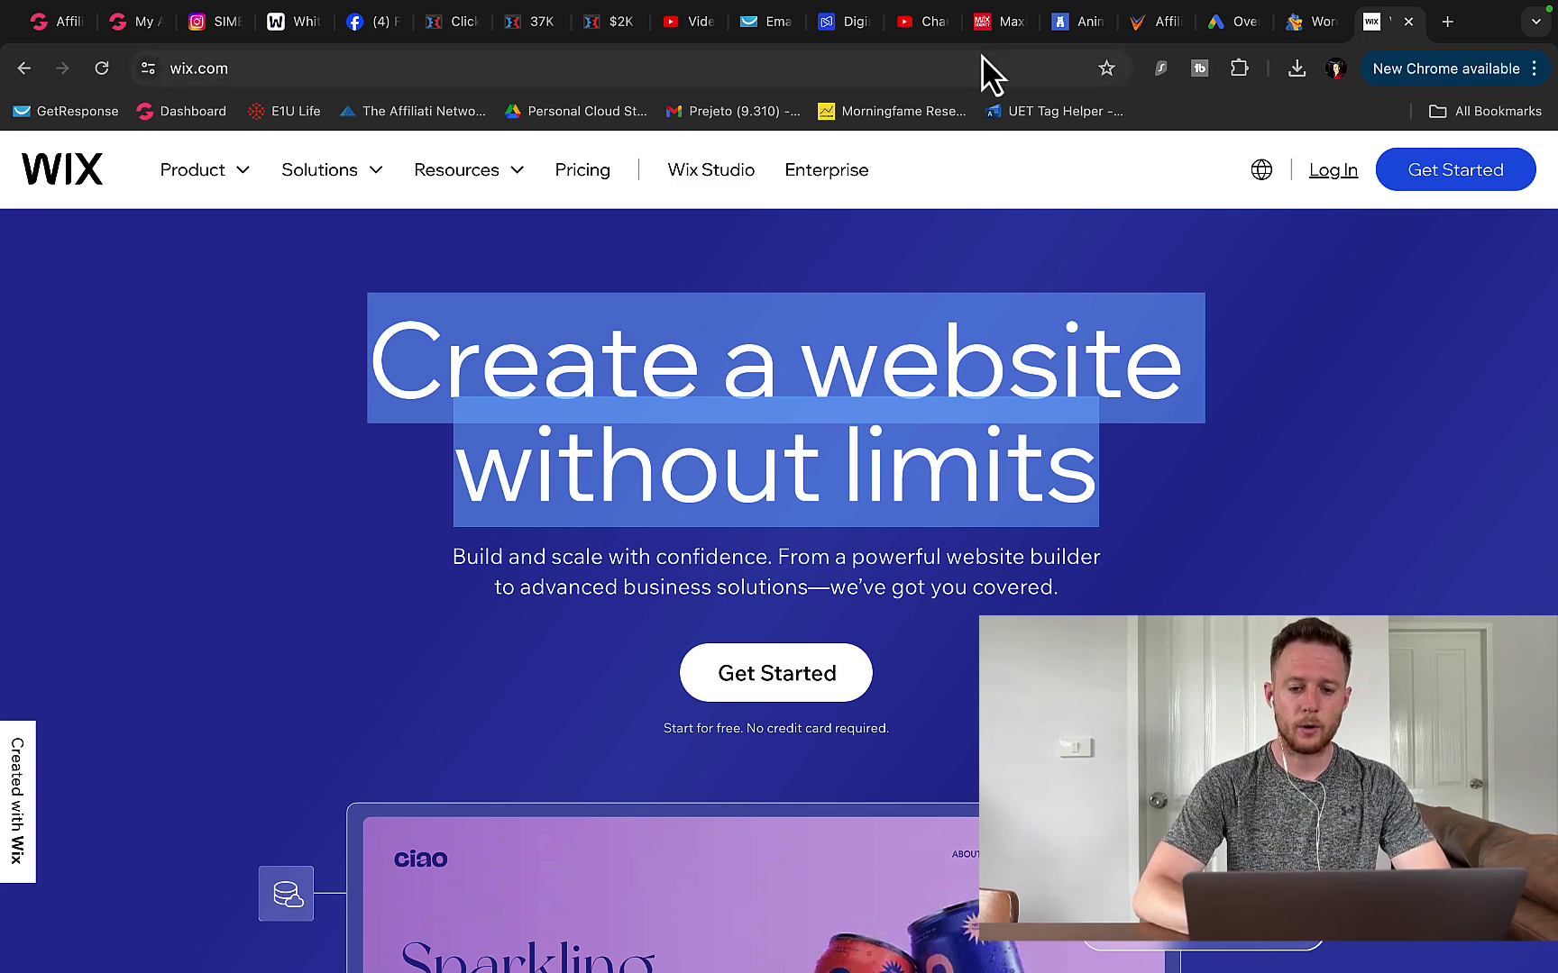
click(999, 22)
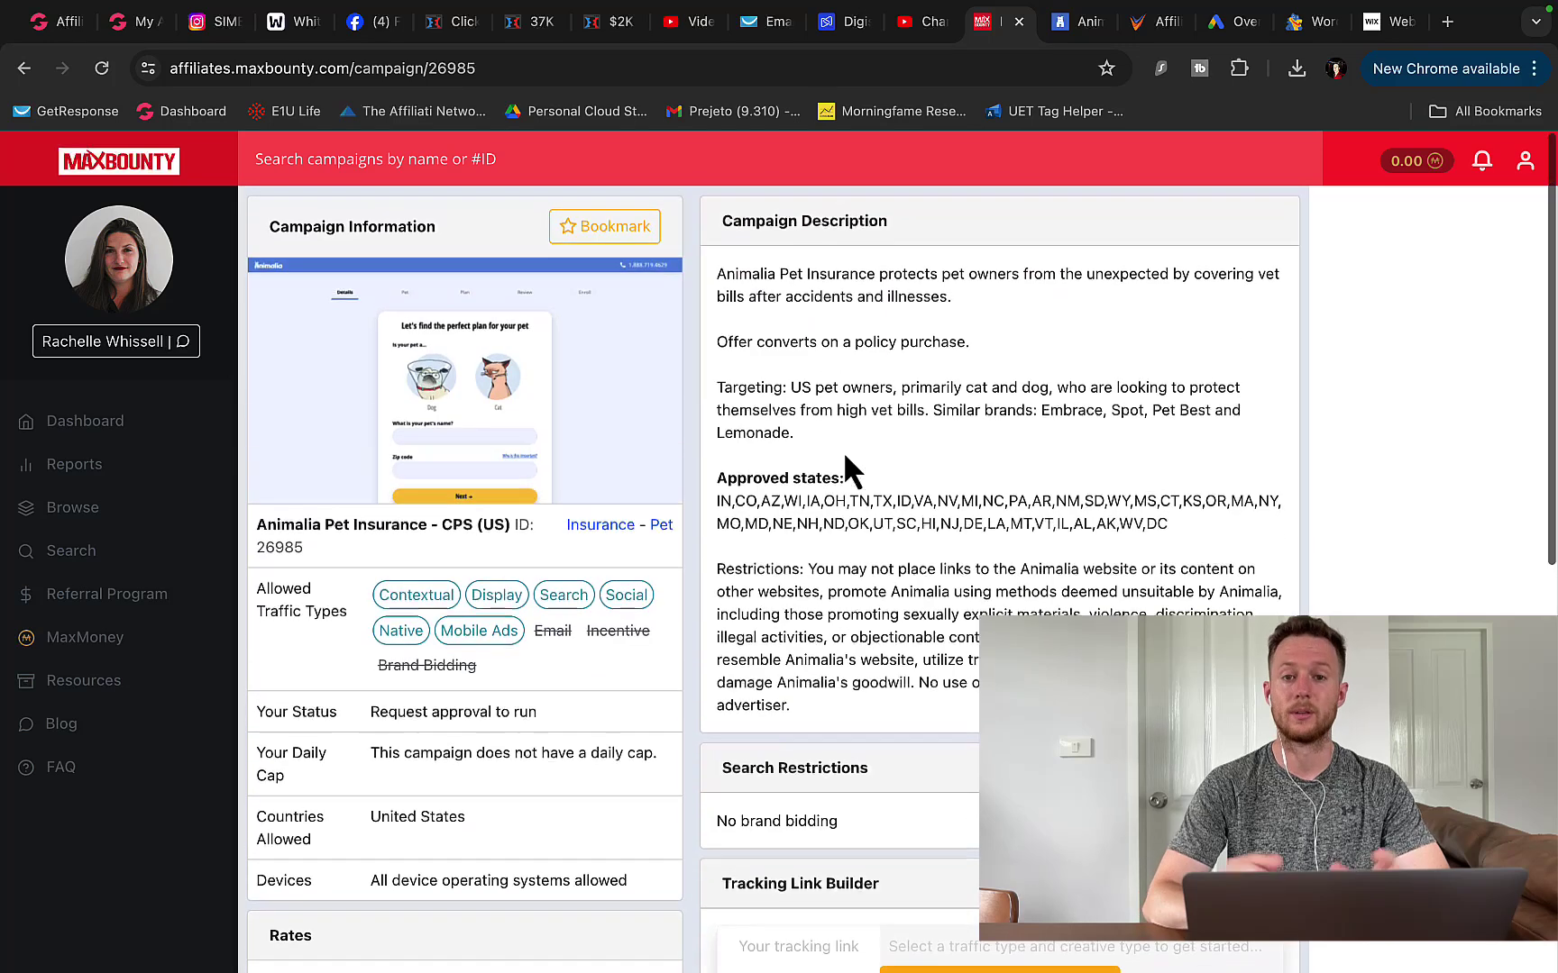
- Scroll through the Animalia campaign details: request approval, United States only, no daily cap
scroll(845, 457, down, 1)
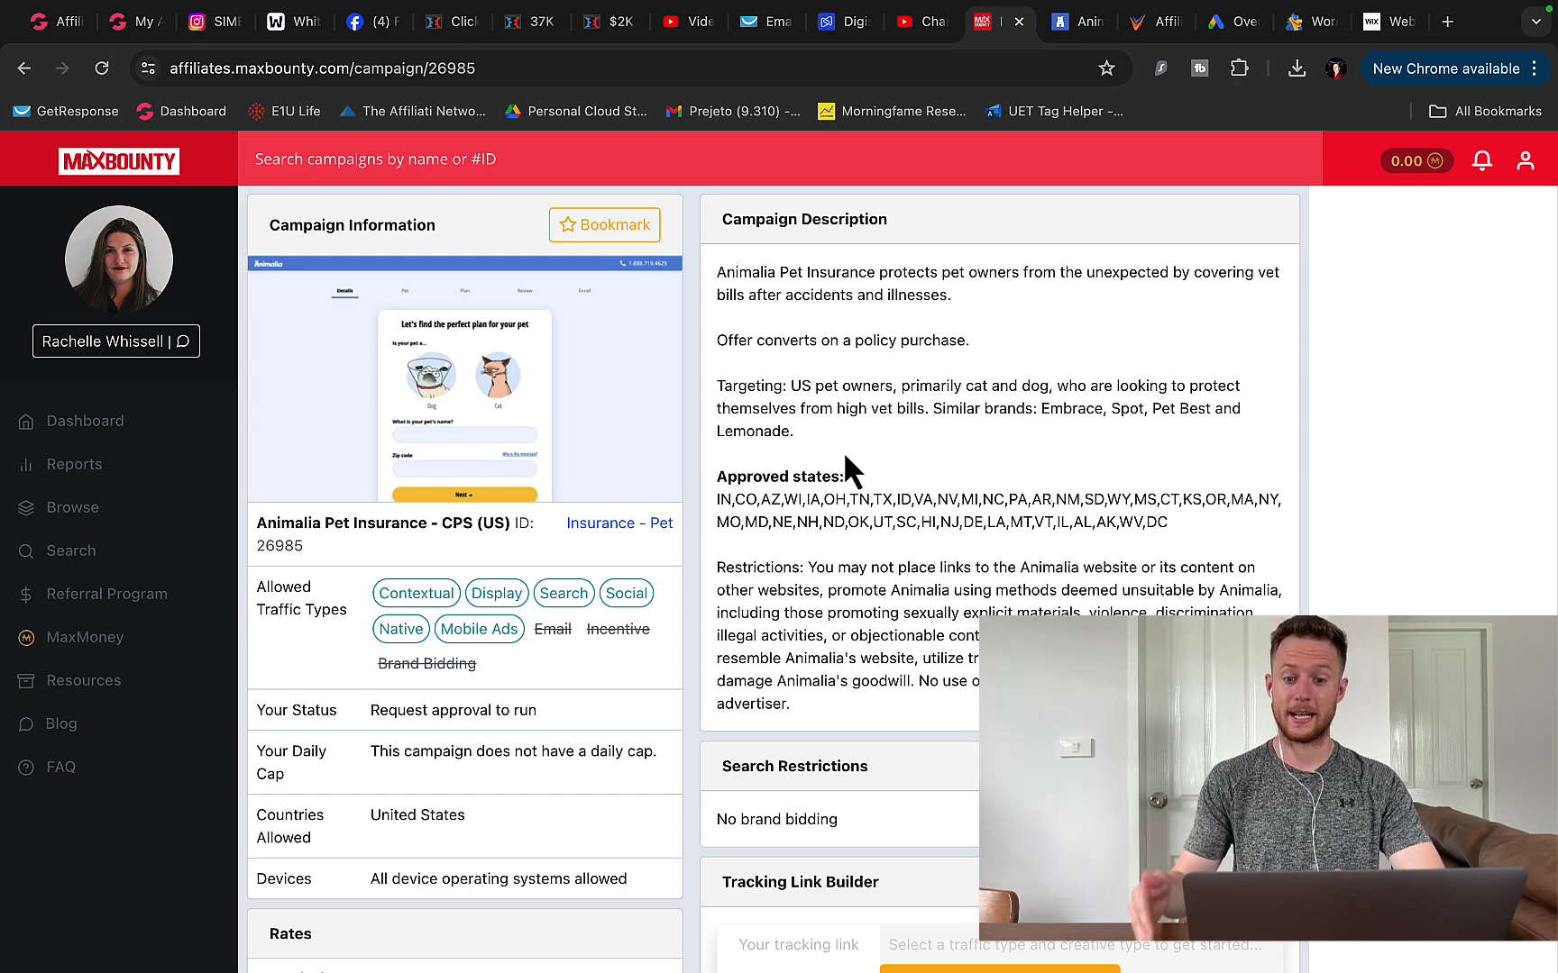
- Glance at the Animalia signup form and Digistore results, then move to OfferVault's offer search
click(1078, 22)
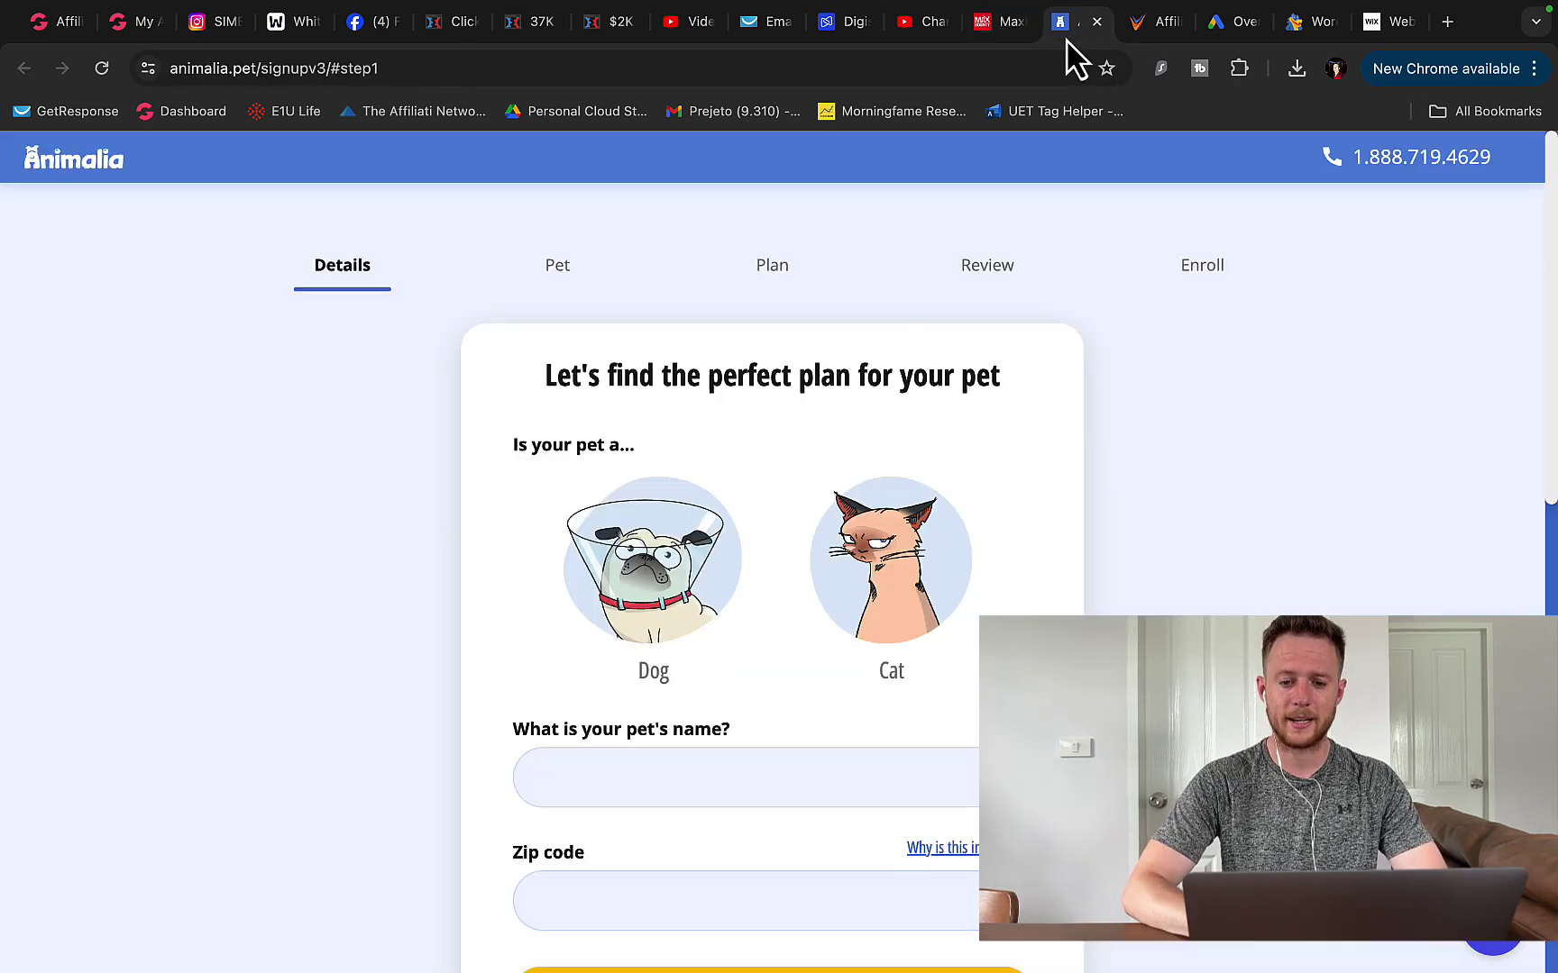
click(838, 21)
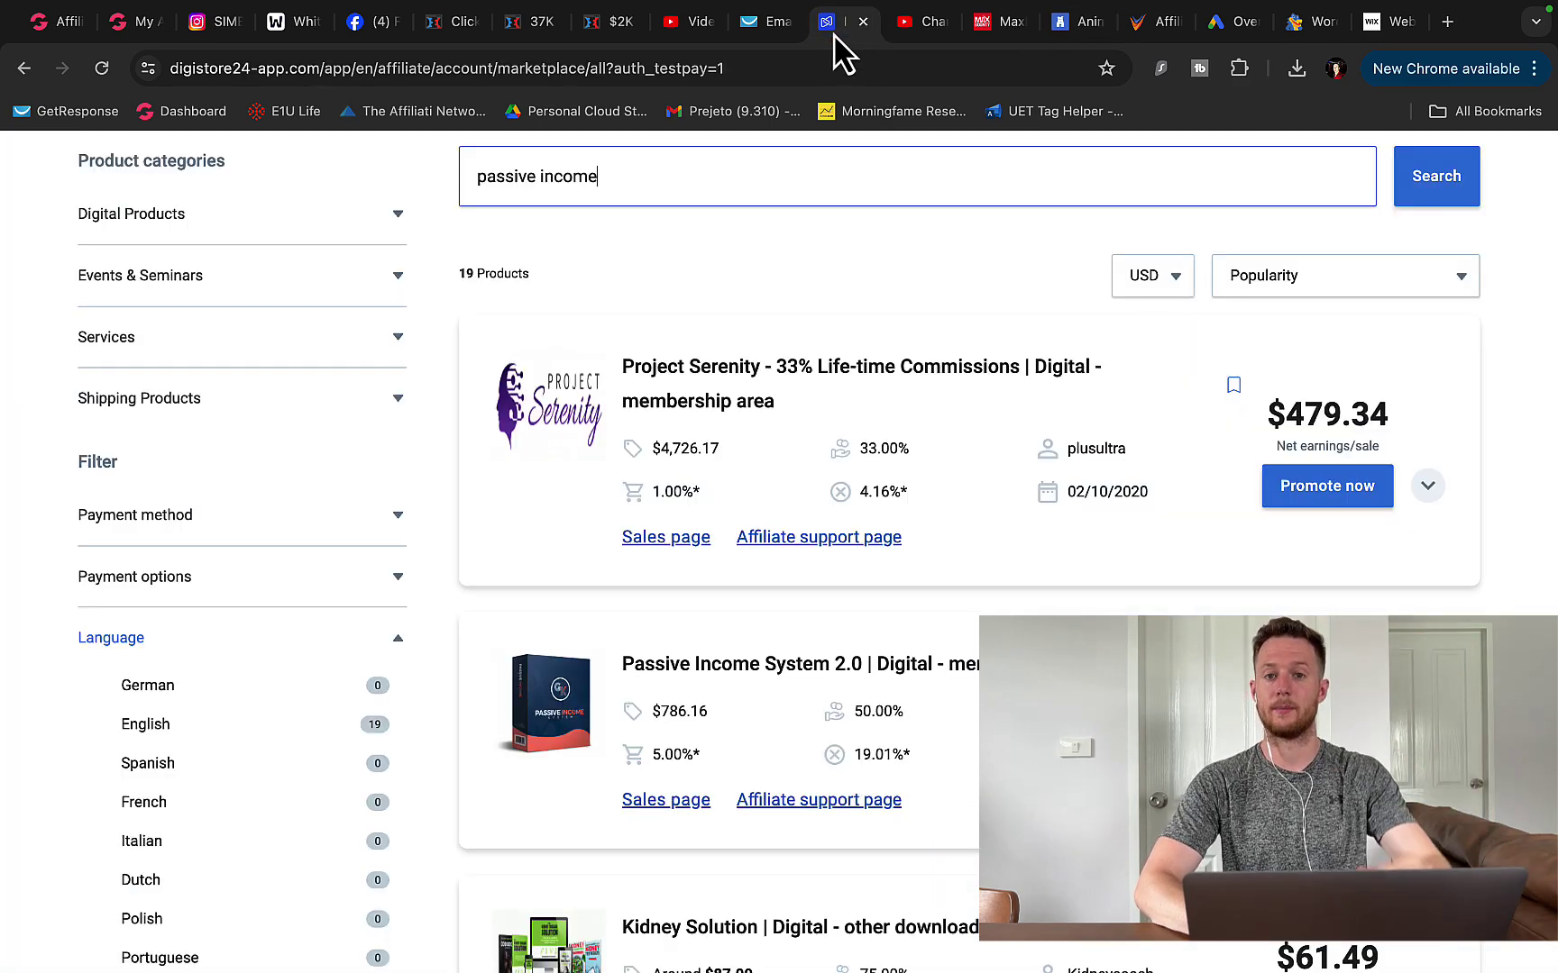
click(1064, 31)
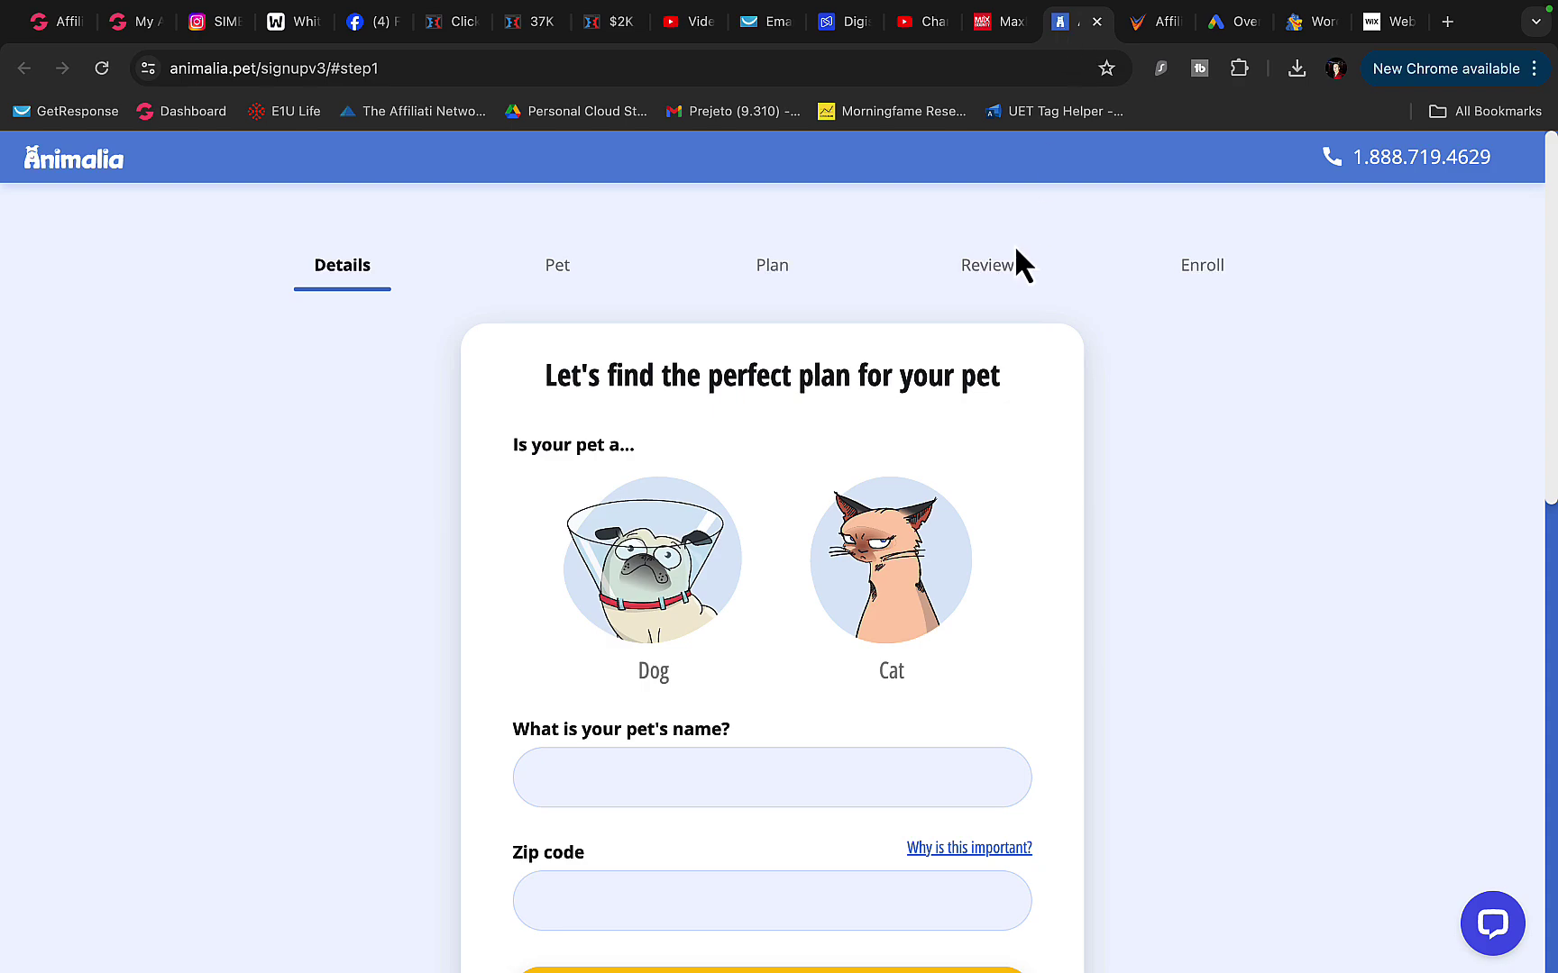
click(1163, 27)
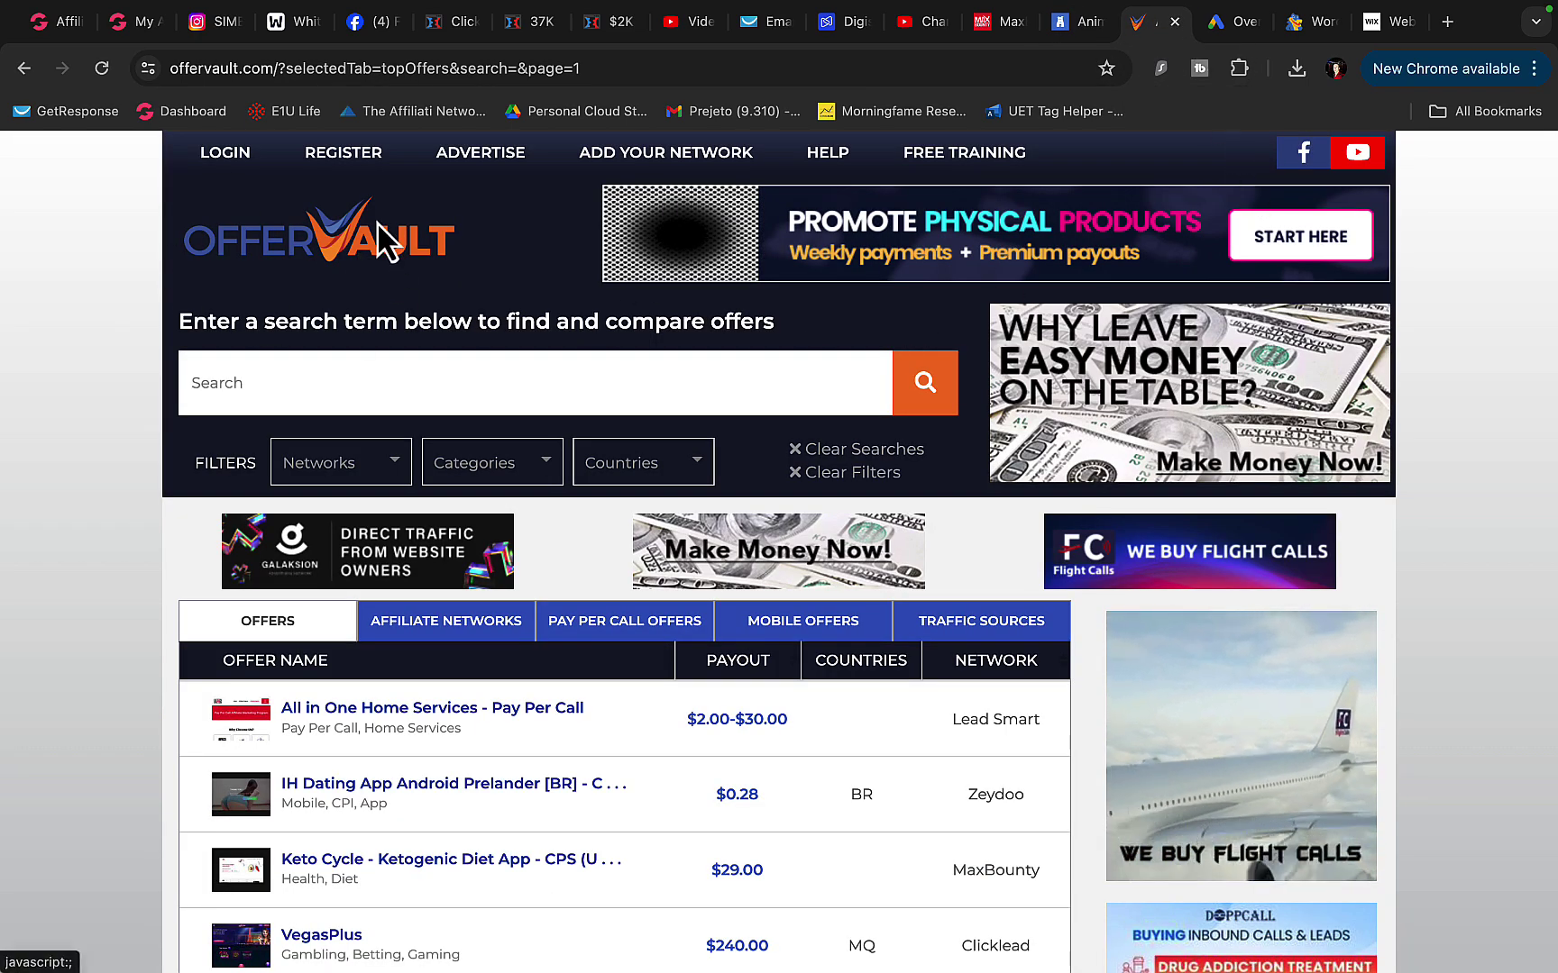
- Filter the OfferVault offers list to the Credit category
scroll(263, 396, down, 9)
scroll(264, 405, up, 9)
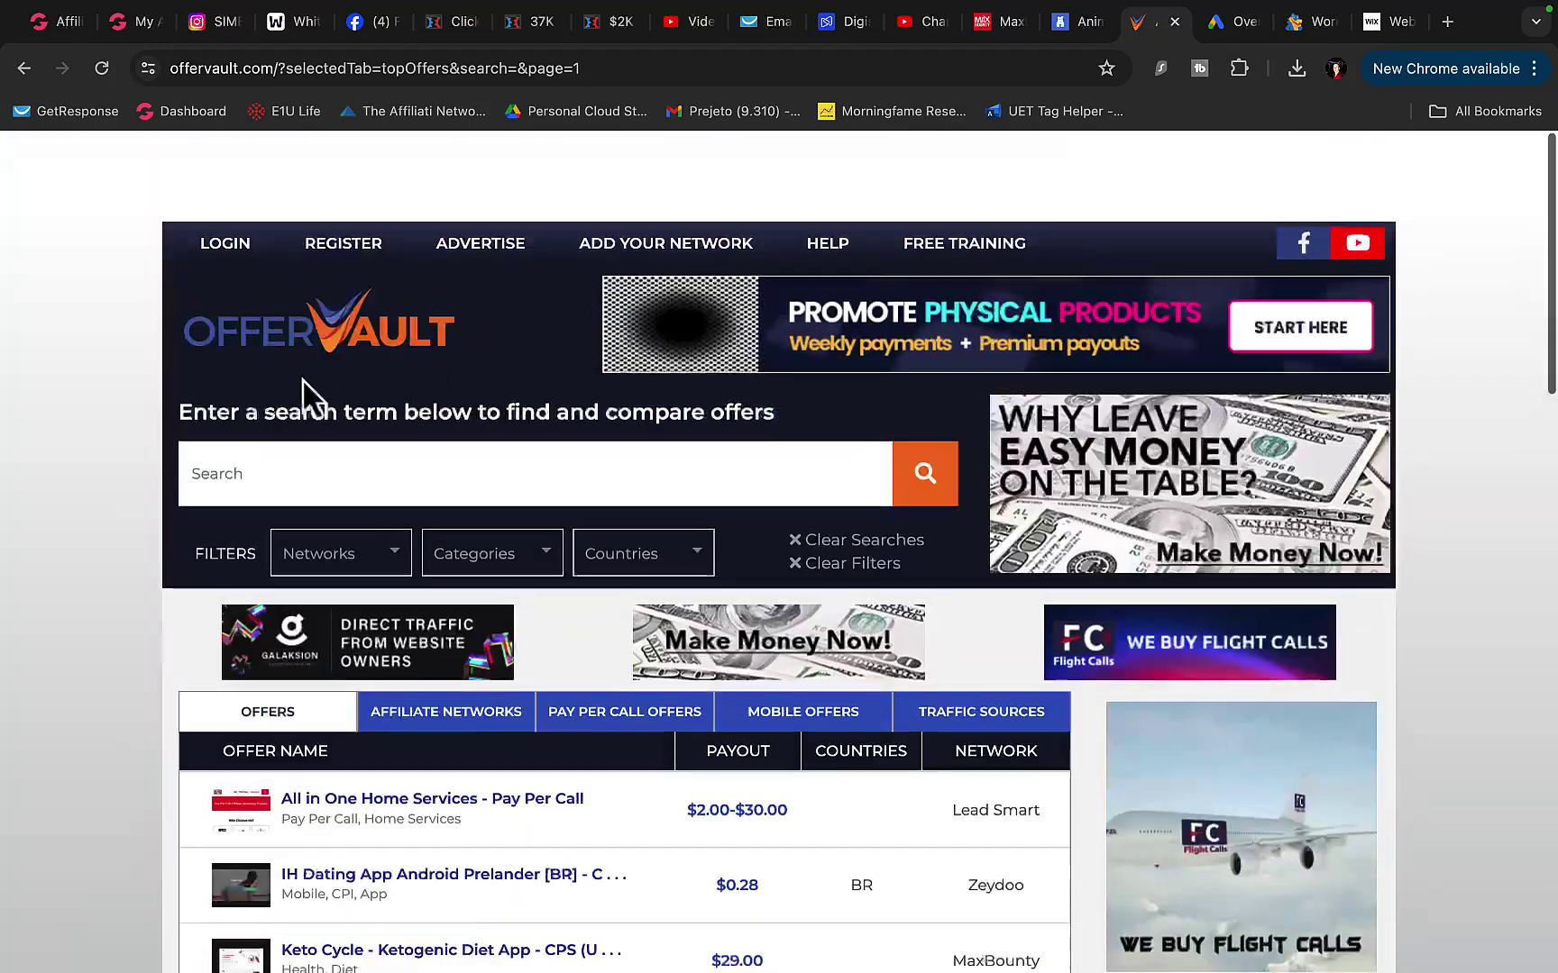
click(511, 463)
scroll(545, 599, down, 3)
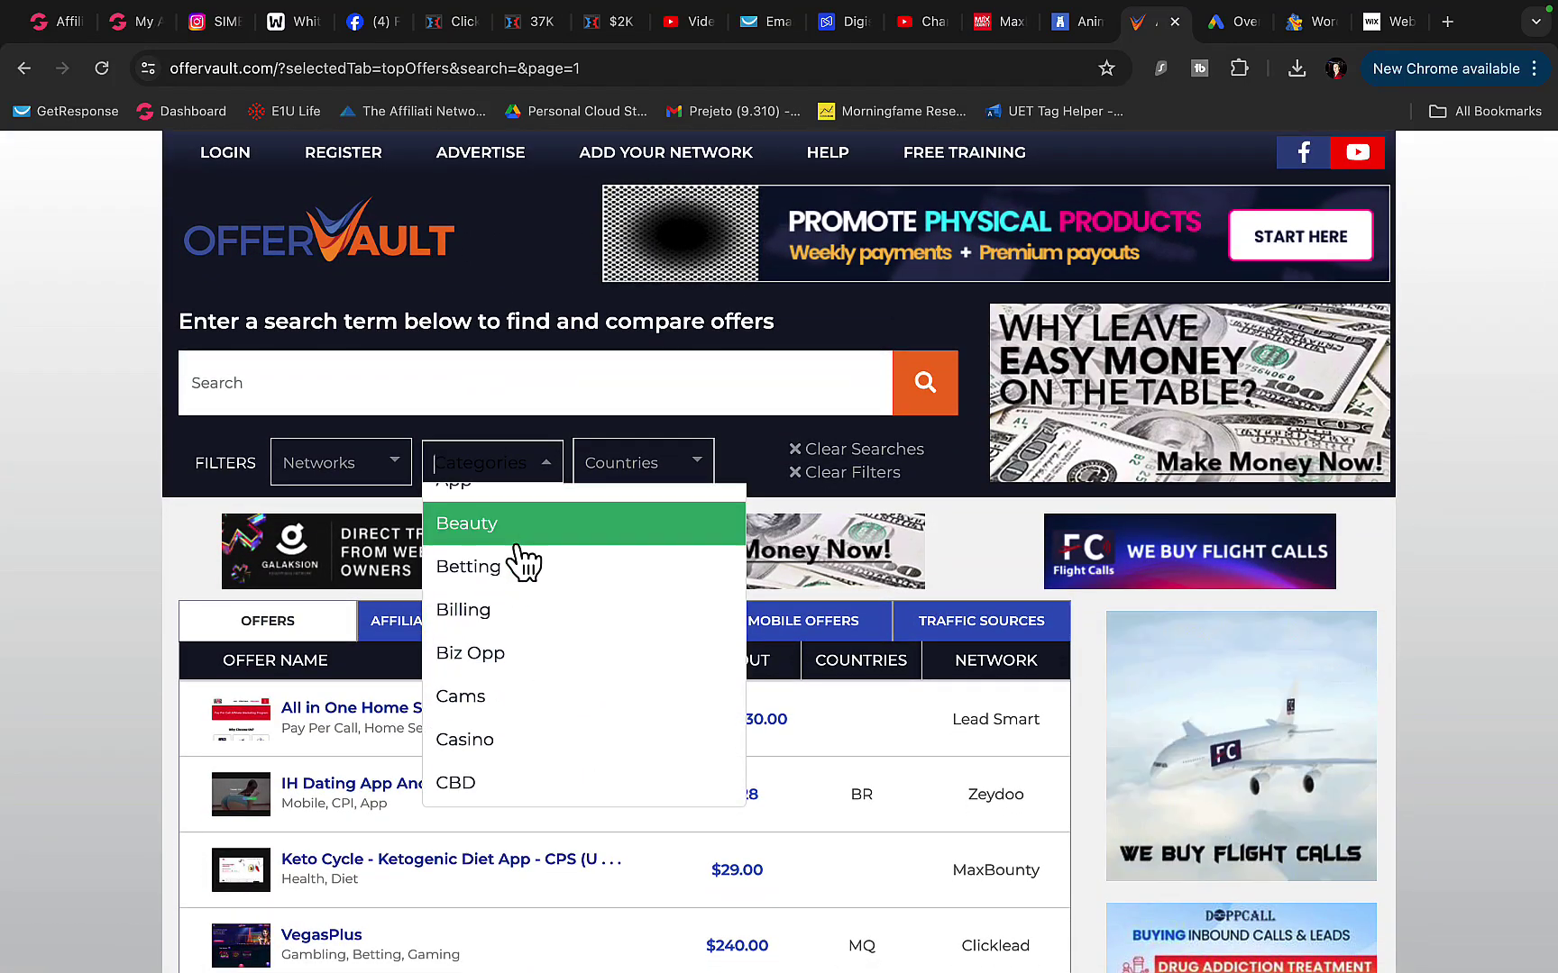
scroll(523, 735, down, 2)
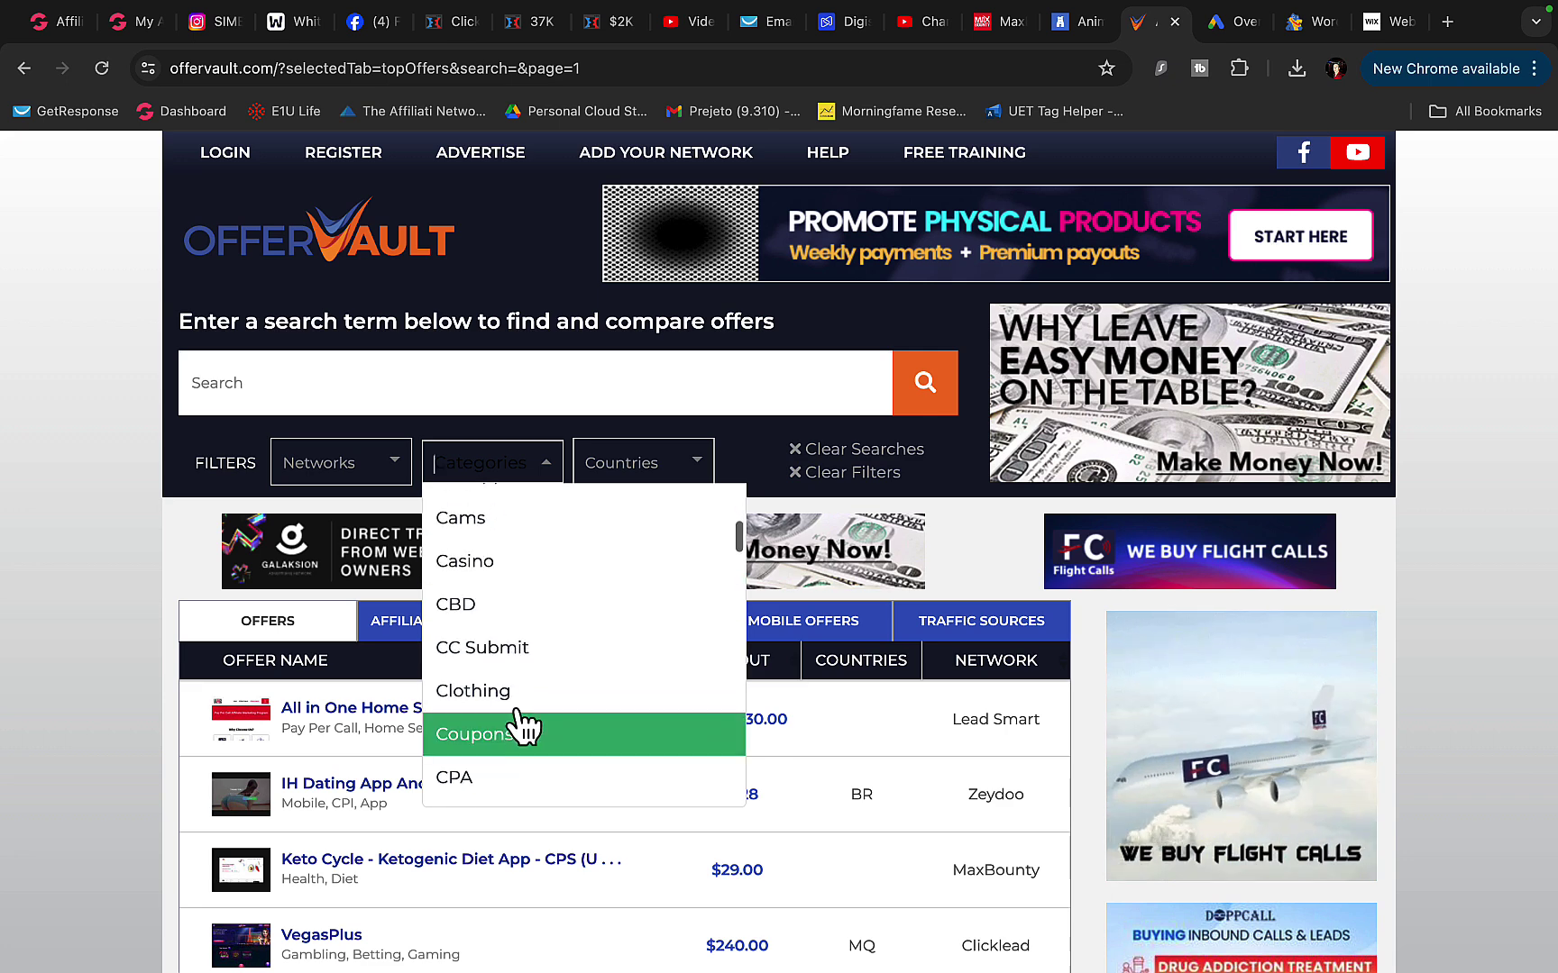
scroll(522, 657, down, 2)
scroll(527, 658, down, 2)
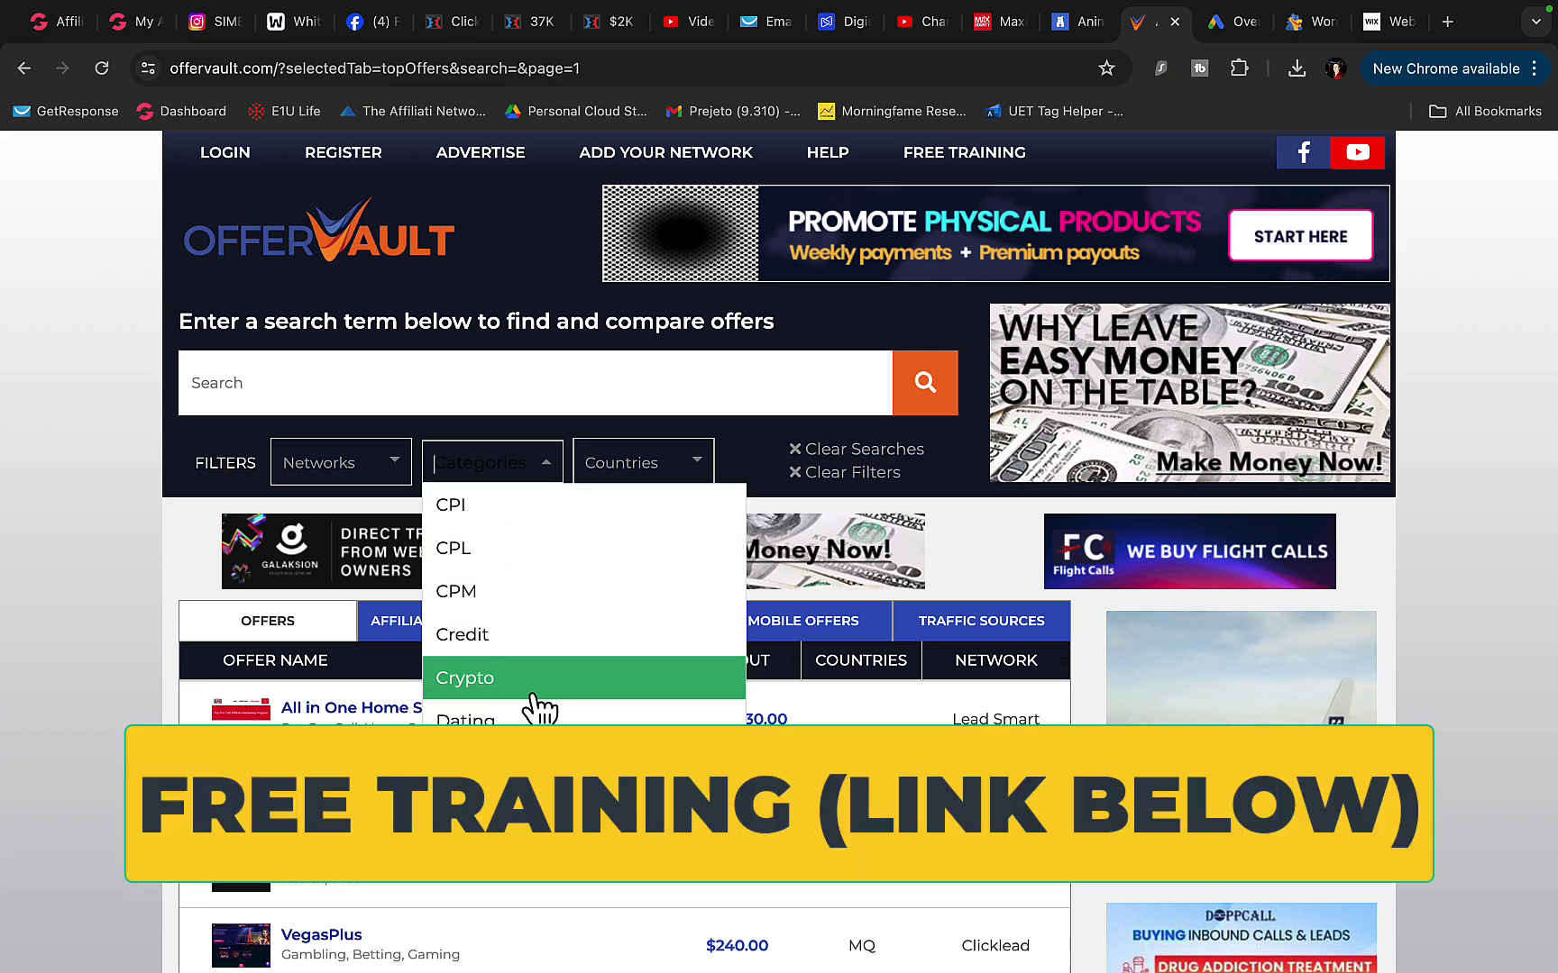
scroll(539, 707, down, 5)
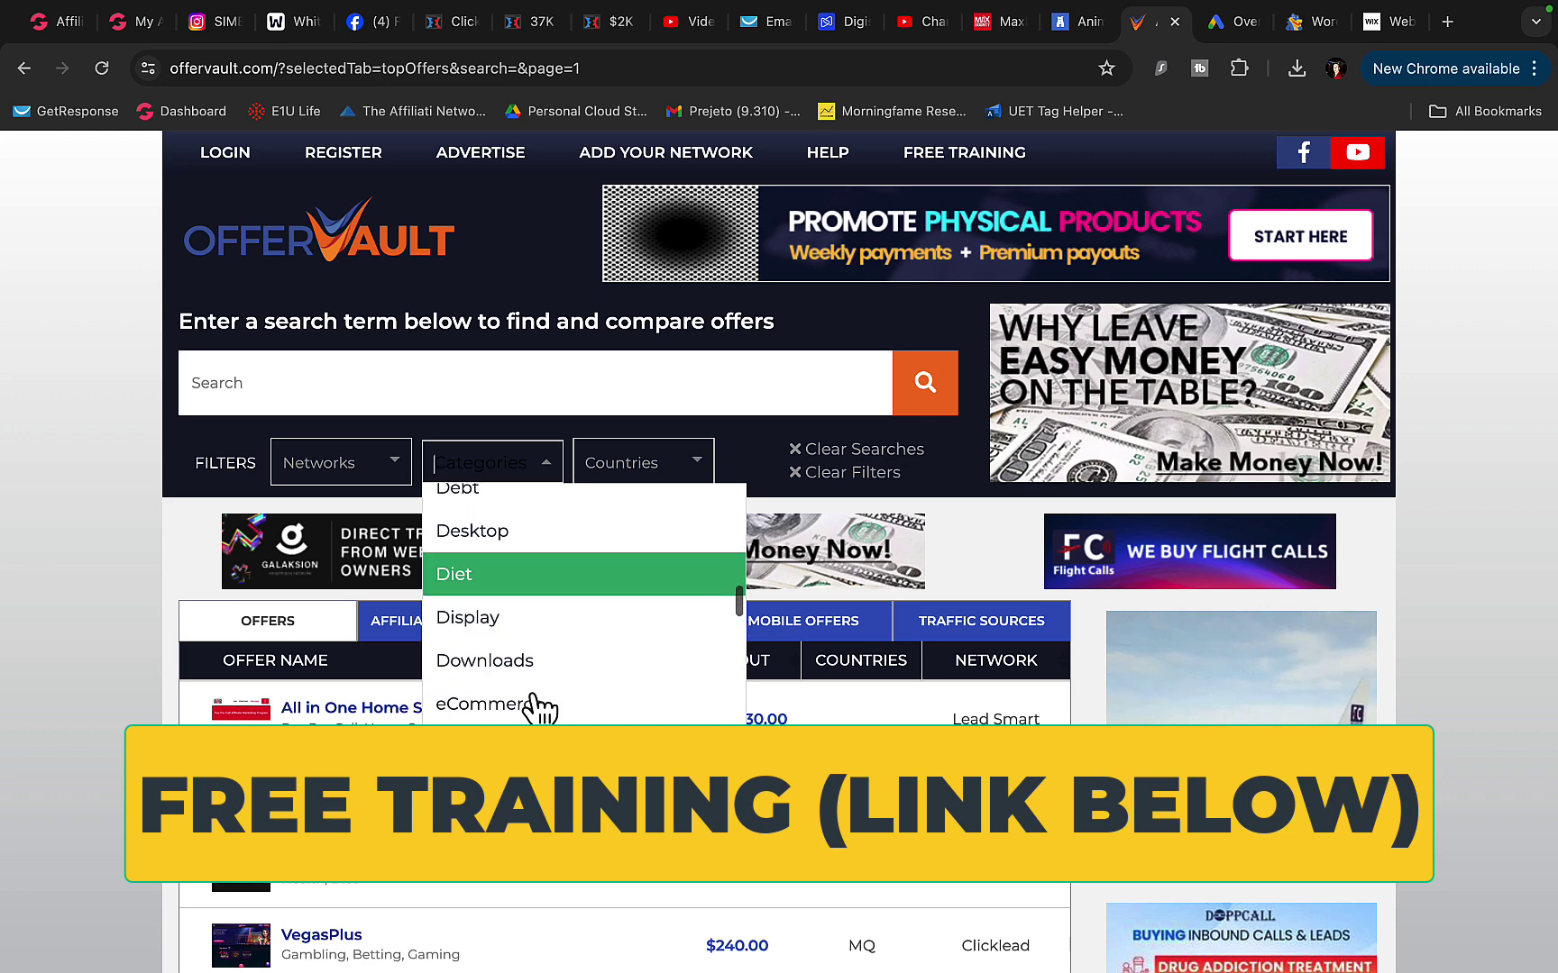
scroll(539, 707, up, 3)
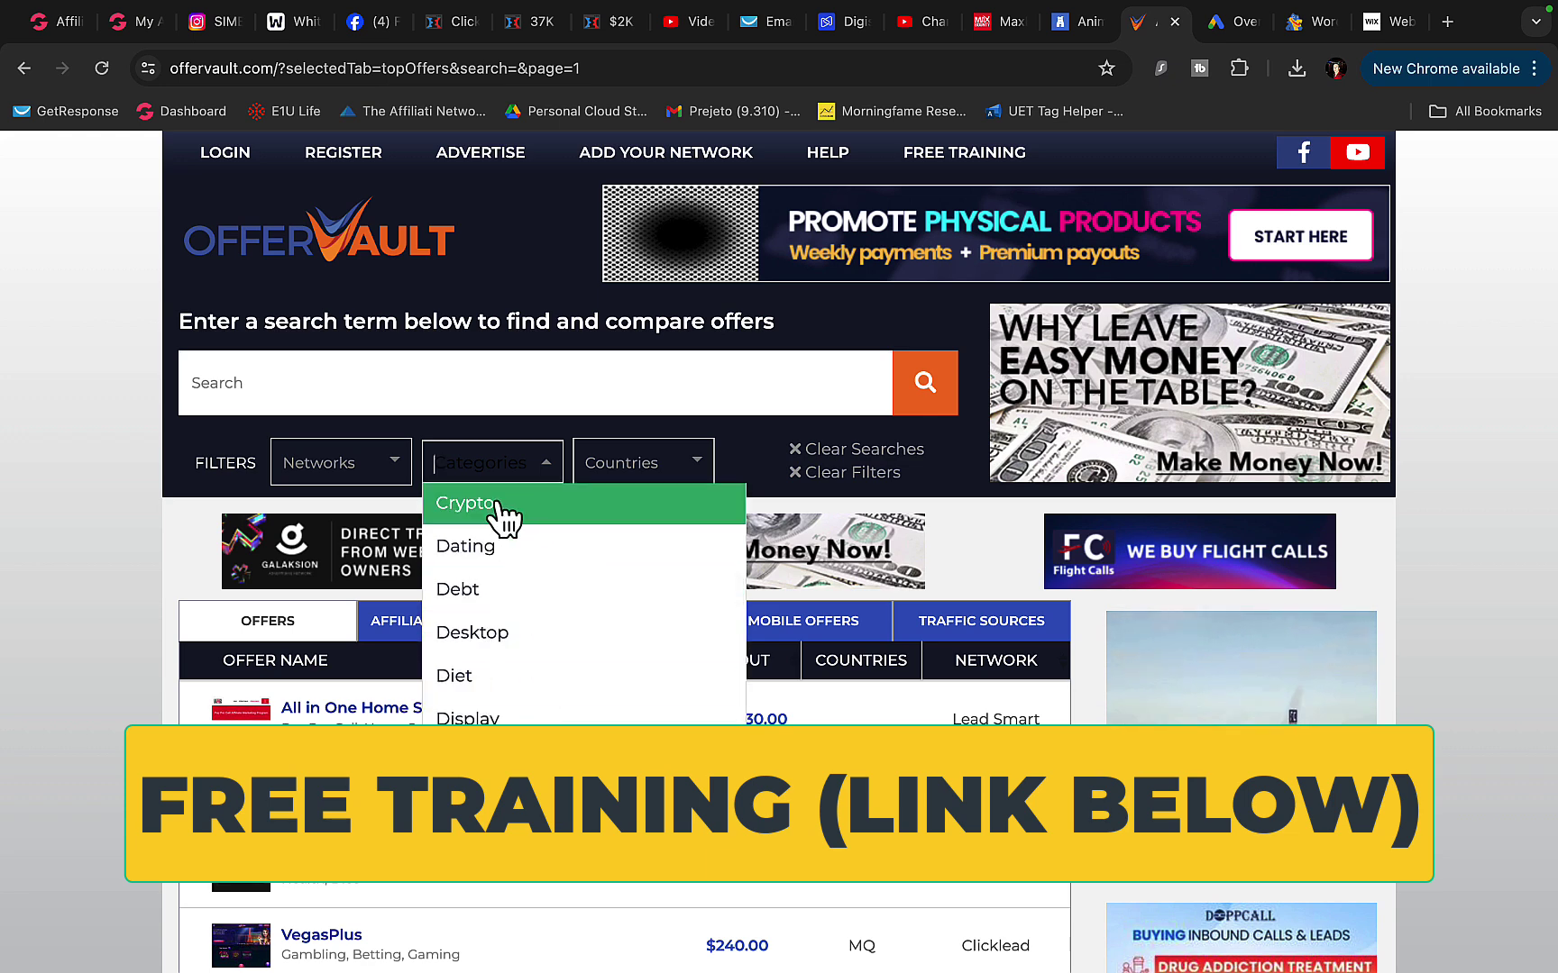
scroll(508, 705, down, 1)
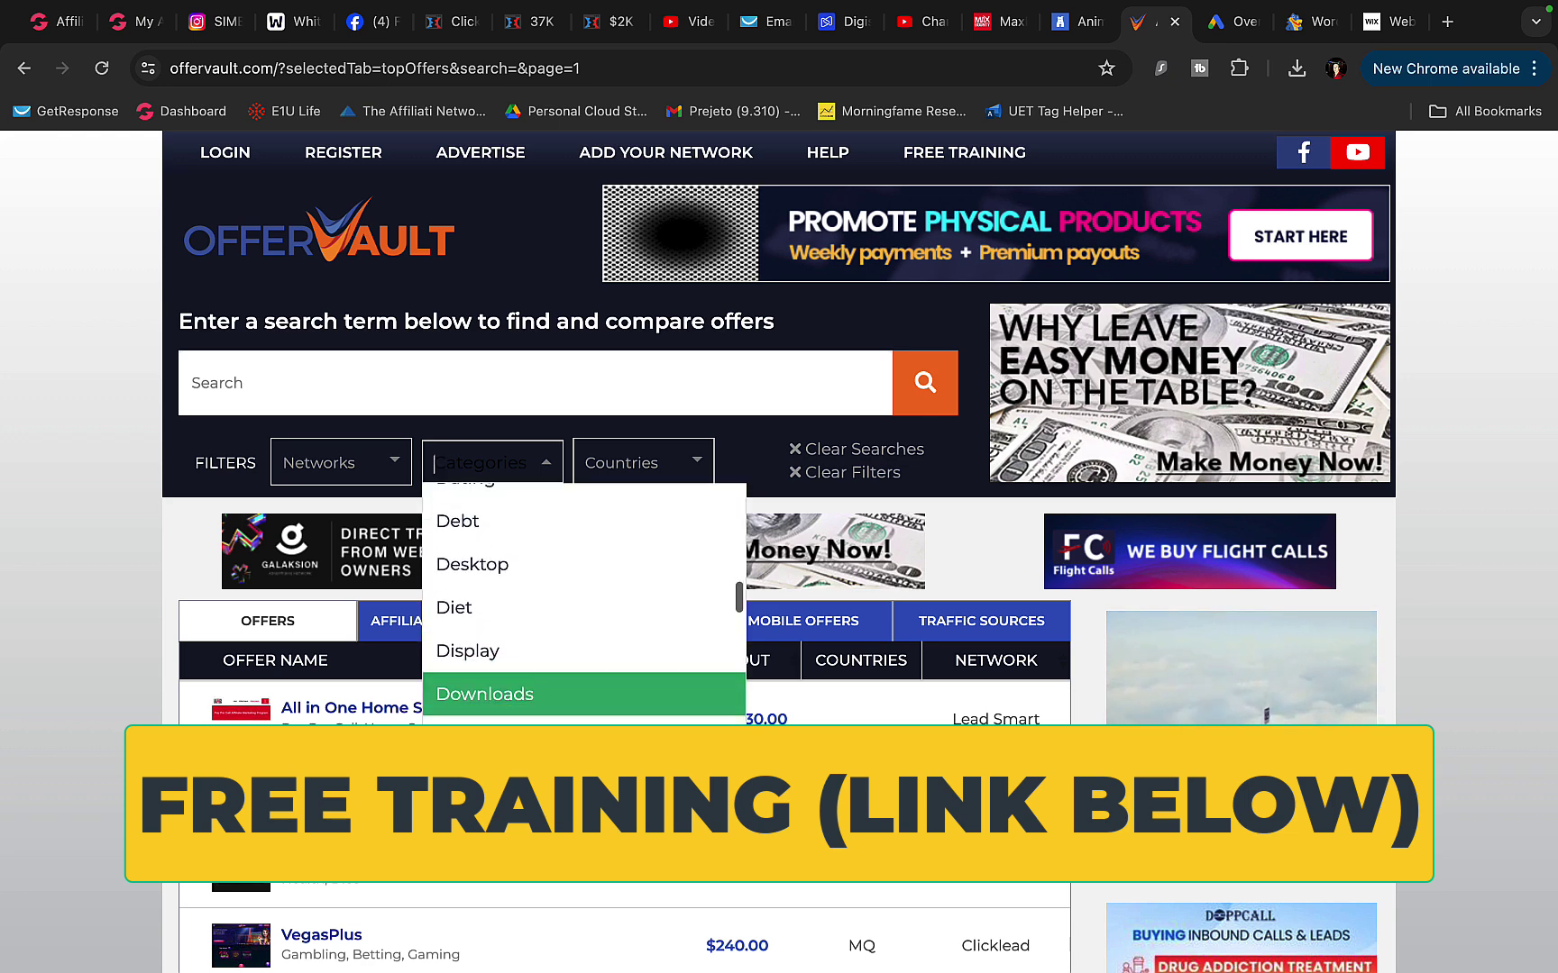
scroll(545, 730, up, 3)
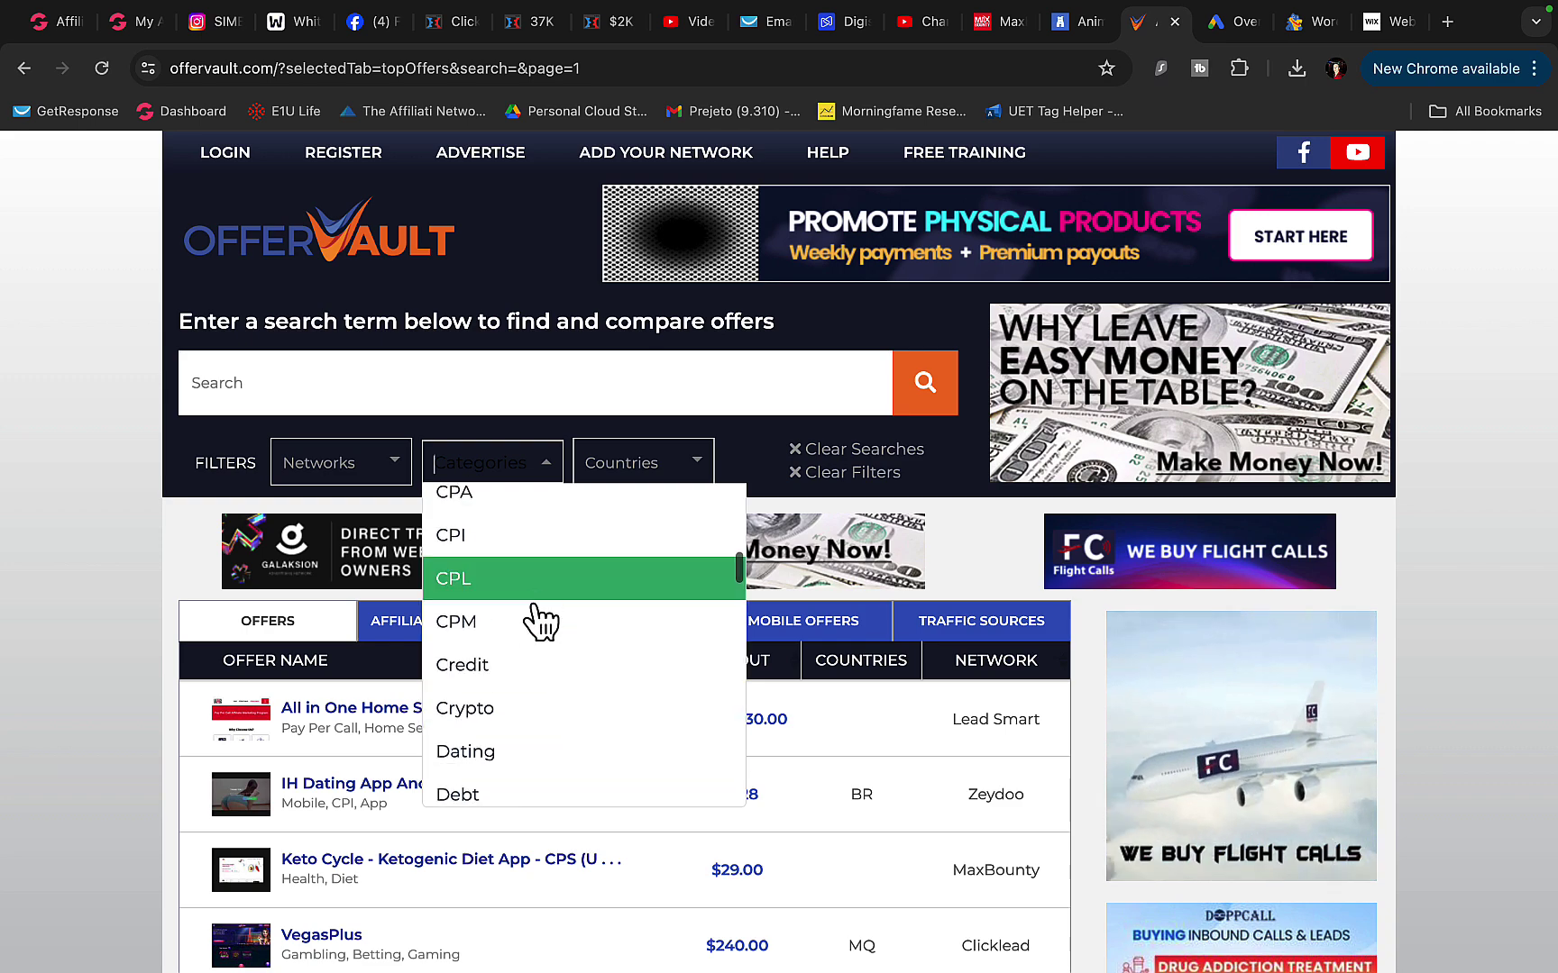
click(539, 671)
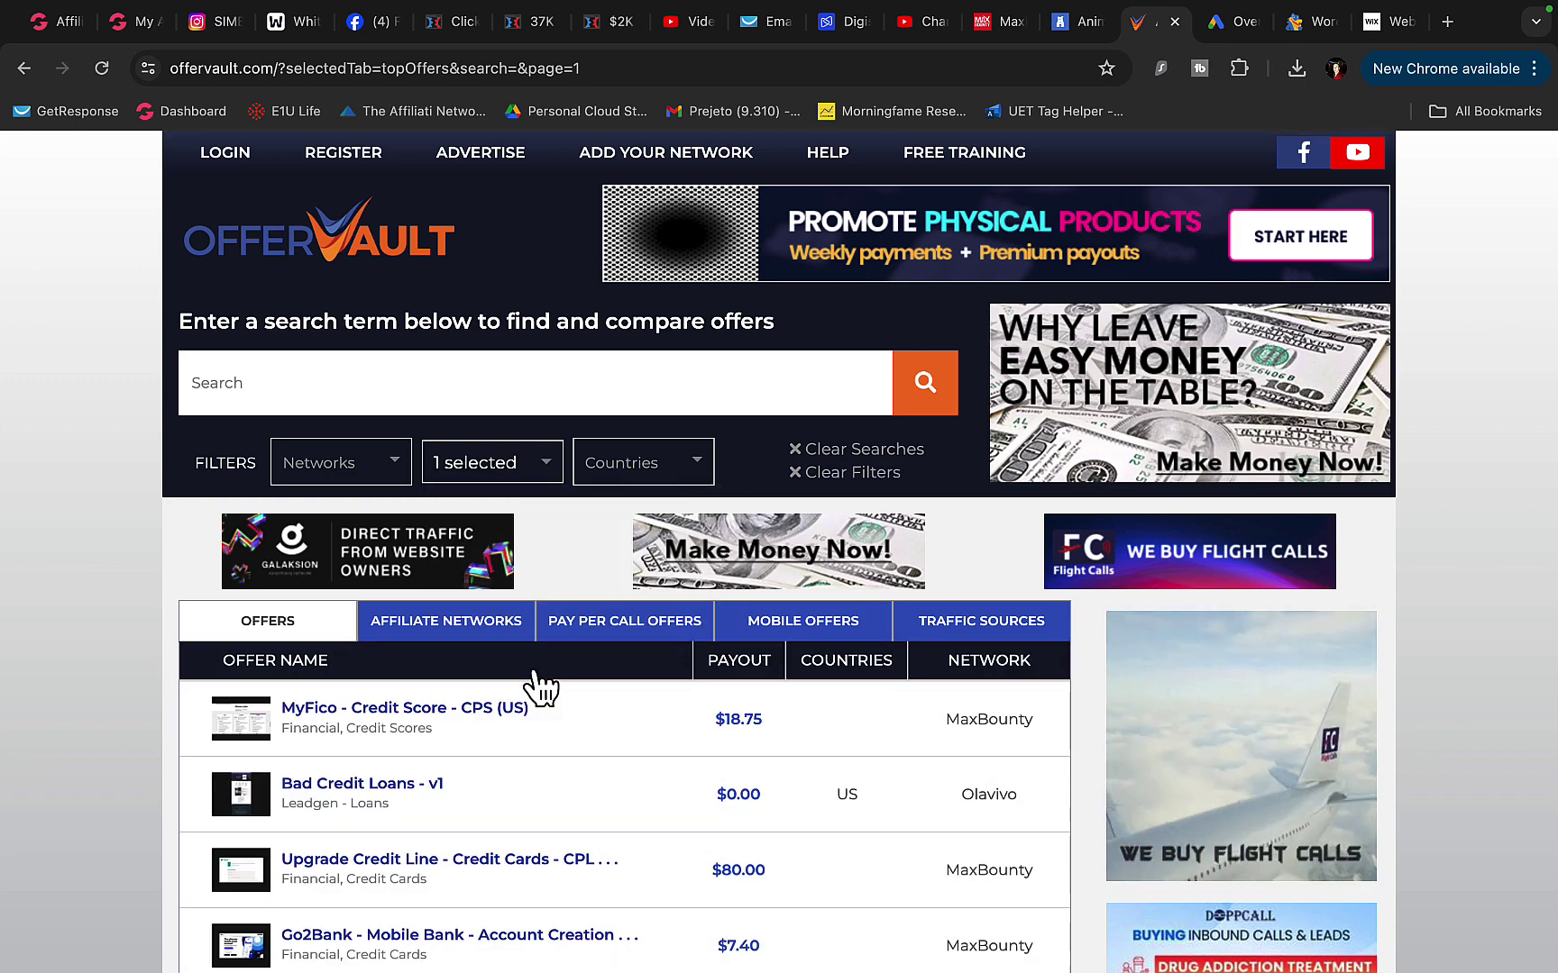
- Browse the filtered credit and loan offers, results 1–20 of 432
scroll(497, 521, down, 10)
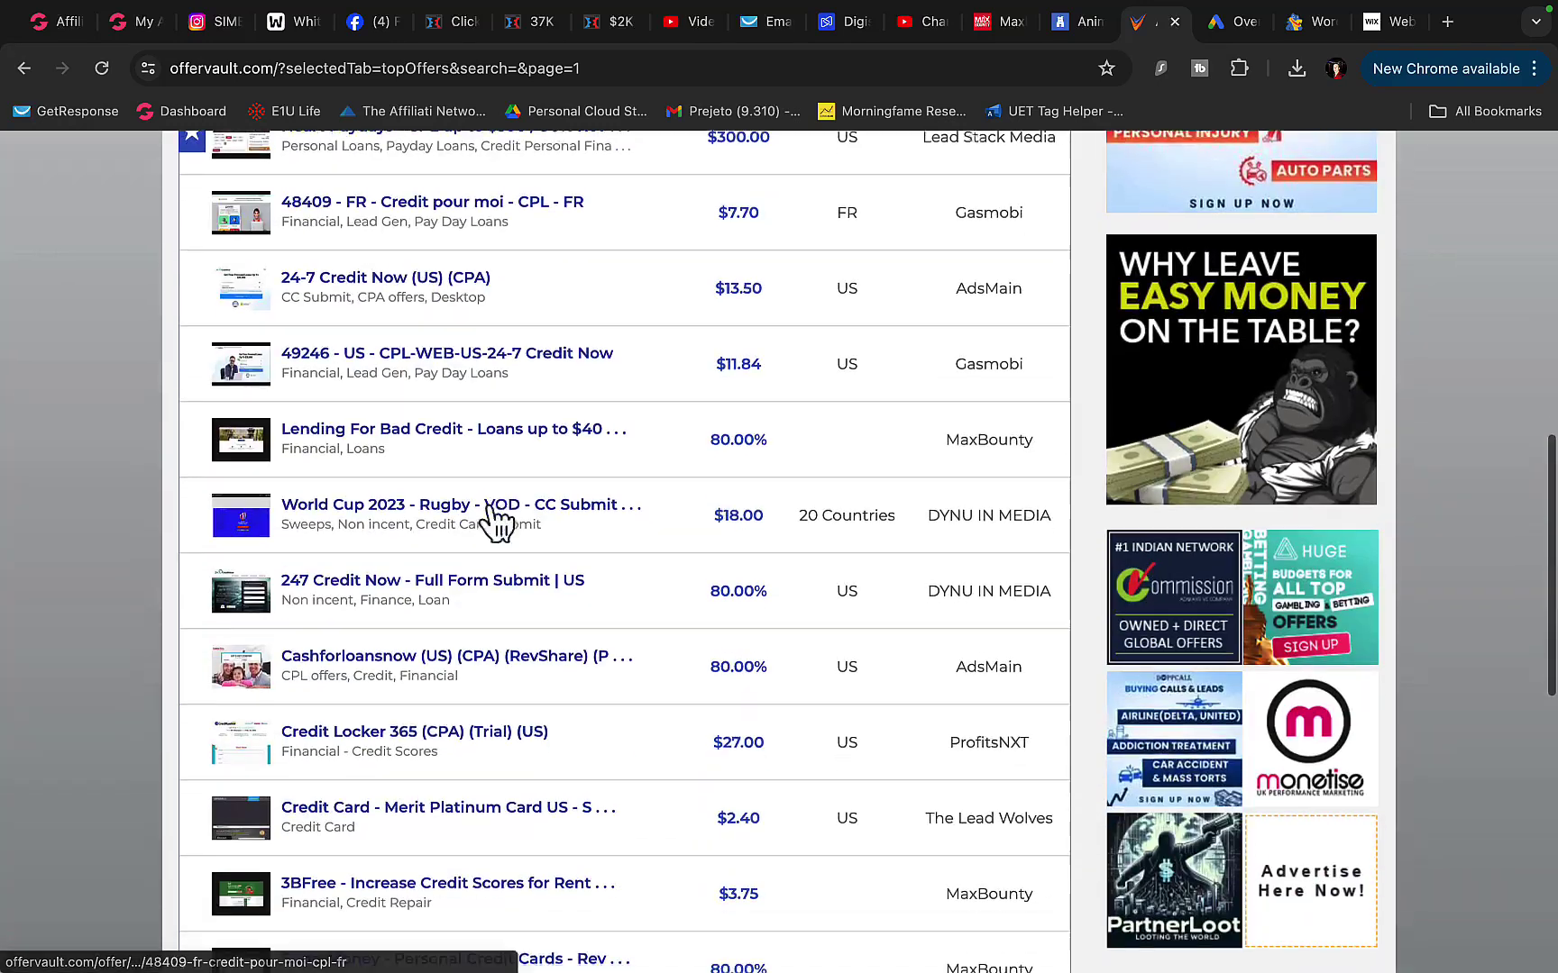
scroll(626, 487, down, 5)
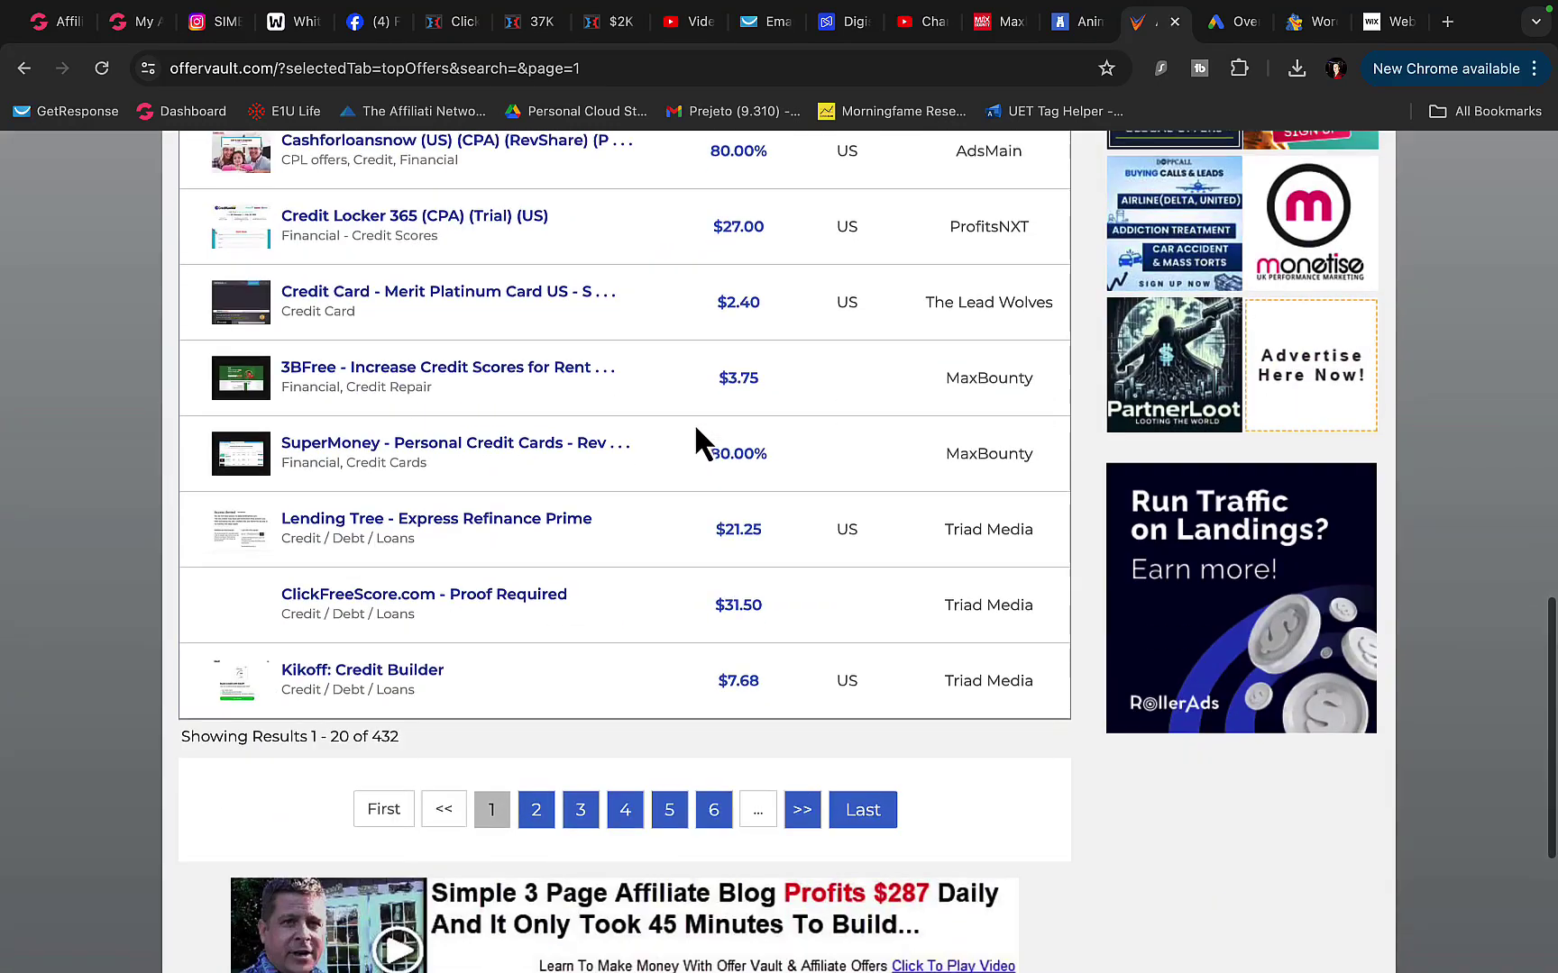
scroll(713, 510, up, 2)
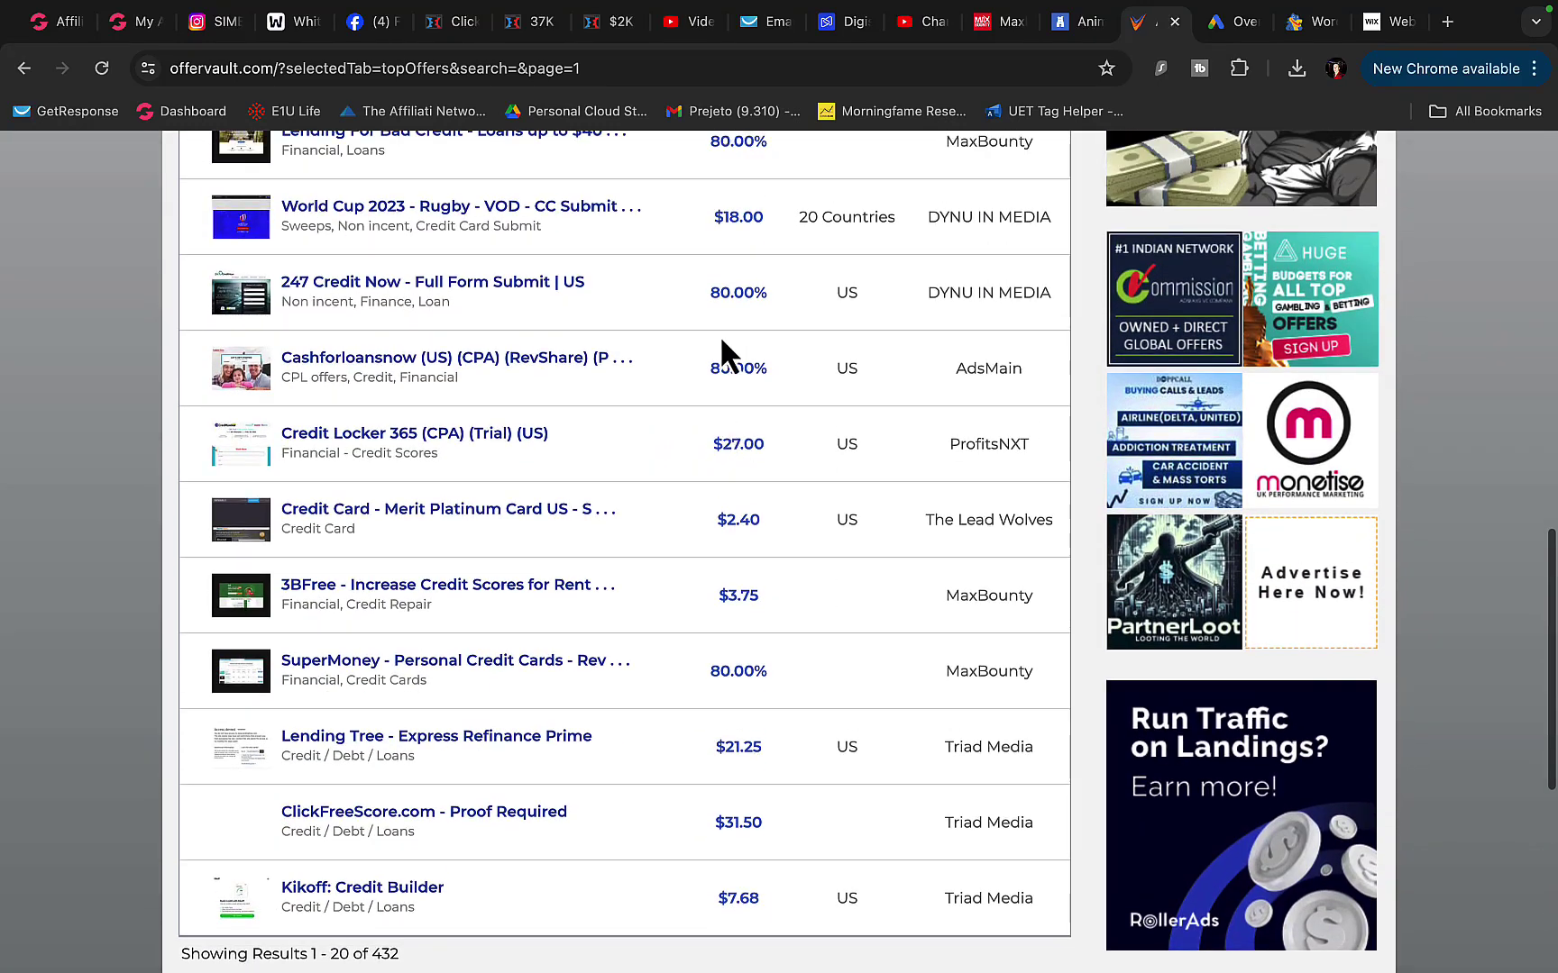
- Open the Credit Locker 365 offer details and its landing-page preview
click(256, 459)
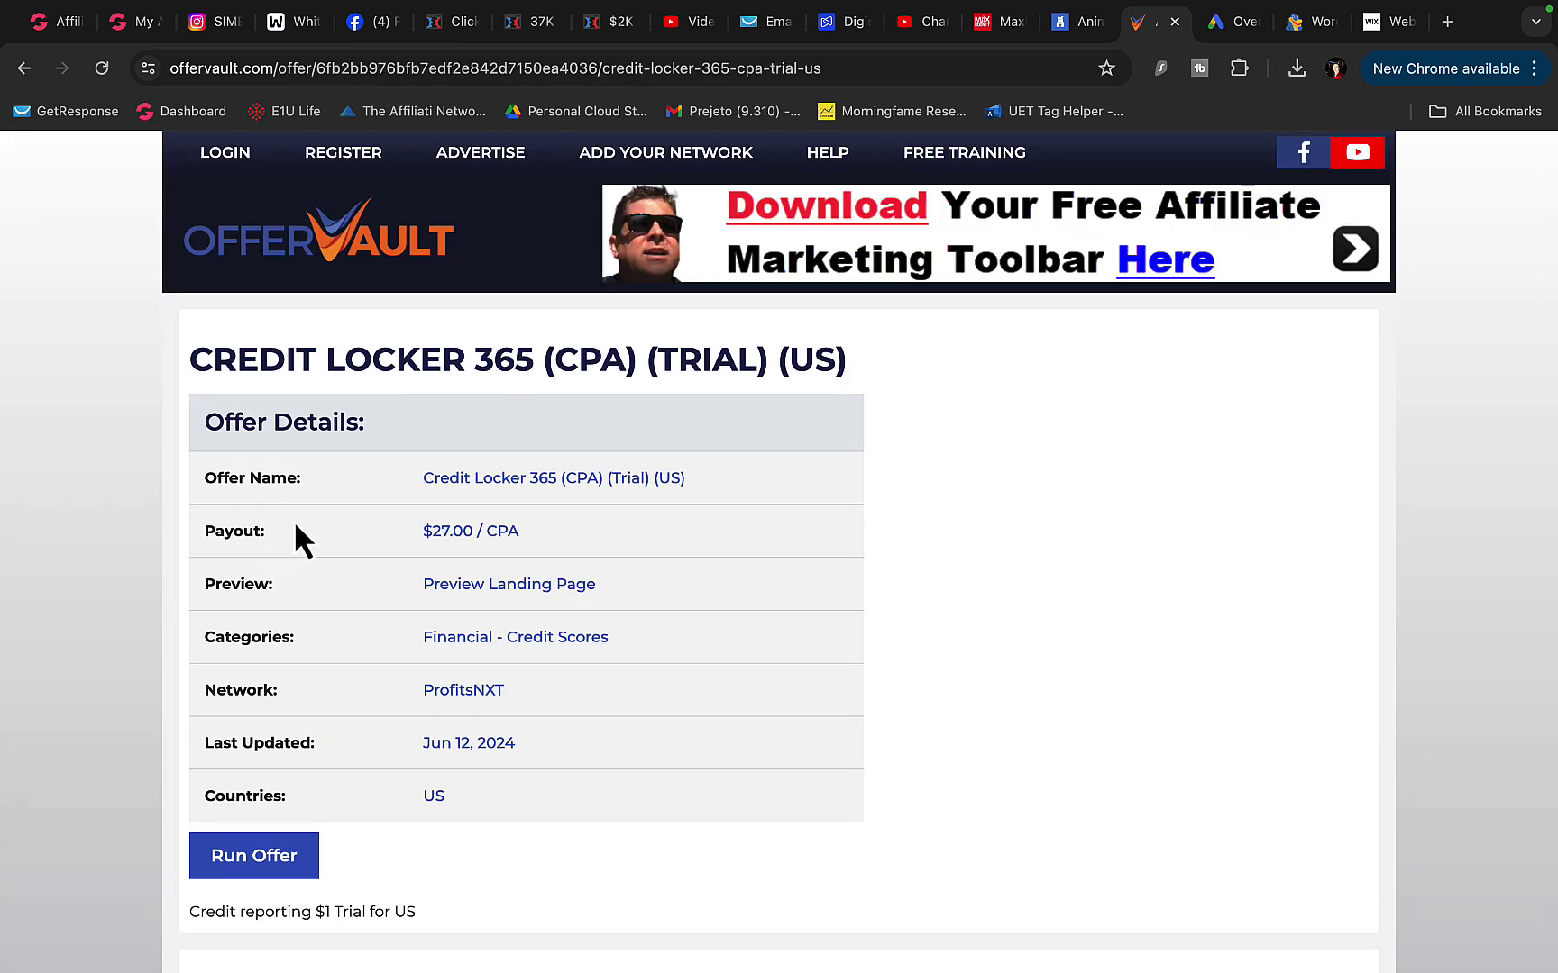
scroll(295, 539, down, 4)
drag(225, 593, 299, 593)
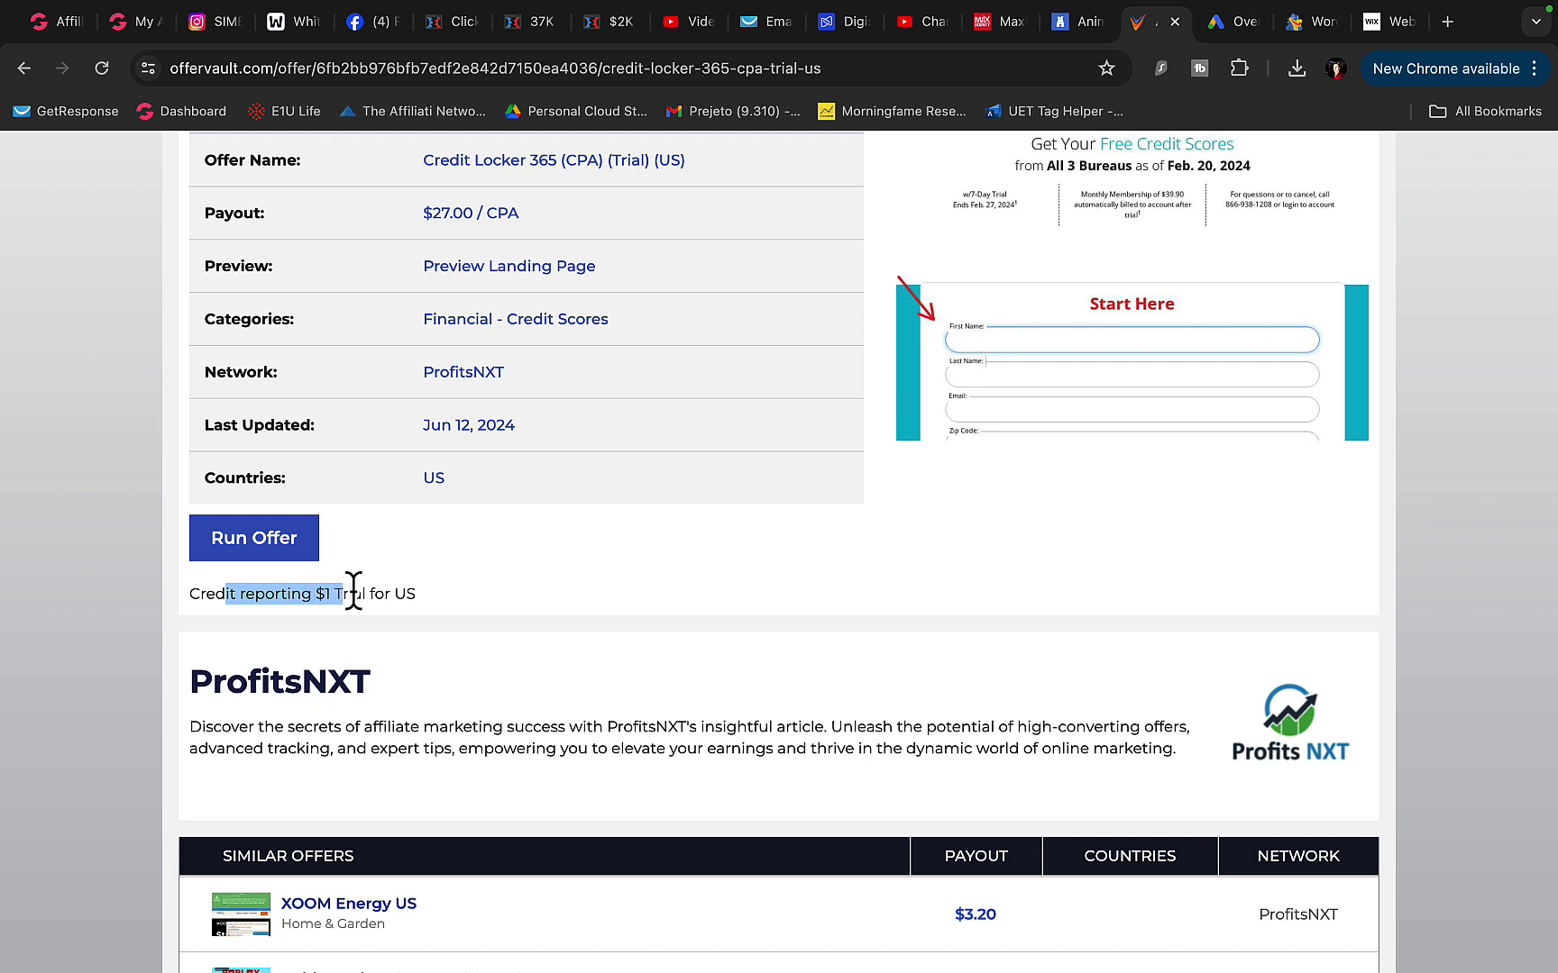
scroll(397, 613, up, 1)
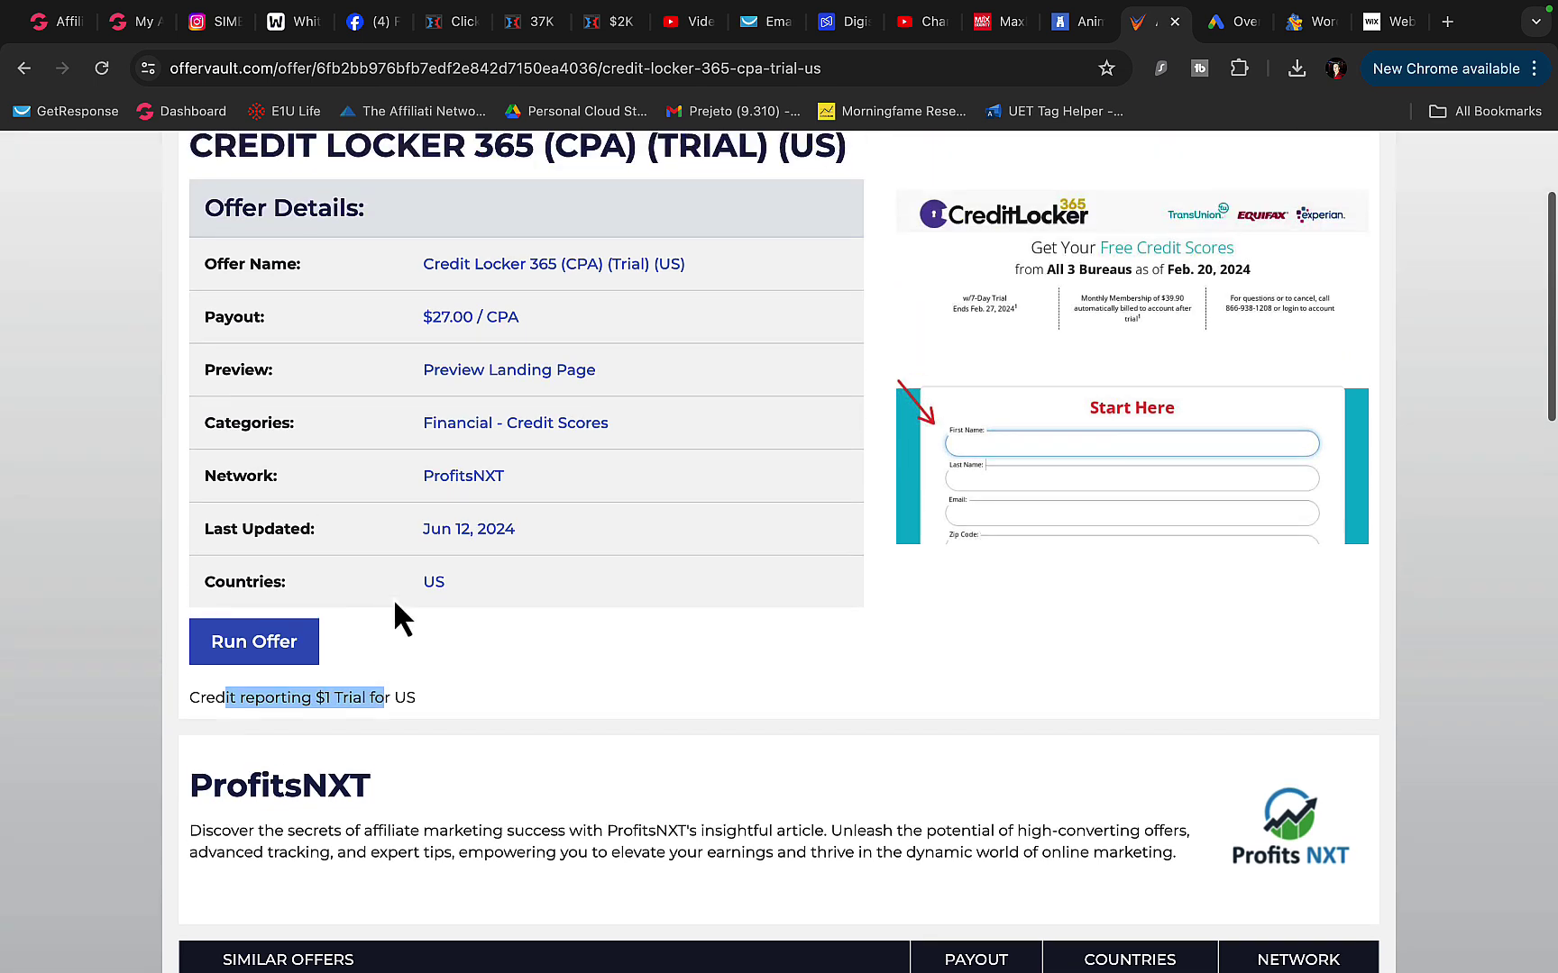
click(1177, 335)
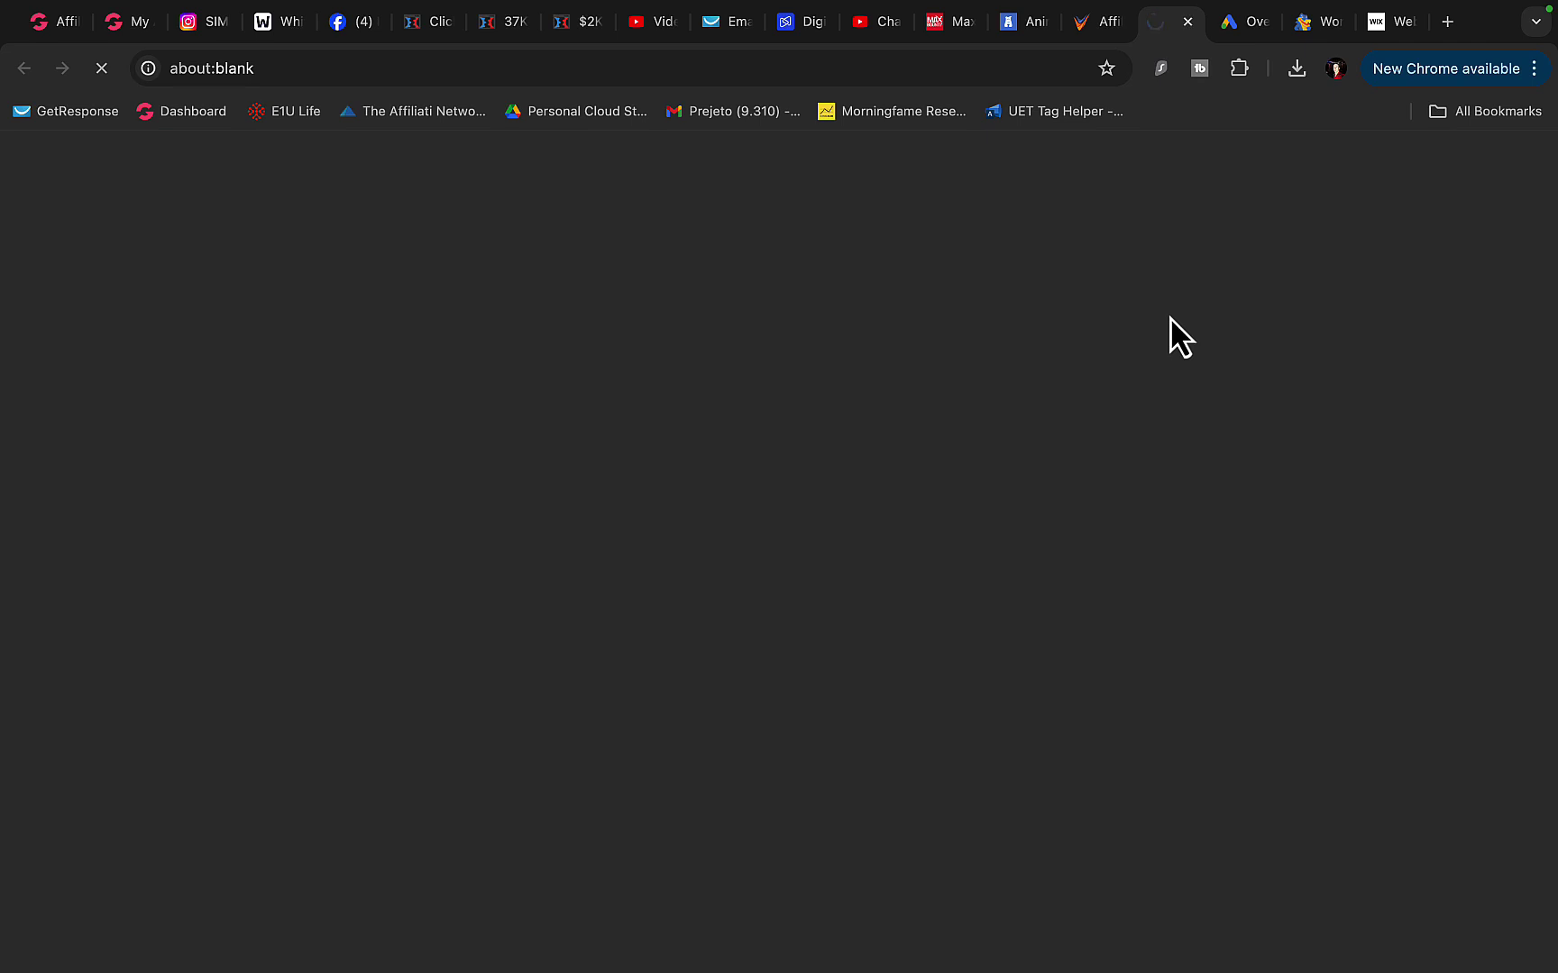
- View the Credit Locker login page, then return to the Credit-filtered top offers list
click(1099, 23)
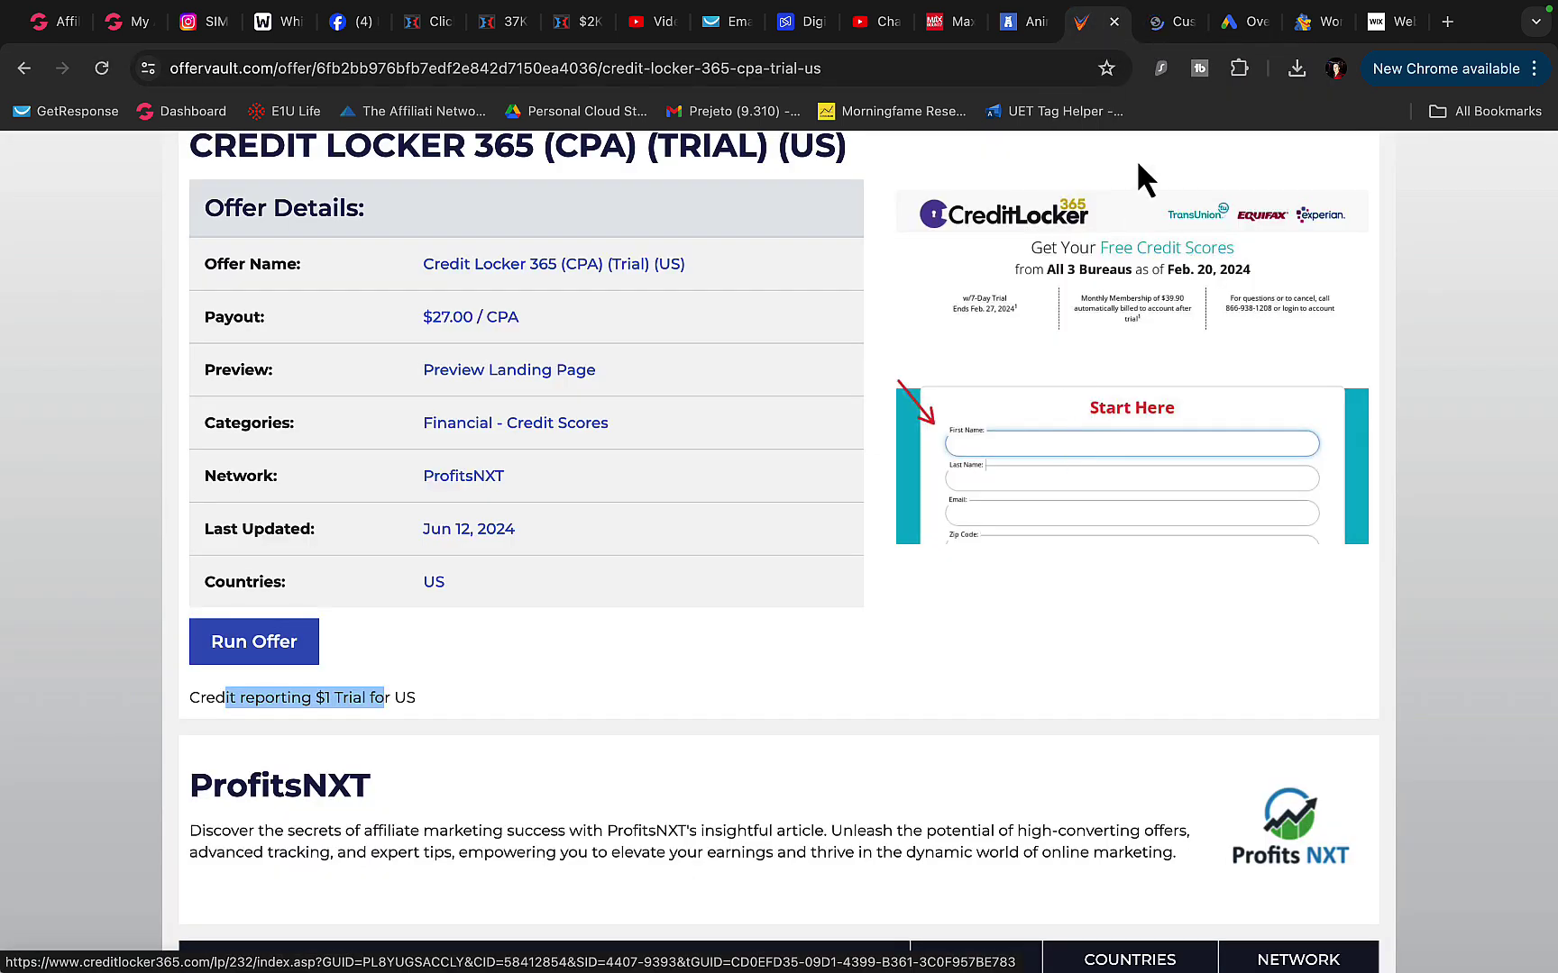
click(1157, 27)
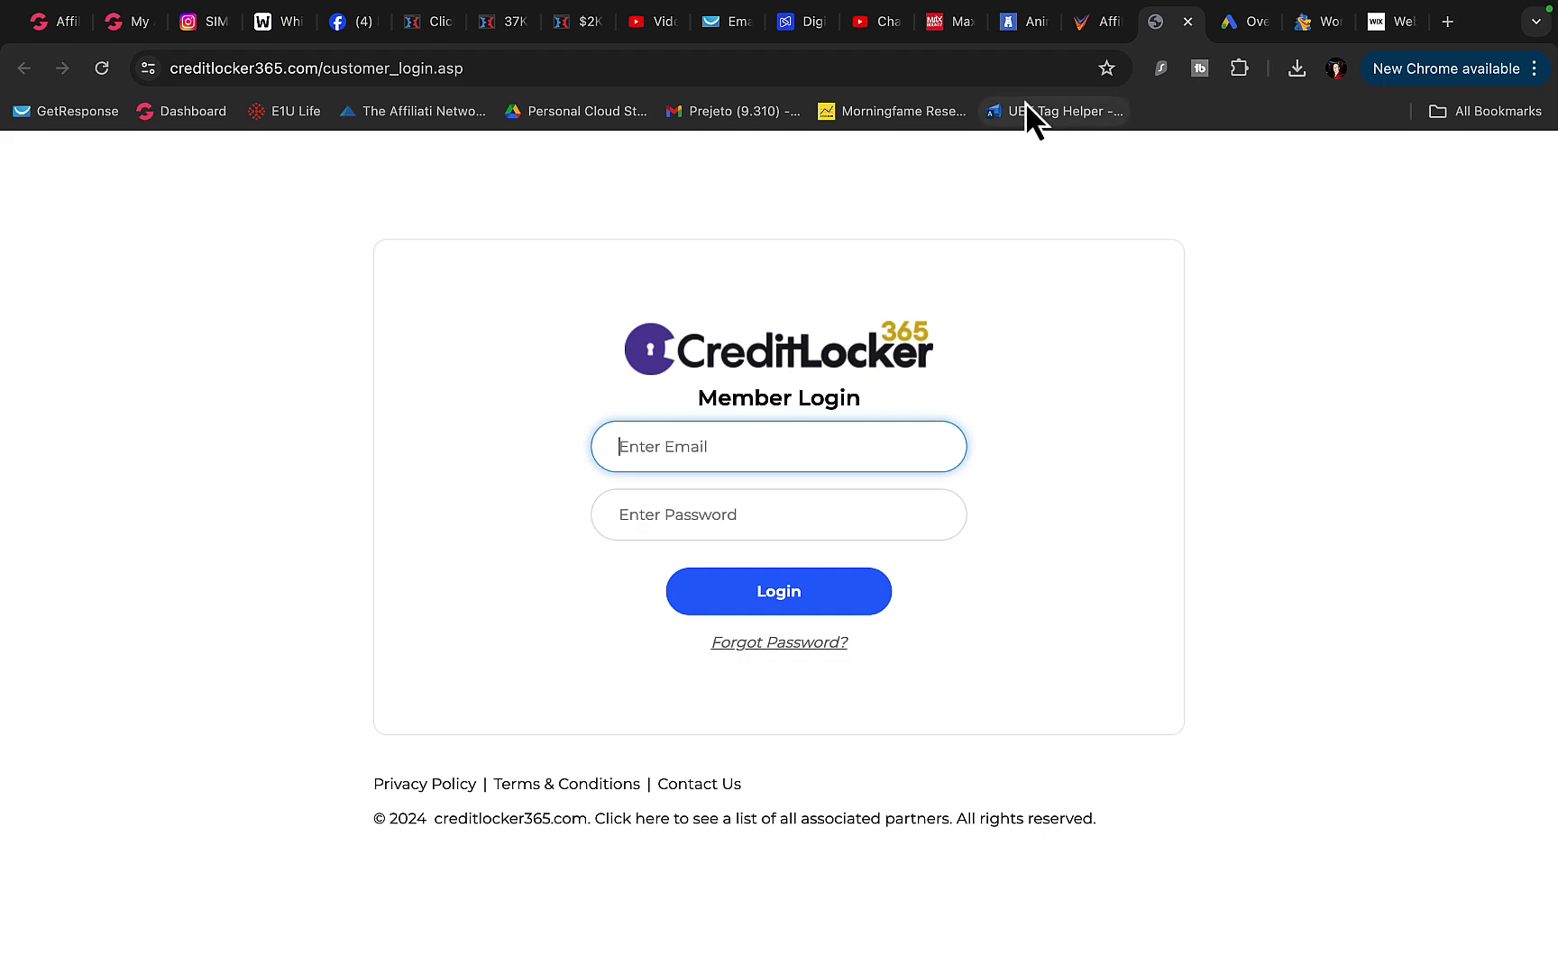
click(1095, 23)
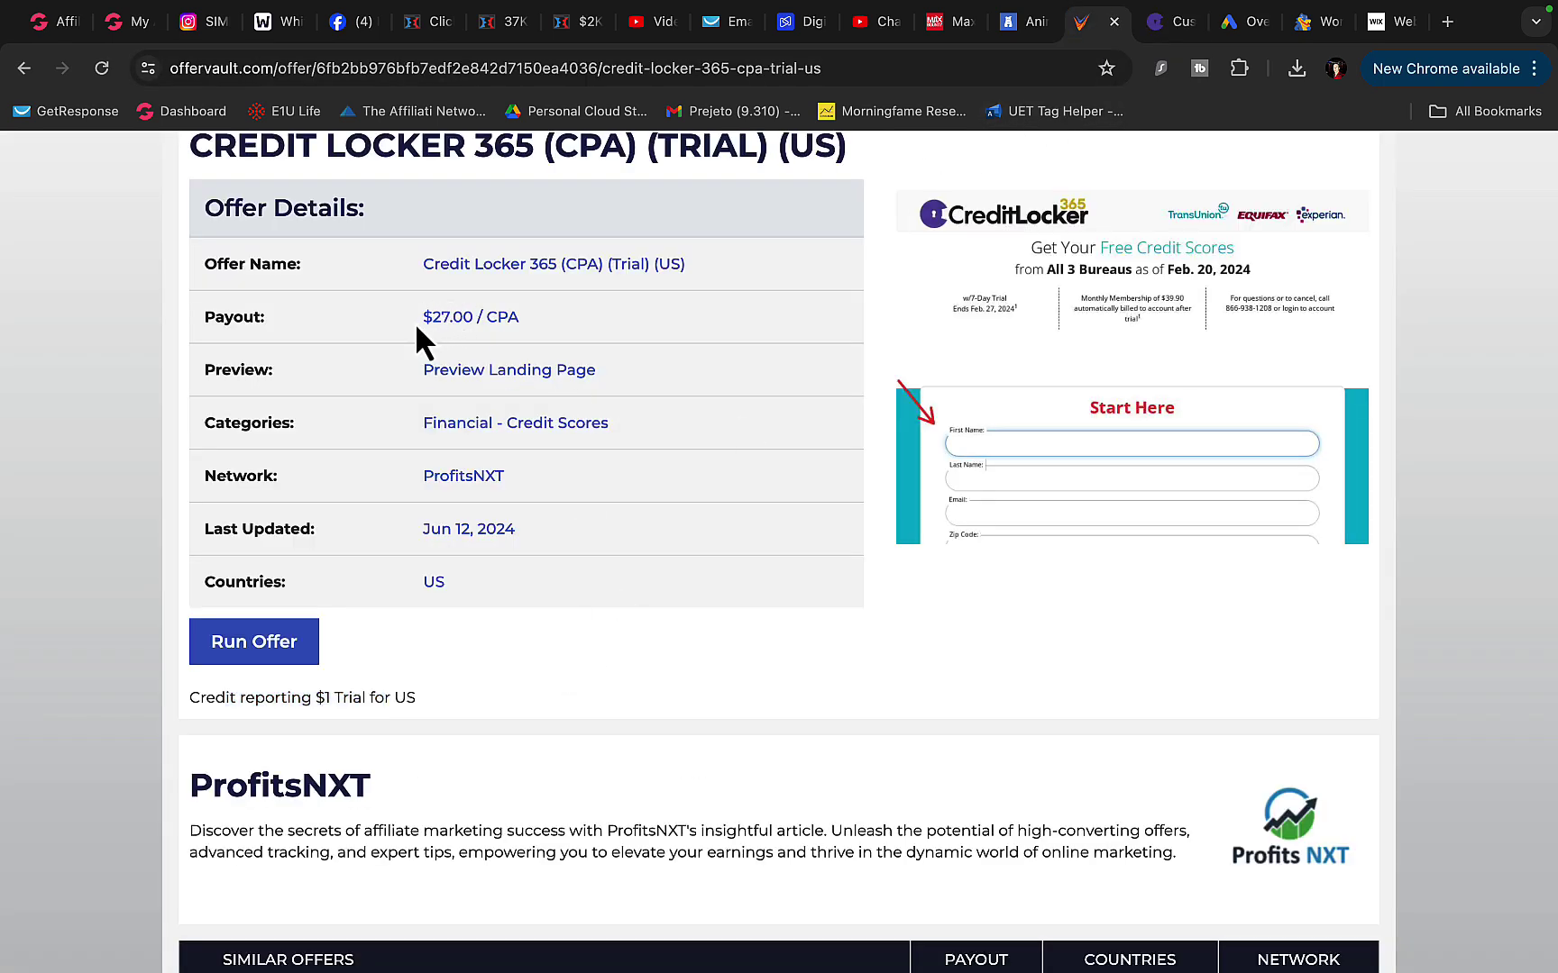
scroll(530, 339, down, 5)
scroll(528, 340, up, 8)
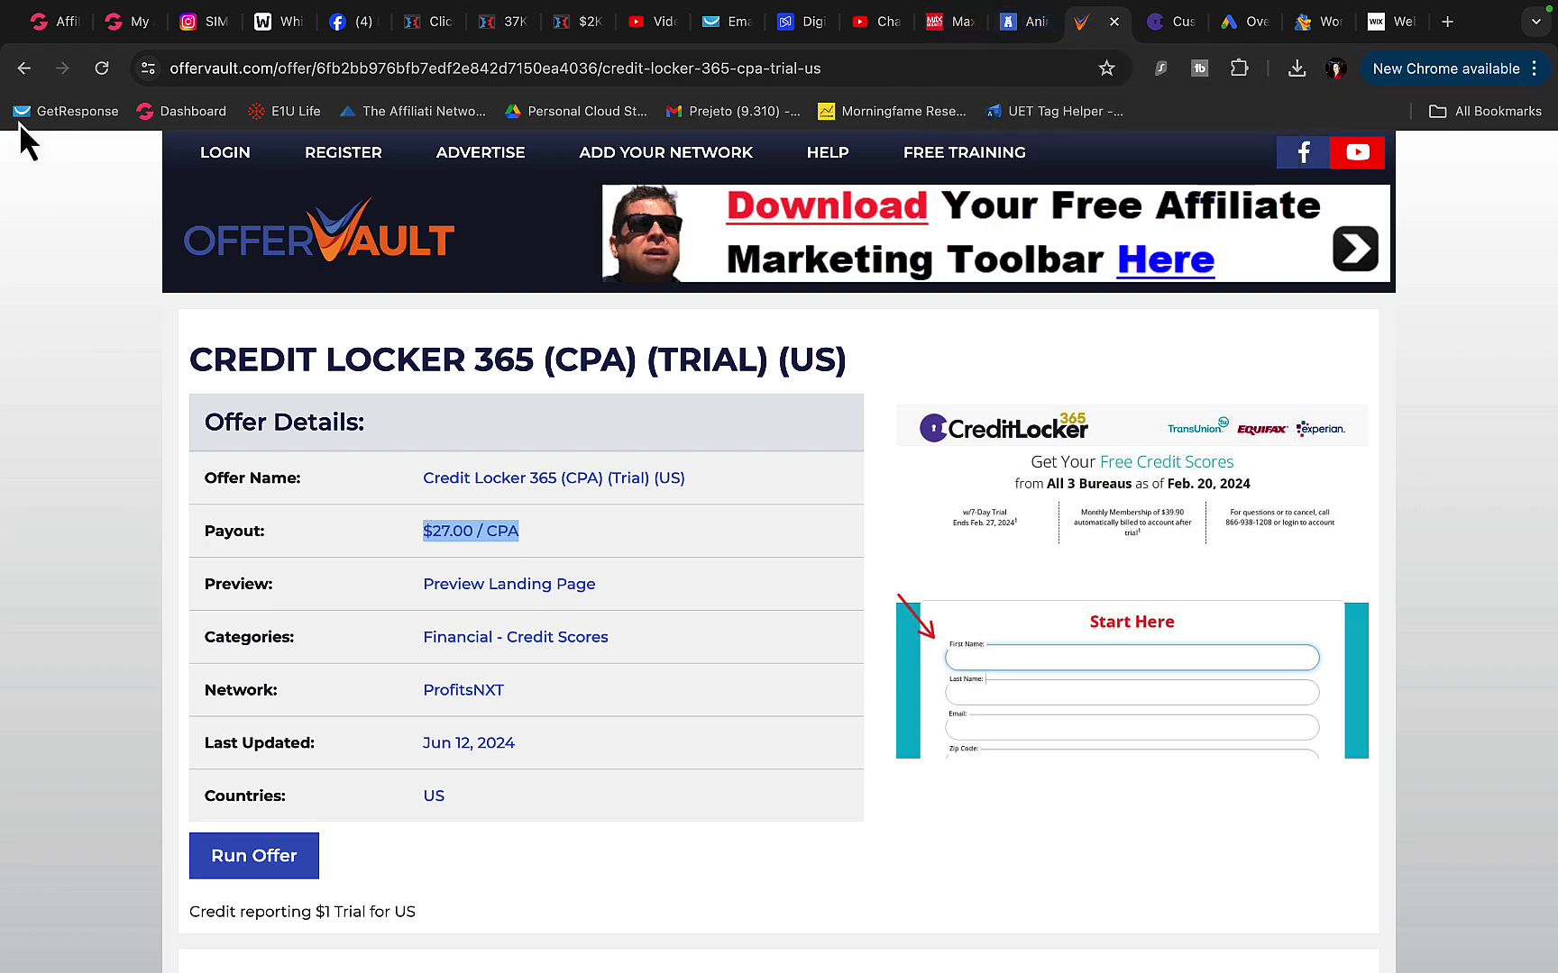
click(23, 67)
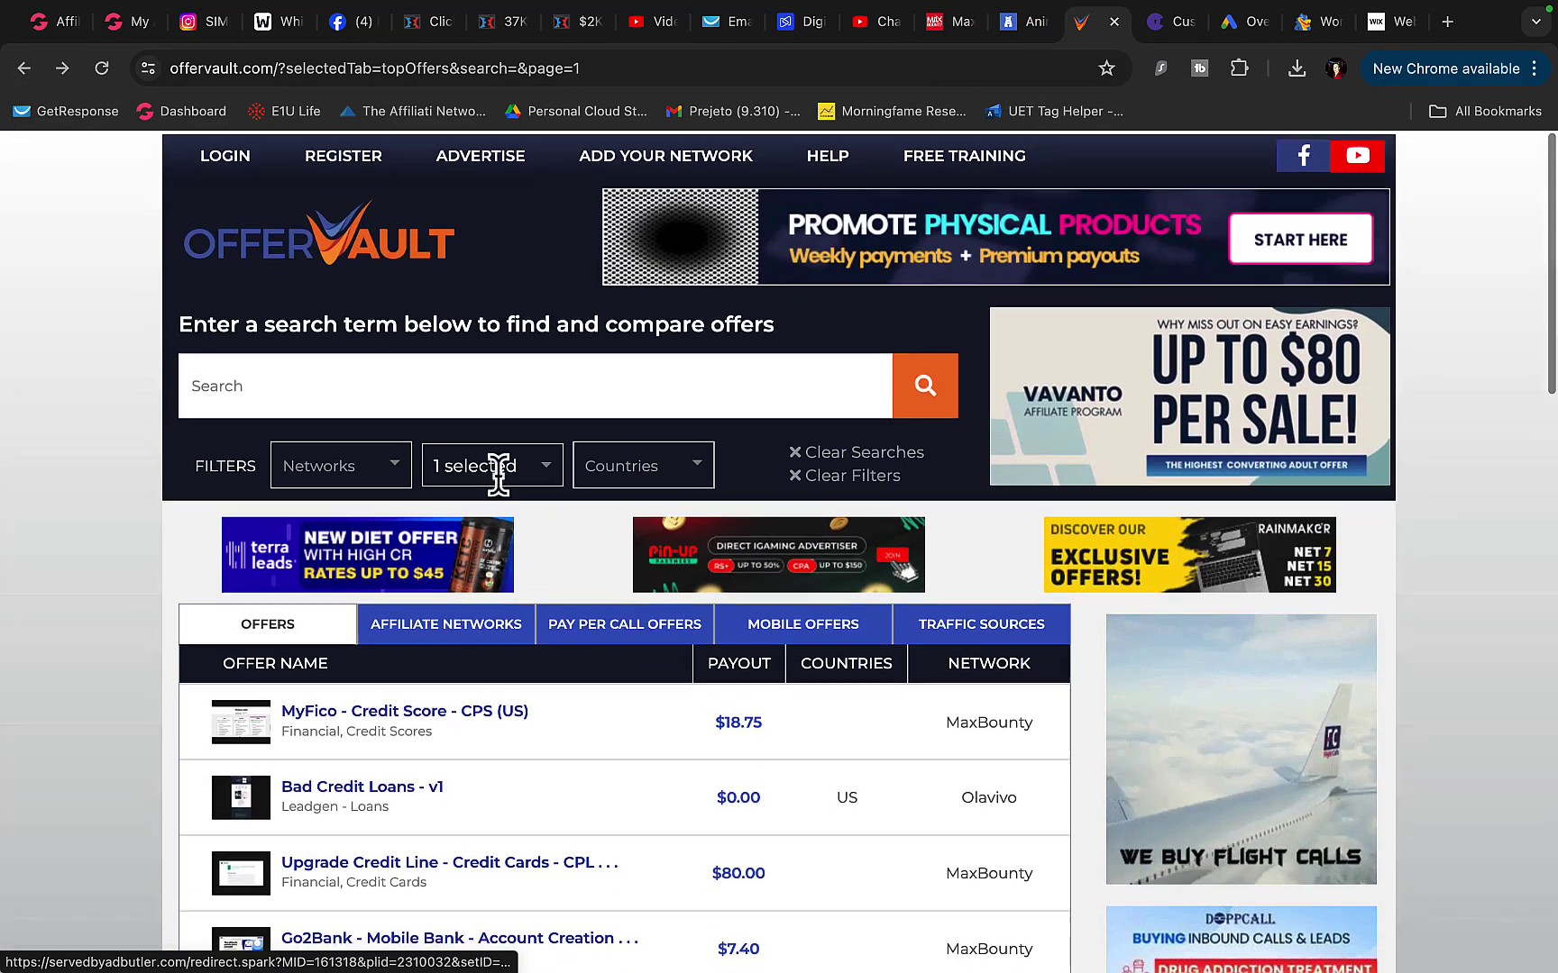
click(499, 466)
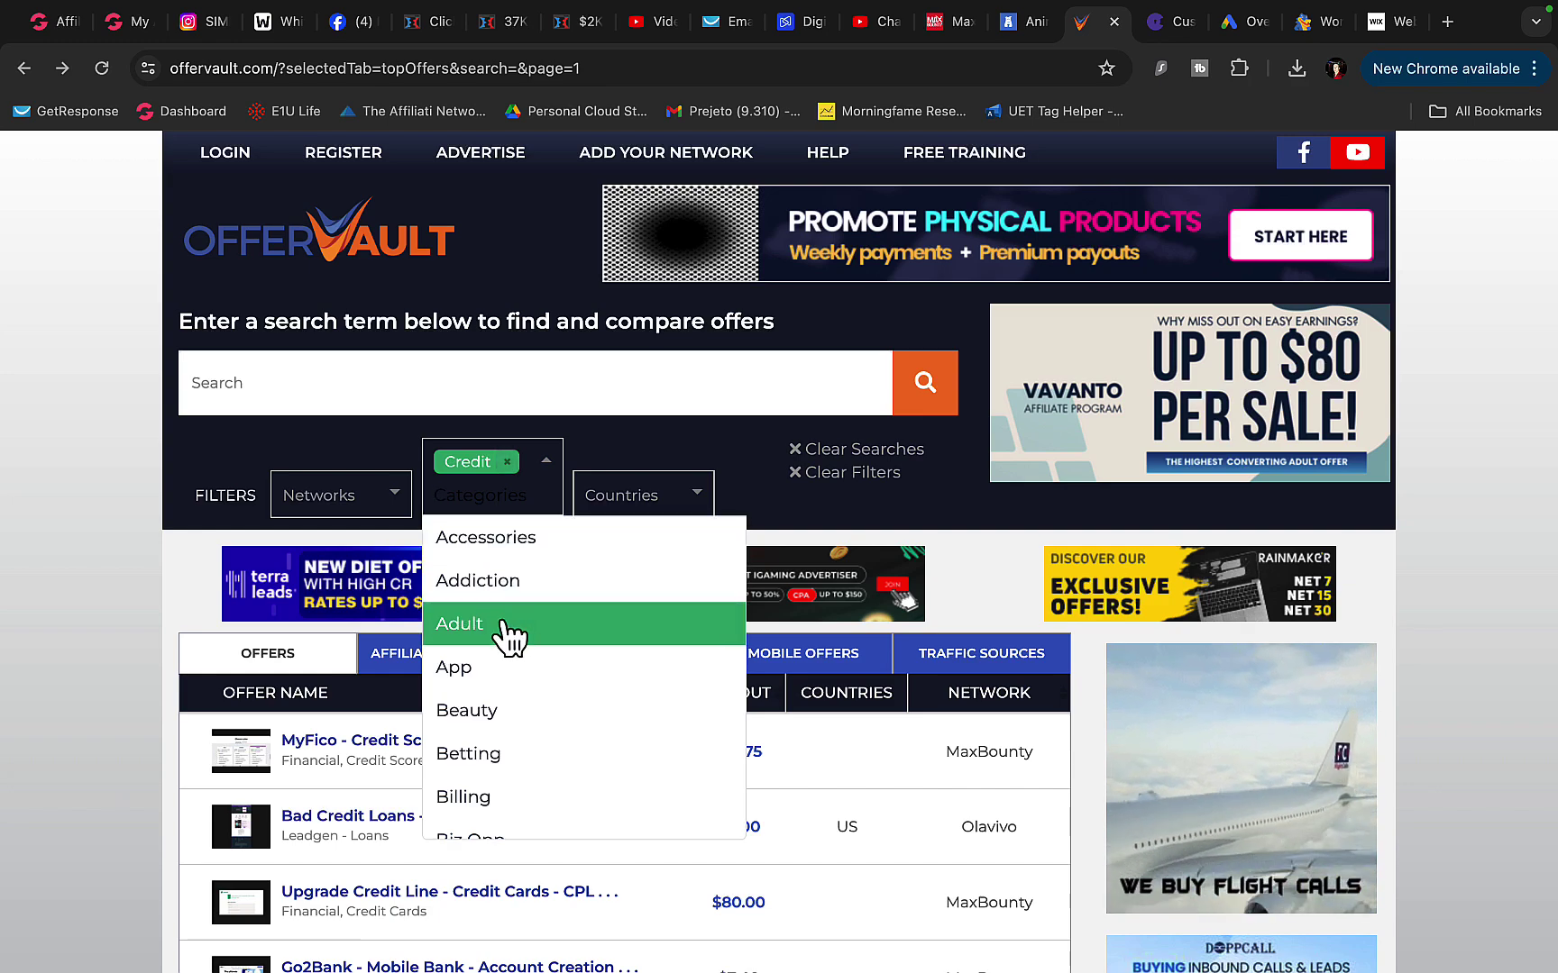
- Change the offer category filter from Credit to Beauty
click(491, 717)
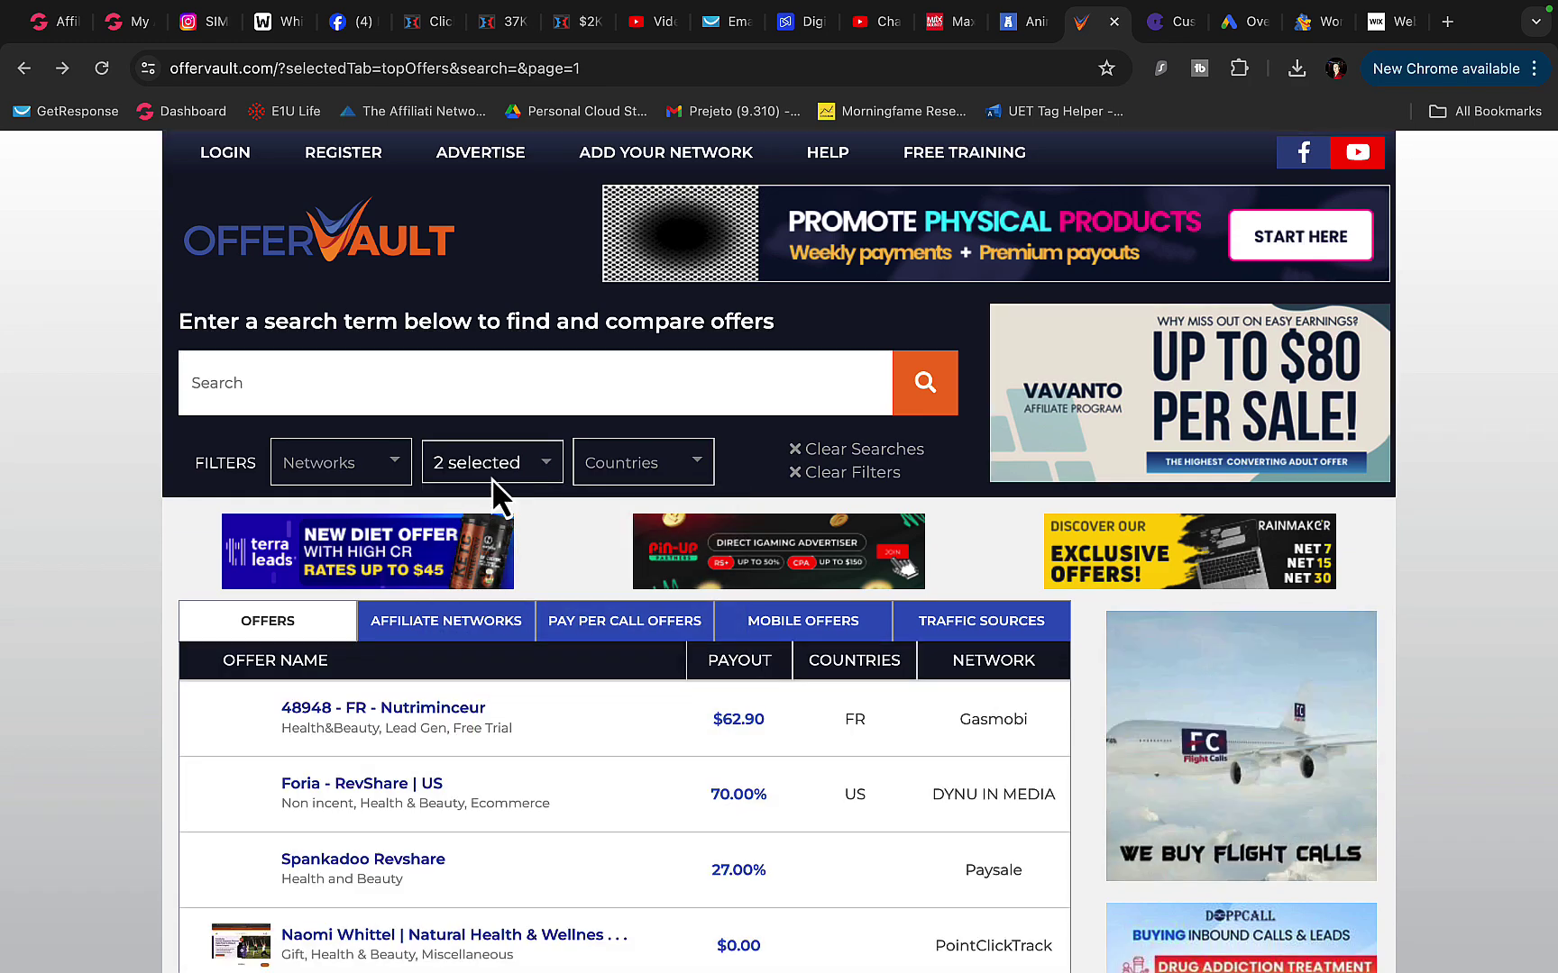
click(491, 478)
click(508, 463)
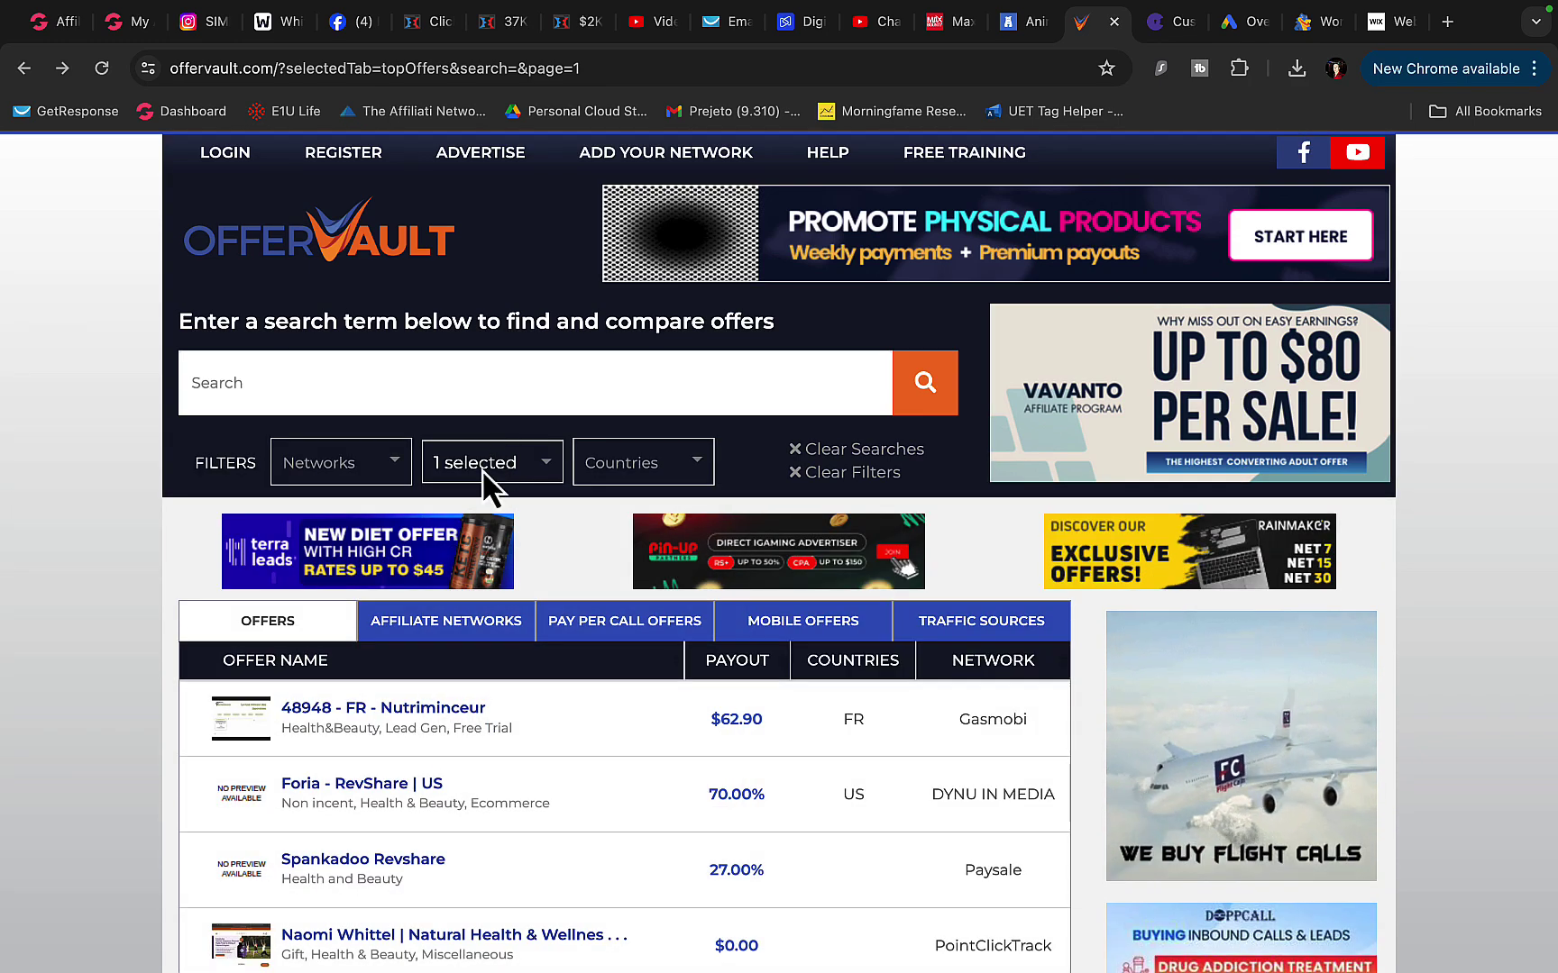
- Open the Nerve Control 911 - CPS | Multi Geo offer, paying $95.00 / CPA in 7 countries
scroll(9, 575, down, 5)
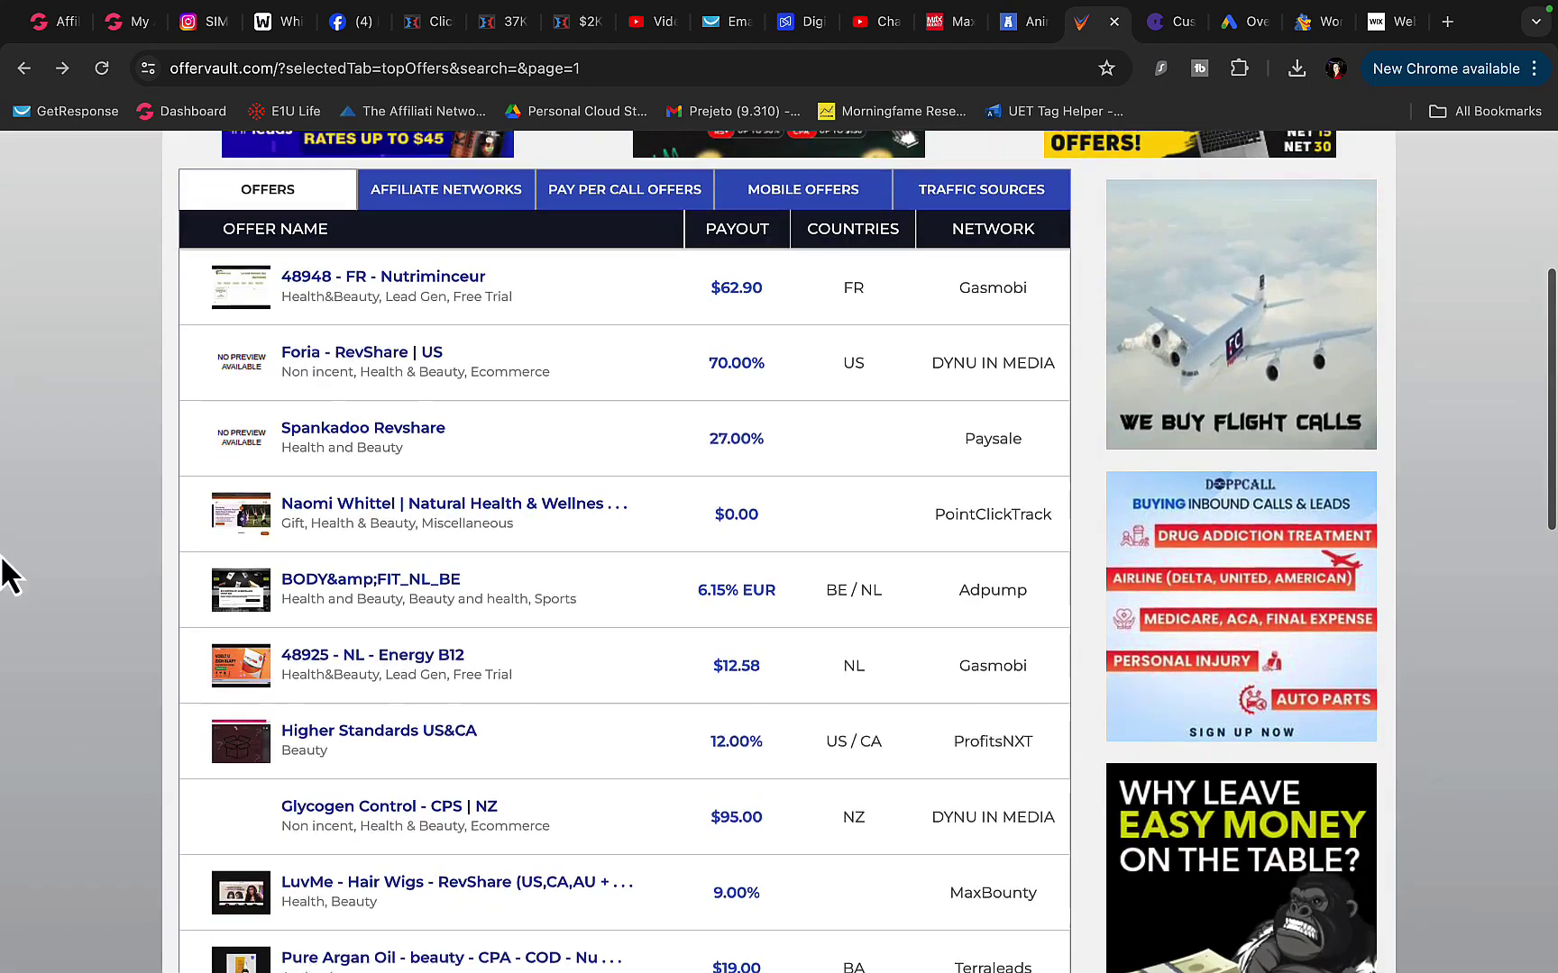
scroll(403, 374, down, 2)
scroll(401, 379, down, 3)
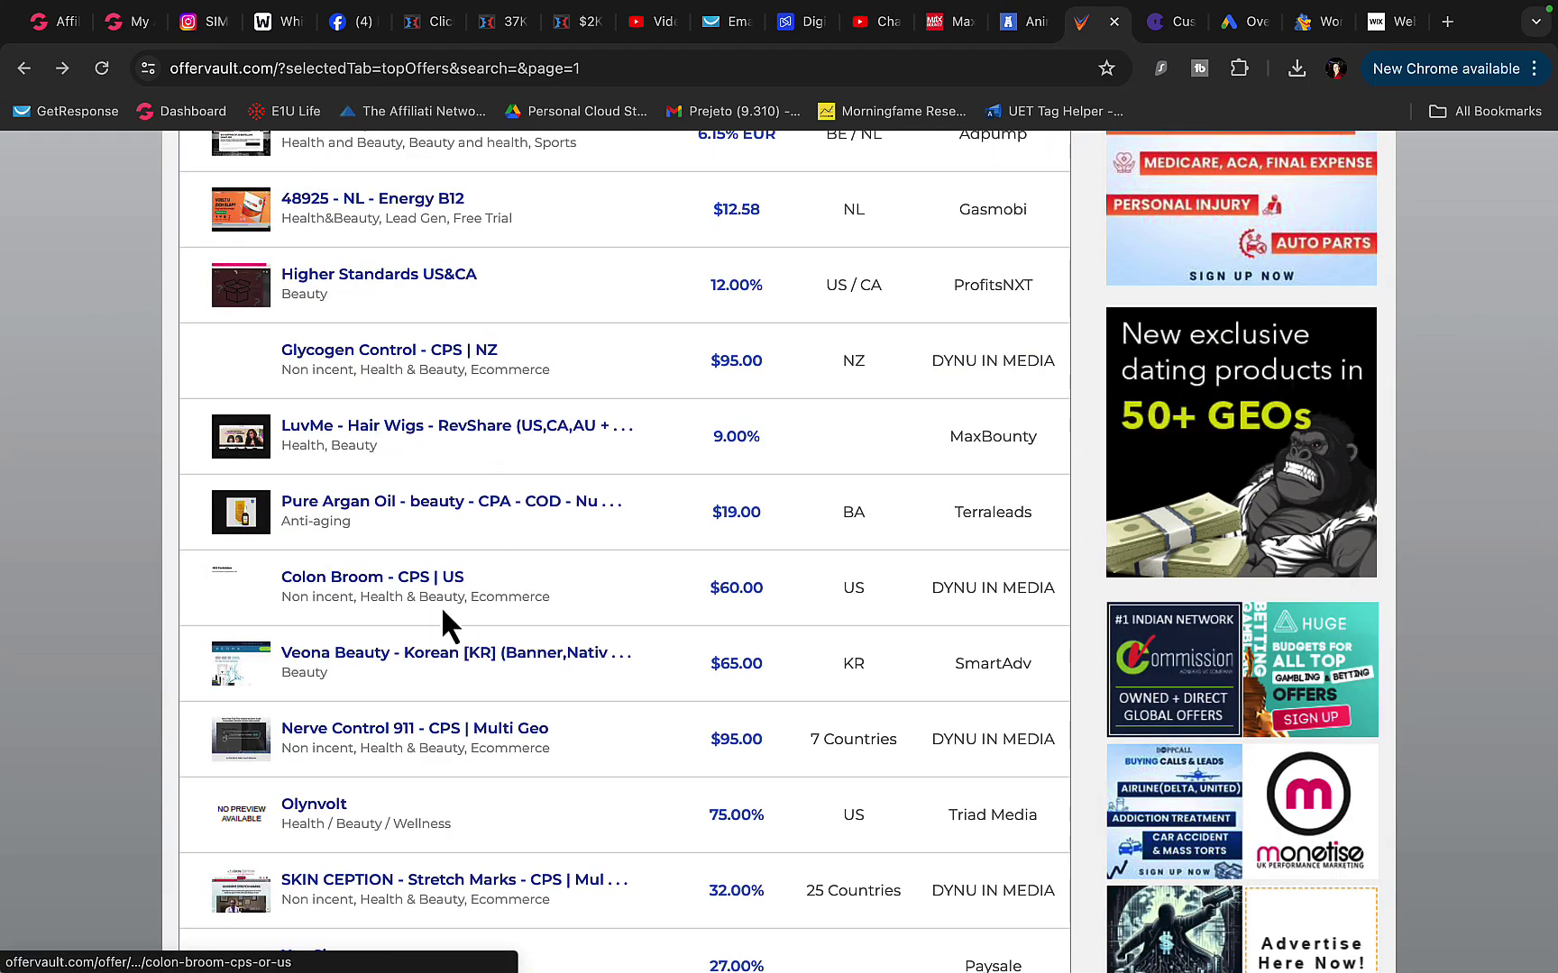
scroll(437, 630, down, 4)
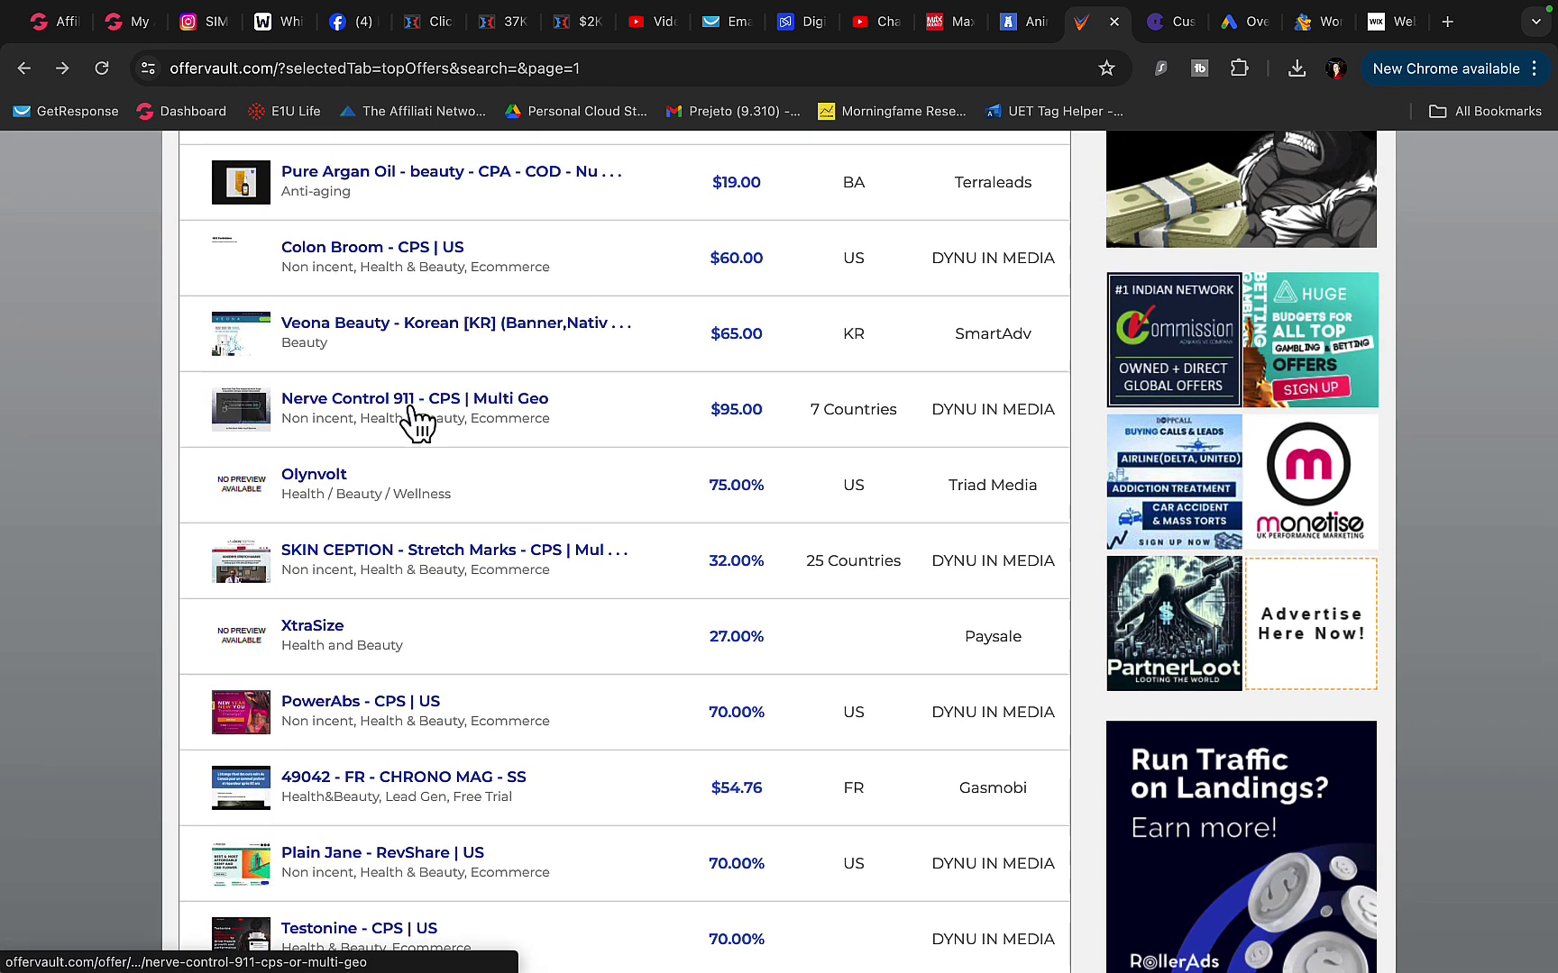
click(478, 401)
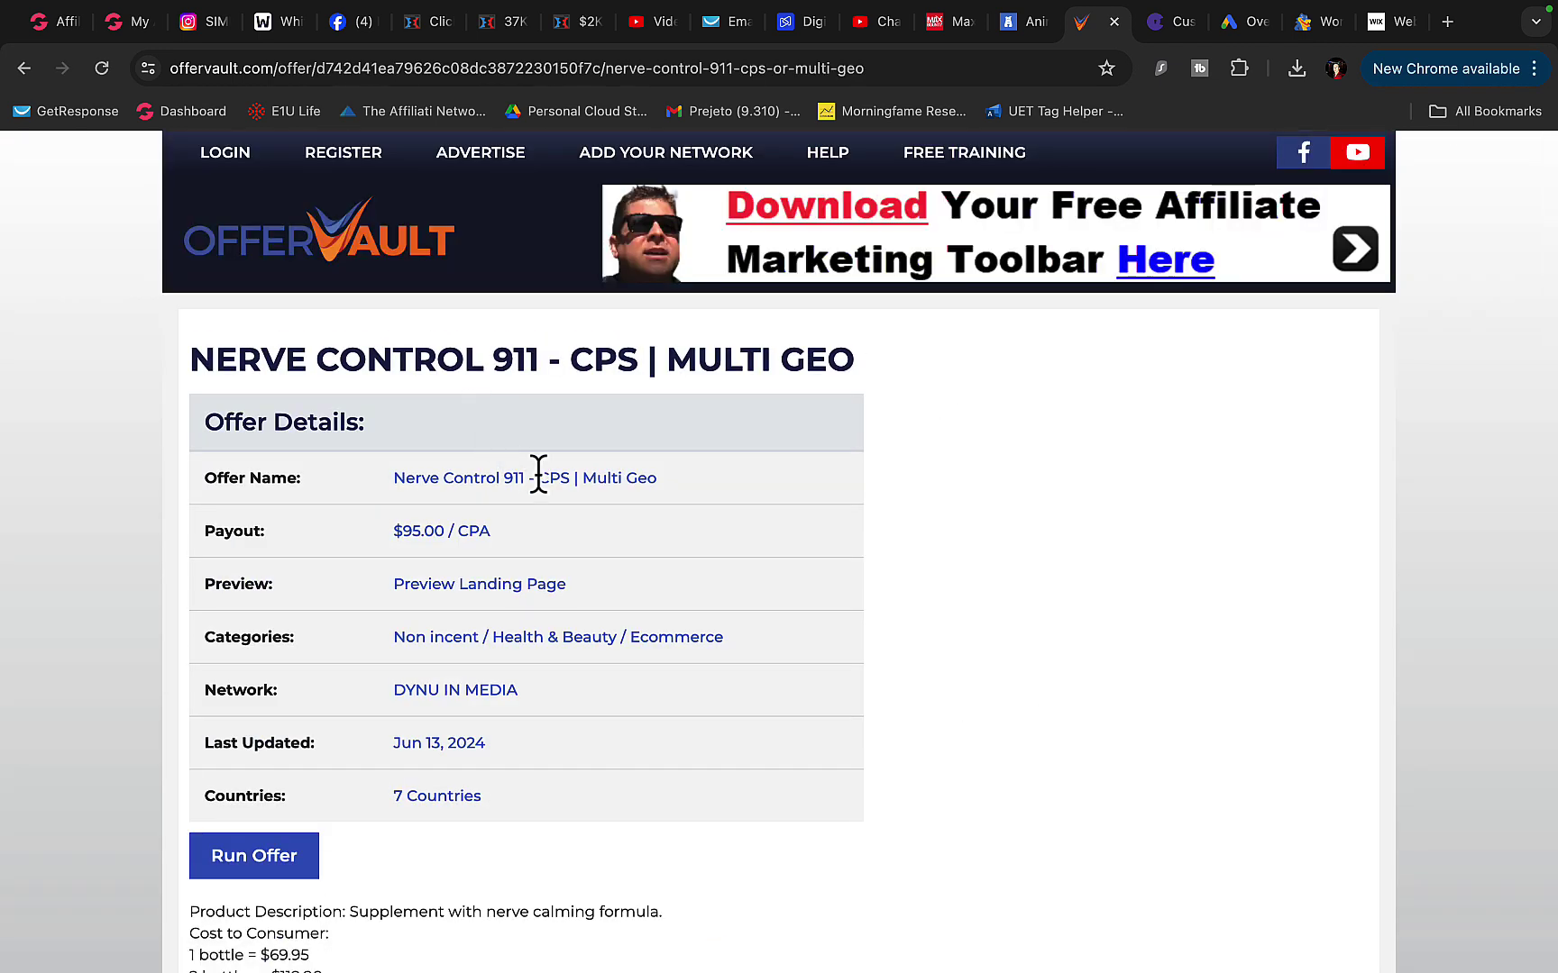
- Preview the Nerve Control 911 video sales page with the sound turned on
click(1032, 573)
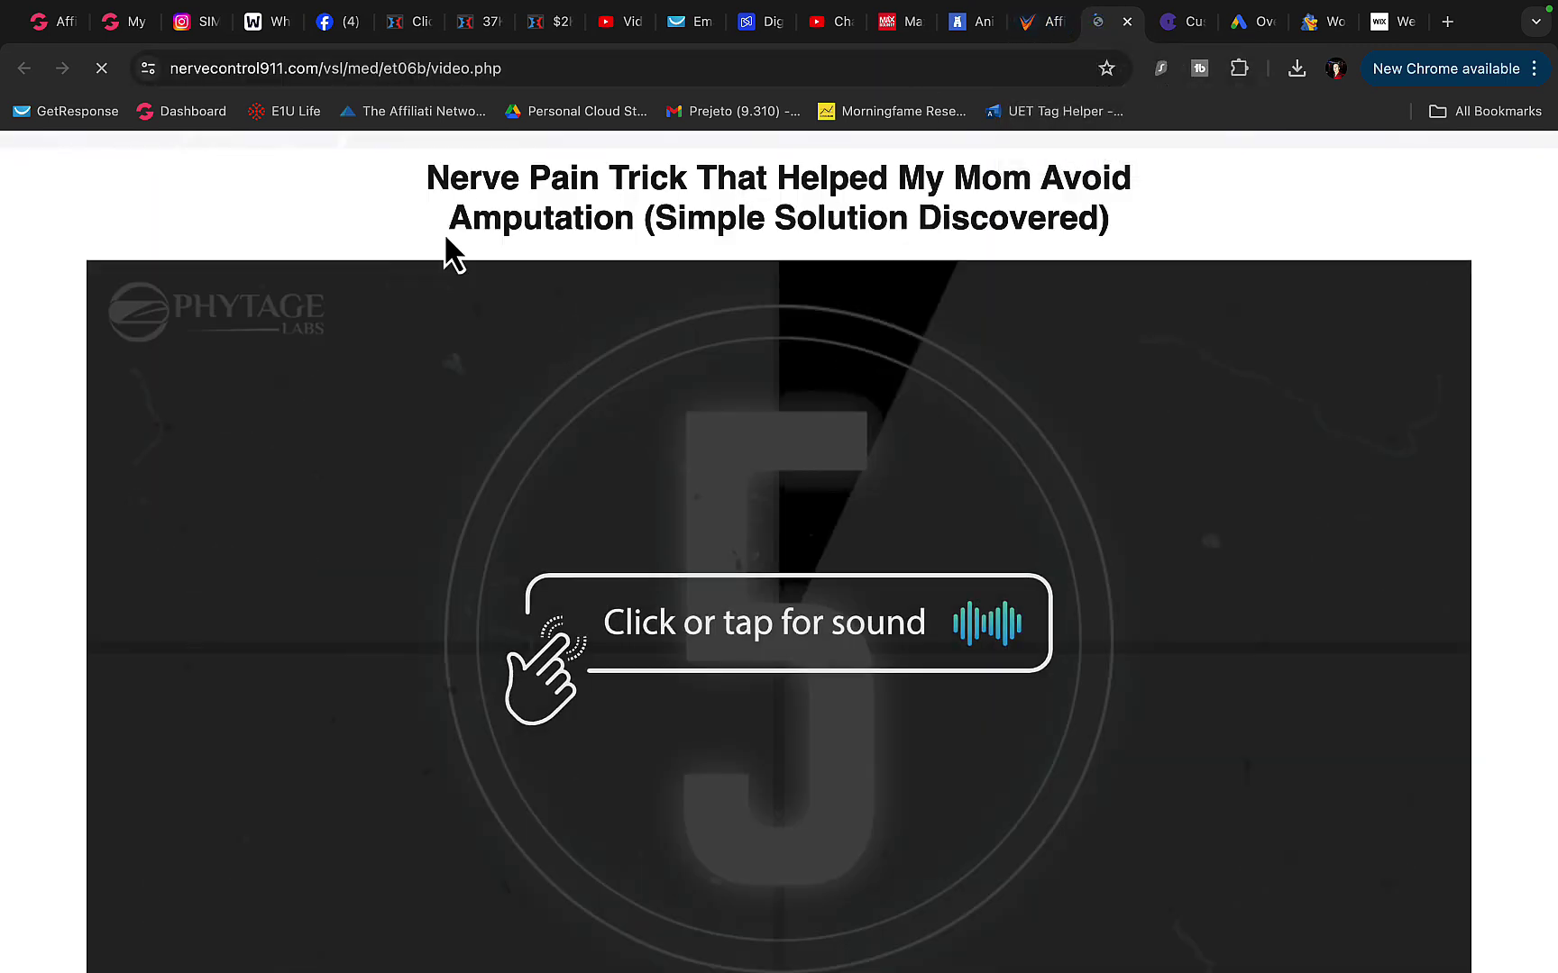
click(515, 518)
scroll(515, 518, down, 9)
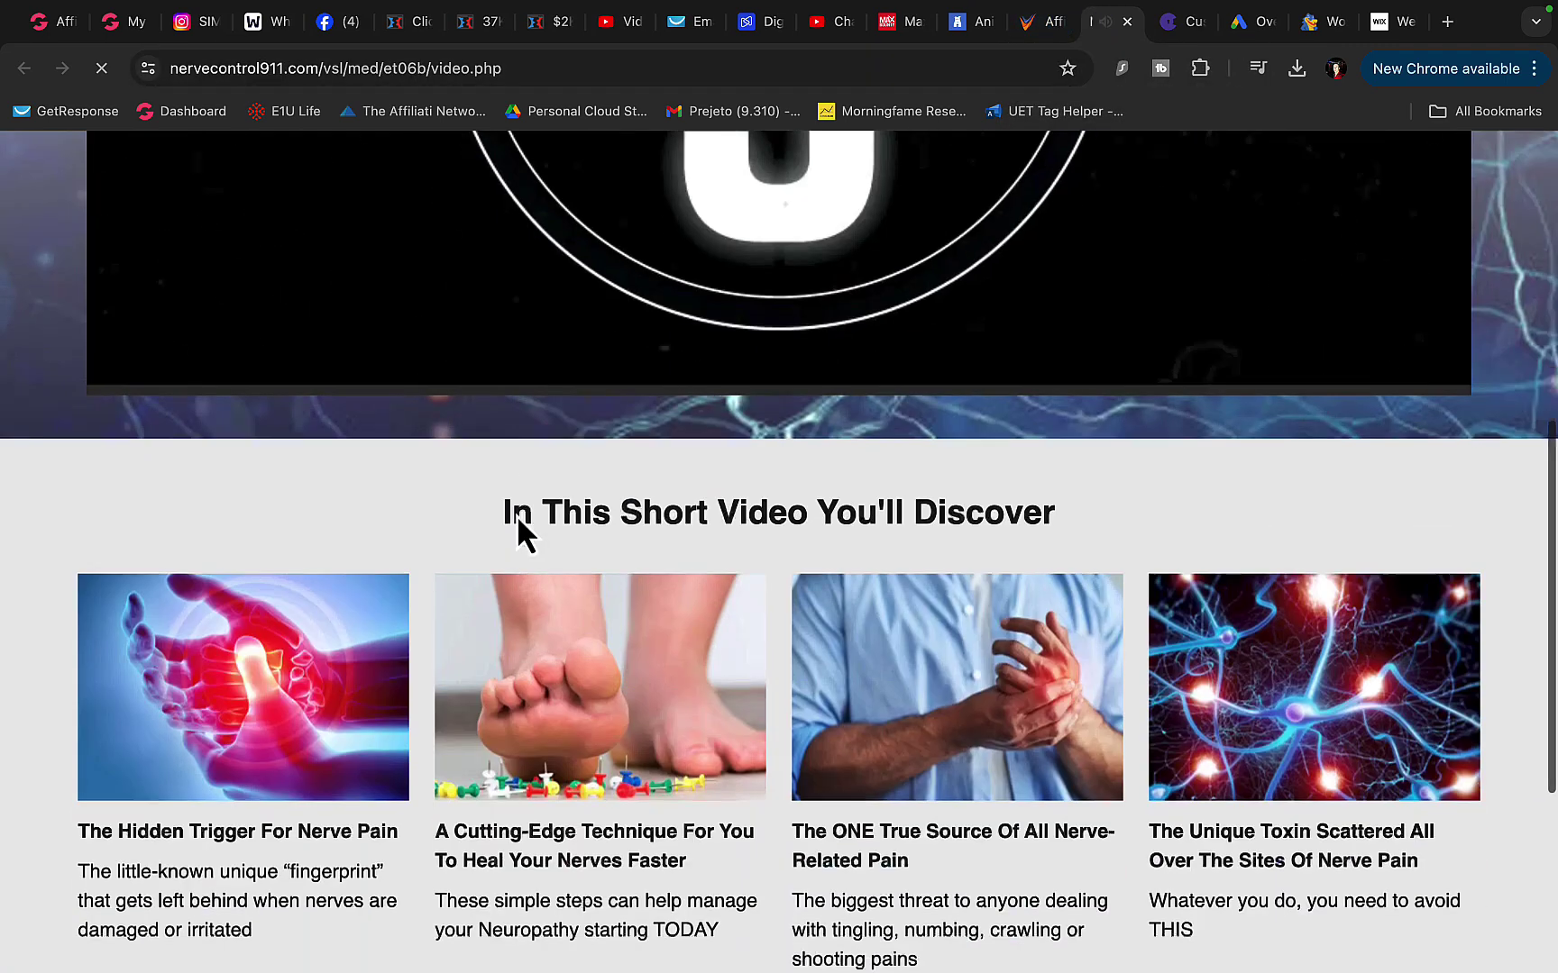
scroll(522, 519, up, 5)
scroll(521, 519, up, 4)
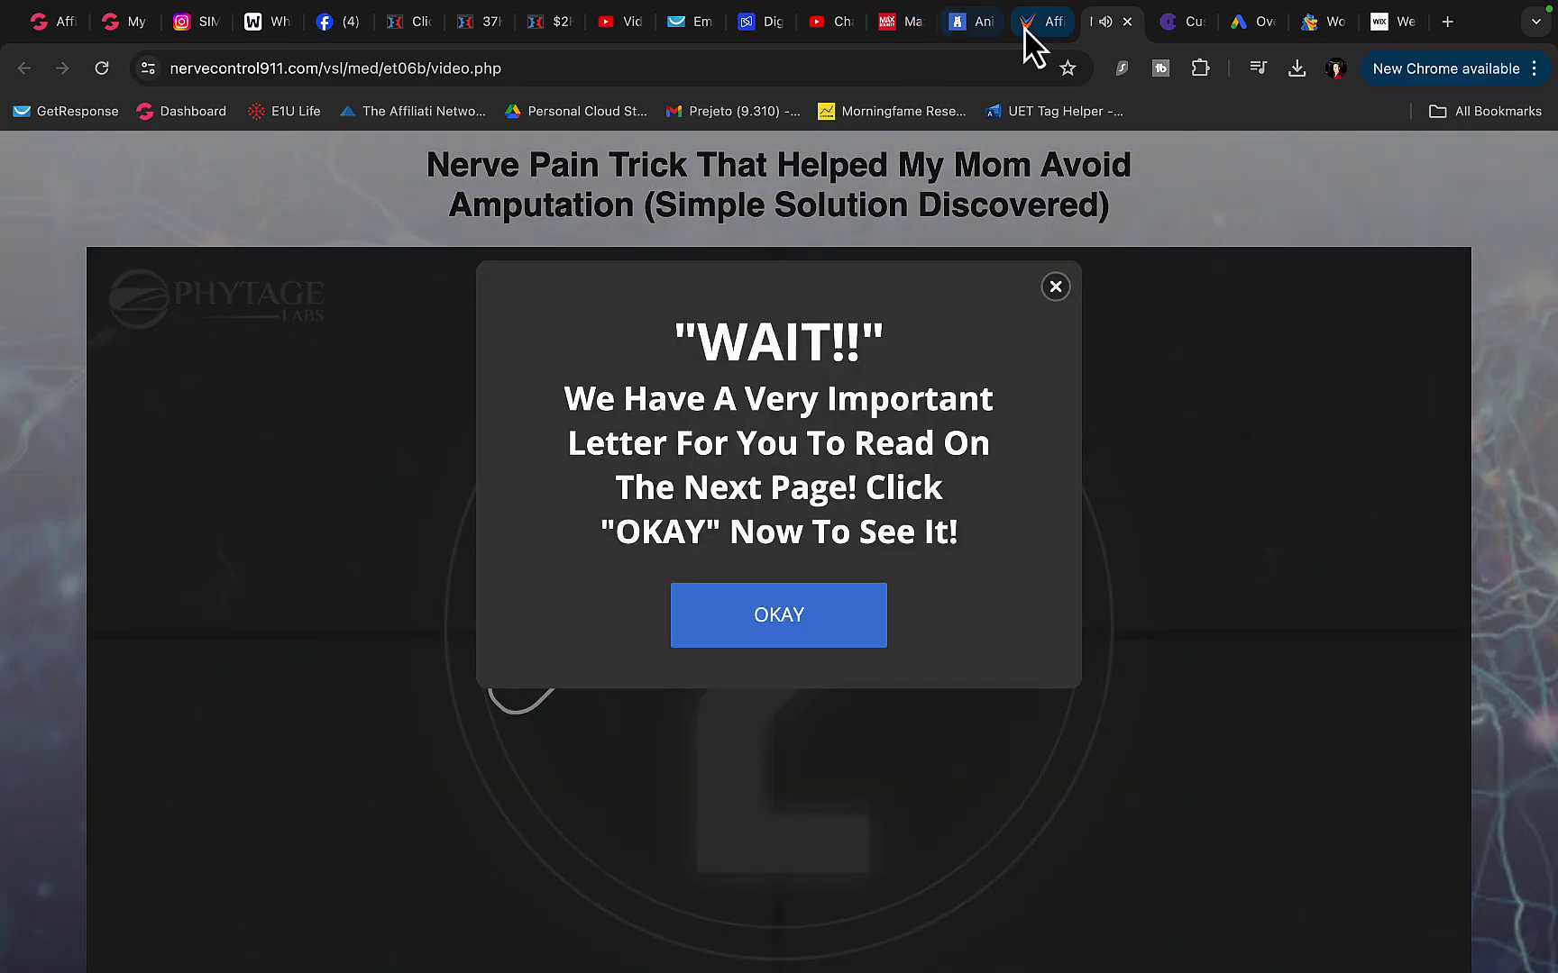
- Back on the offer, highlight part of the description and run it via DYNU IN MEDIA
click(1026, 25)
scroll(463, 633, down, 4)
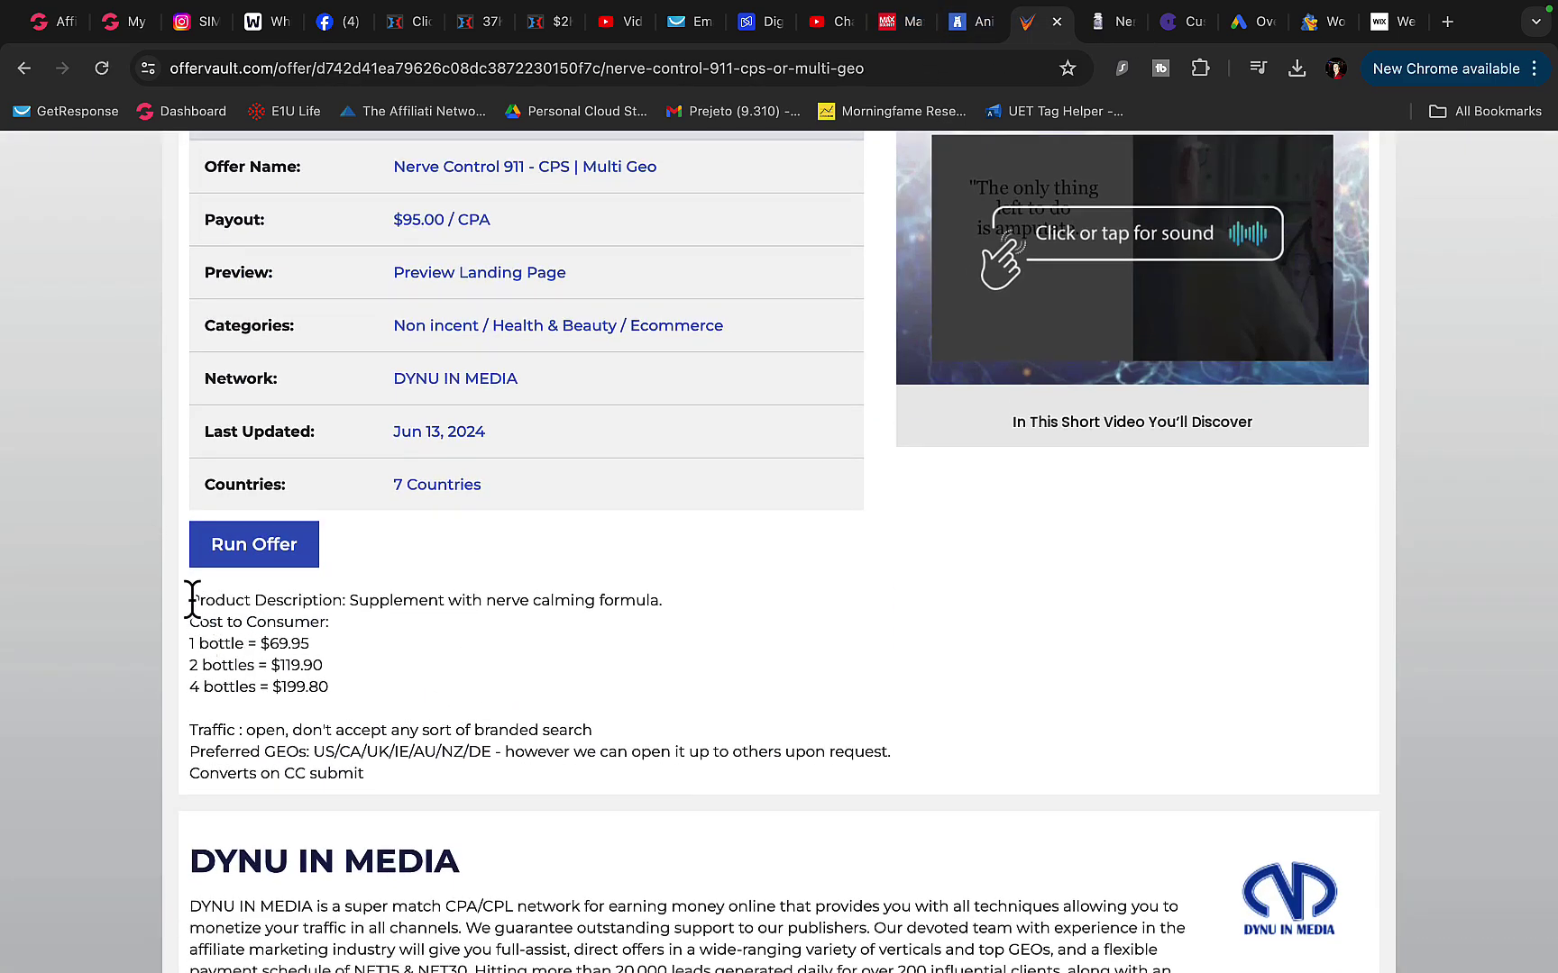
drag(191, 599, 601, 601)
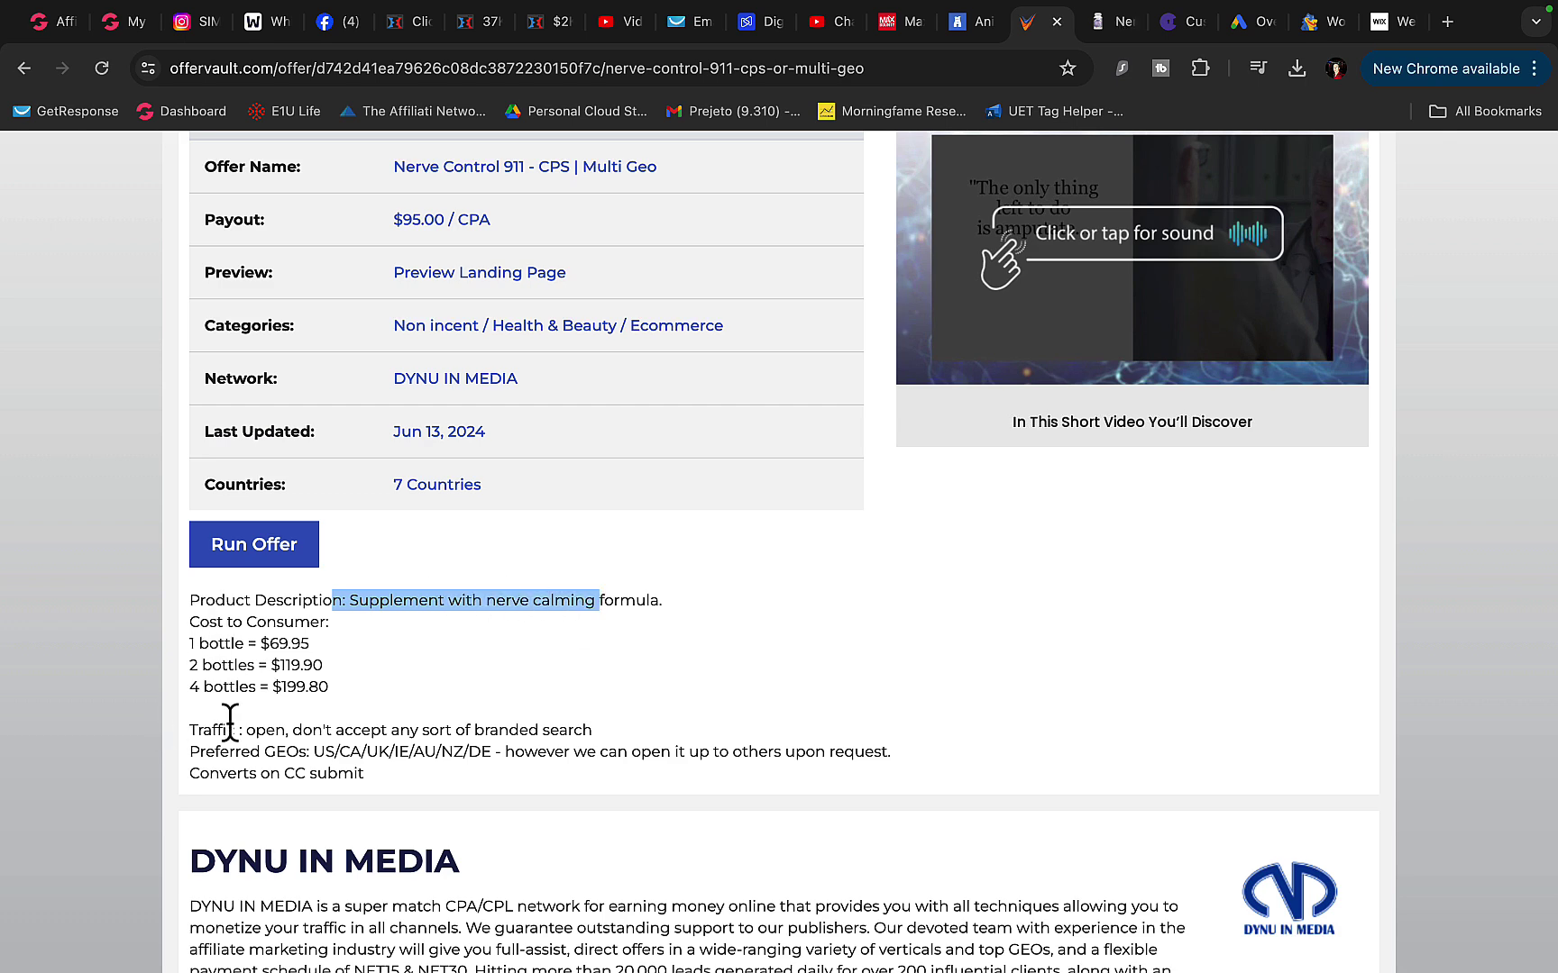
scroll(269, 647, up, 1)
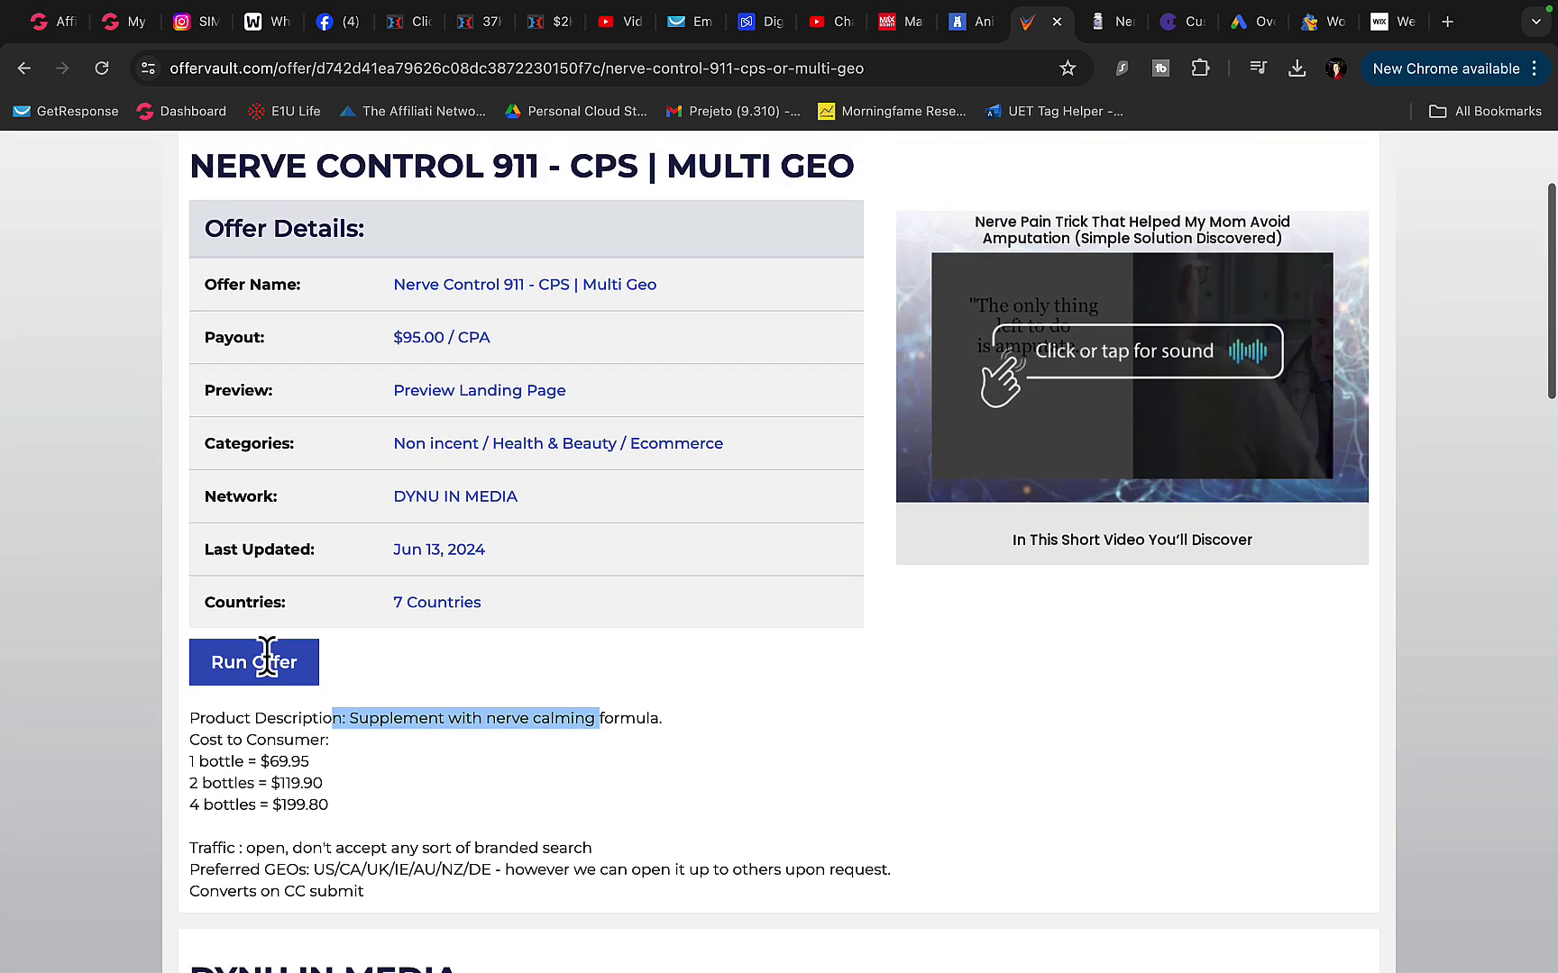
click(261, 667)
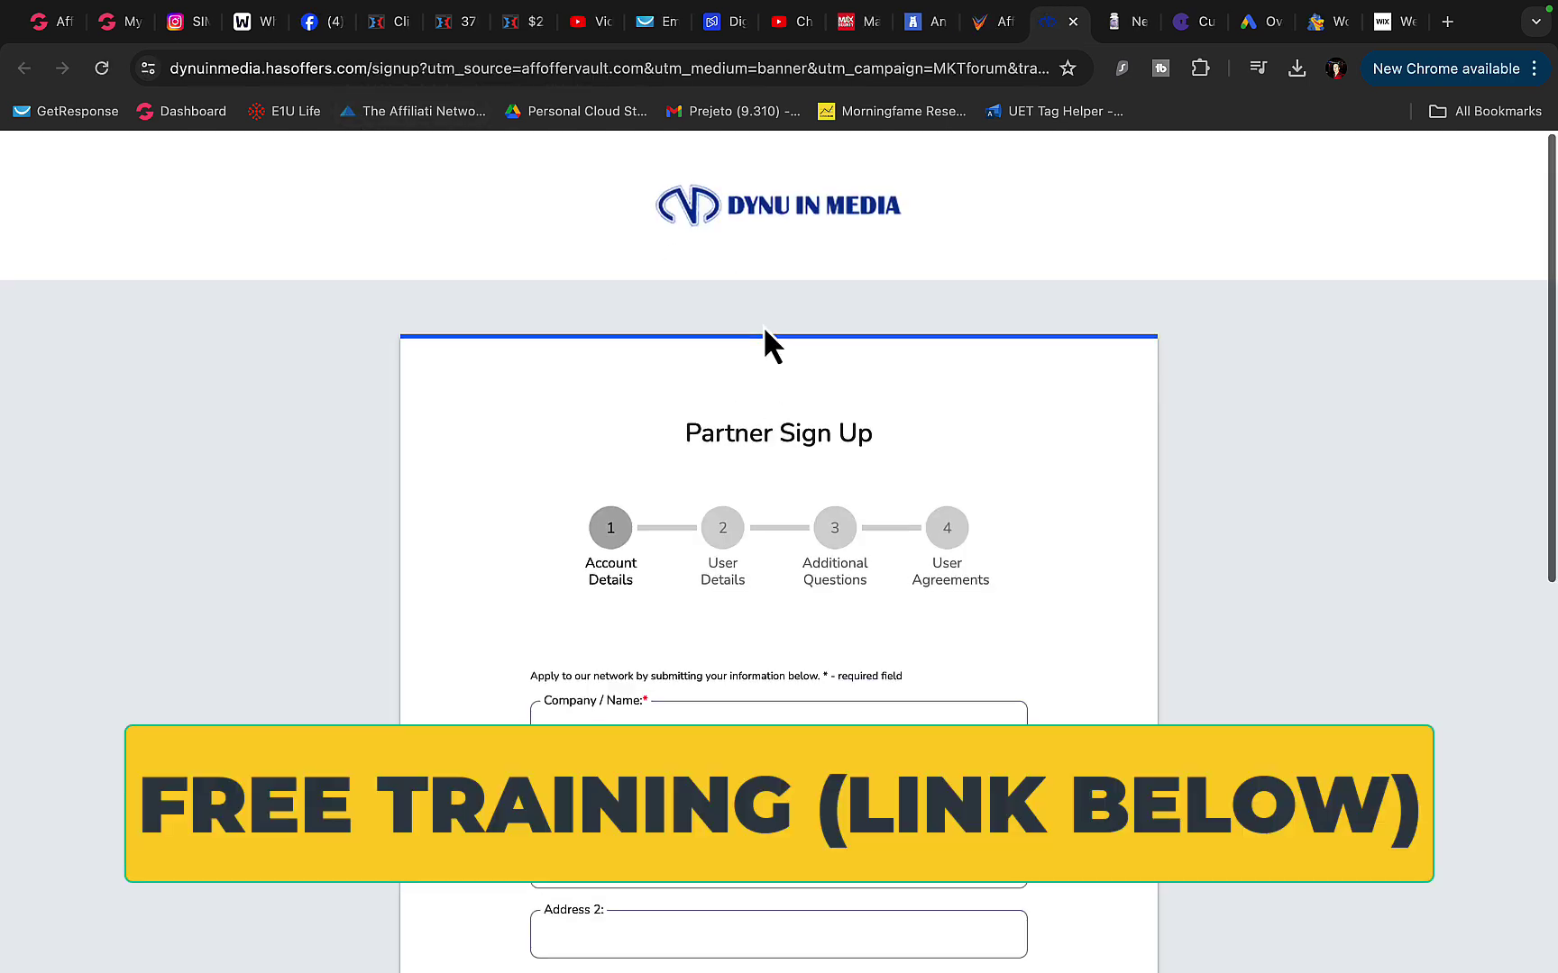
- Close the DYNU IN MEDIA Partner Sign Up tab and move via HostGator to Wix
scroll(764, 339, down, 5)
scroll(764, 340, up, 5)
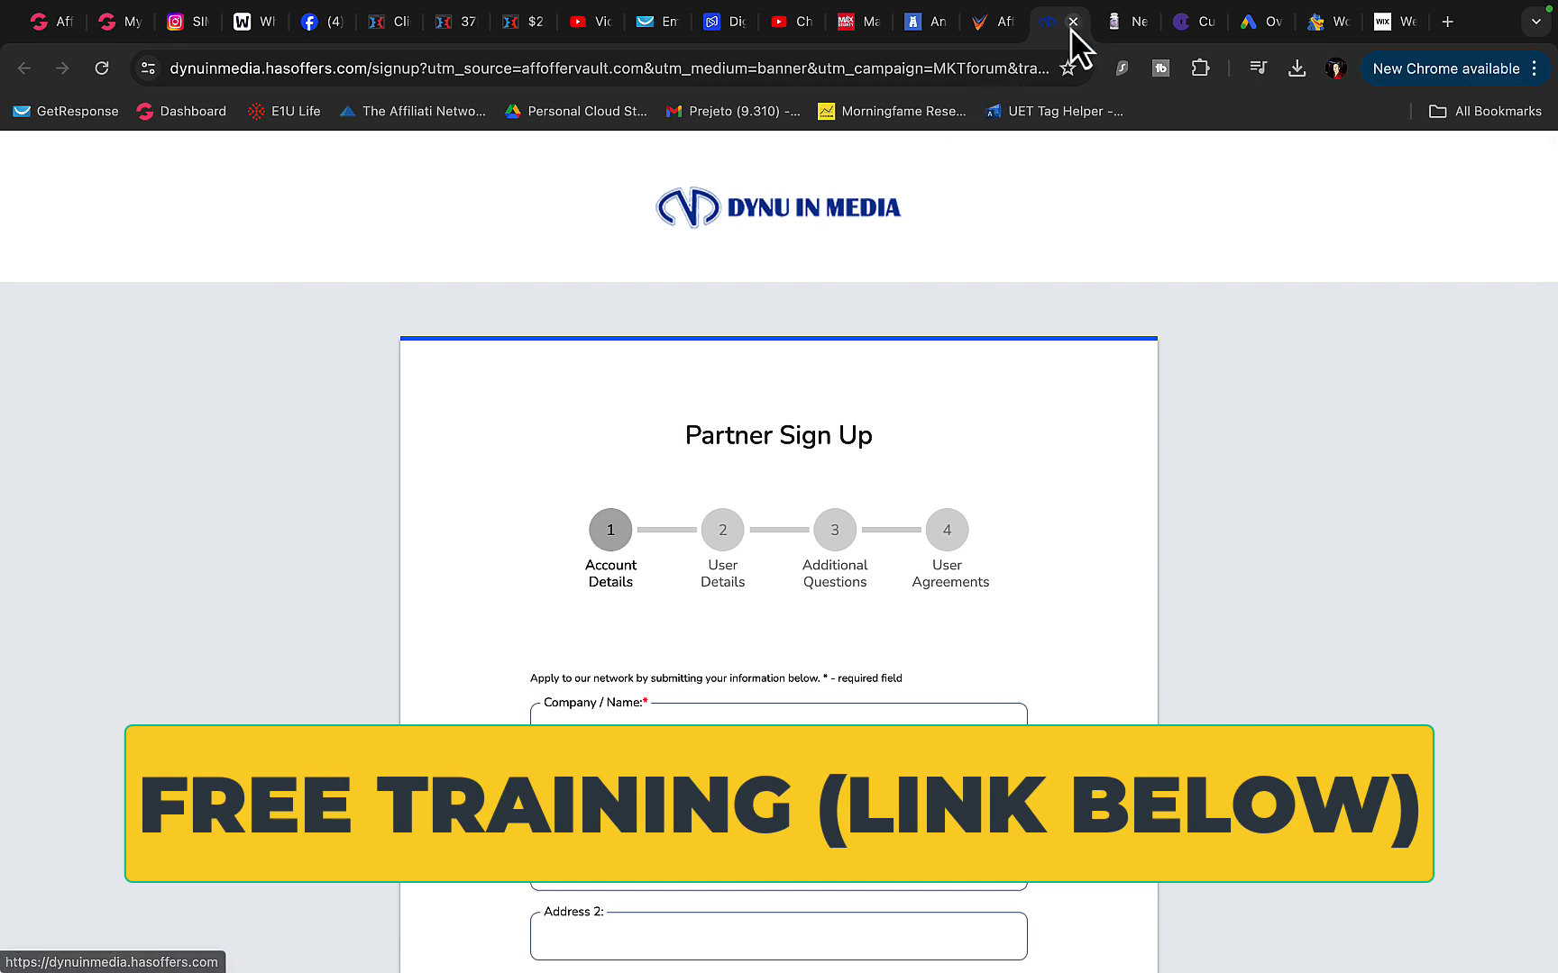
click(1072, 22)
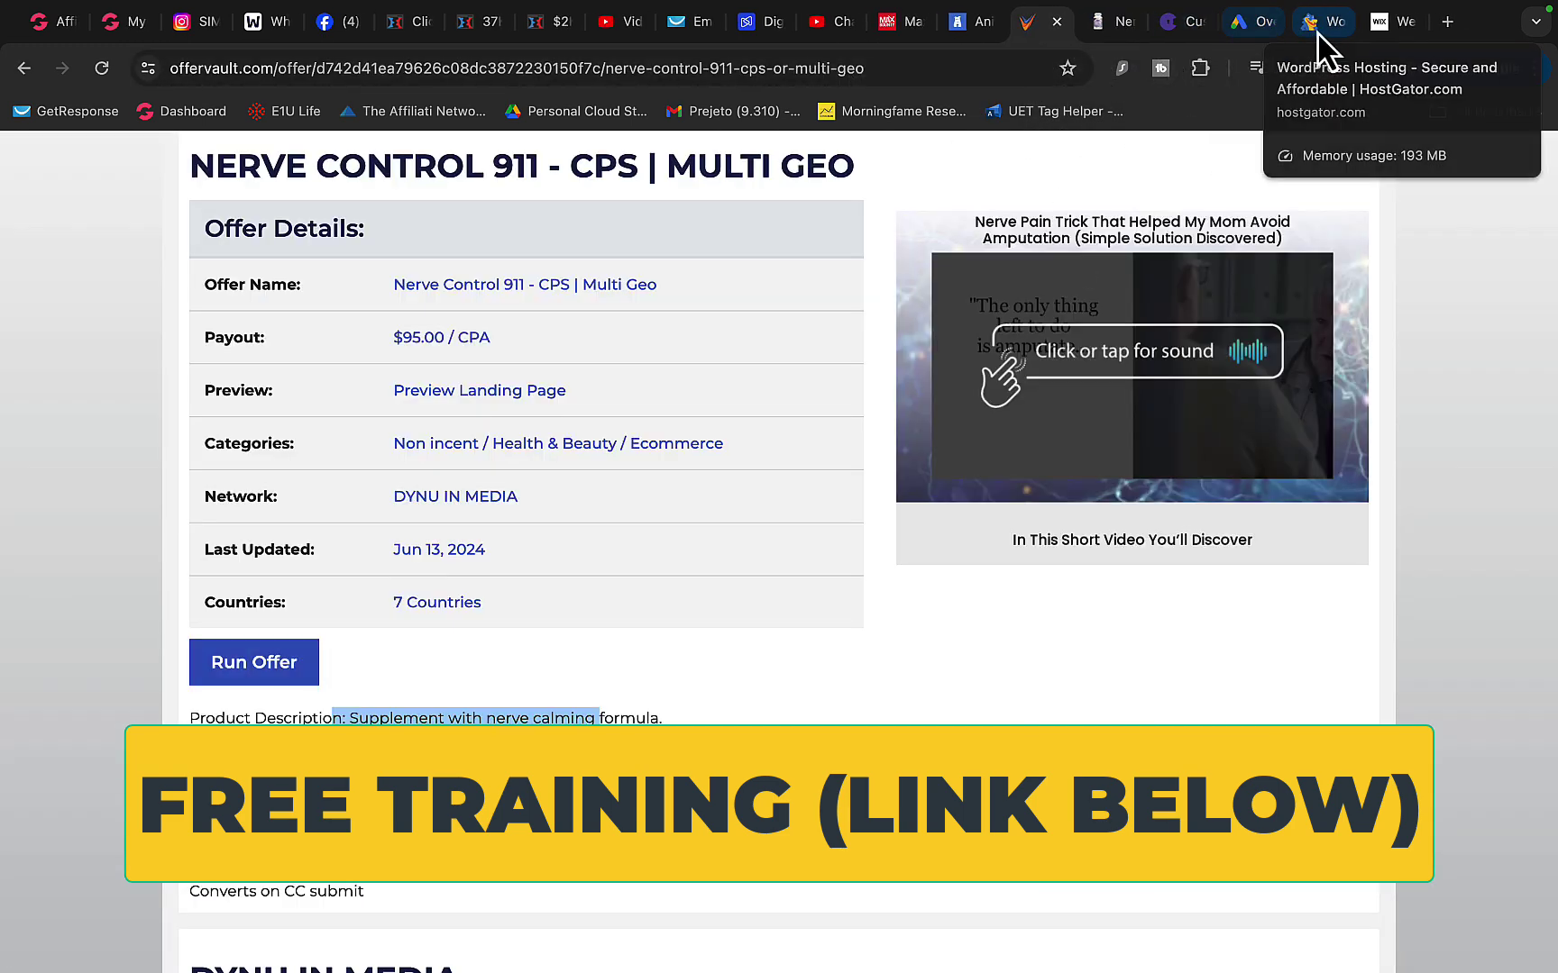
click(1266, 22)
click(1389, 34)
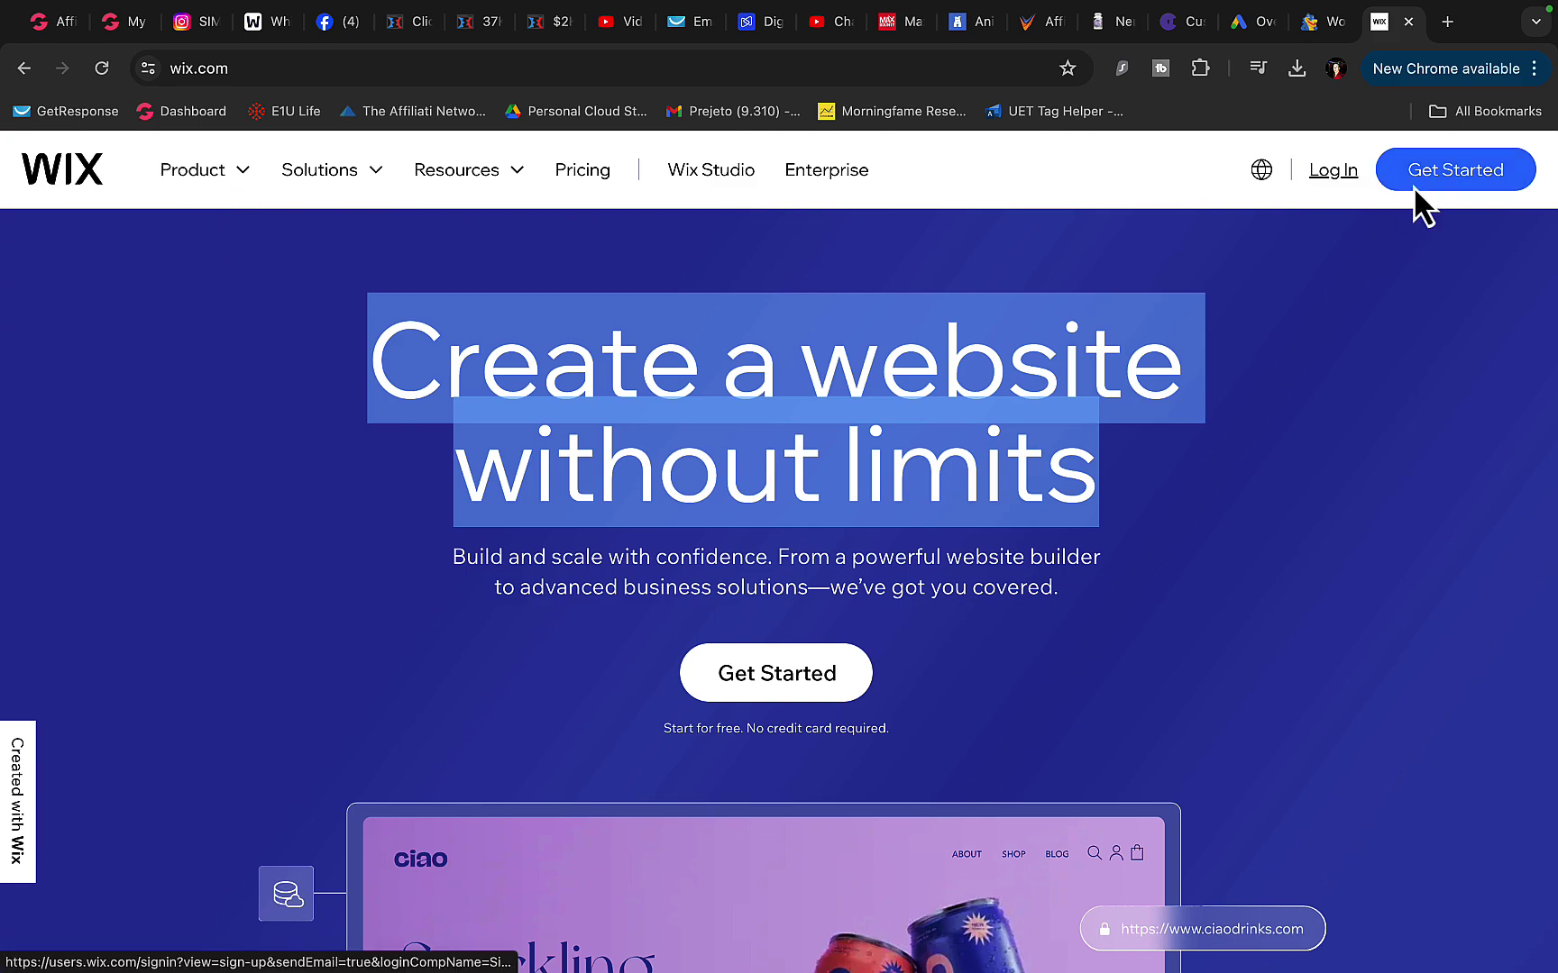
- Open Wix's Sign Up form via Get Started, then begin an inner box on the whiteboard sketch
click(837, 678)
scroll(830, 581, down, 10)
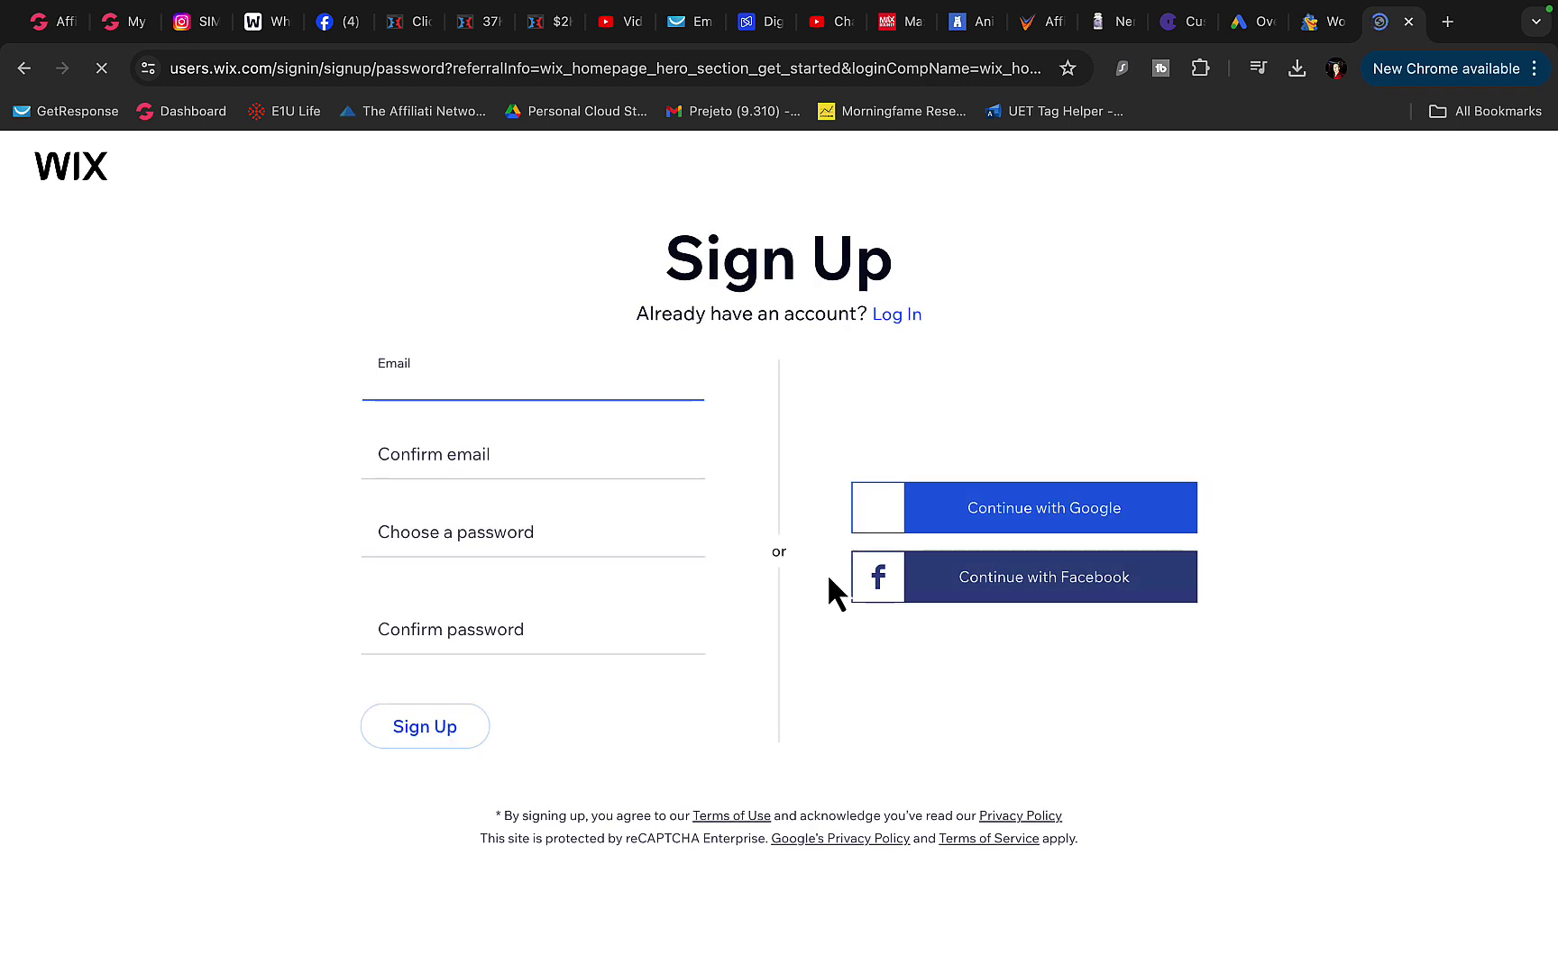
click(262, 24)
mouse_move(291, 390)
mouse_down()
mouse_move(285, 836)
mouse_move(663, 439)
mouse_move(269, 381)
mouse_up()
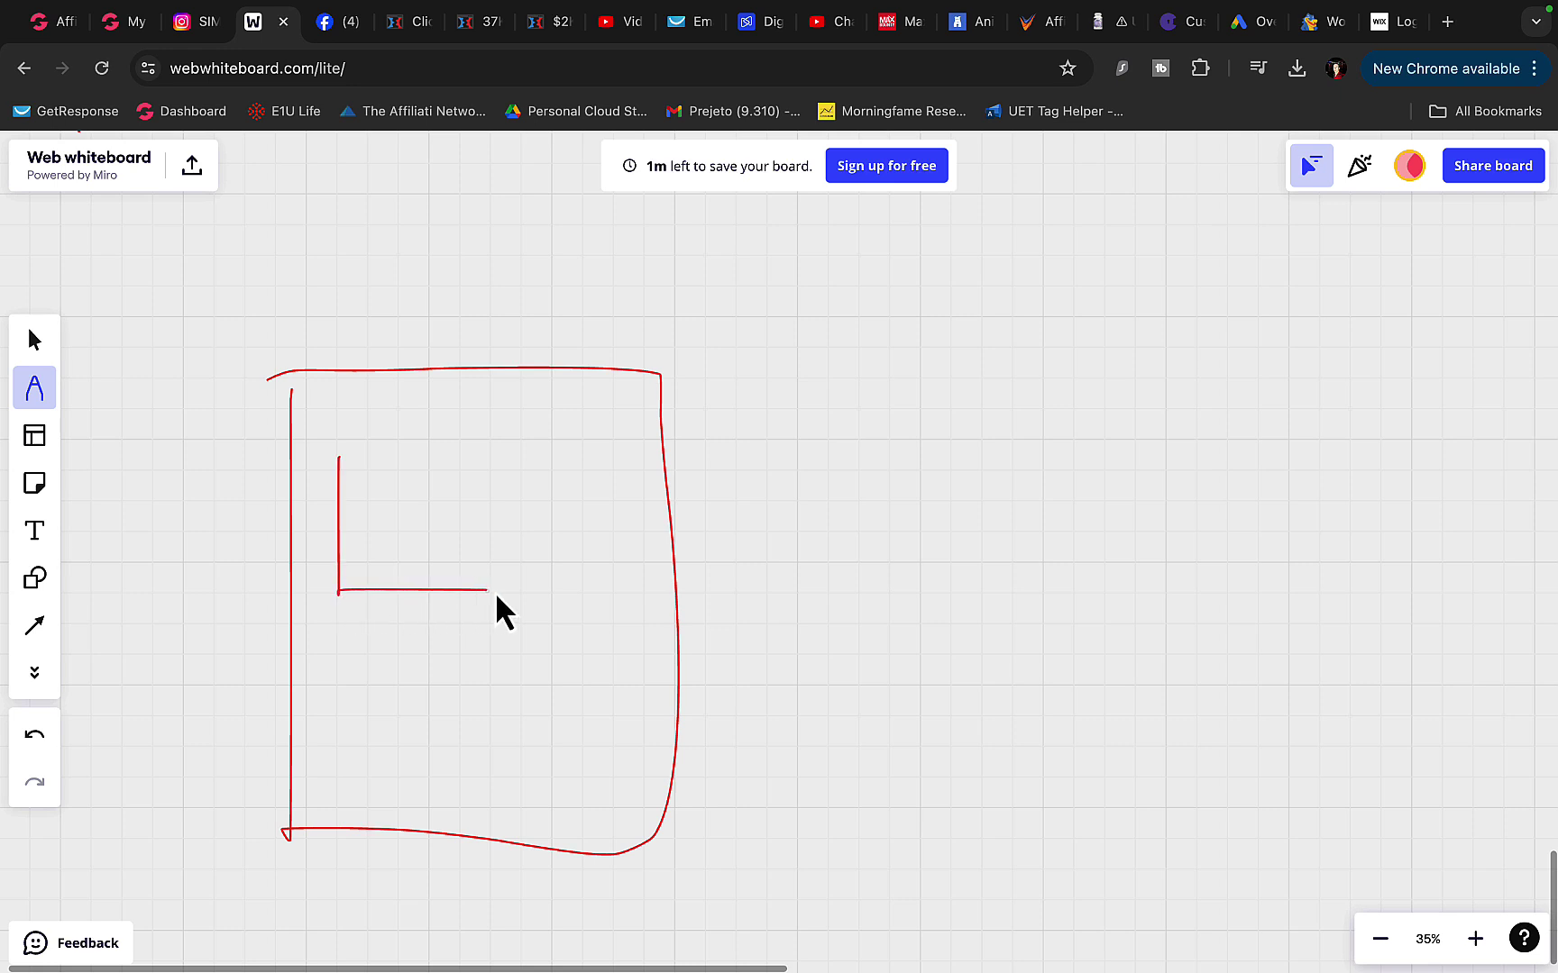
- Close the inner box's top edge on the whiteboard and return to Wix's Sign Up form
drag(448, 433, 357, 433)
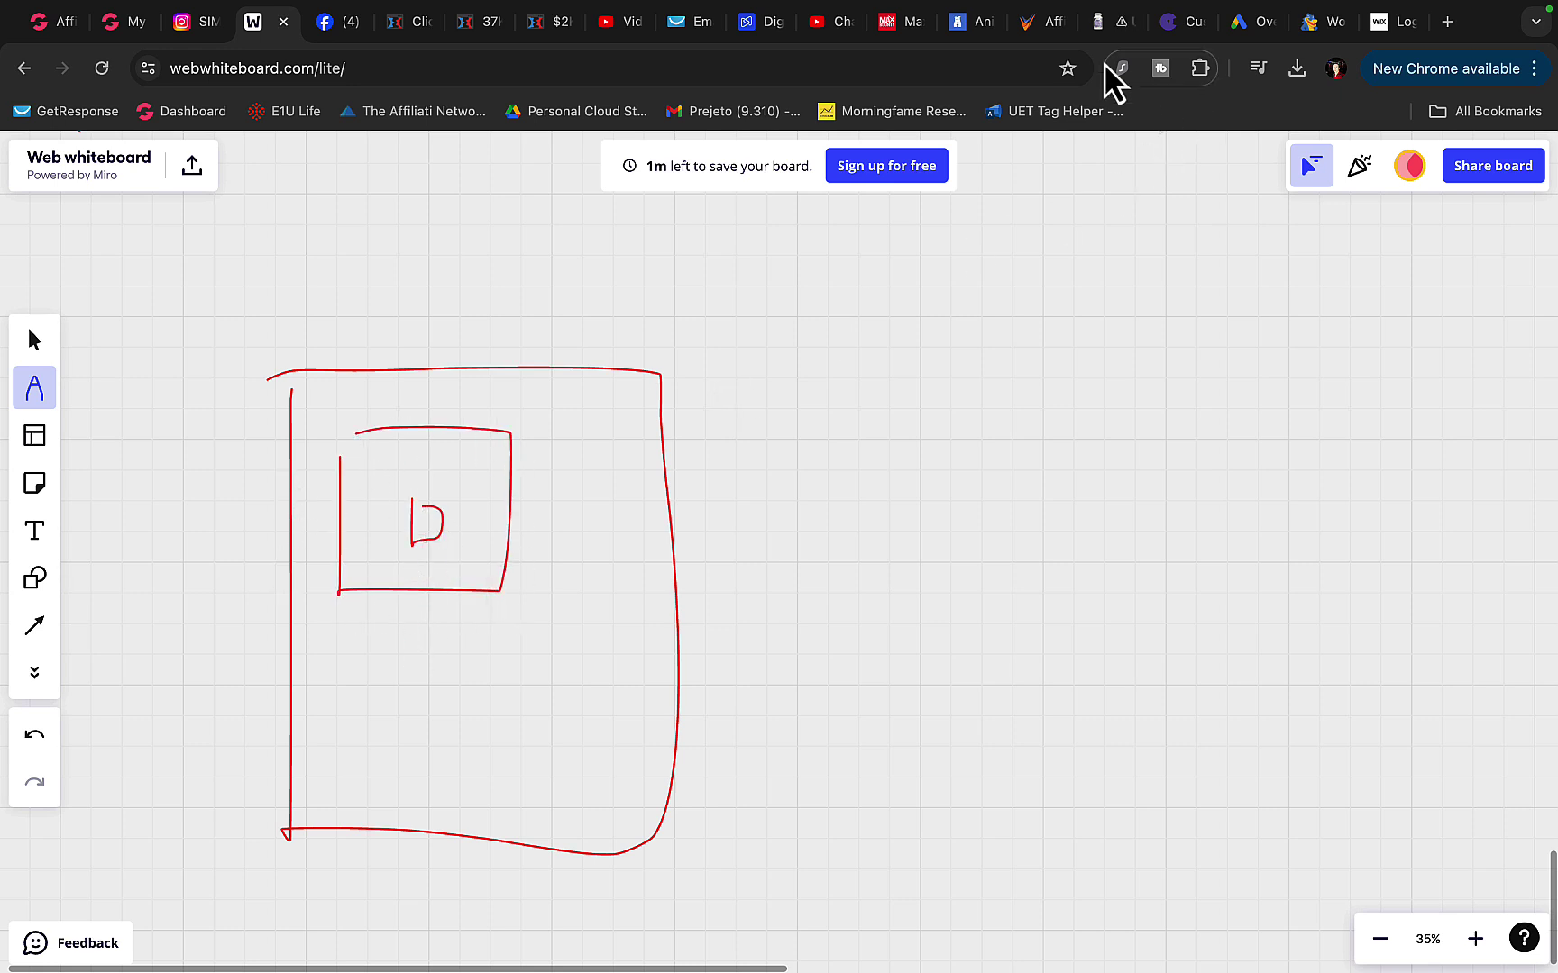
click(1392, 25)
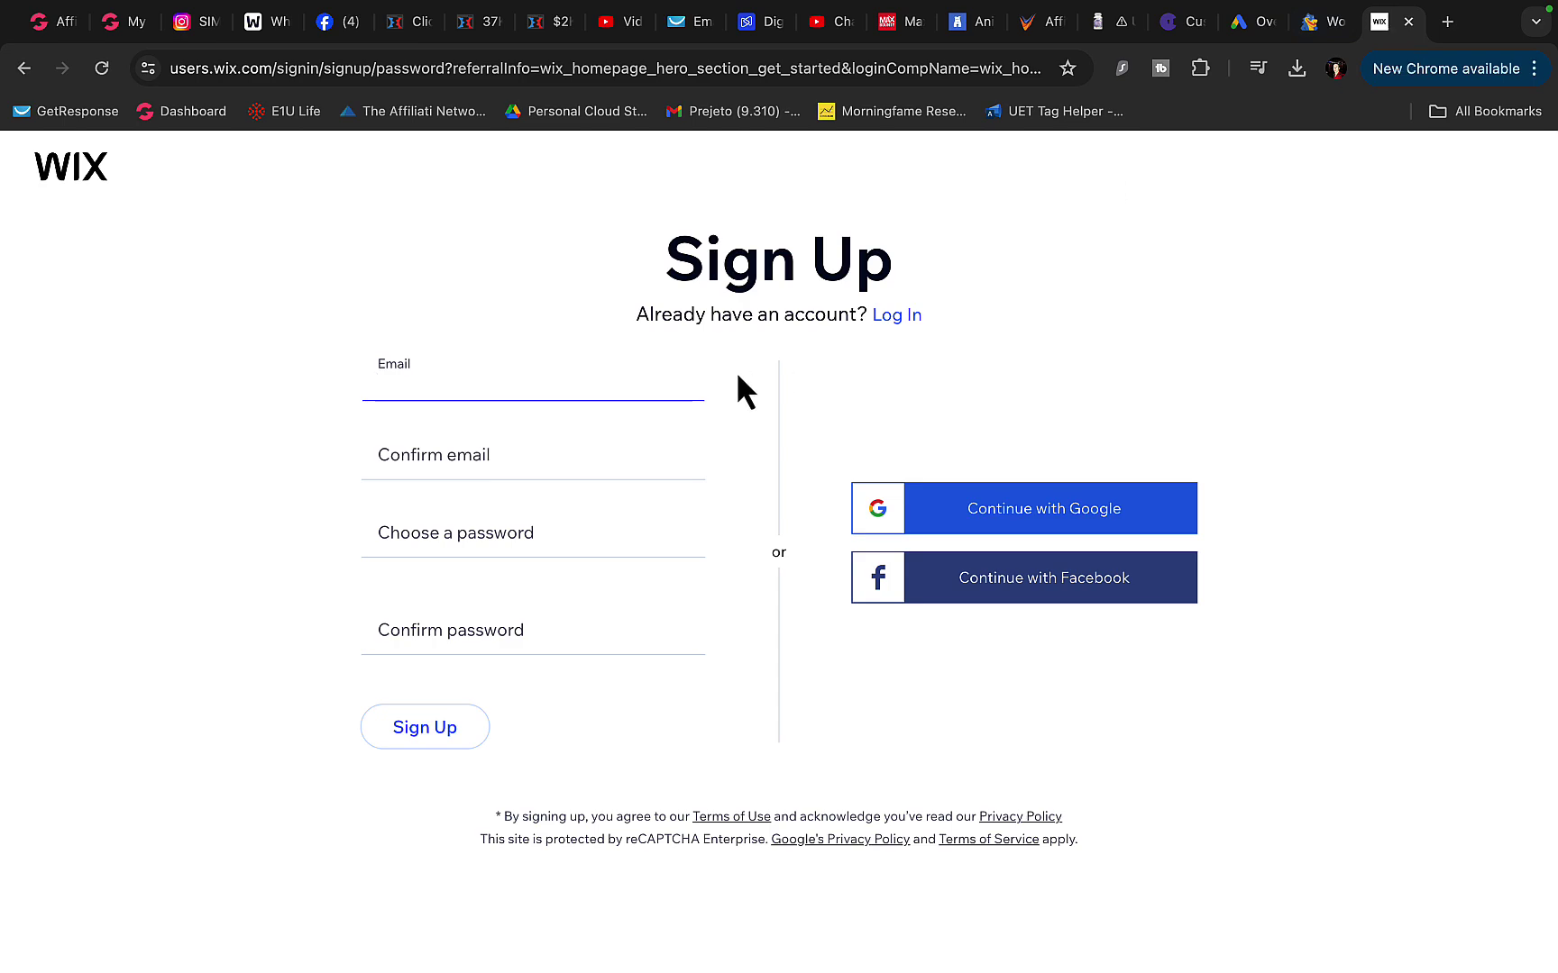
- Go back to the Nerve Control 911 offer page in OfferVault and browse it
click(1032, 32)
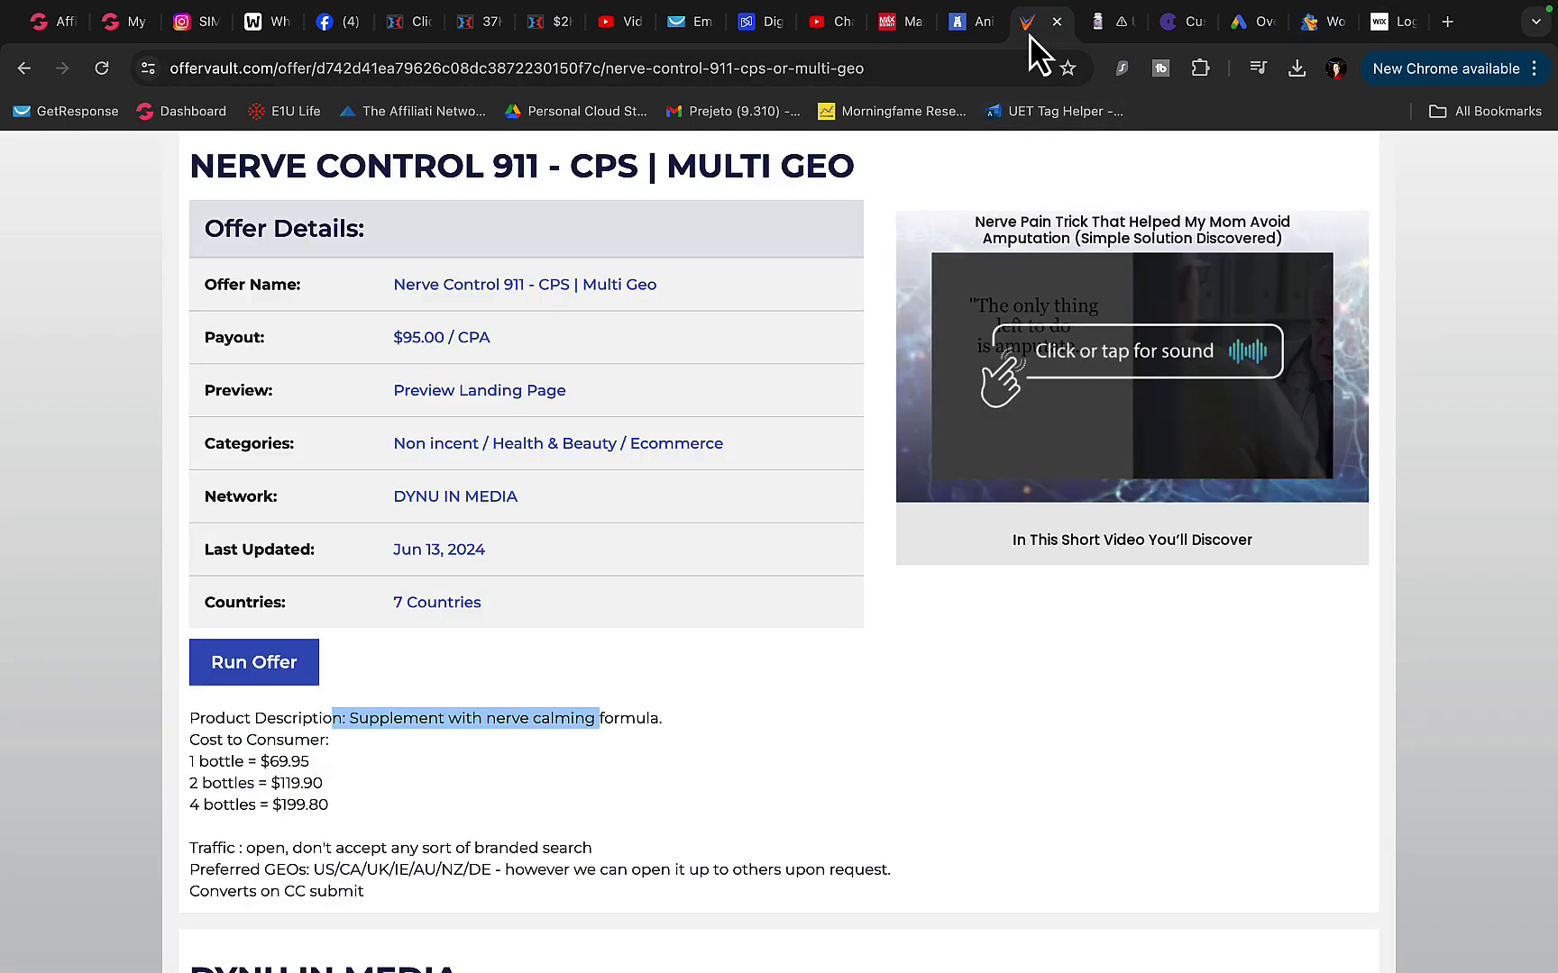
scroll(534, 422, down, 10)
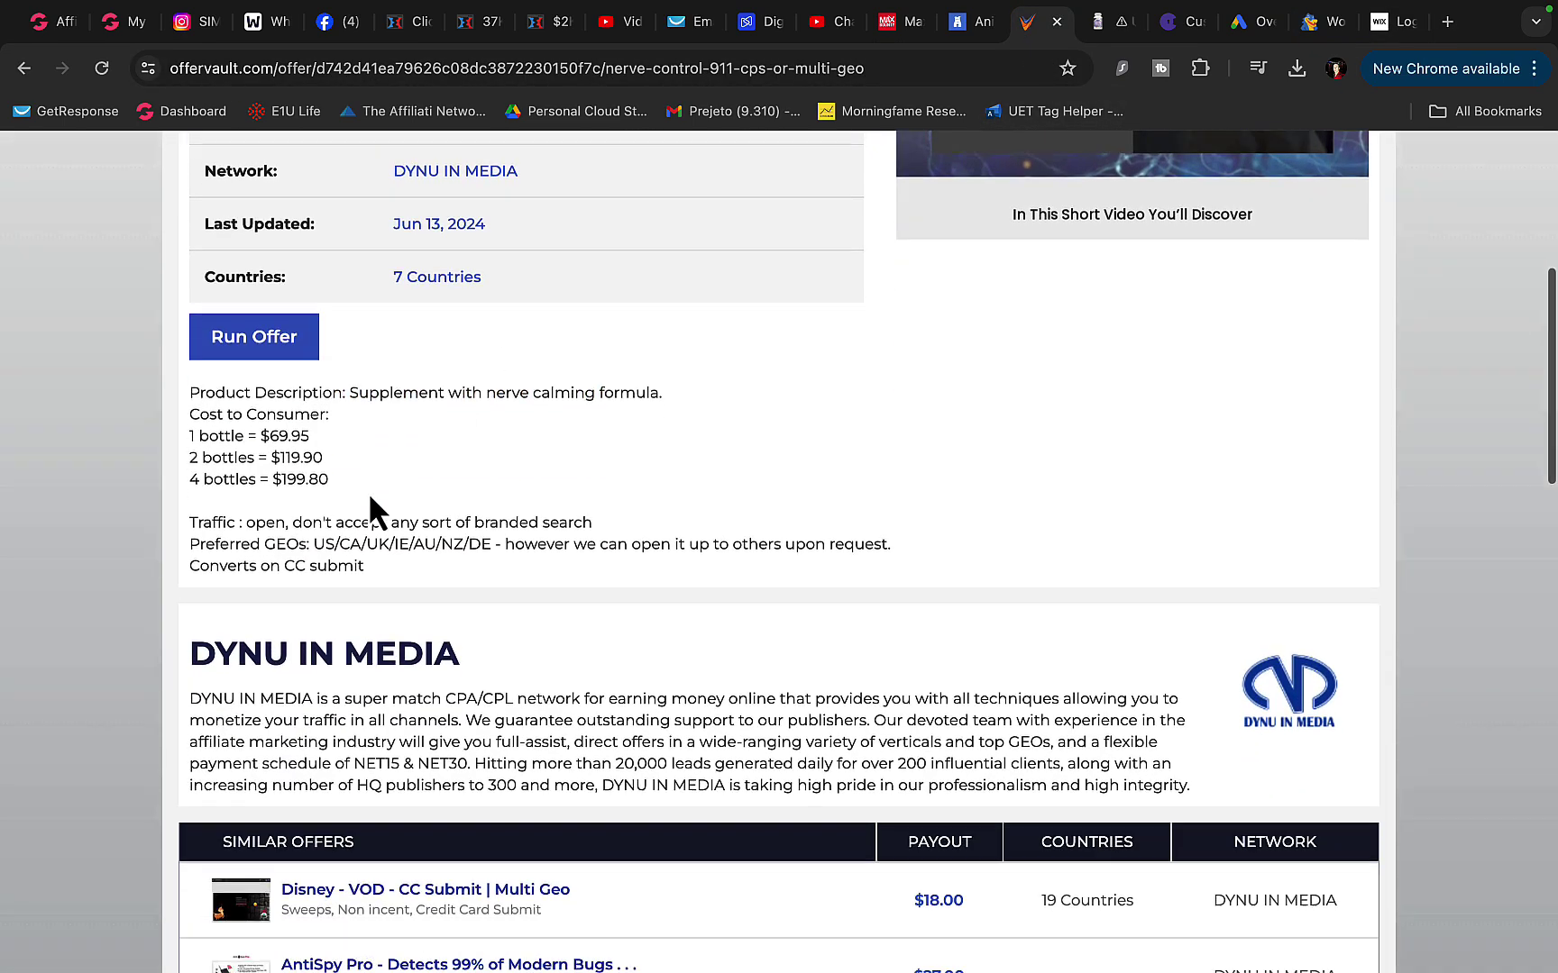
scroll(368, 491, up, 9)
scroll(366, 496, down, 12)
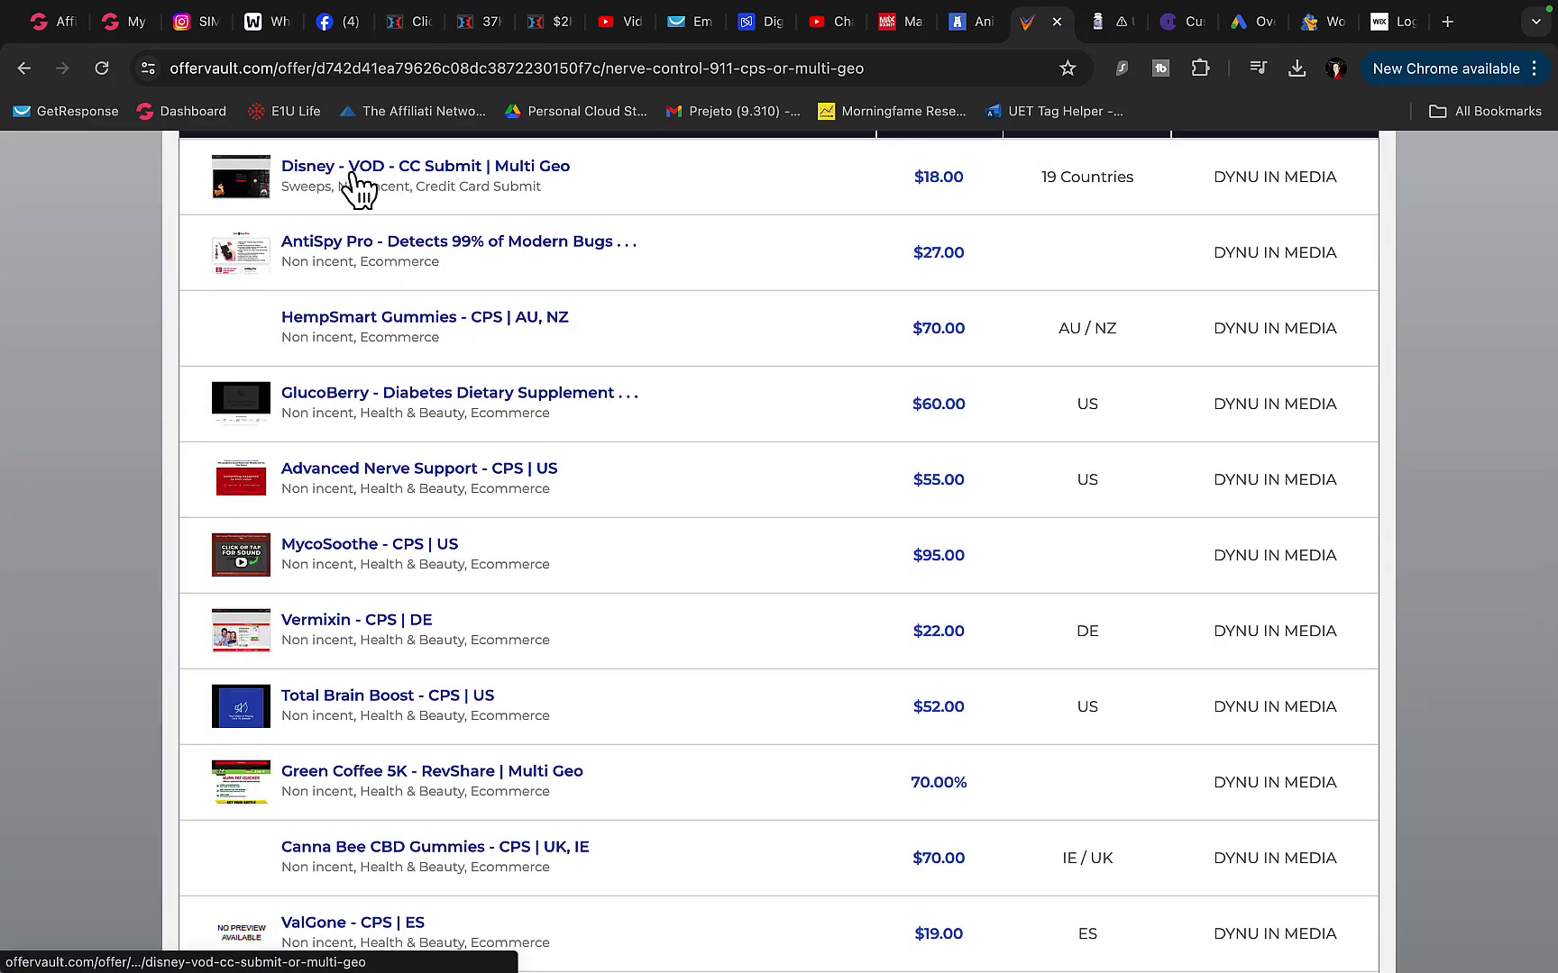
- Open the Advanced Nerve Support offer, highlight its title, and view its Similar Offers
click(330, 451)
scroll(332, 446, down, 1)
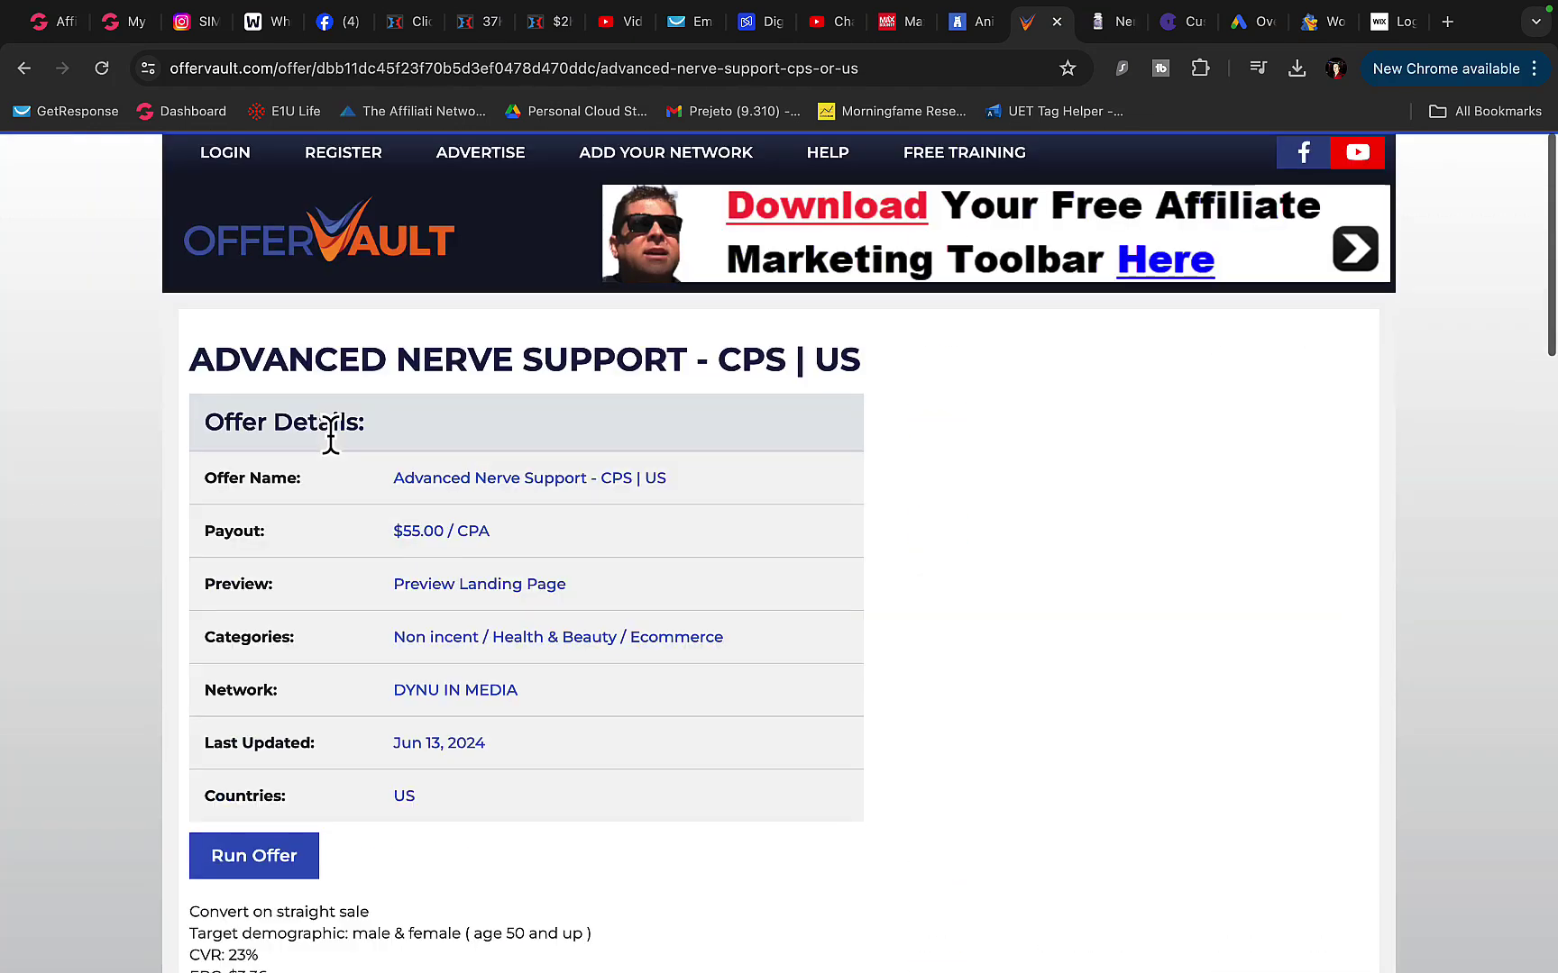
drag(216, 360, 736, 363)
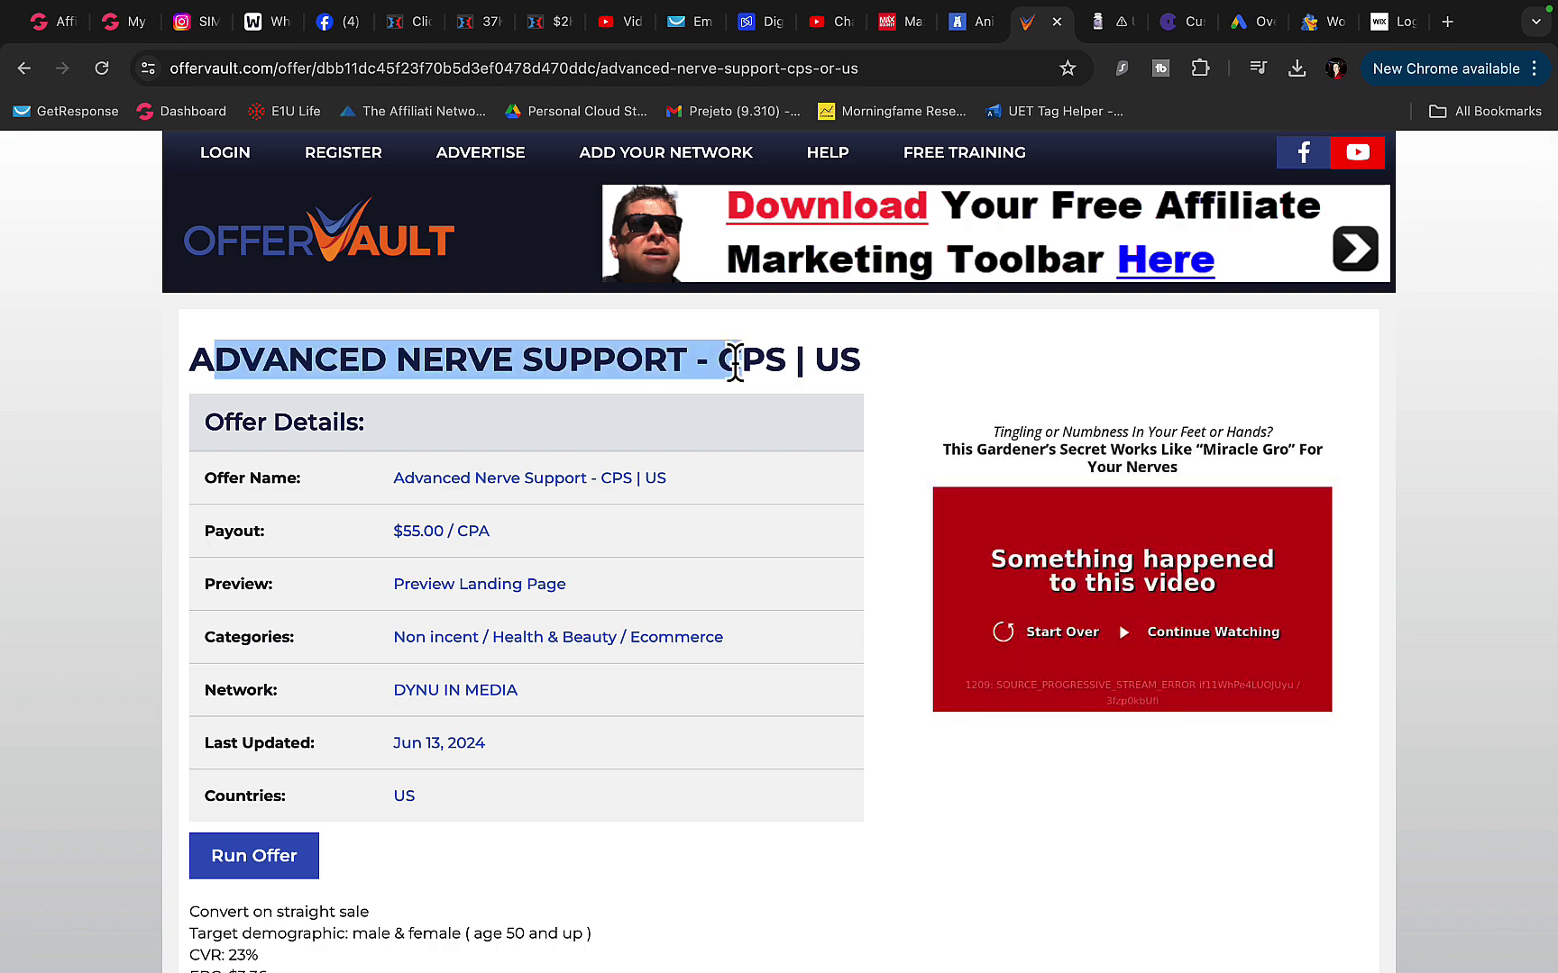
scroll(735, 365, down, 10)
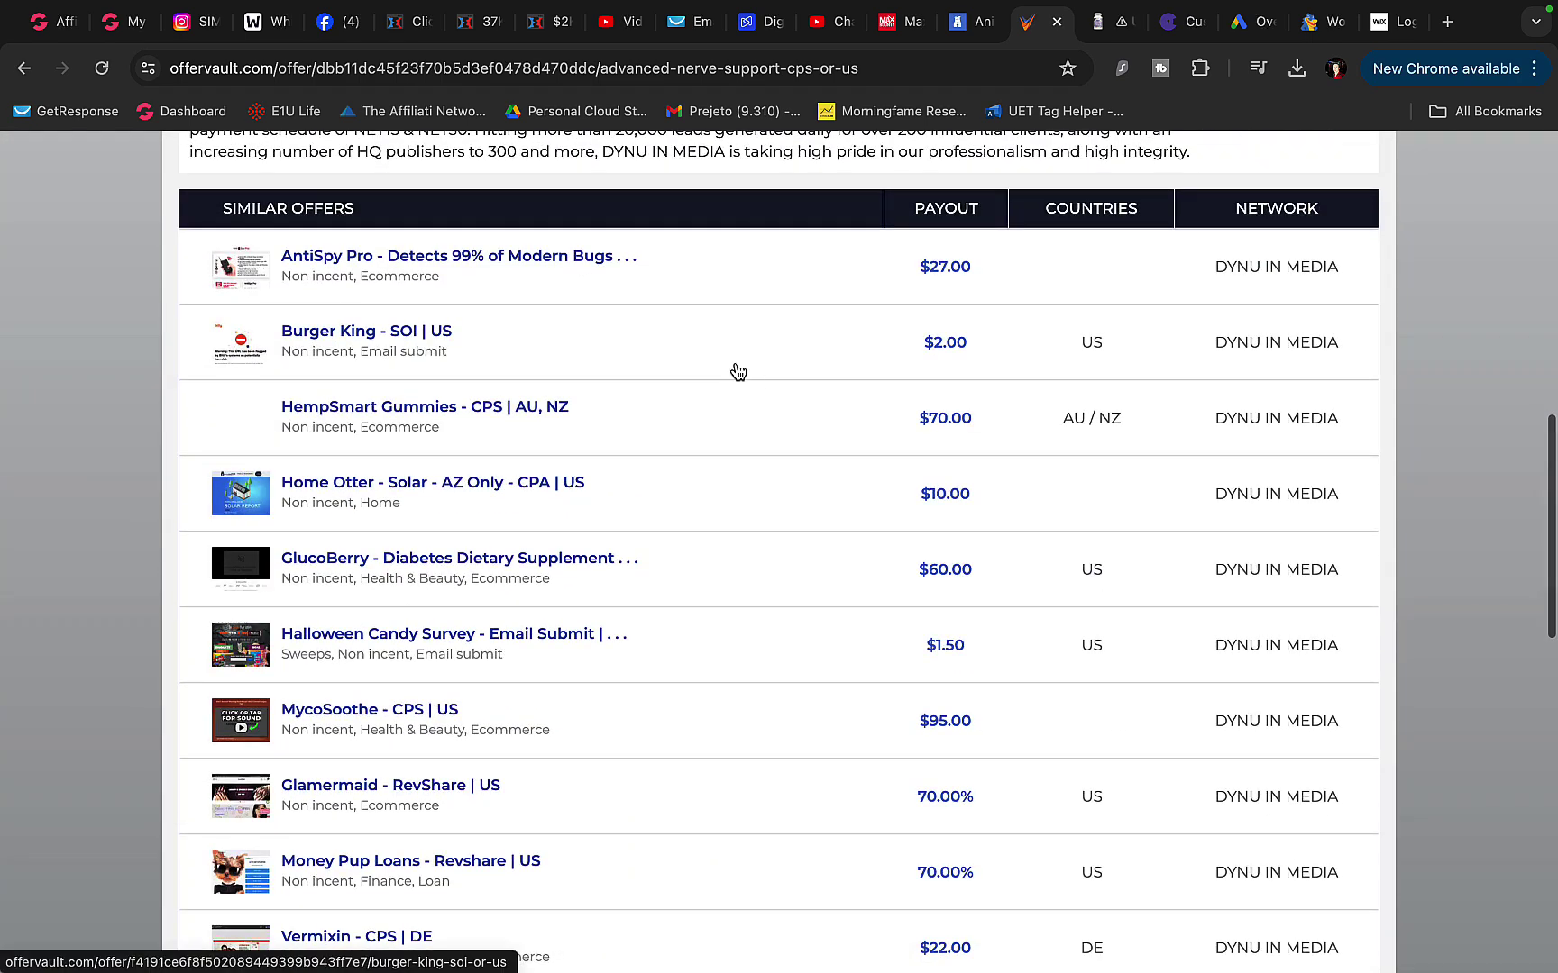
click(259, 21)
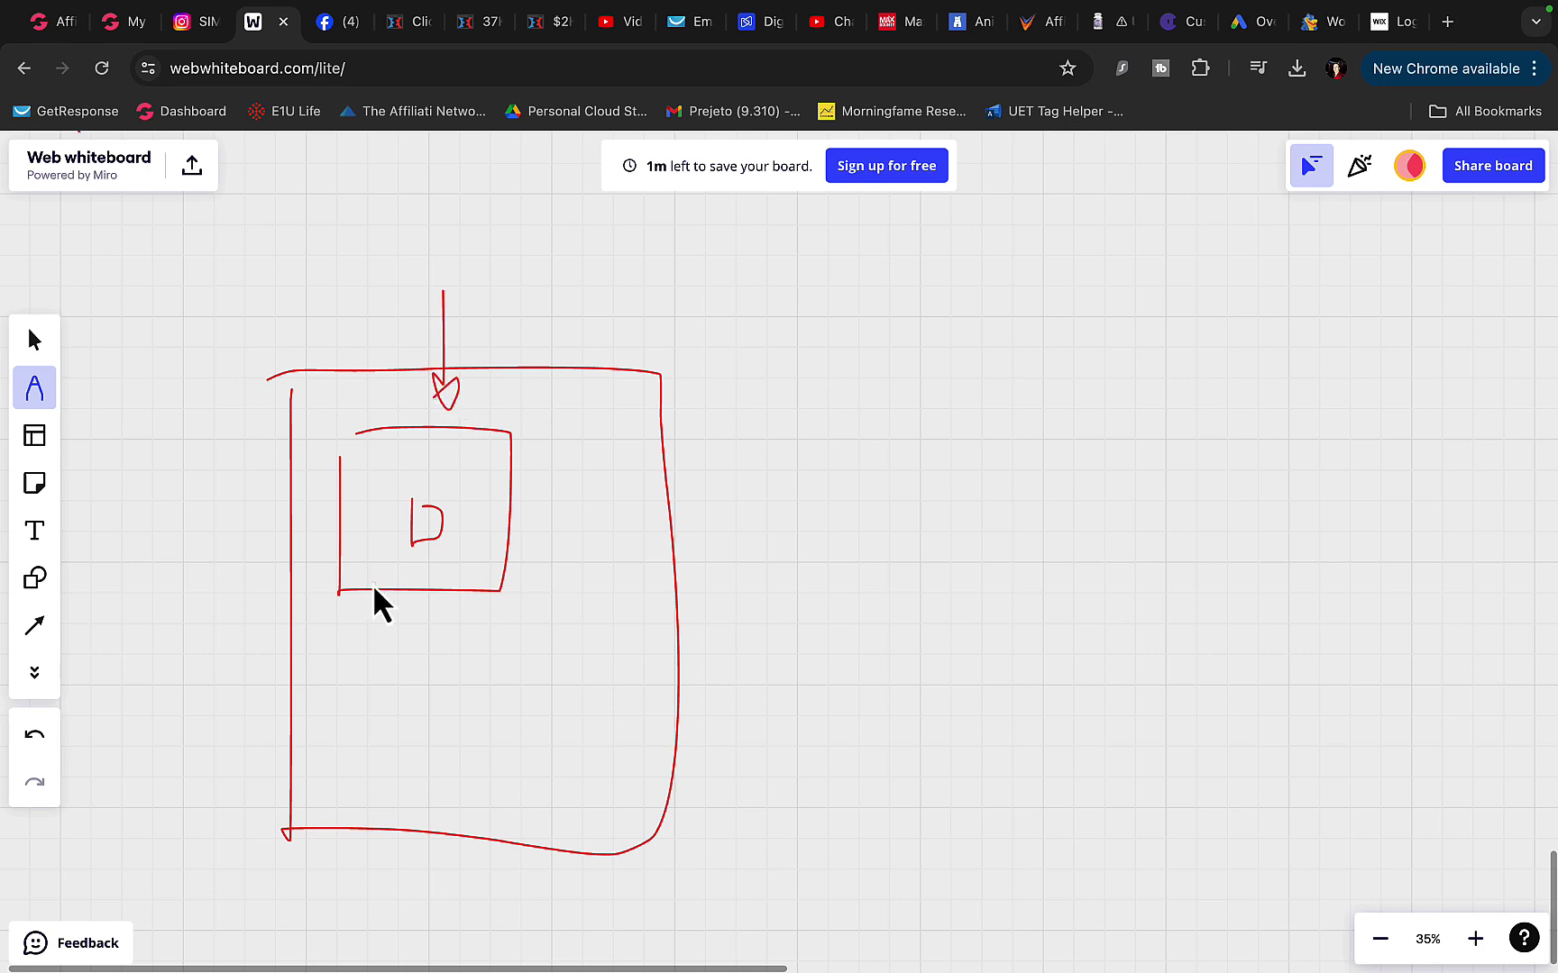
- Draw an arrow from the landing page's button to a box around the $100 earnings
scroll(372, 584, down, 3)
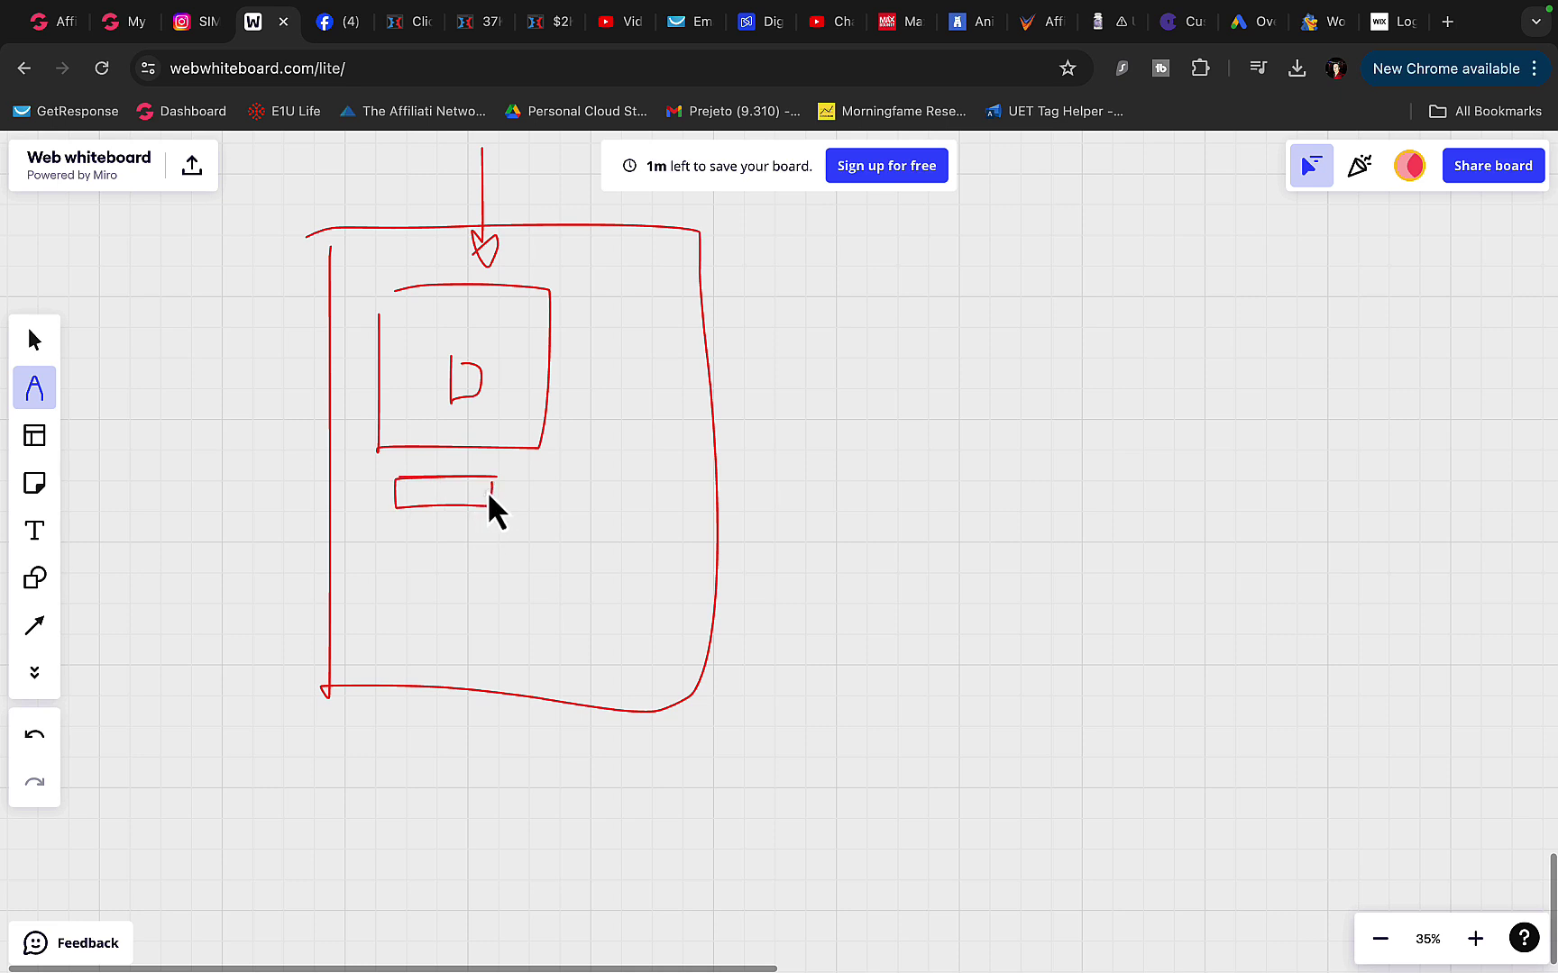
drag(487, 490, 874, 466)
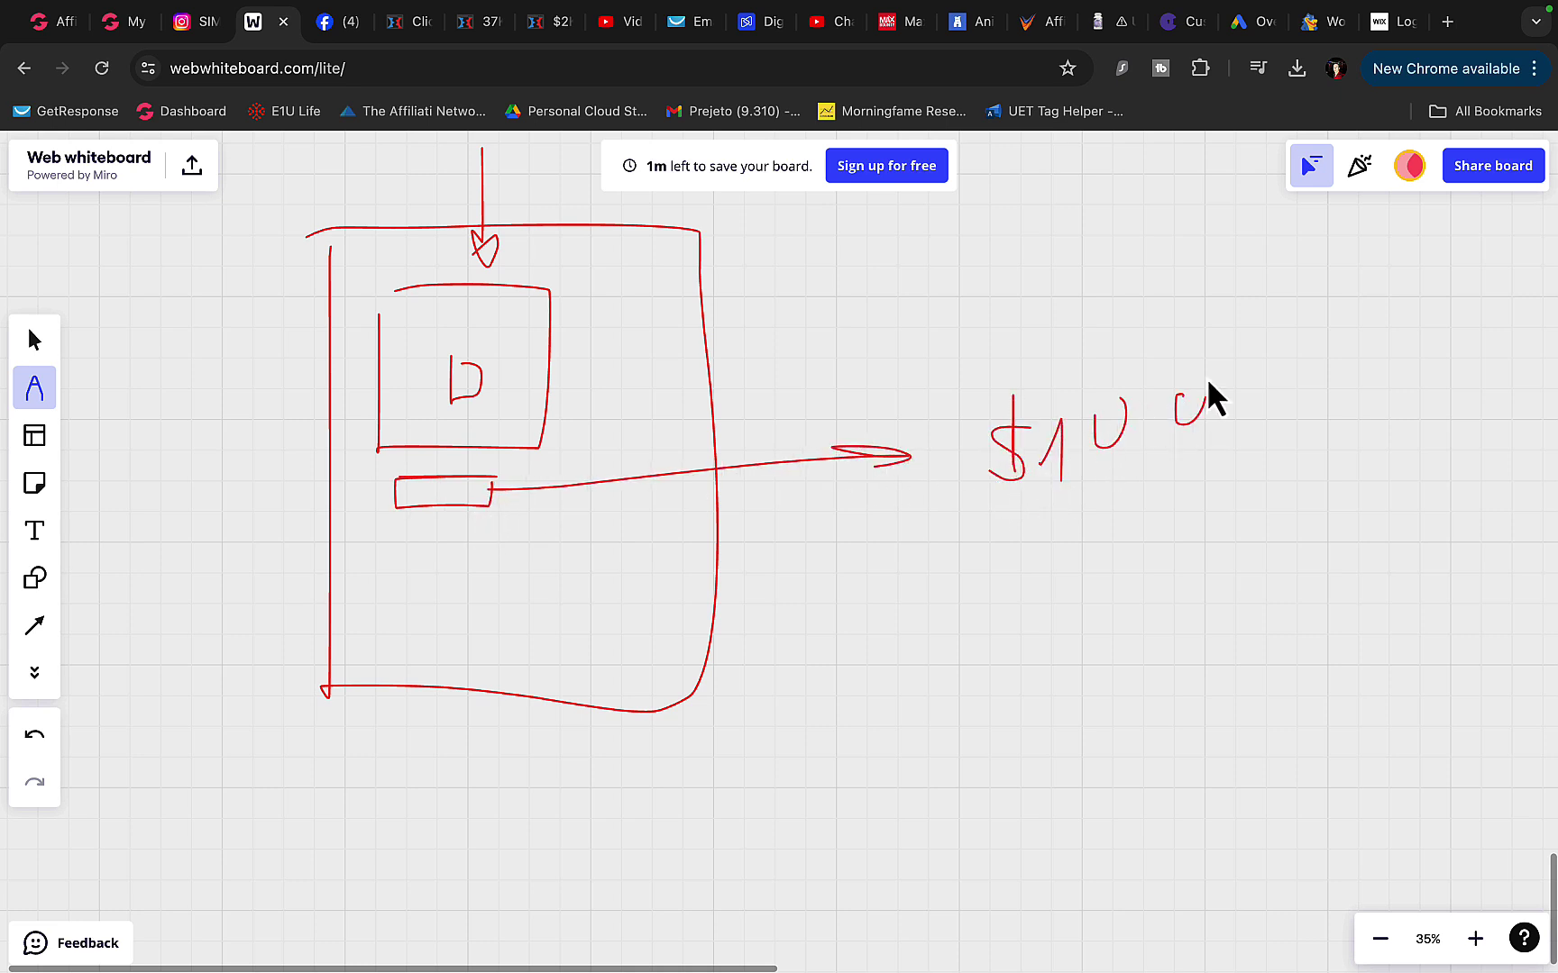
mouse_move(1006, 495)
mouse_down()
mouse_move(1188, 379)
mouse_move(920, 438)
mouse_up()
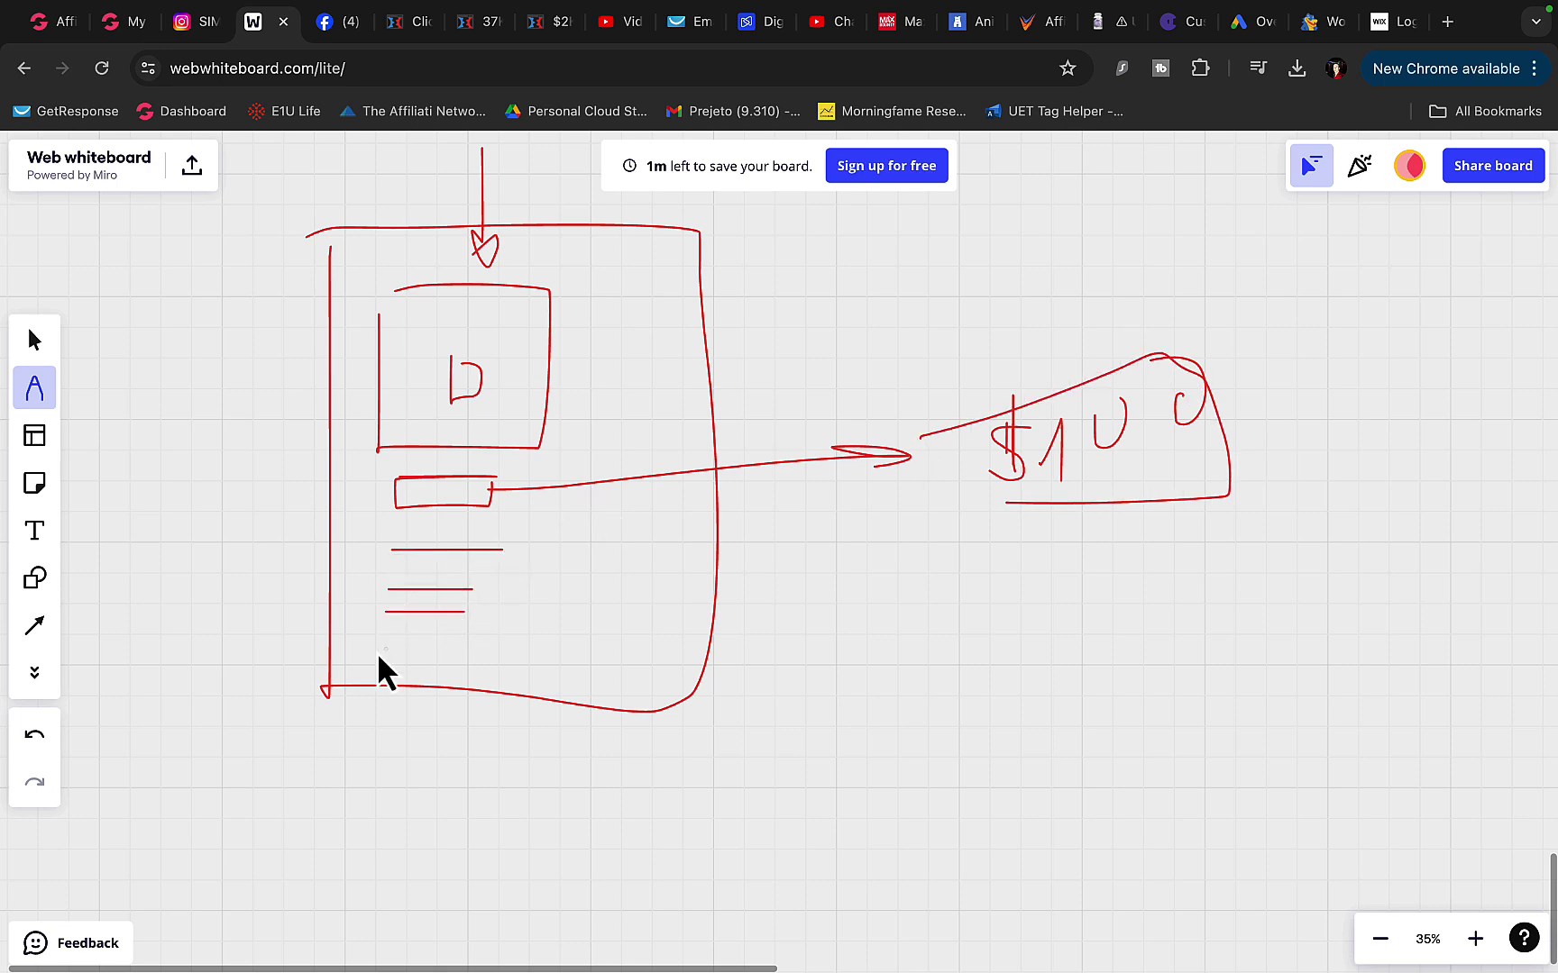
- Box the landing page's text lines and draw a second arrow out from that list
scroll(605, 507, left, 3)
scroll(605, 506, up, 2)
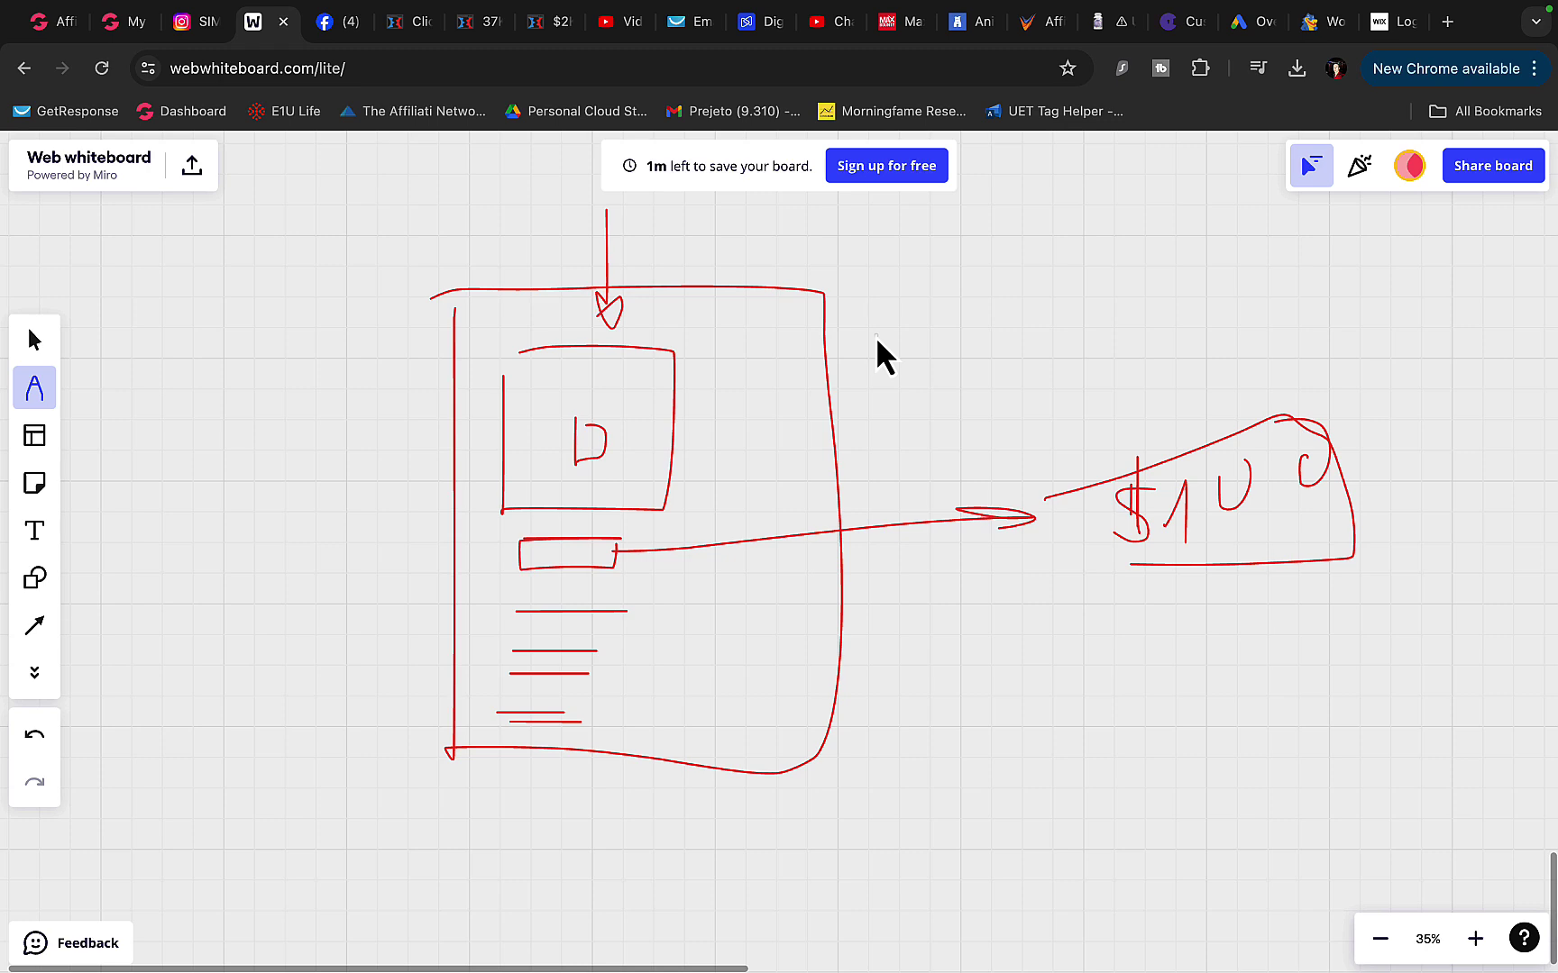
scroll(729, 528, down, 3)
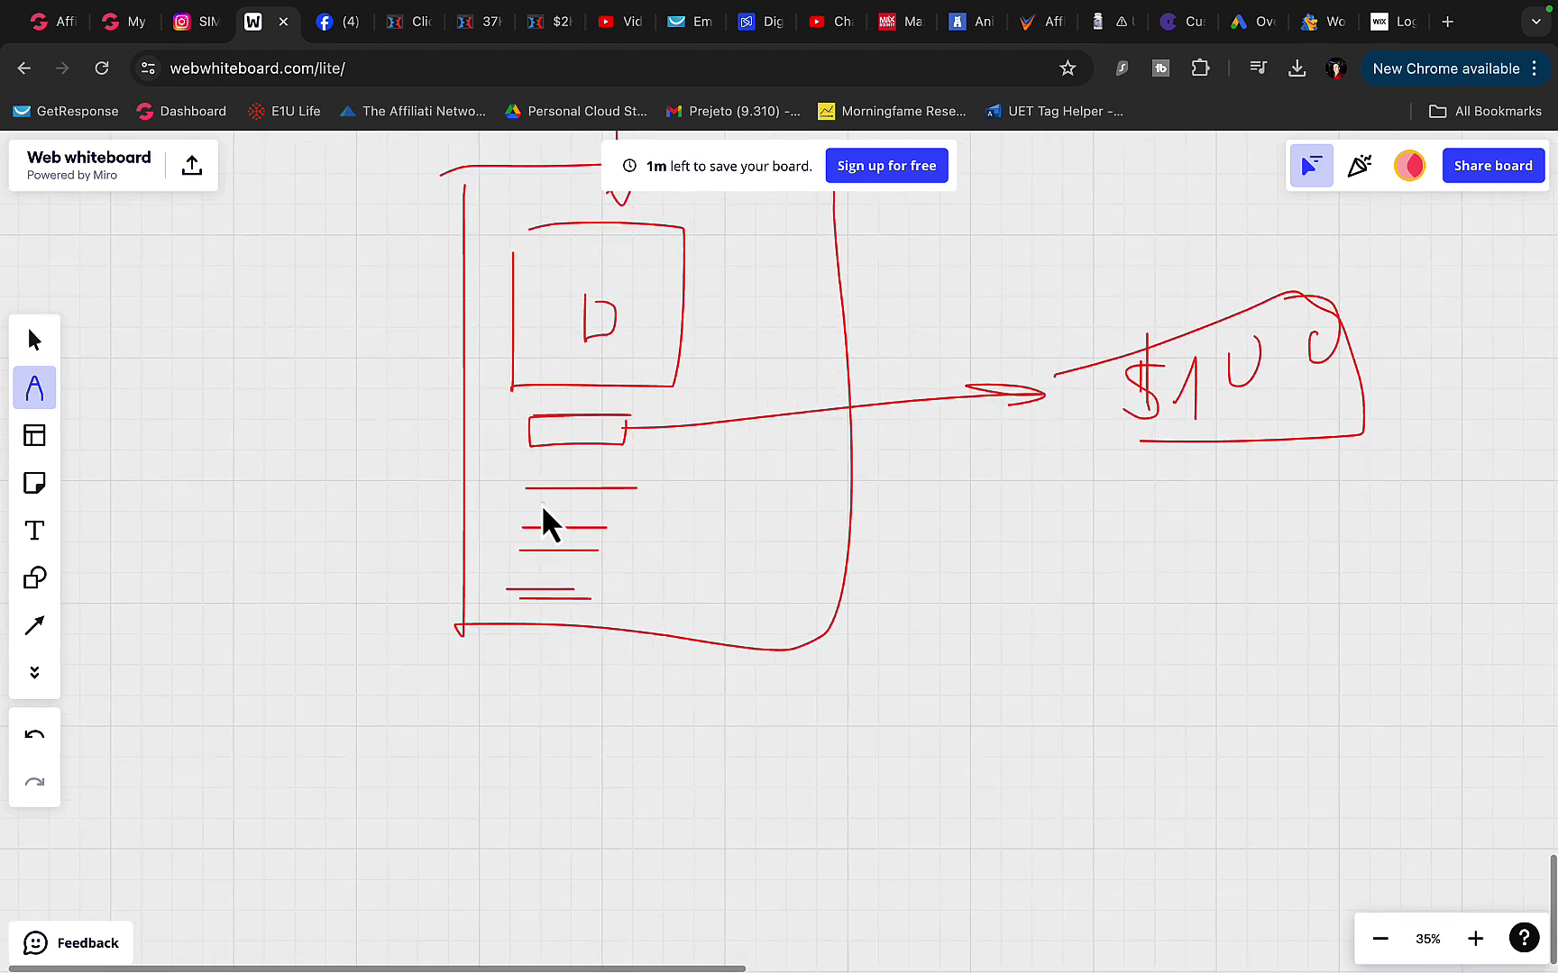
mouse_move(503, 484)
mouse_down()
mouse_move(698, 619)
mouse_move(525, 484)
mouse_up()
mouse_move(663, 559)
mouse_down()
mouse_move(1124, 486)
mouse_move(1064, 564)
mouse_up()
scroll(783, 512, left, 10)
scroll(783, 512, up, 3)
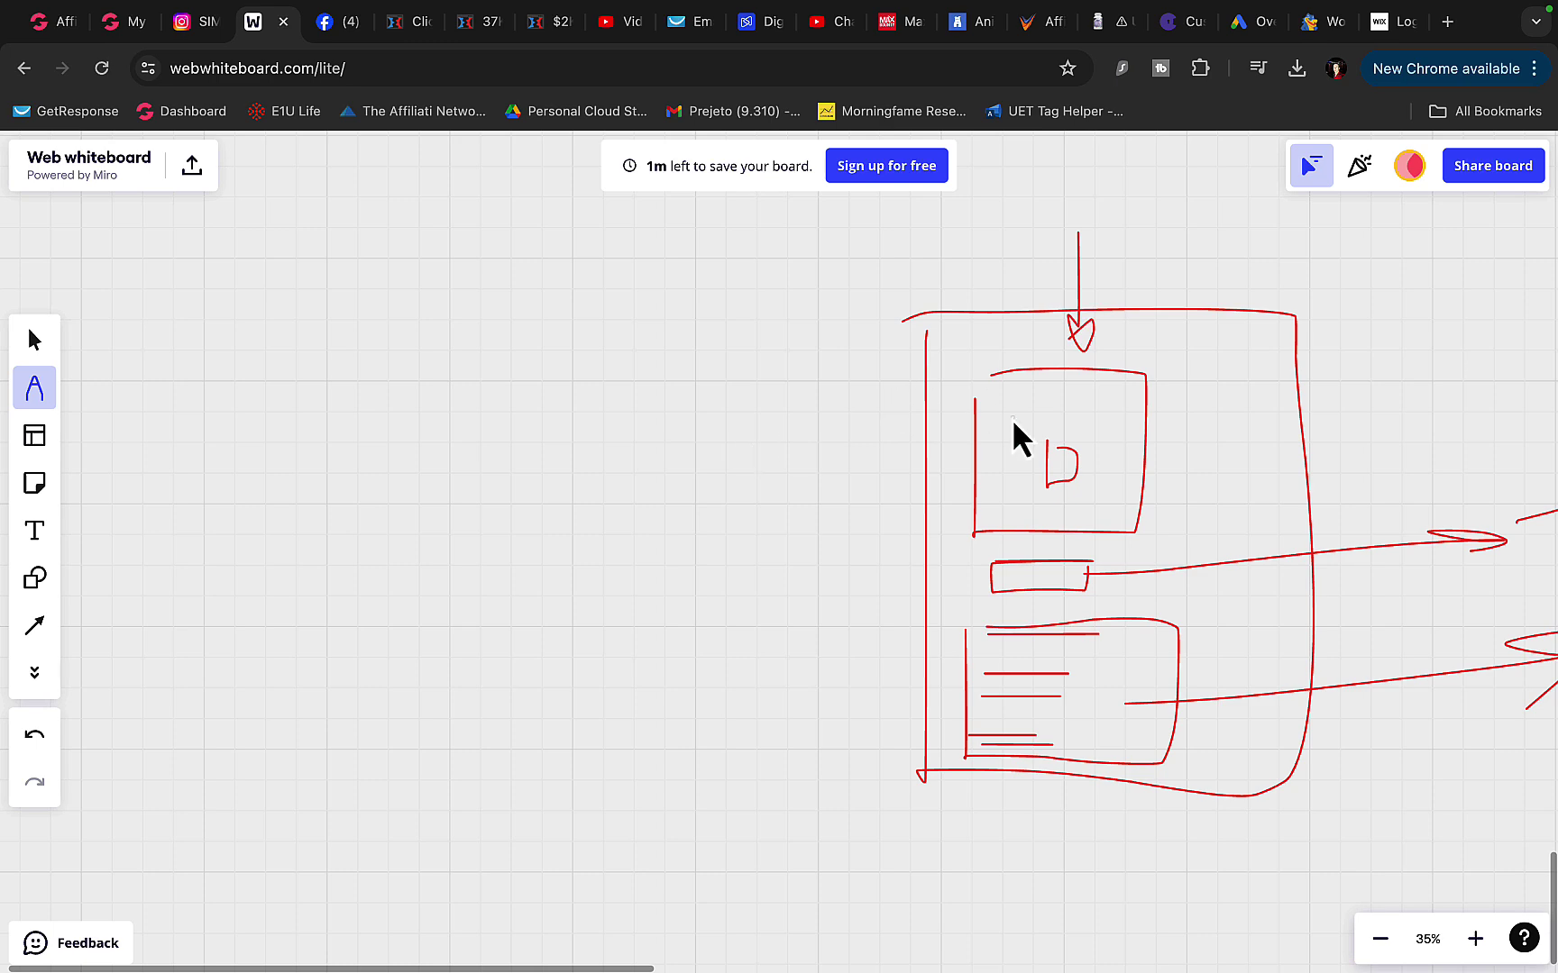
scroll(1012, 420, up, 3)
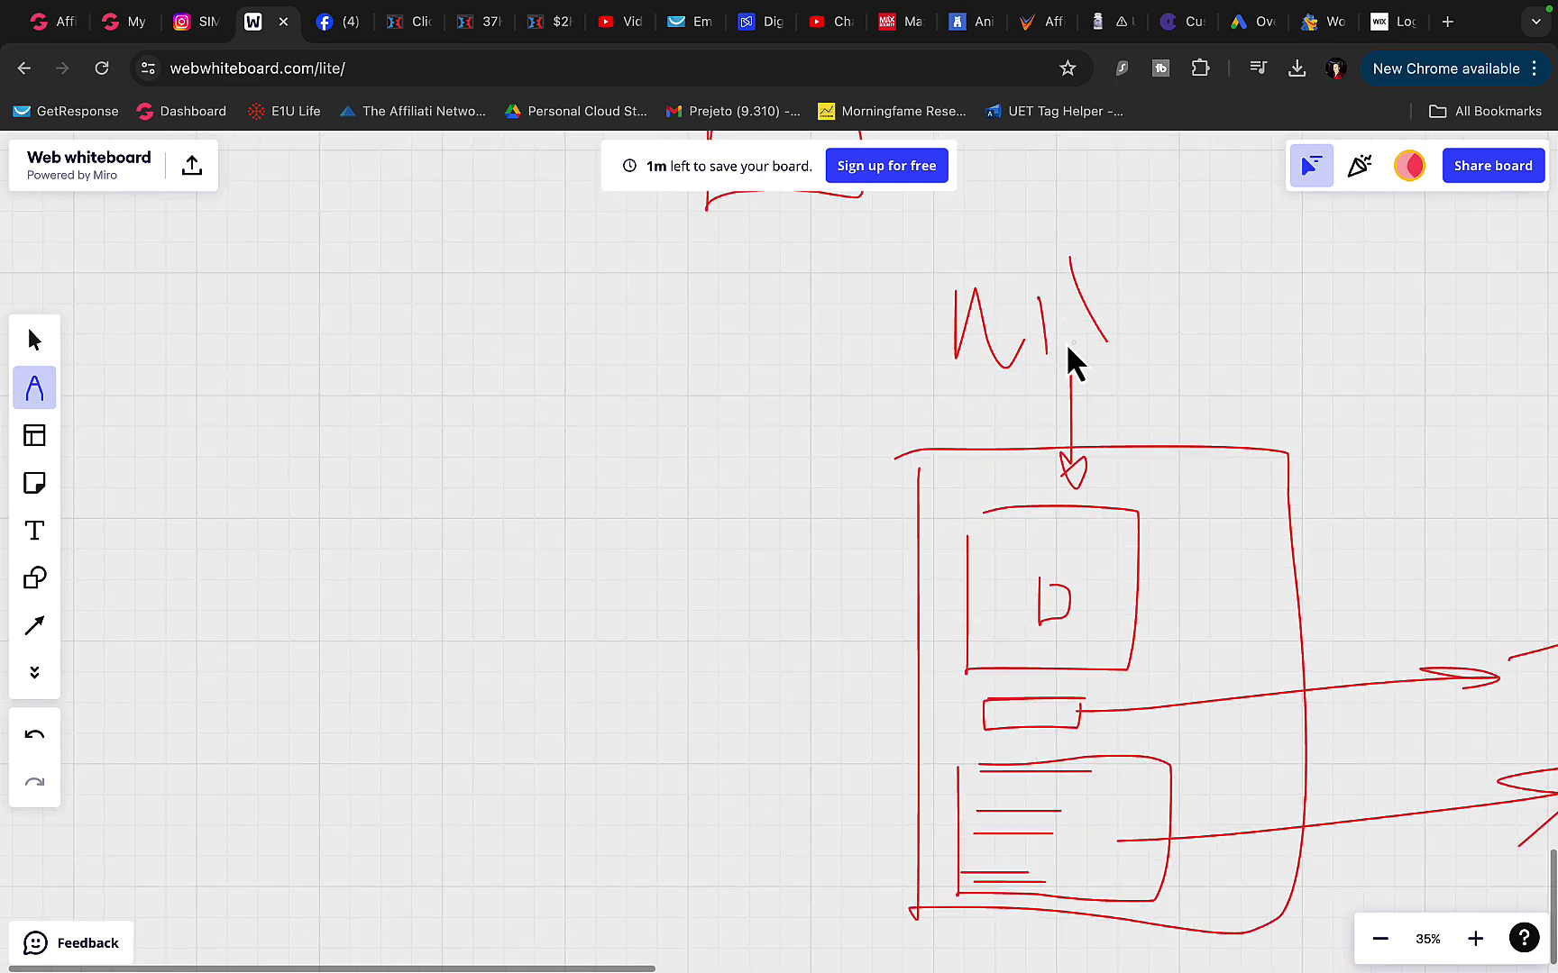
click(1203, 35)
click(1107, 34)
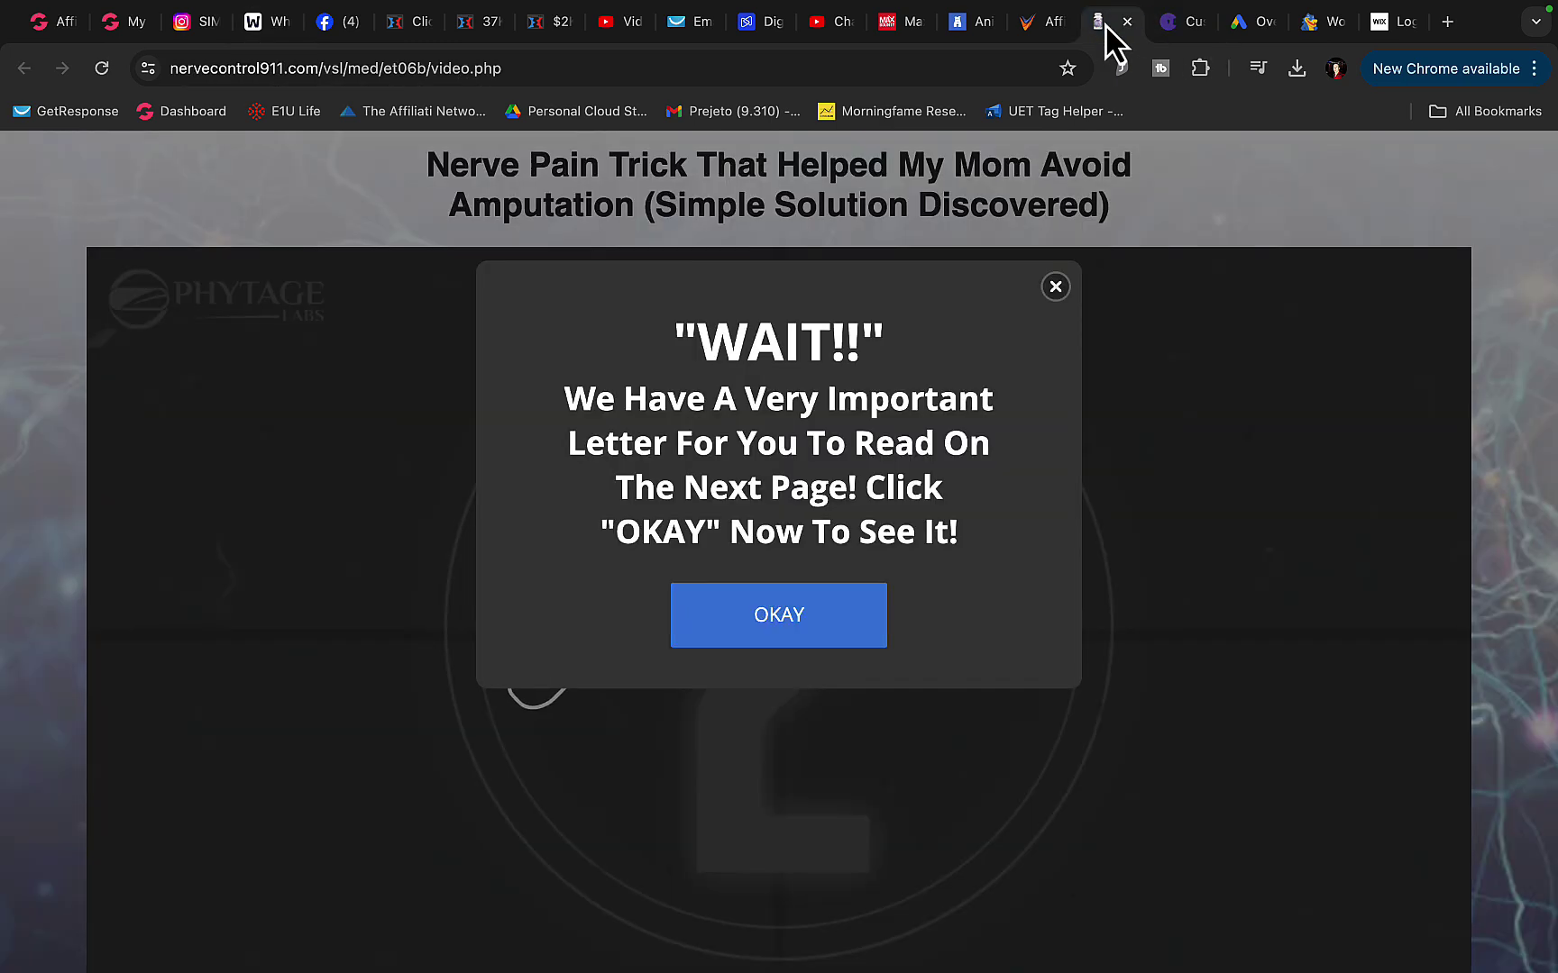
click(1316, 36)
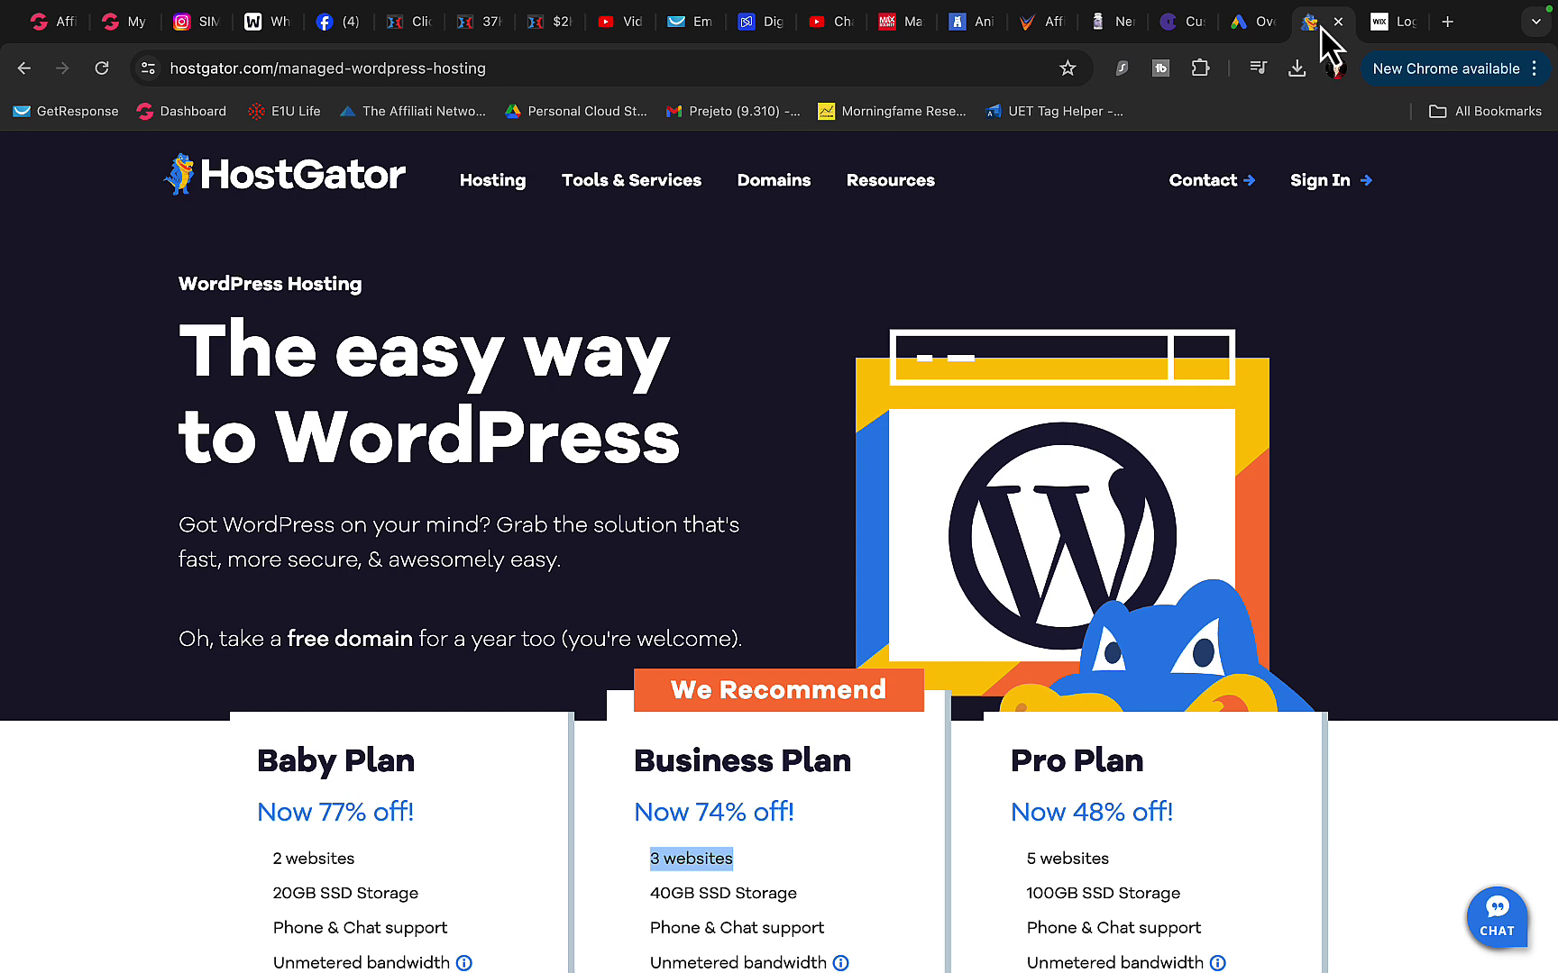
click(1394, 27)
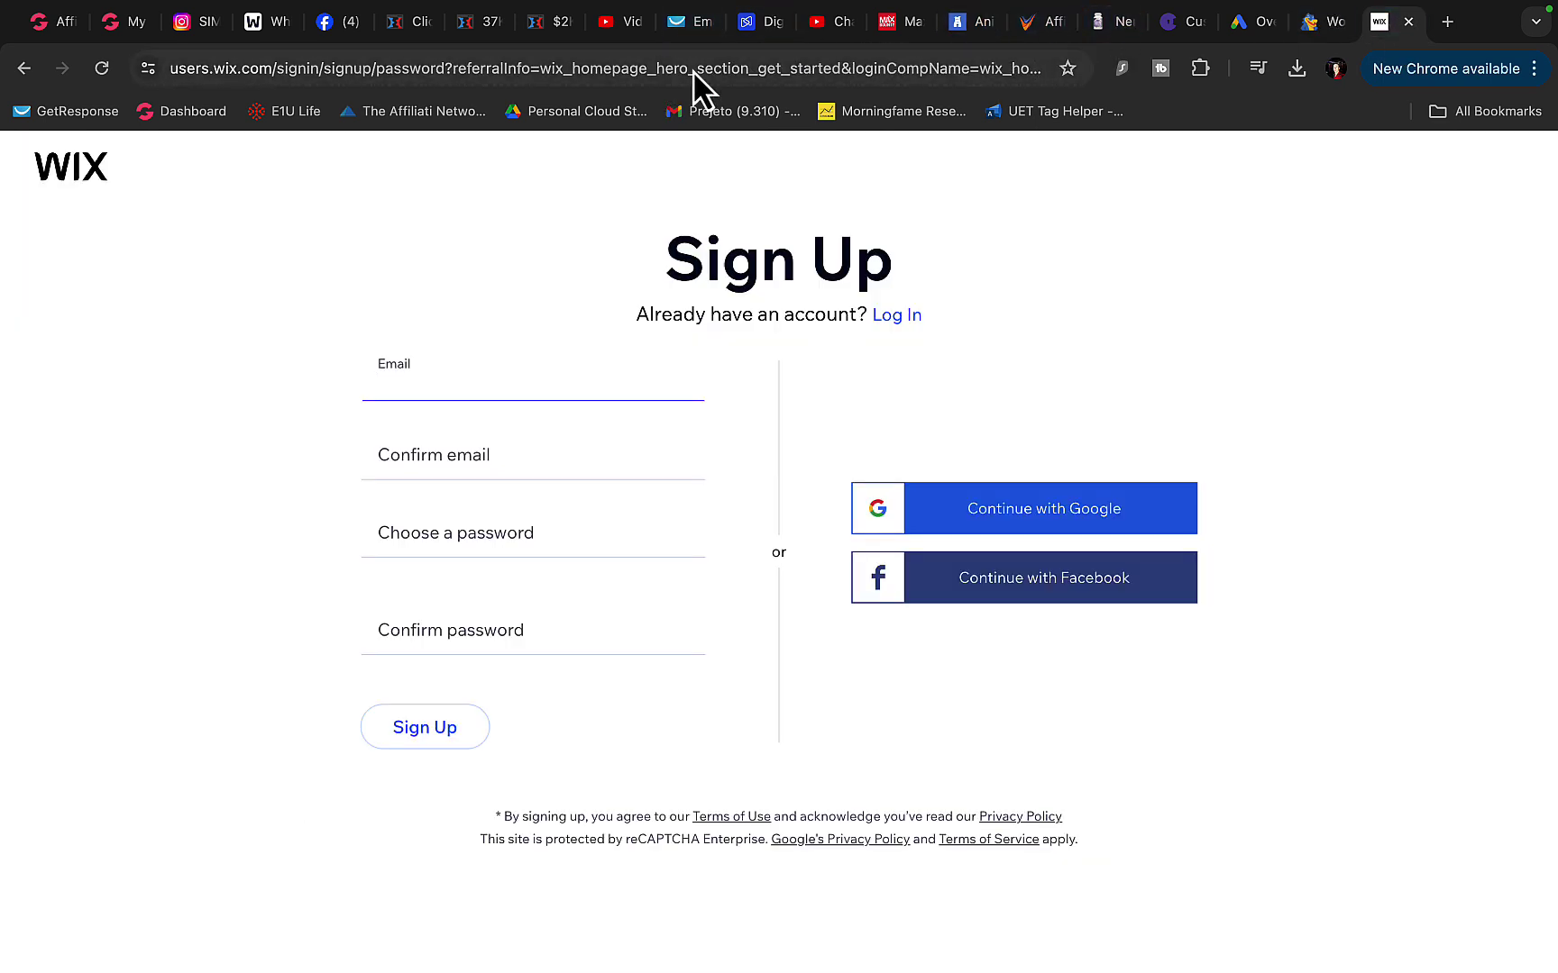
click(1244, 24)
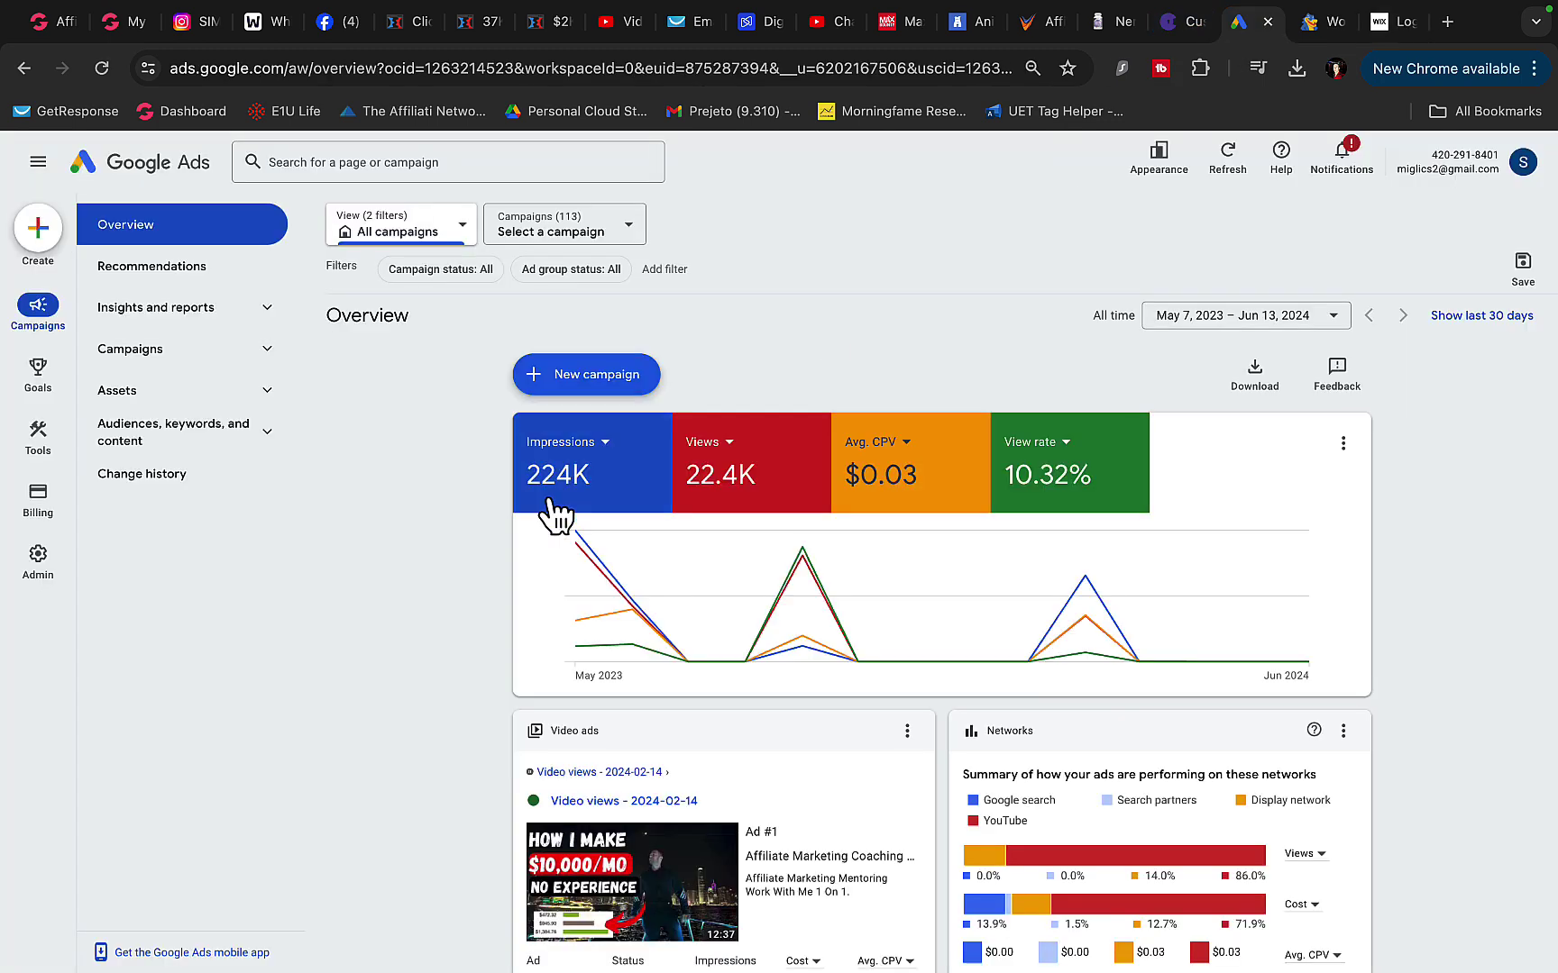
scroll(549, 511, down, 3)
scroll(549, 511, up, 3)
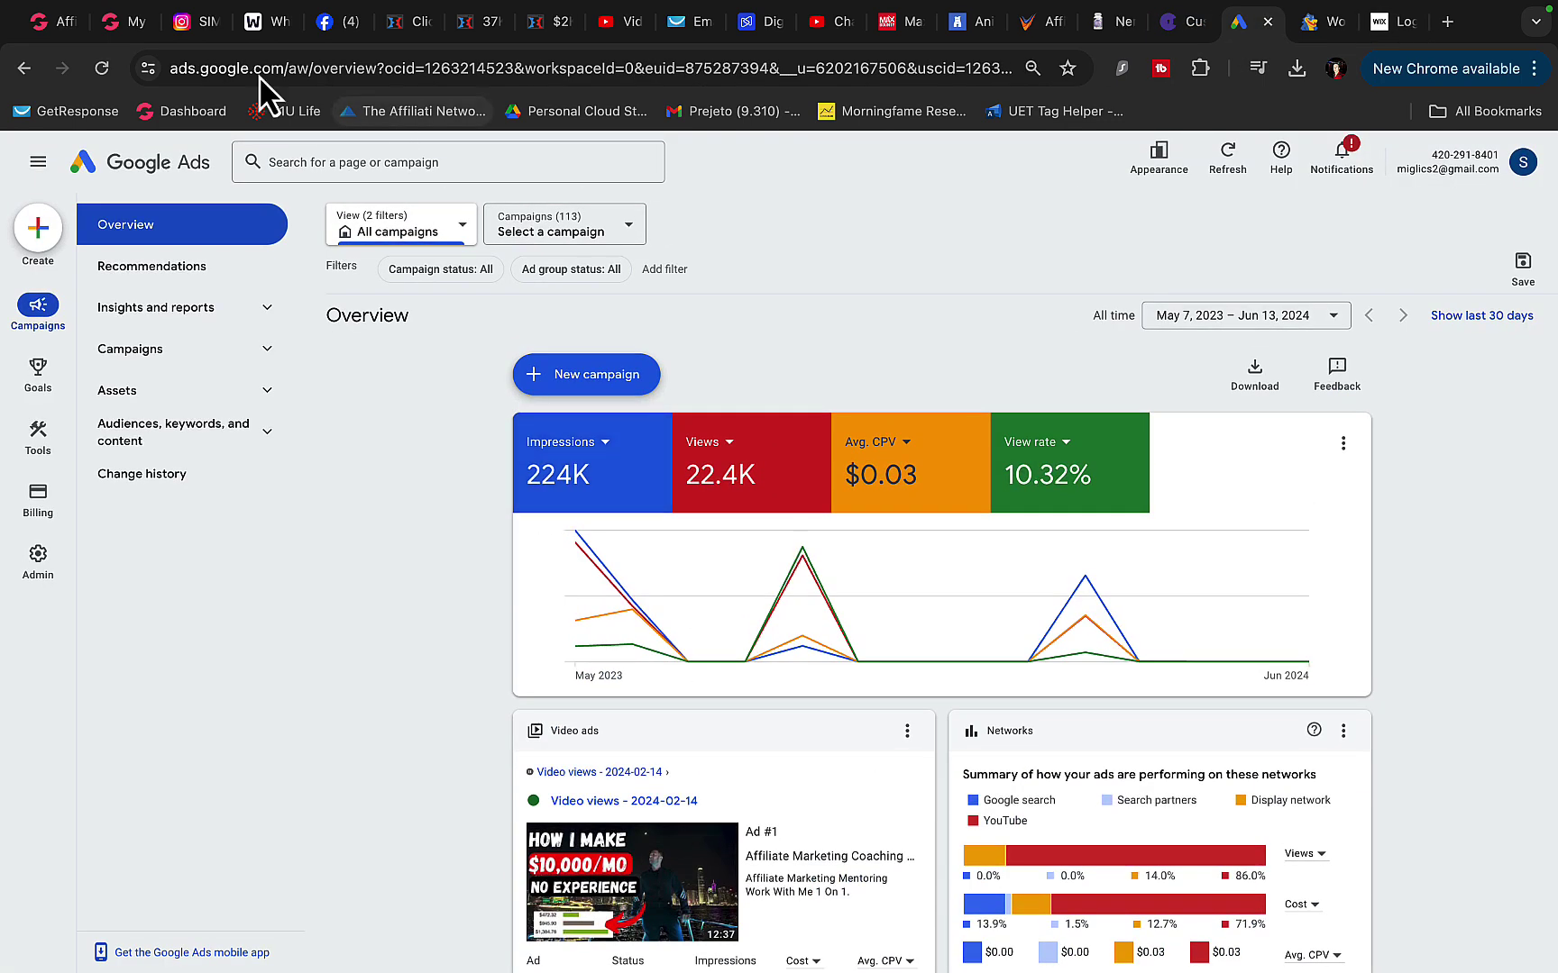
click(254, 29)
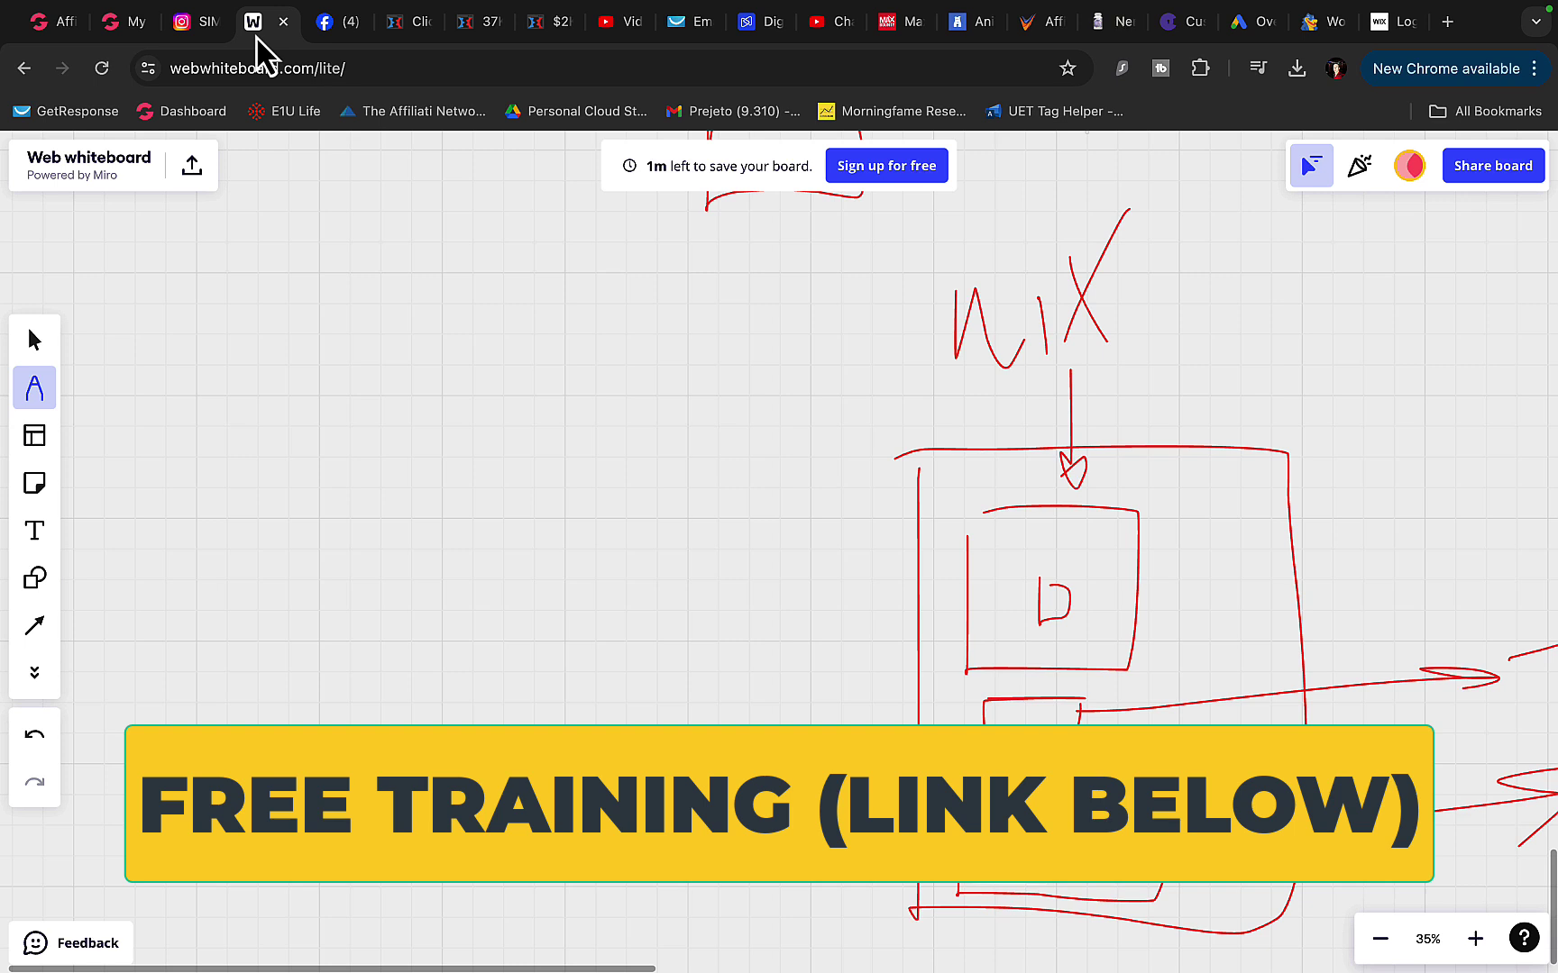
- Draw the G traffic source with an arrow pointing into the landing page
scroll(559, 379, down, 3)
scroll(559, 379, right, 2)
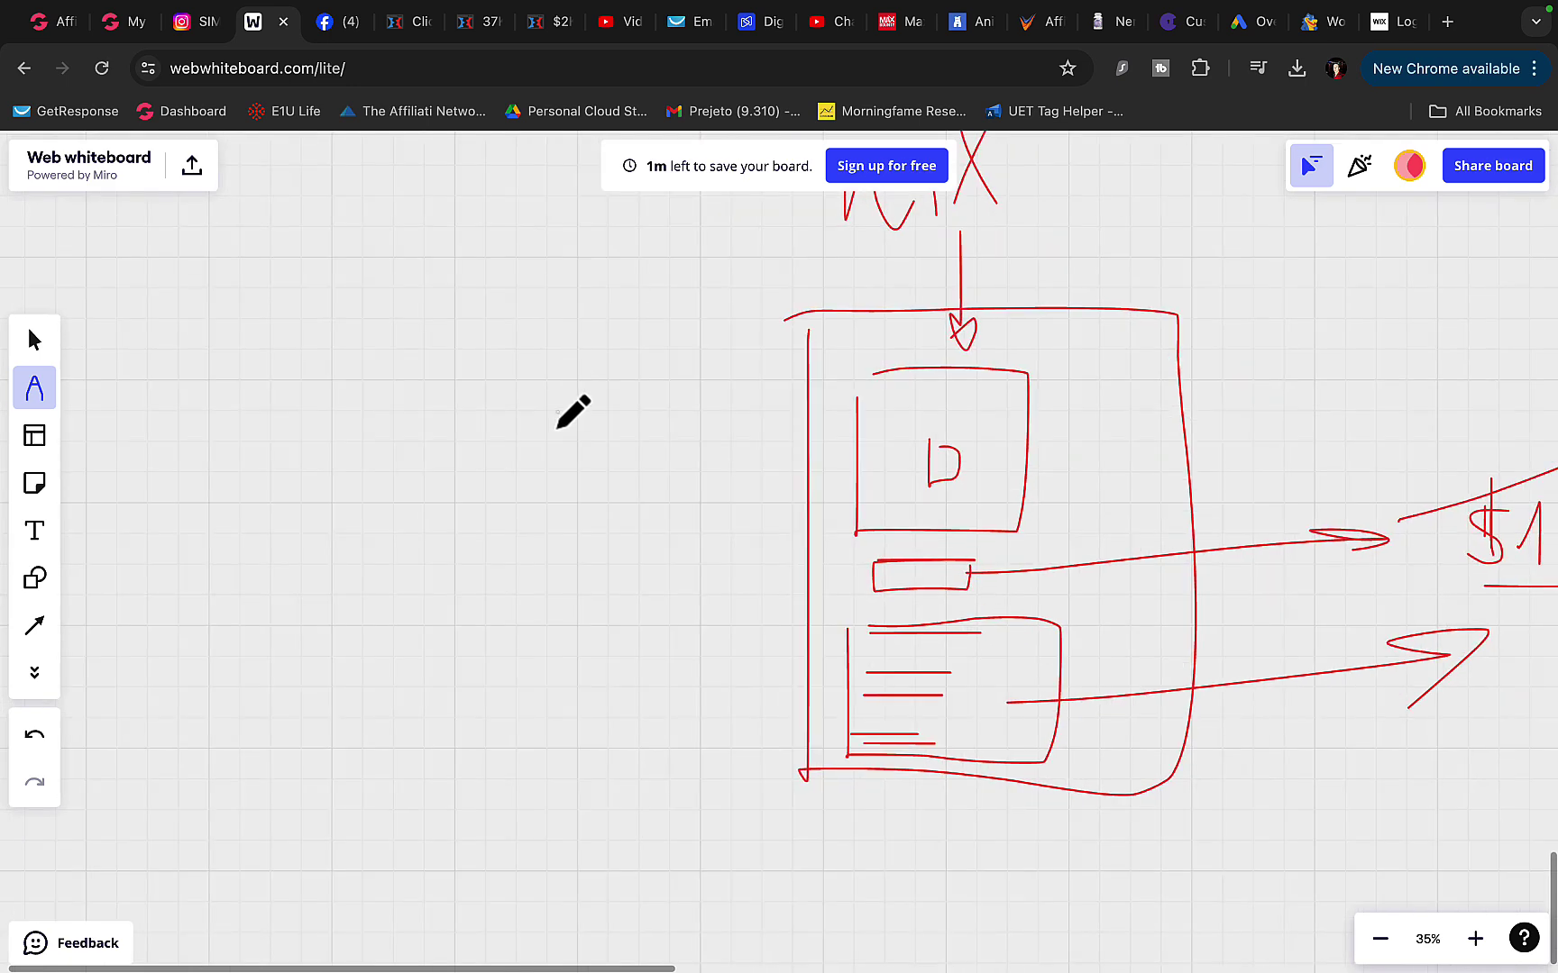
drag(433, 456, 570, 456)
drag(489, 439, 544, 502)
mouse_move(380, 396)
mouse_down()
mouse_move(285, 518)
mouse_move(314, 520)
mouse_up()
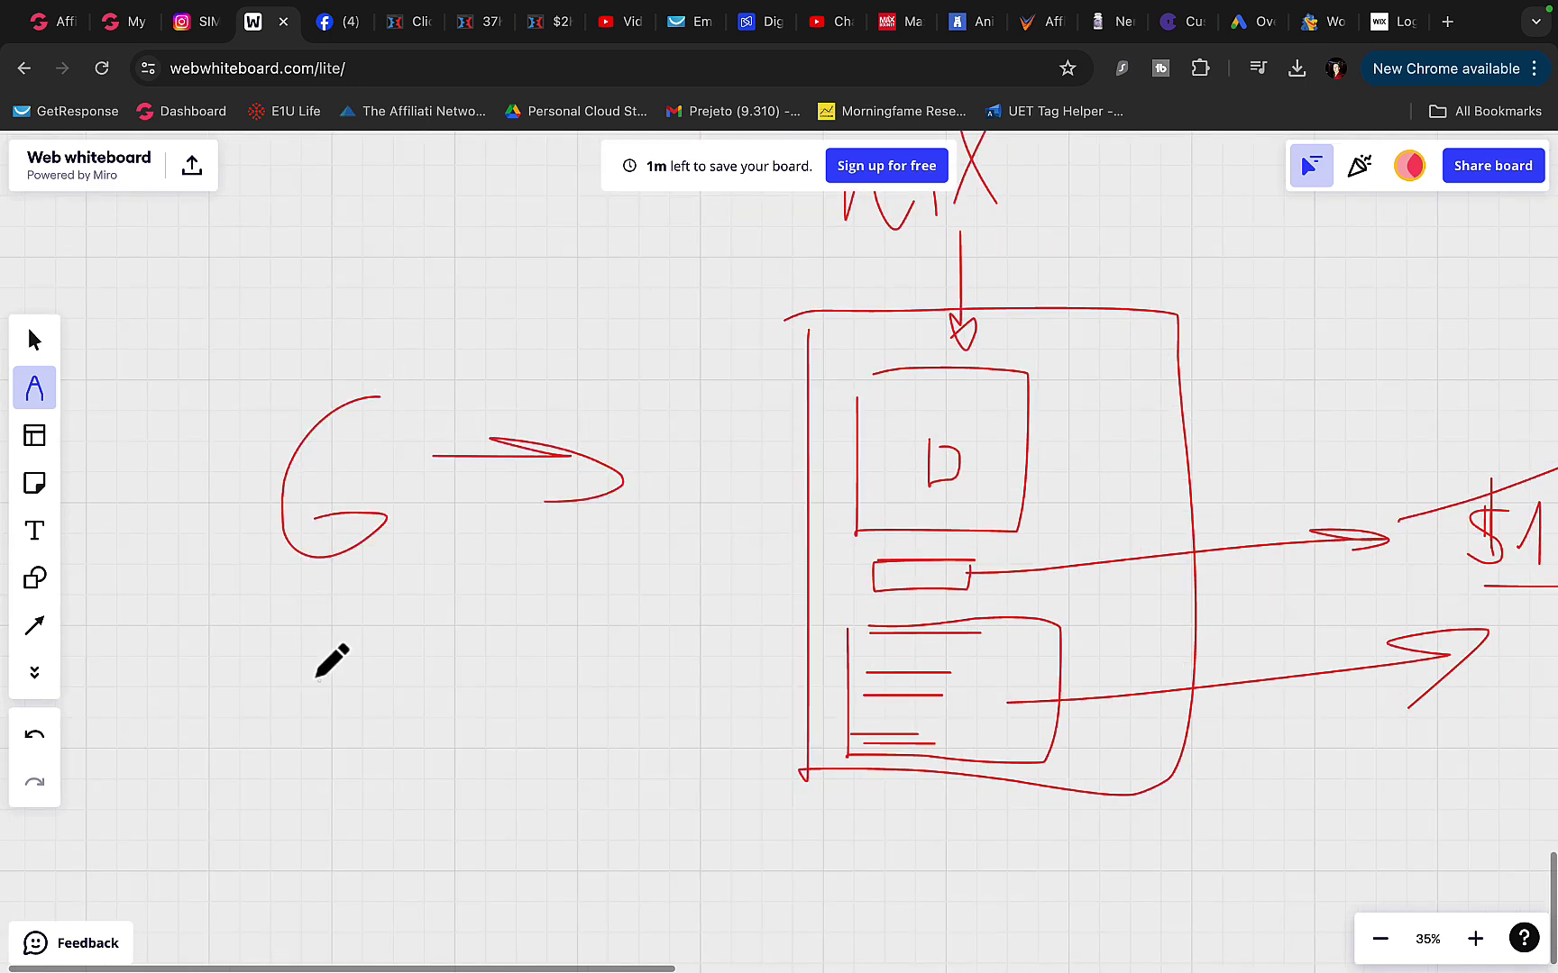
- Write b and YT below it, with a diagonal arrow from YT toward the page
mouse_move(315, 681)
mouse_down()
mouse_move(374, 687)
mouse_move(337, 810)
mouse_up()
scroll(335, 802, down, 3)
drag(305, 712, 401, 786)
mouse_move(419, 674)
mouse_down()
mouse_move(432, 757)
mouse_move(469, 628)
mouse_up()
mouse_move(475, 678)
mouse_down()
mouse_move(584, 556)
mouse_move(594, 613)
mouse_up()
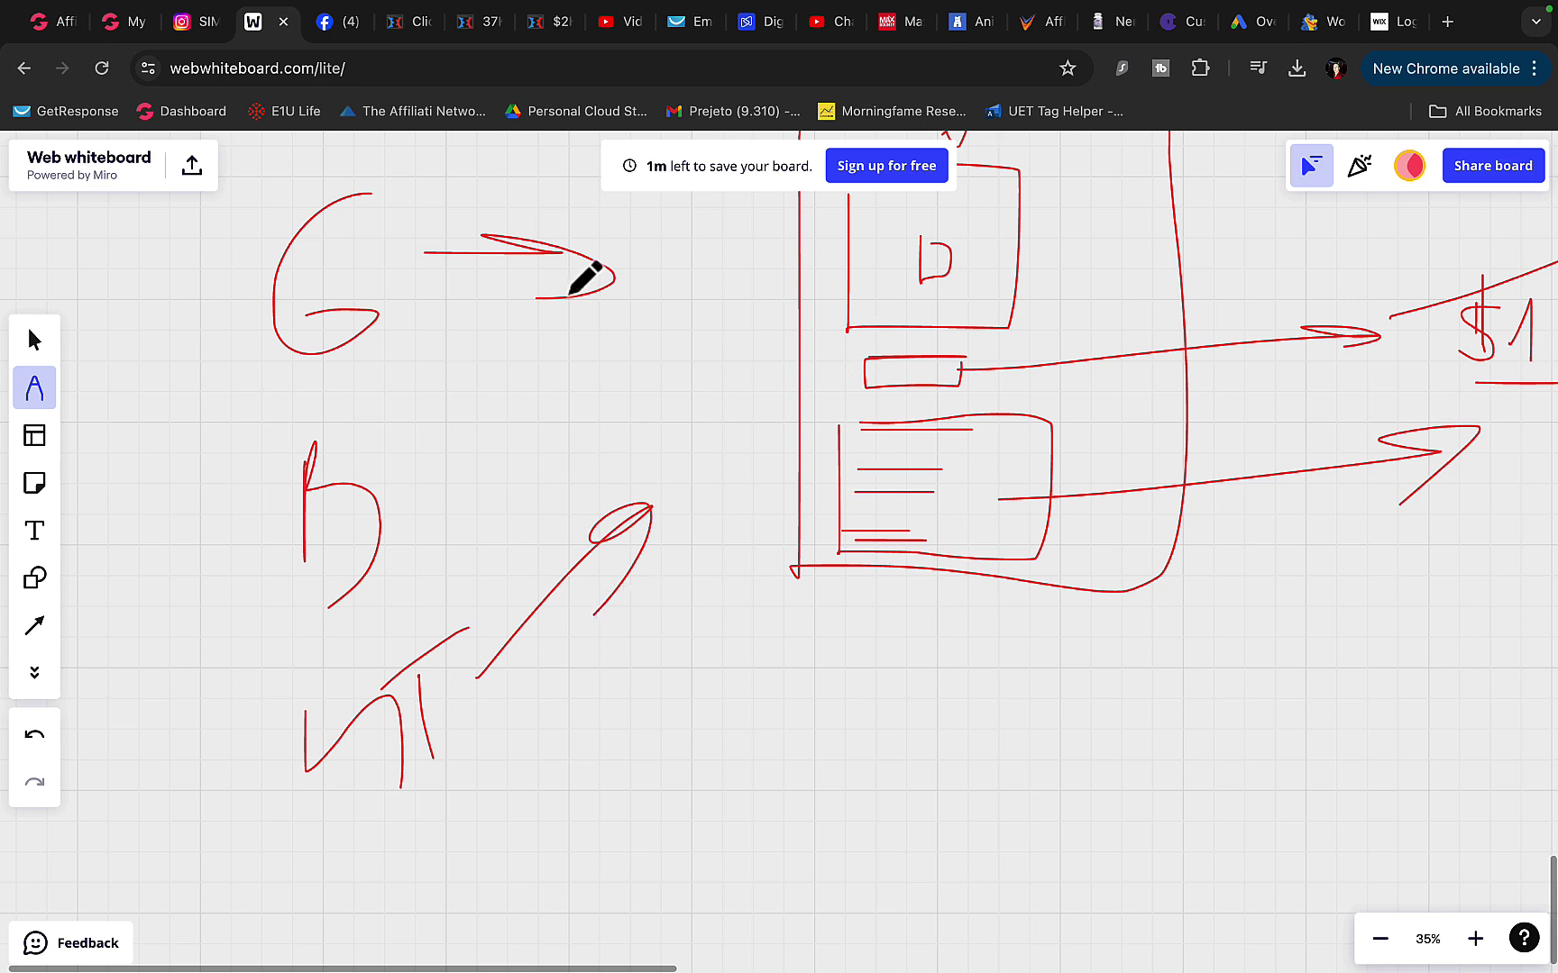
scroll(584, 277, up, 5)
scroll(584, 278, left, 3)
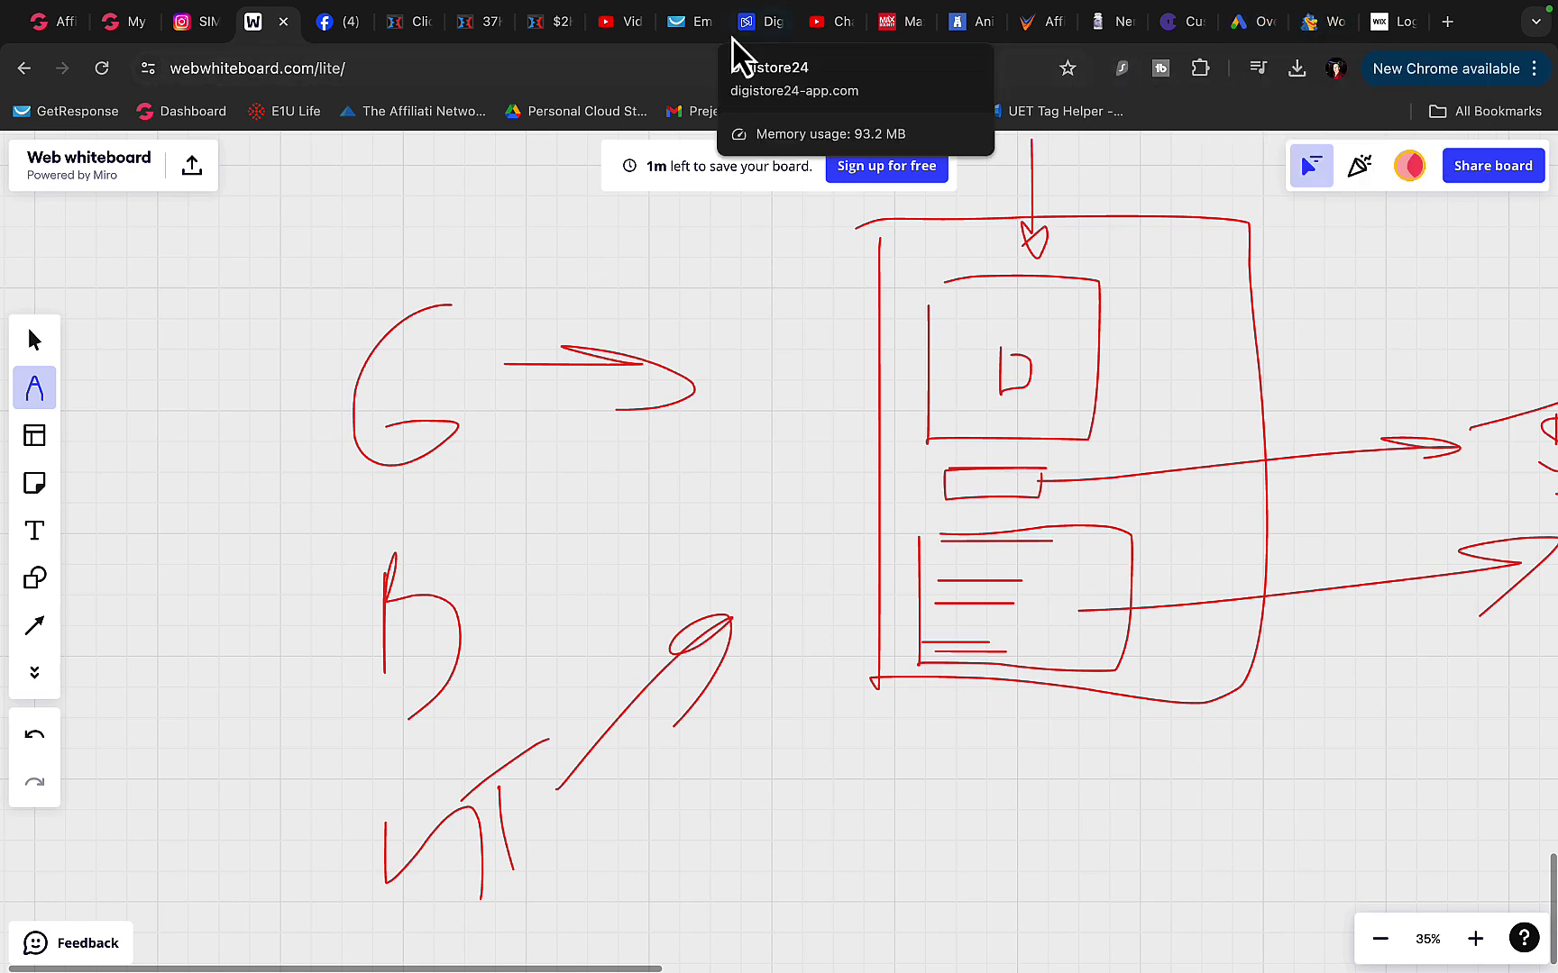
- Show GetResponse's autoresponders, led by 'video 2 & 3' with 5,211 delivered and 40.18% opens
click(687, 24)
scroll(634, 409, down, 3)
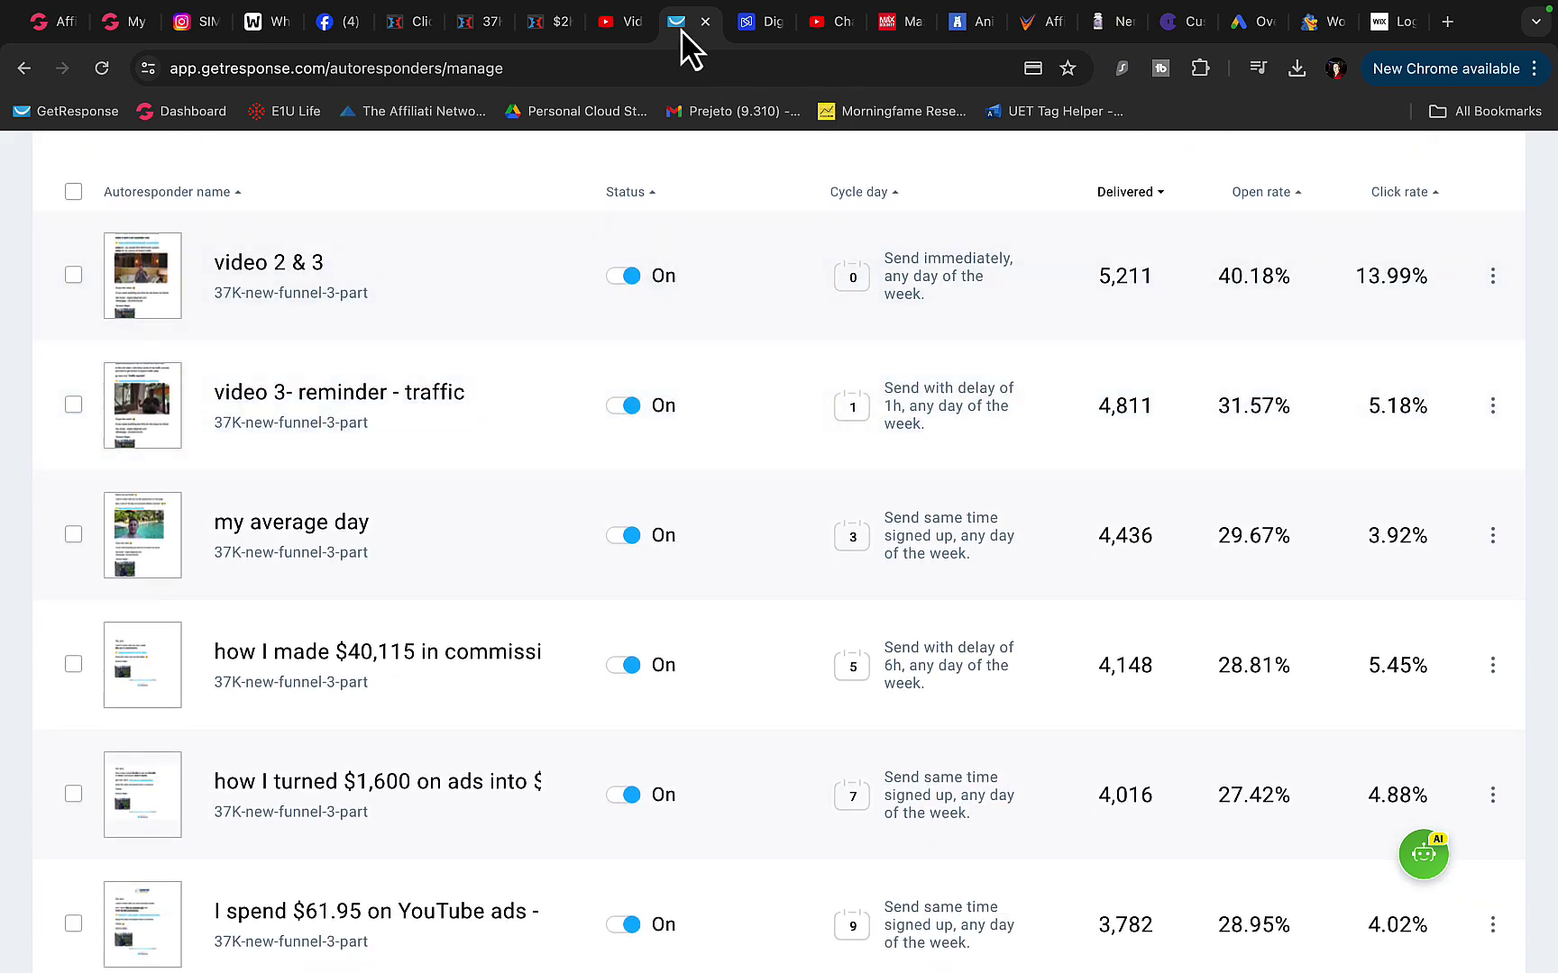
scroll(624, 352, up, 5)
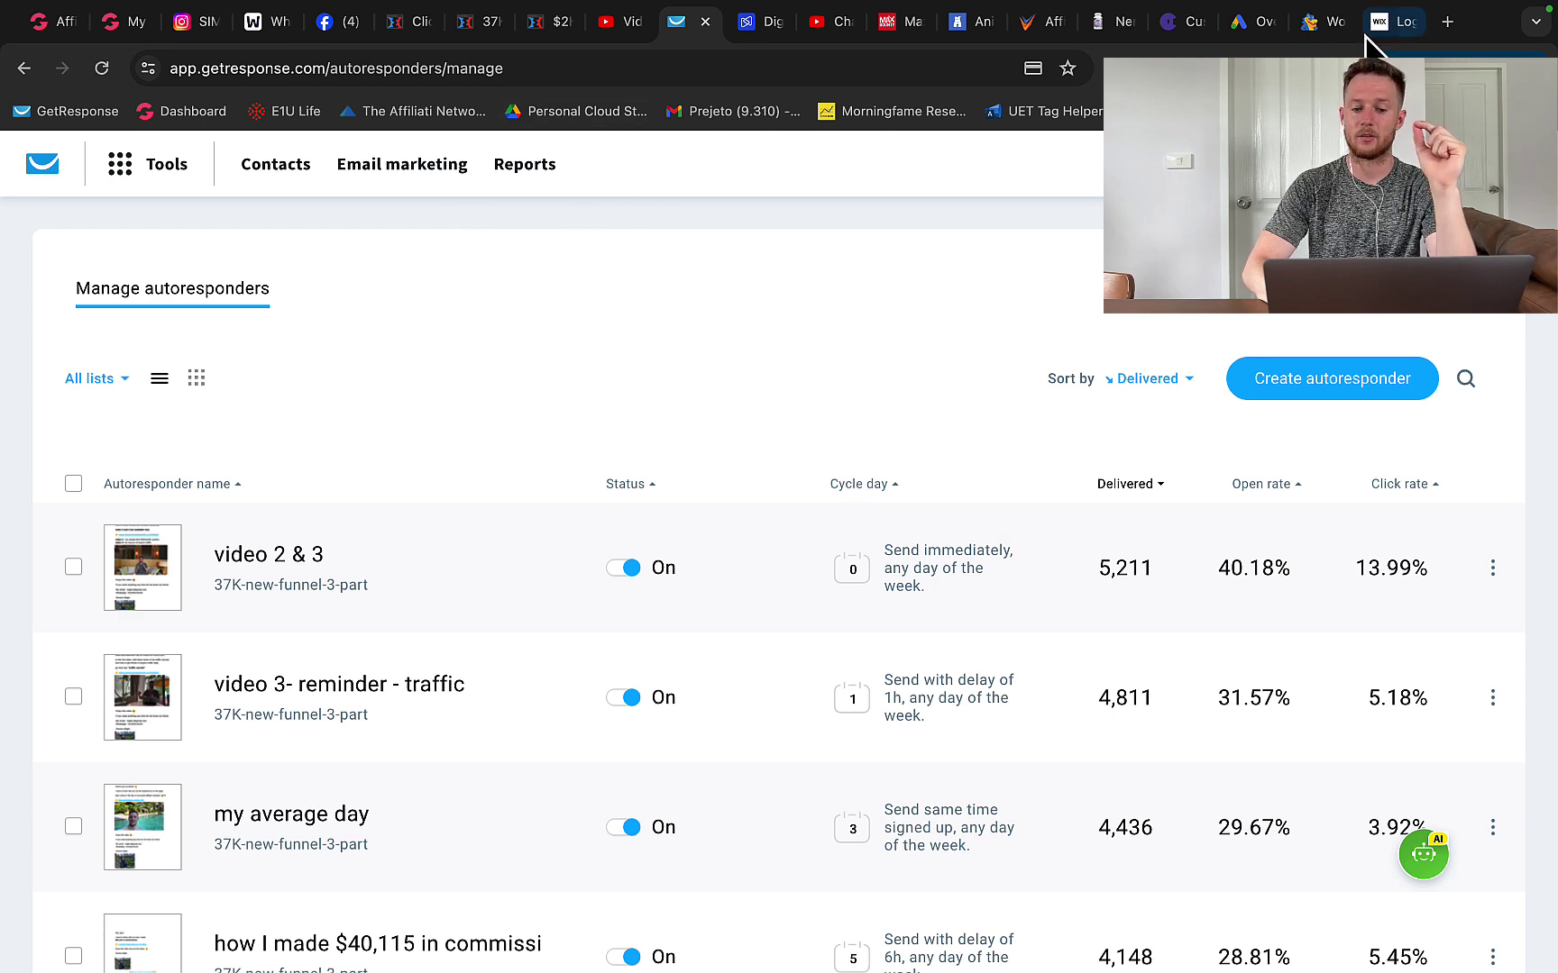
- Write LIST below the landing page on the whiteboard and circle it
click(258, 23)
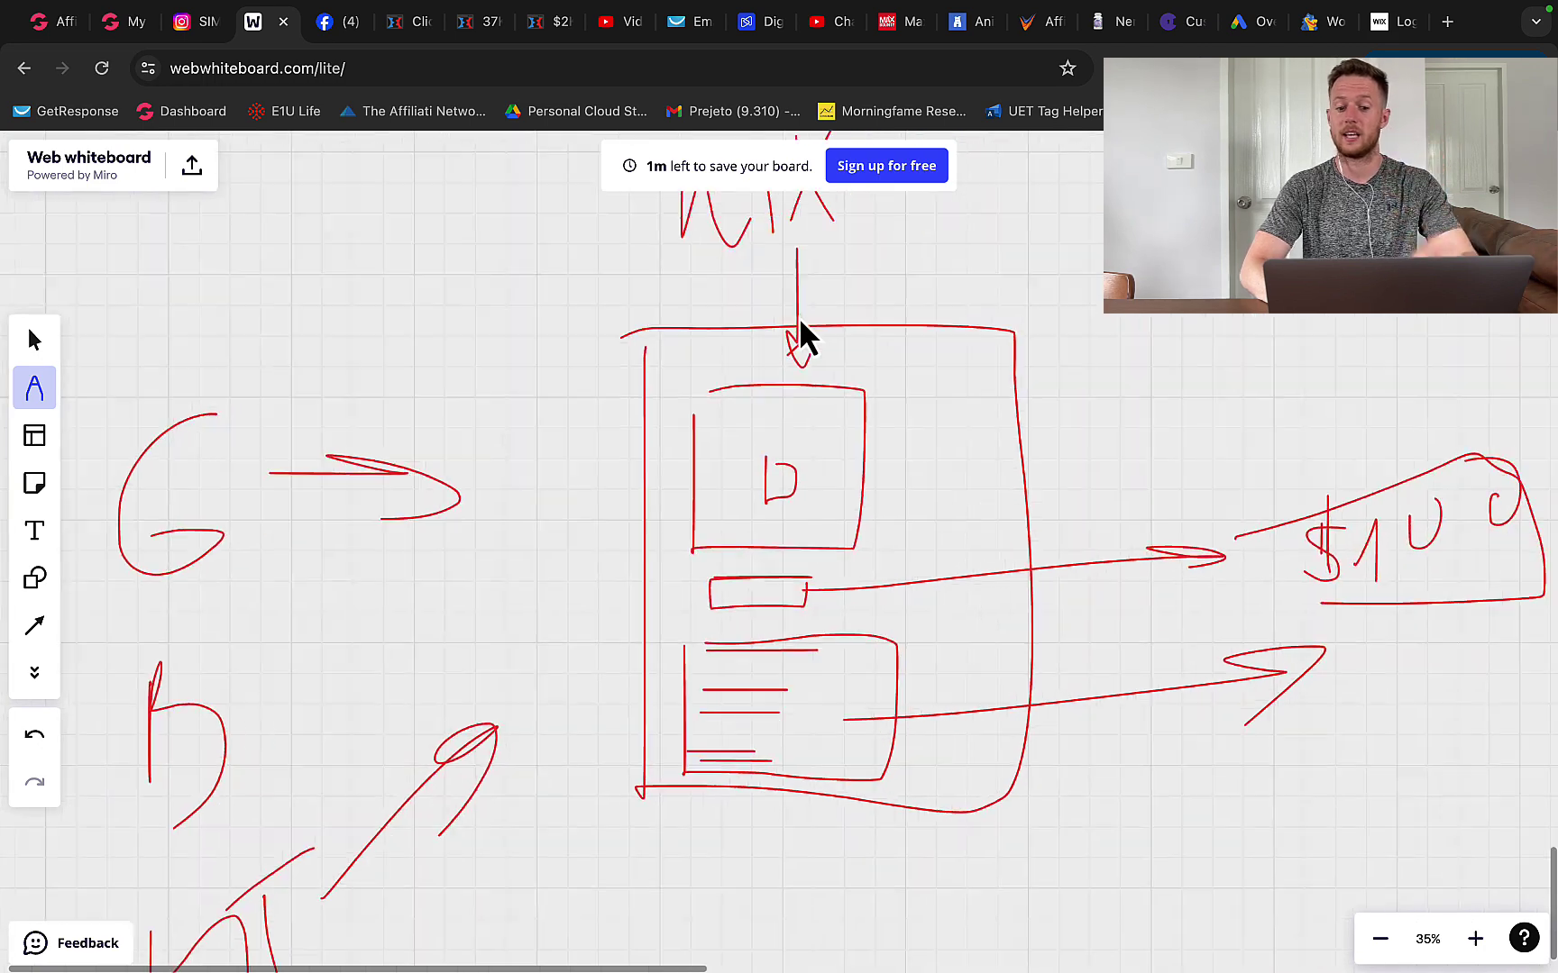
scroll(799, 325, down, 10)
drag(720, 323, 755, 487)
scroll(703, 432, down, 5)
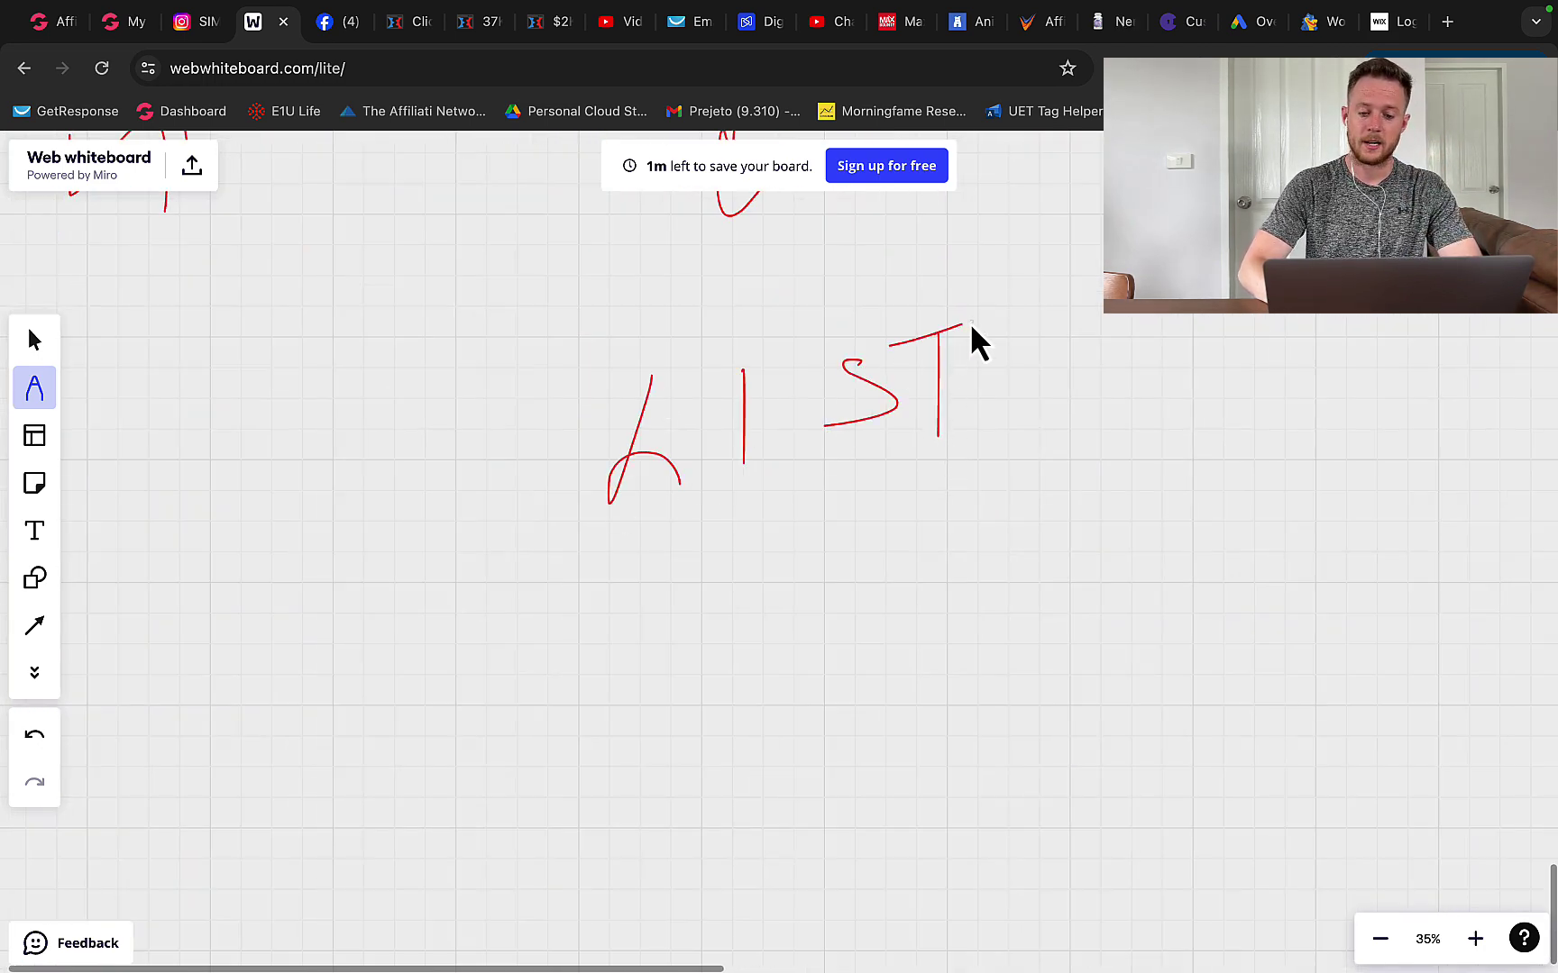
mouse_move(775, 306)
mouse_down()
mouse_move(519, 461)
mouse_move(755, 279)
mouse_up()
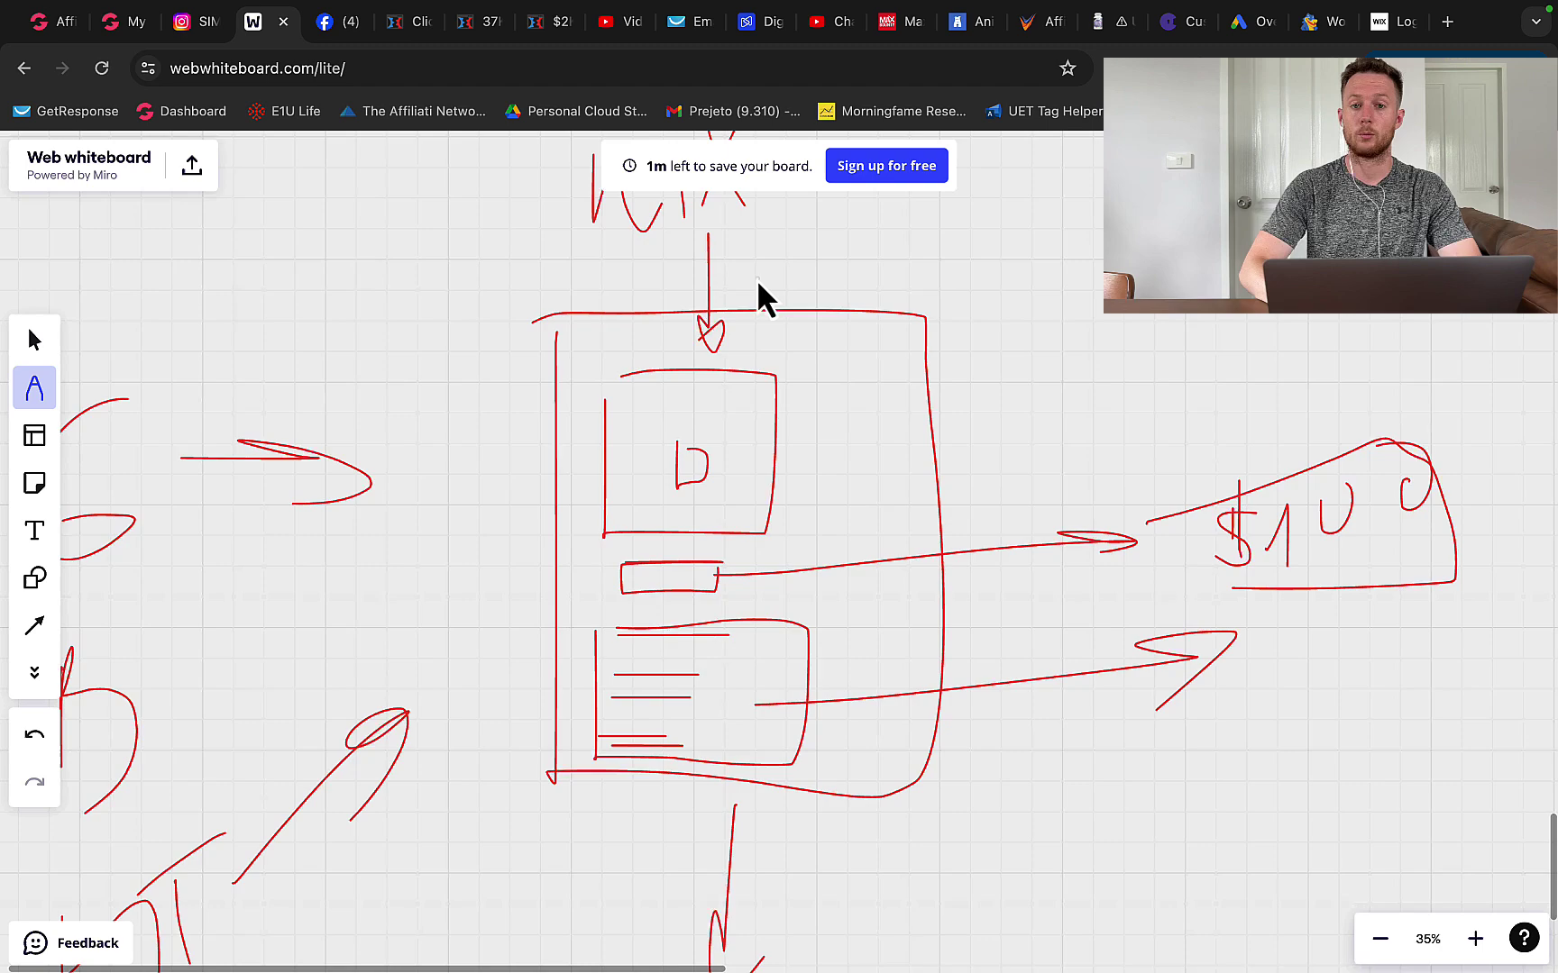
- Draw arrows from the circled LIST out to email boxes
scroll(757, 284, down, 2)
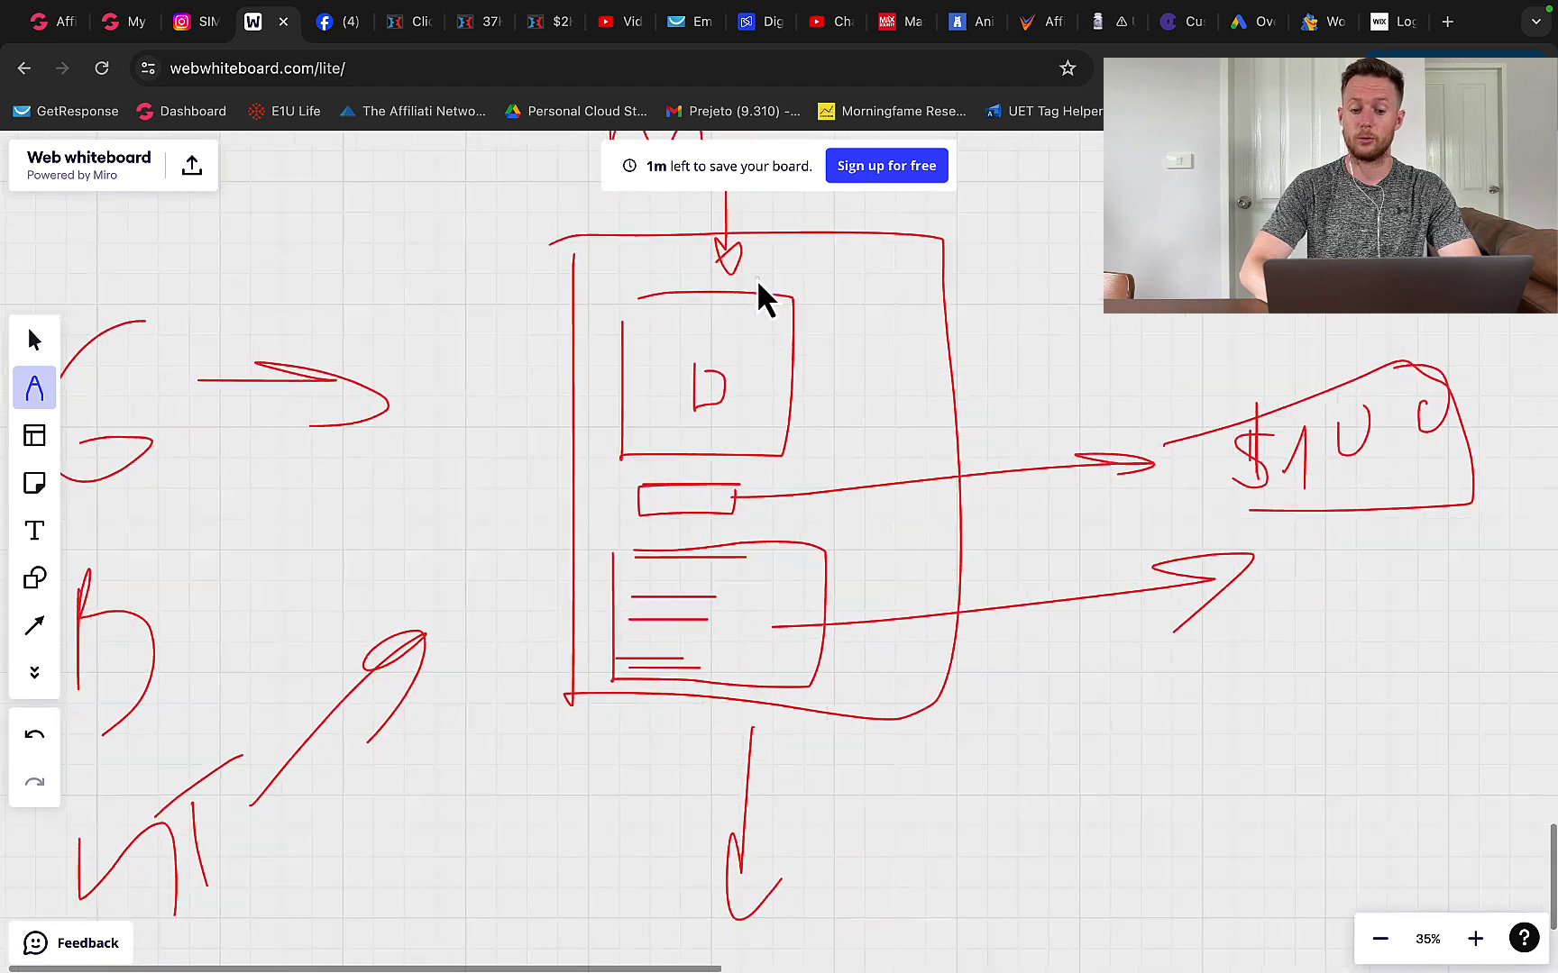
scroll(757, 281, down, 10)
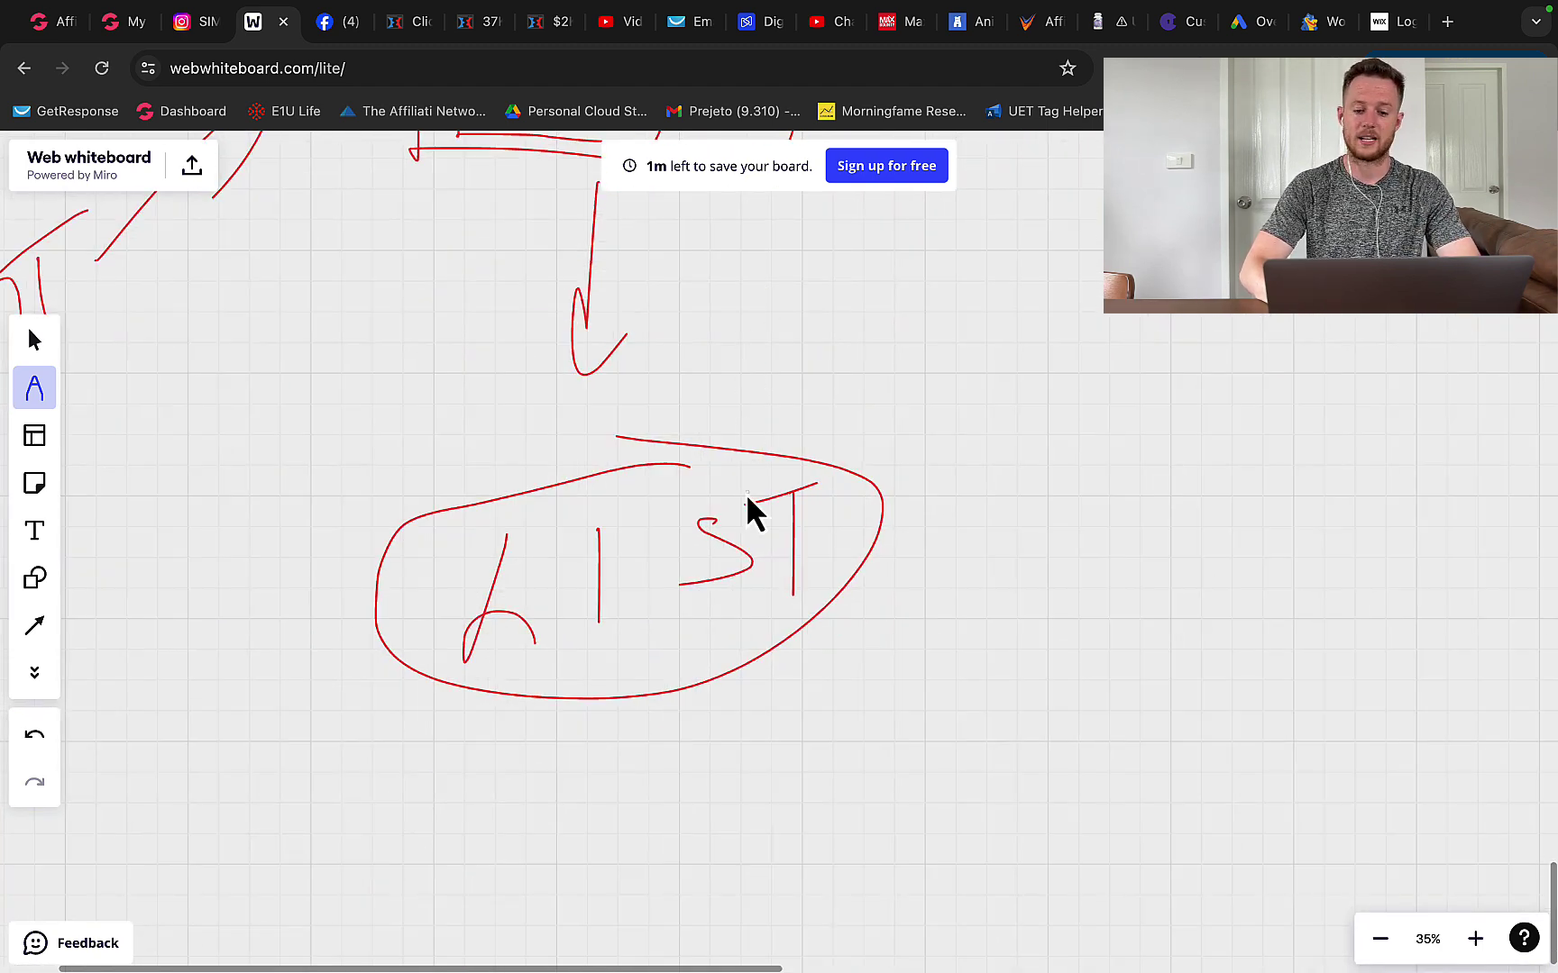
drag(844, 438, 853, 475)
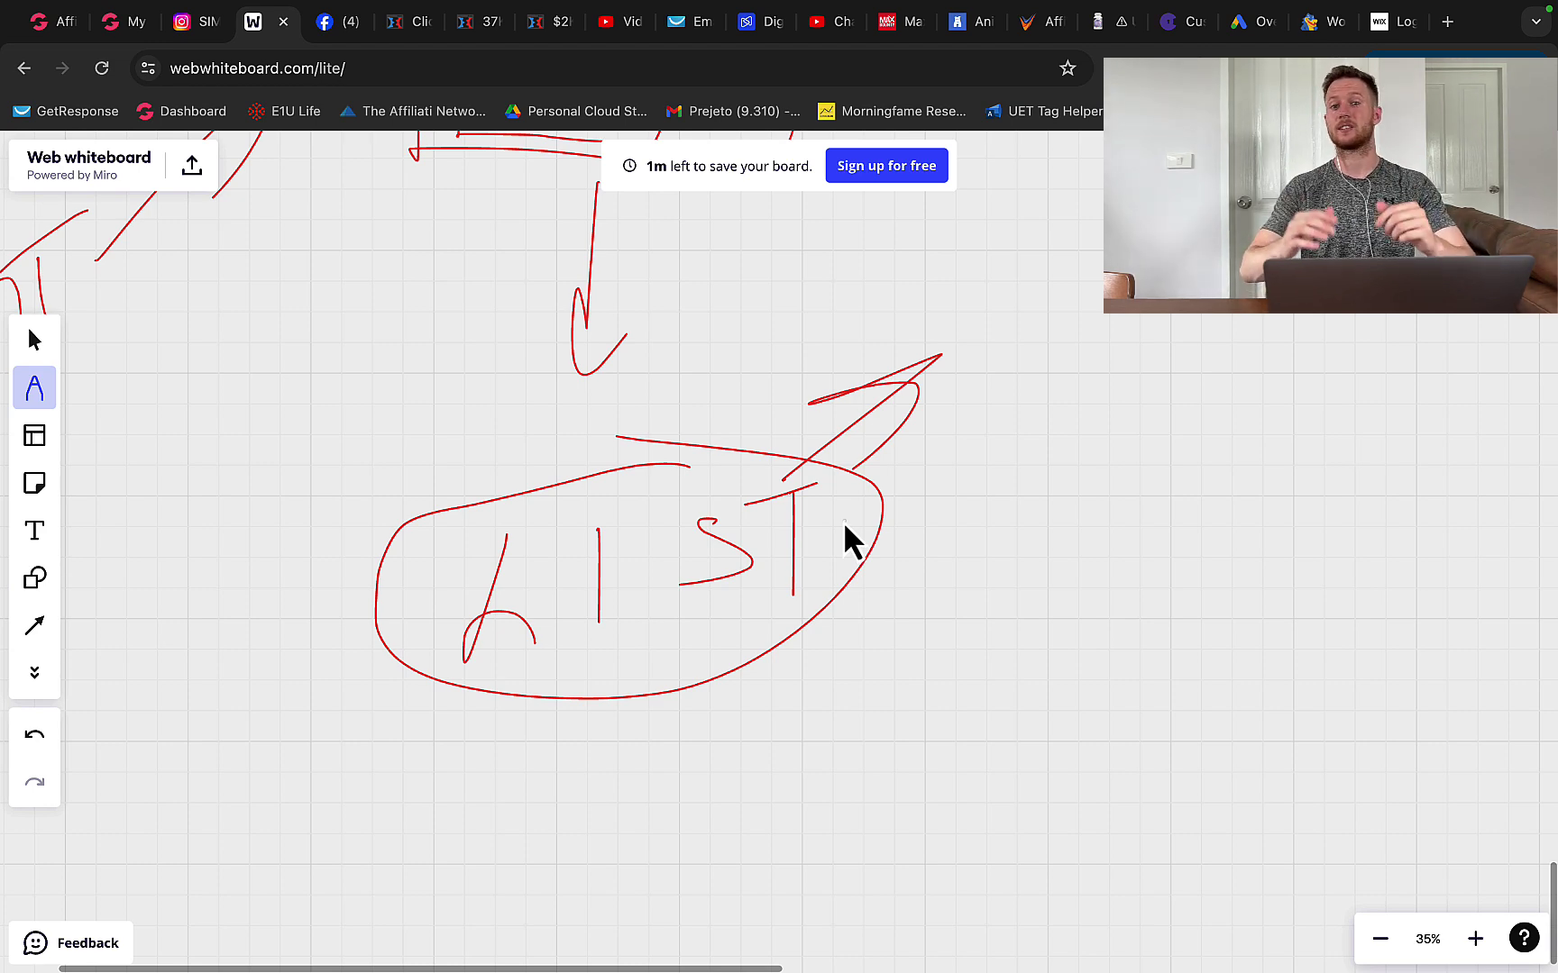
scroll(838, 559, right, 2)
scroll(839, 559, up, 1)
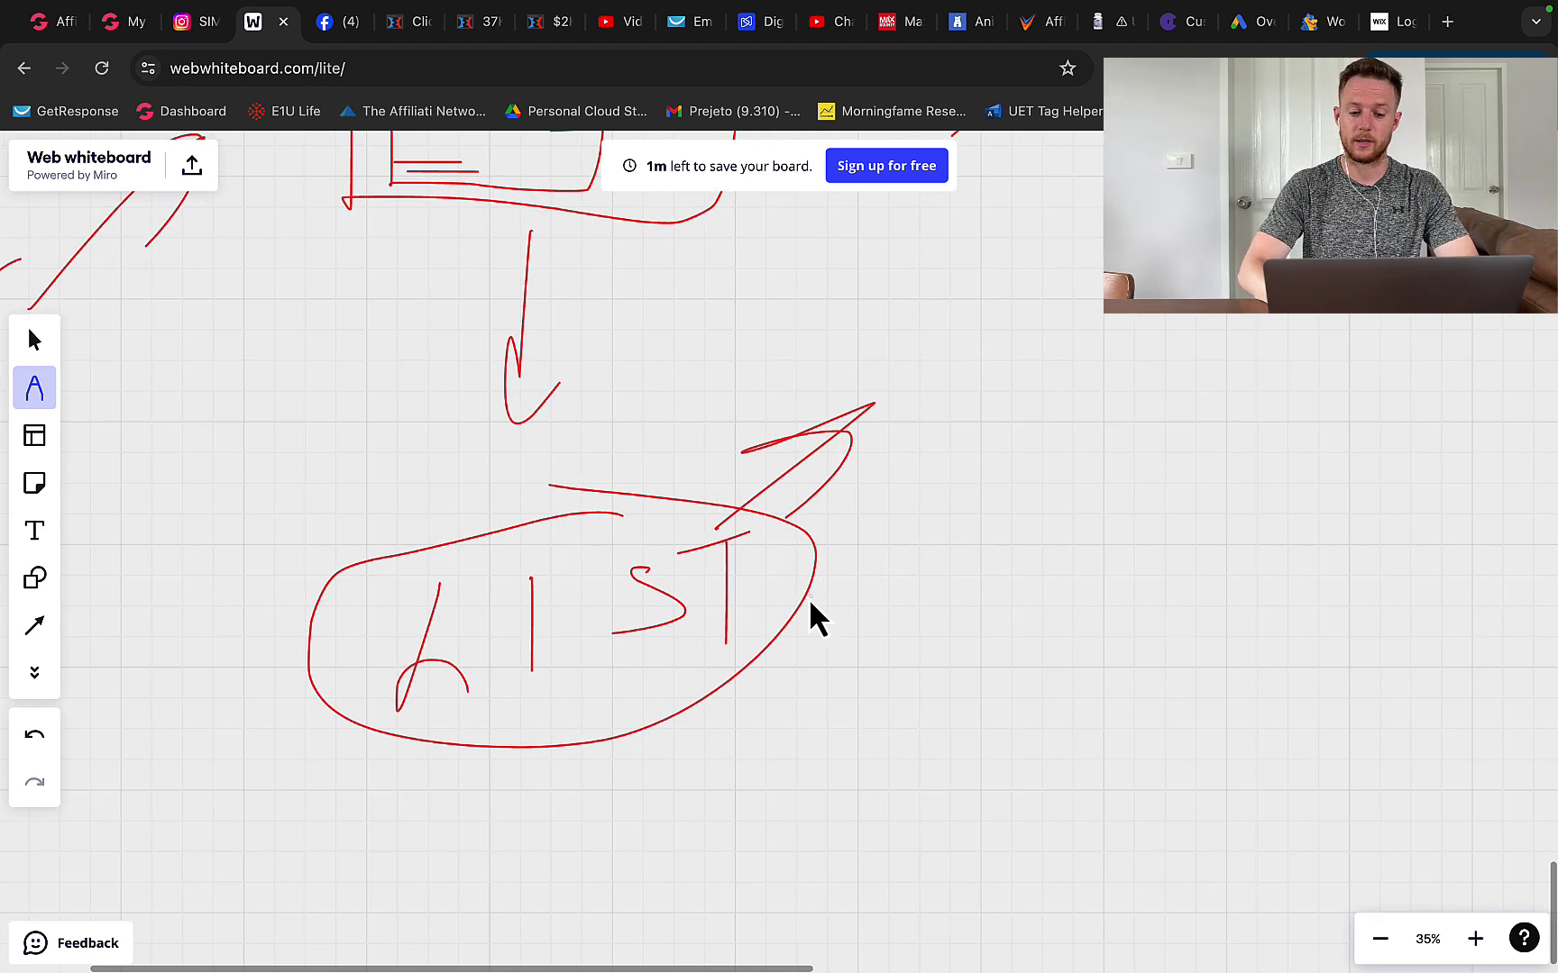
drag(808, 596, 901, 571)
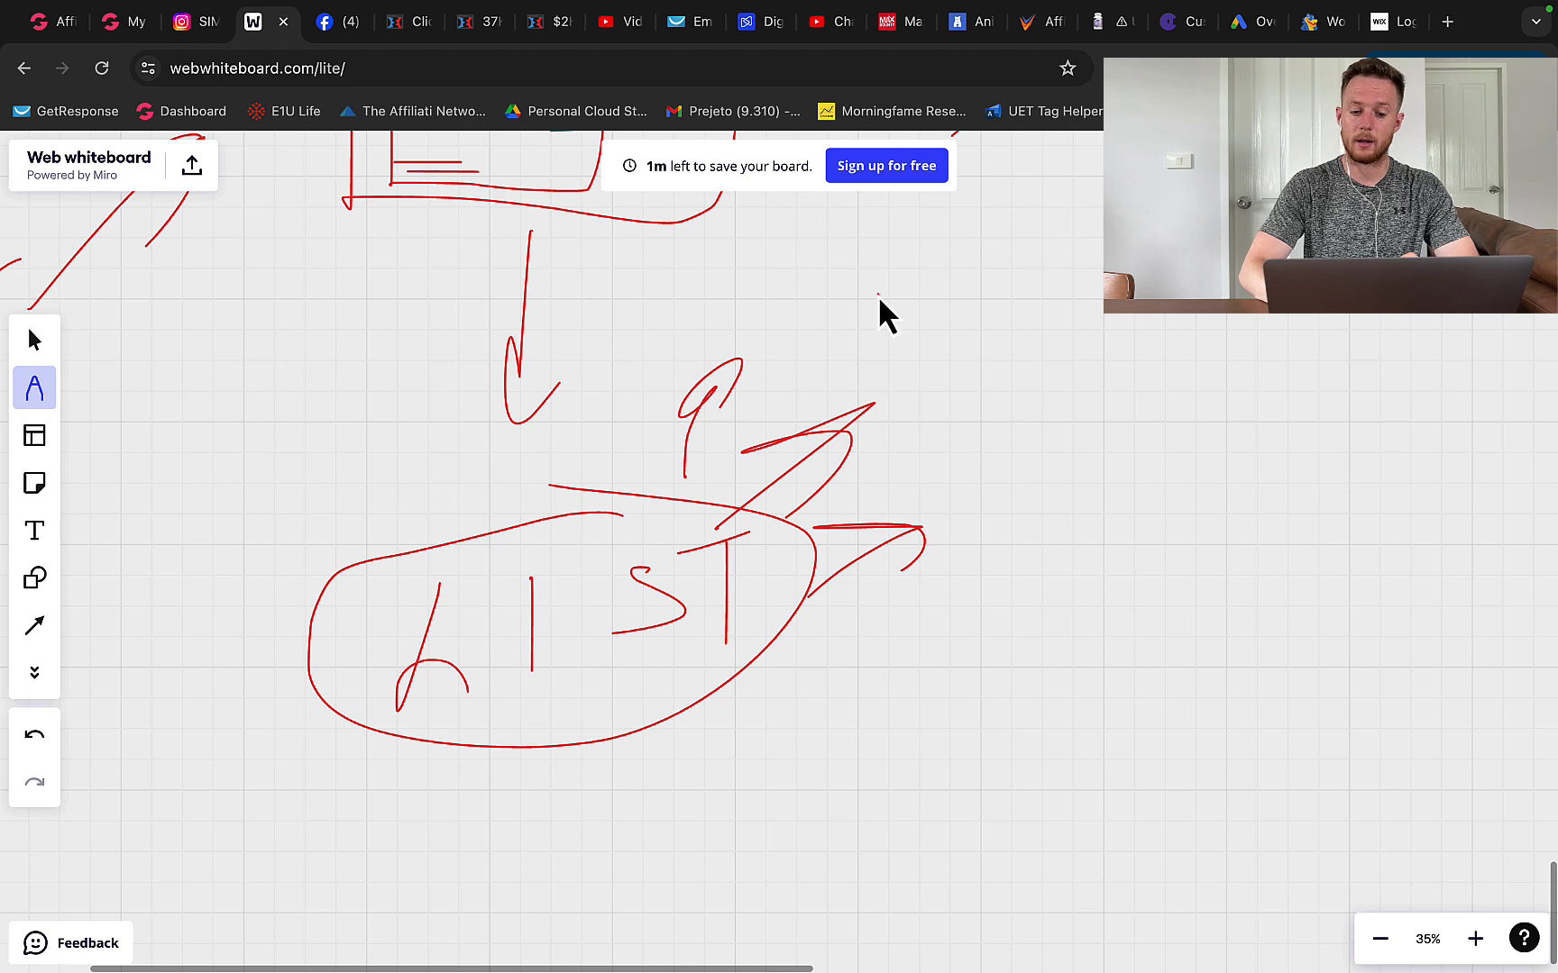
drag(877, 295, 970, 377)
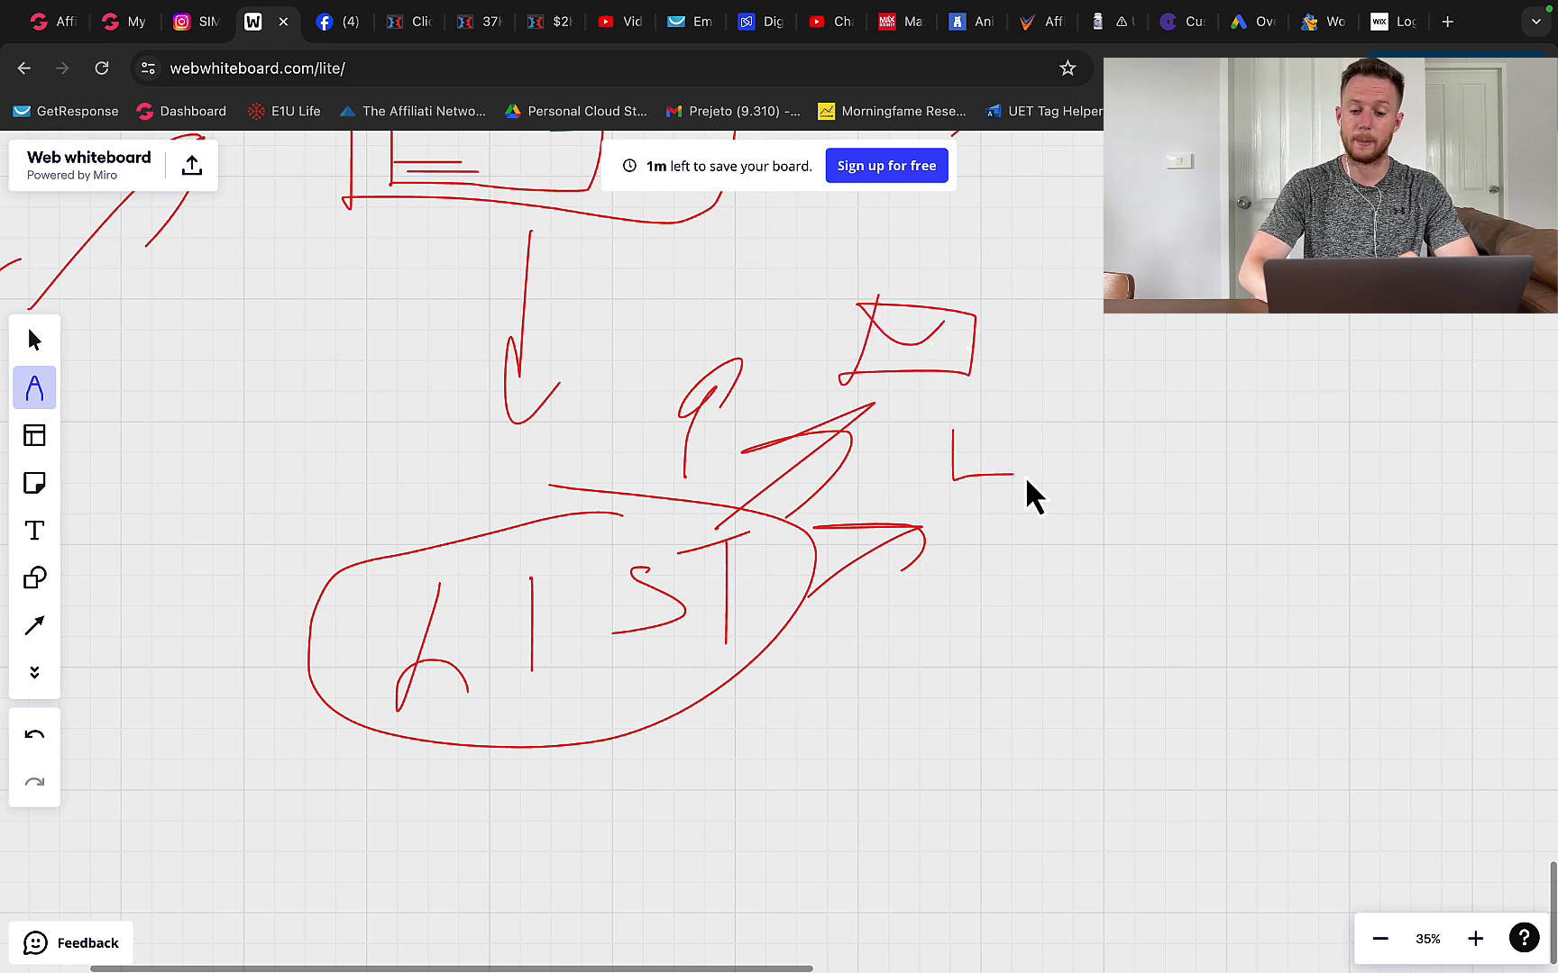
click(899, 27)
click(1028, 27)
scroll(754, 410, down, 3)
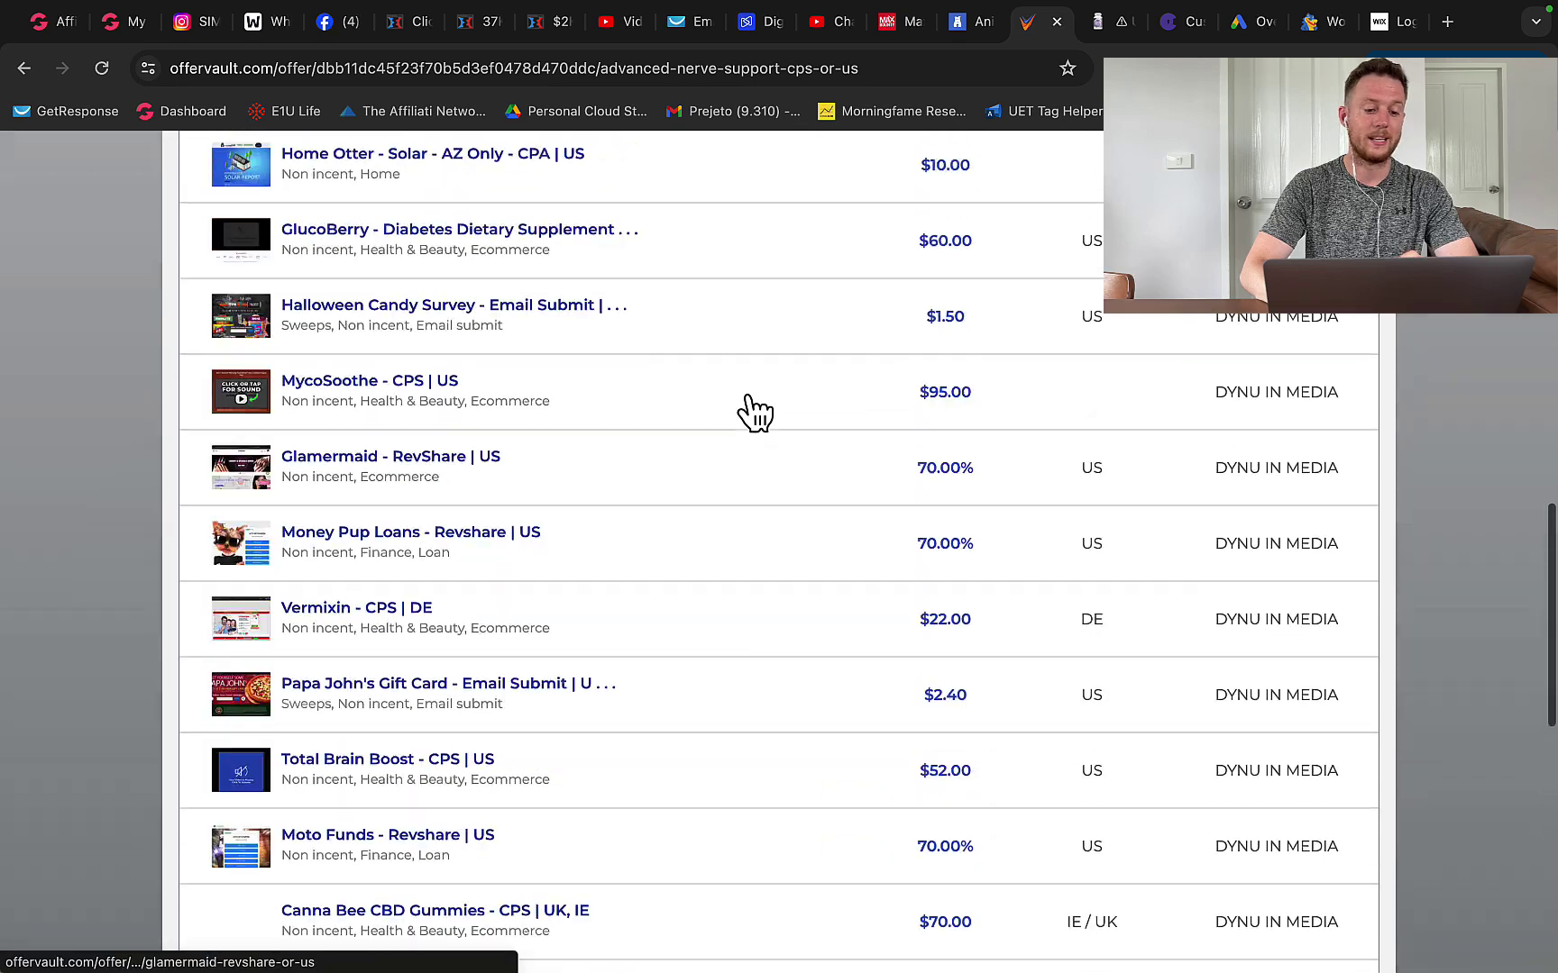
scroll(748, 405, up, 5)
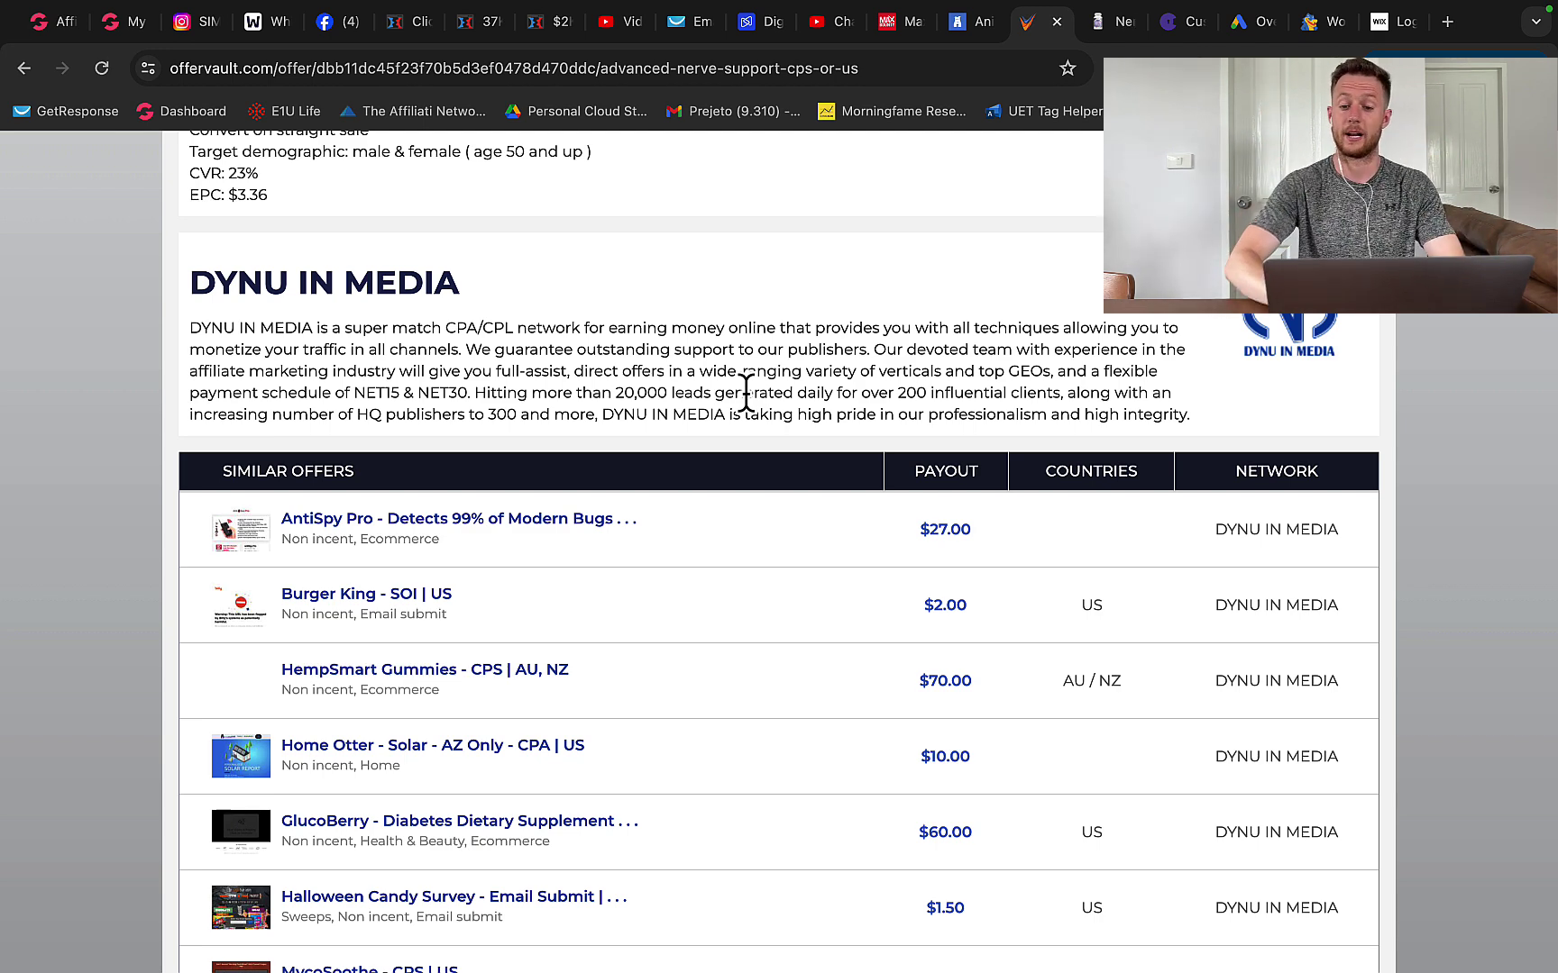
- Start a new Google Ads campaign without goal guidance, choosing the Search type
click(1239, 23)
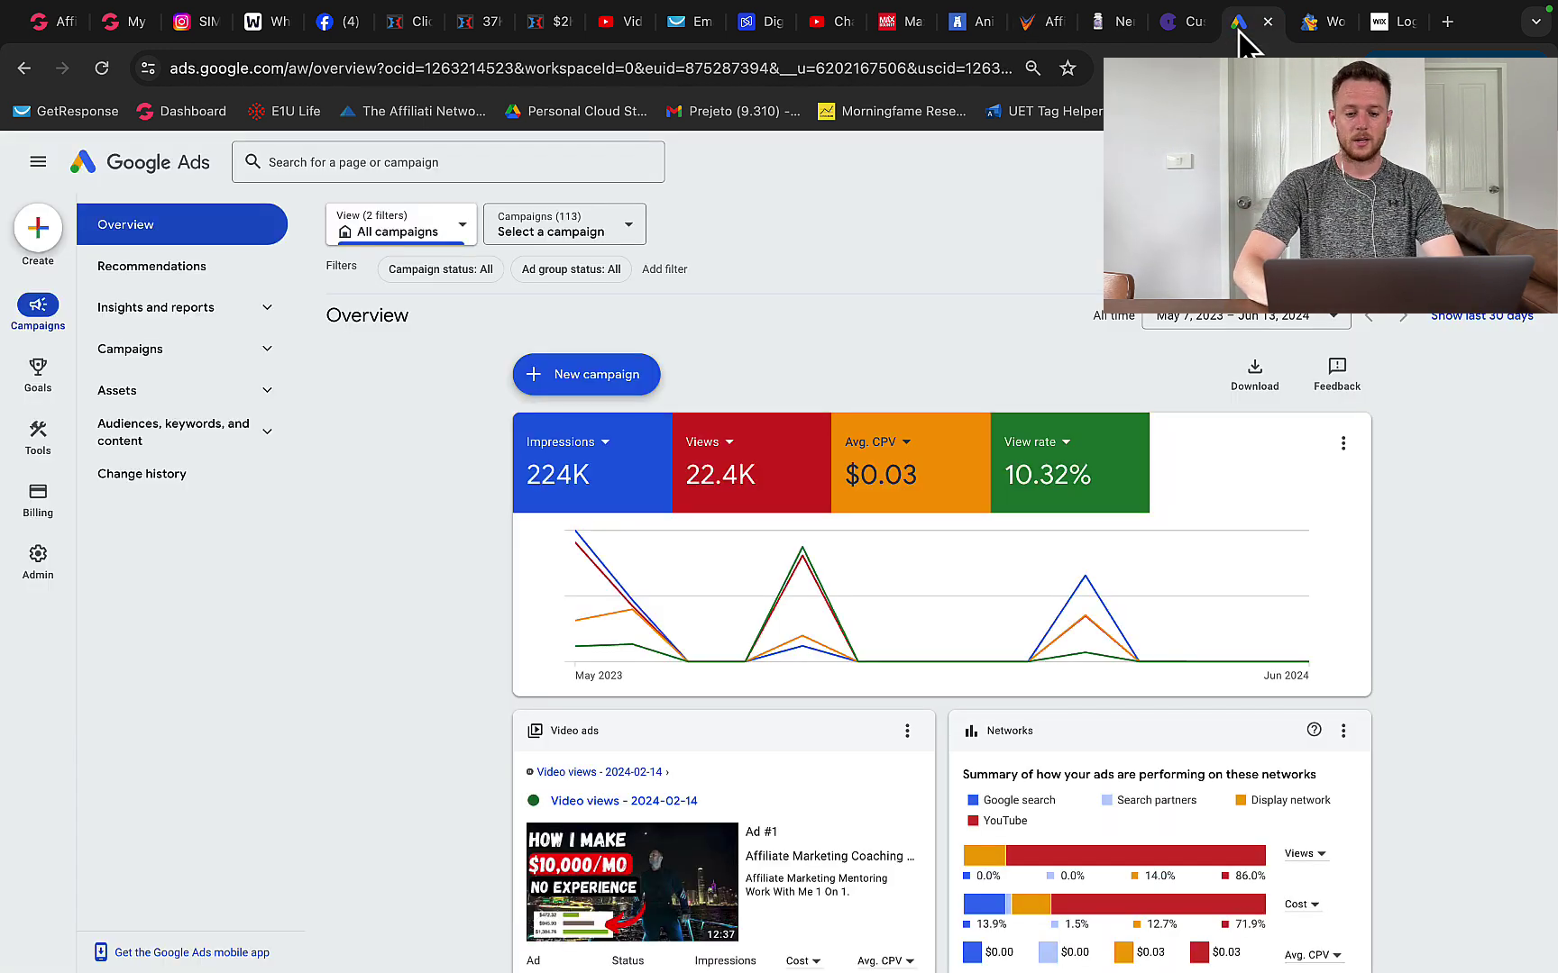
click(639, 376)
click(631, 388)
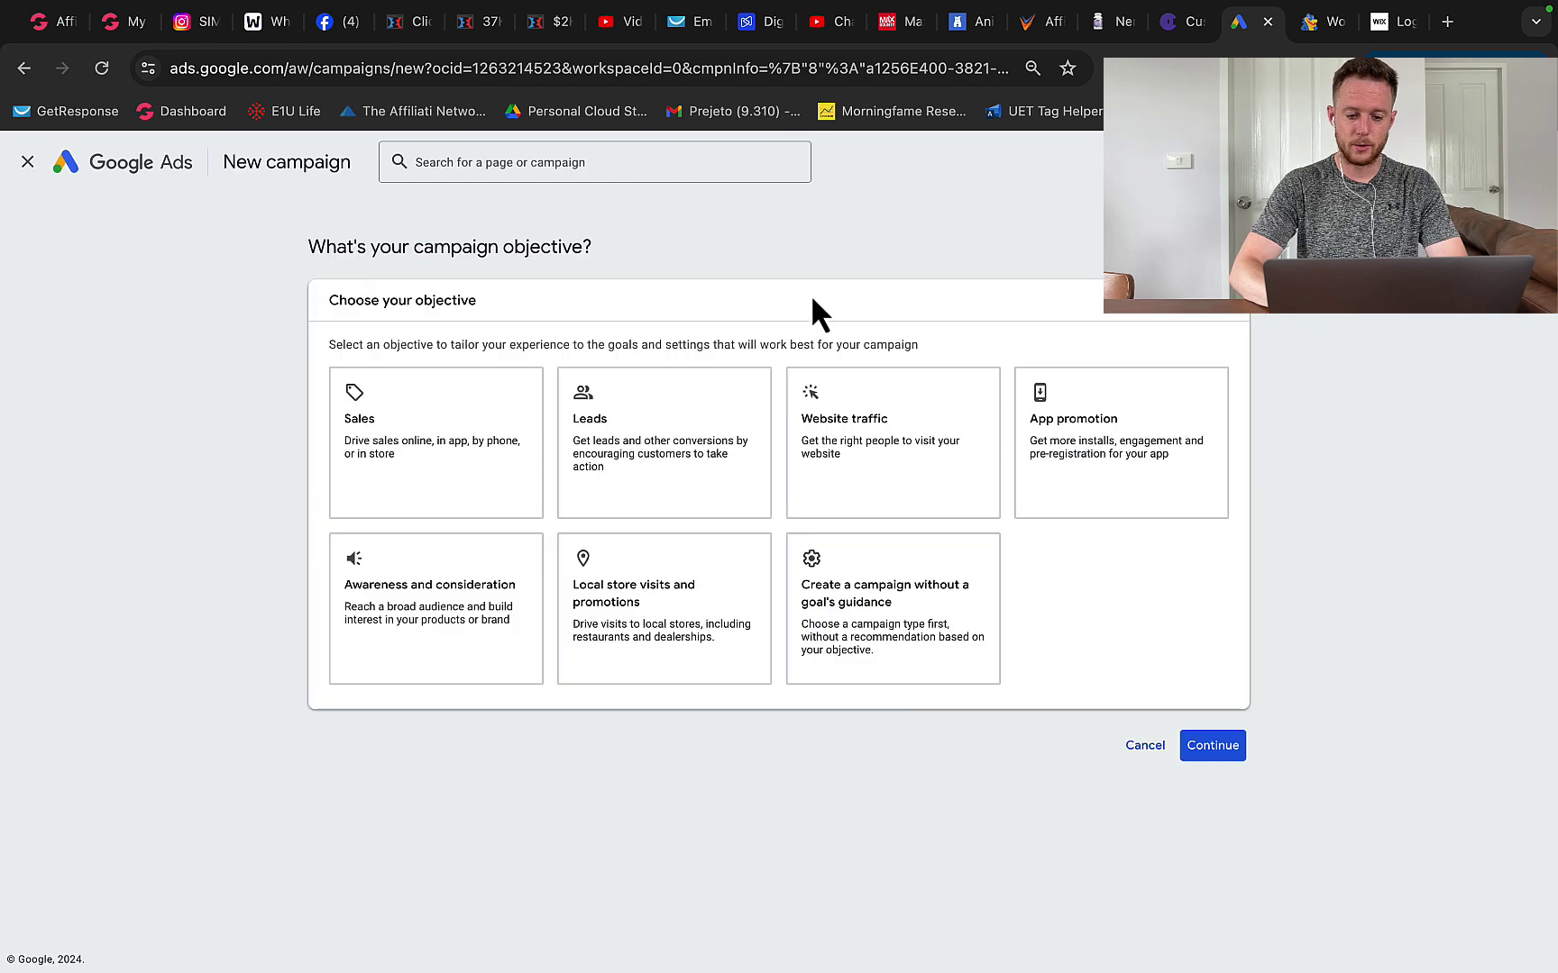
click(886, 631)
scroll(793, 465, down, 3)
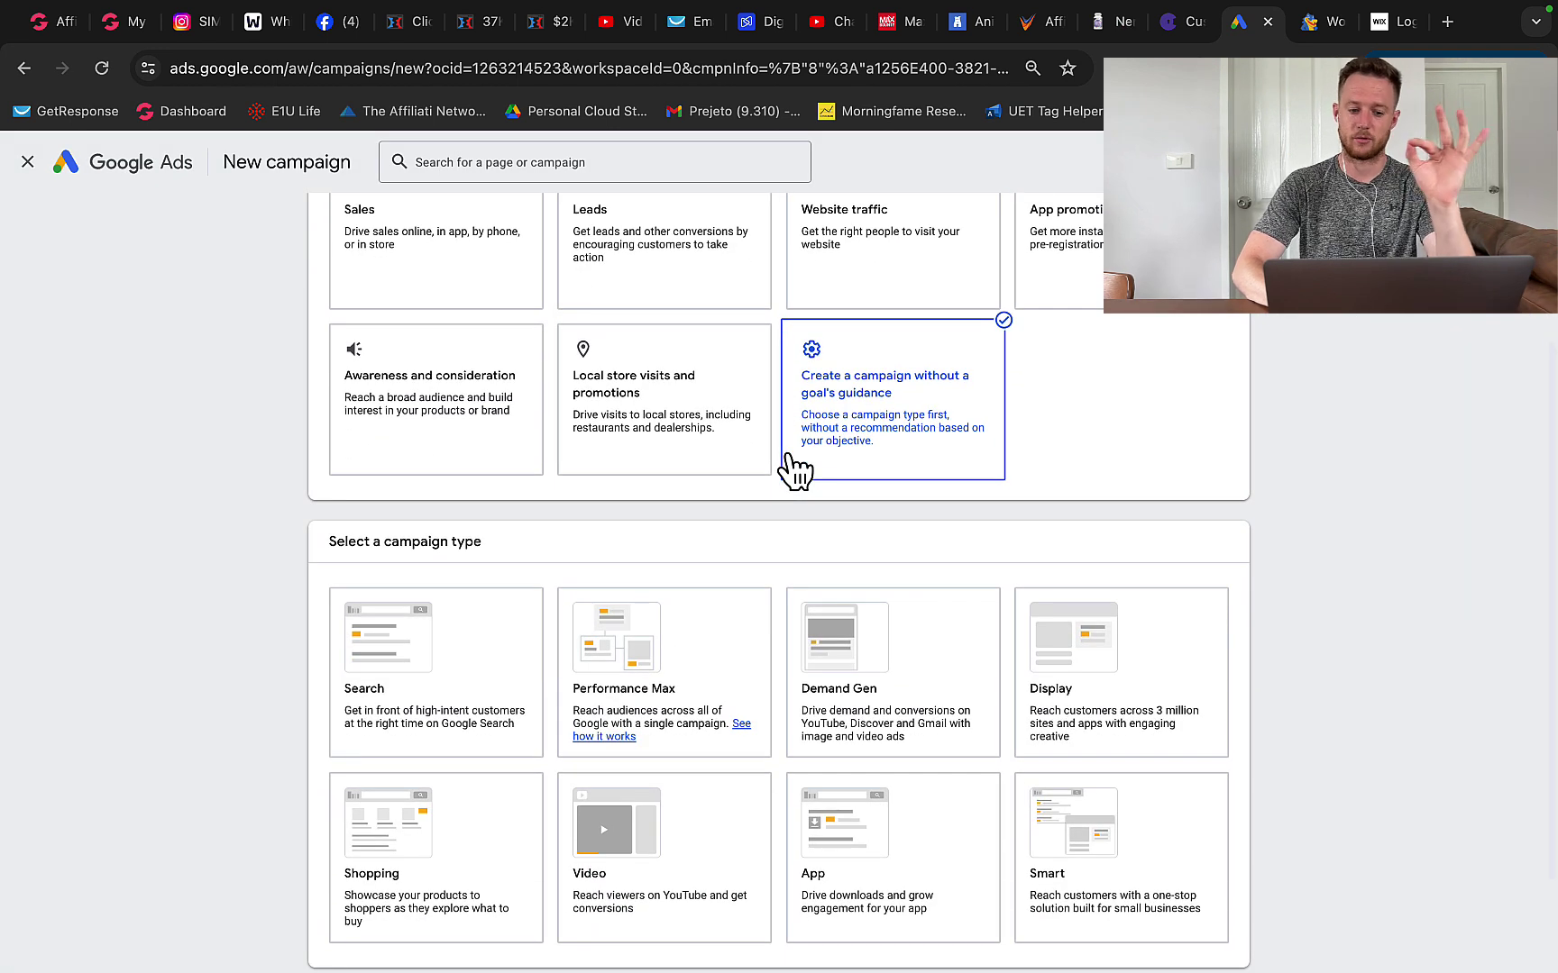
scroll(793, 464, down, 2)
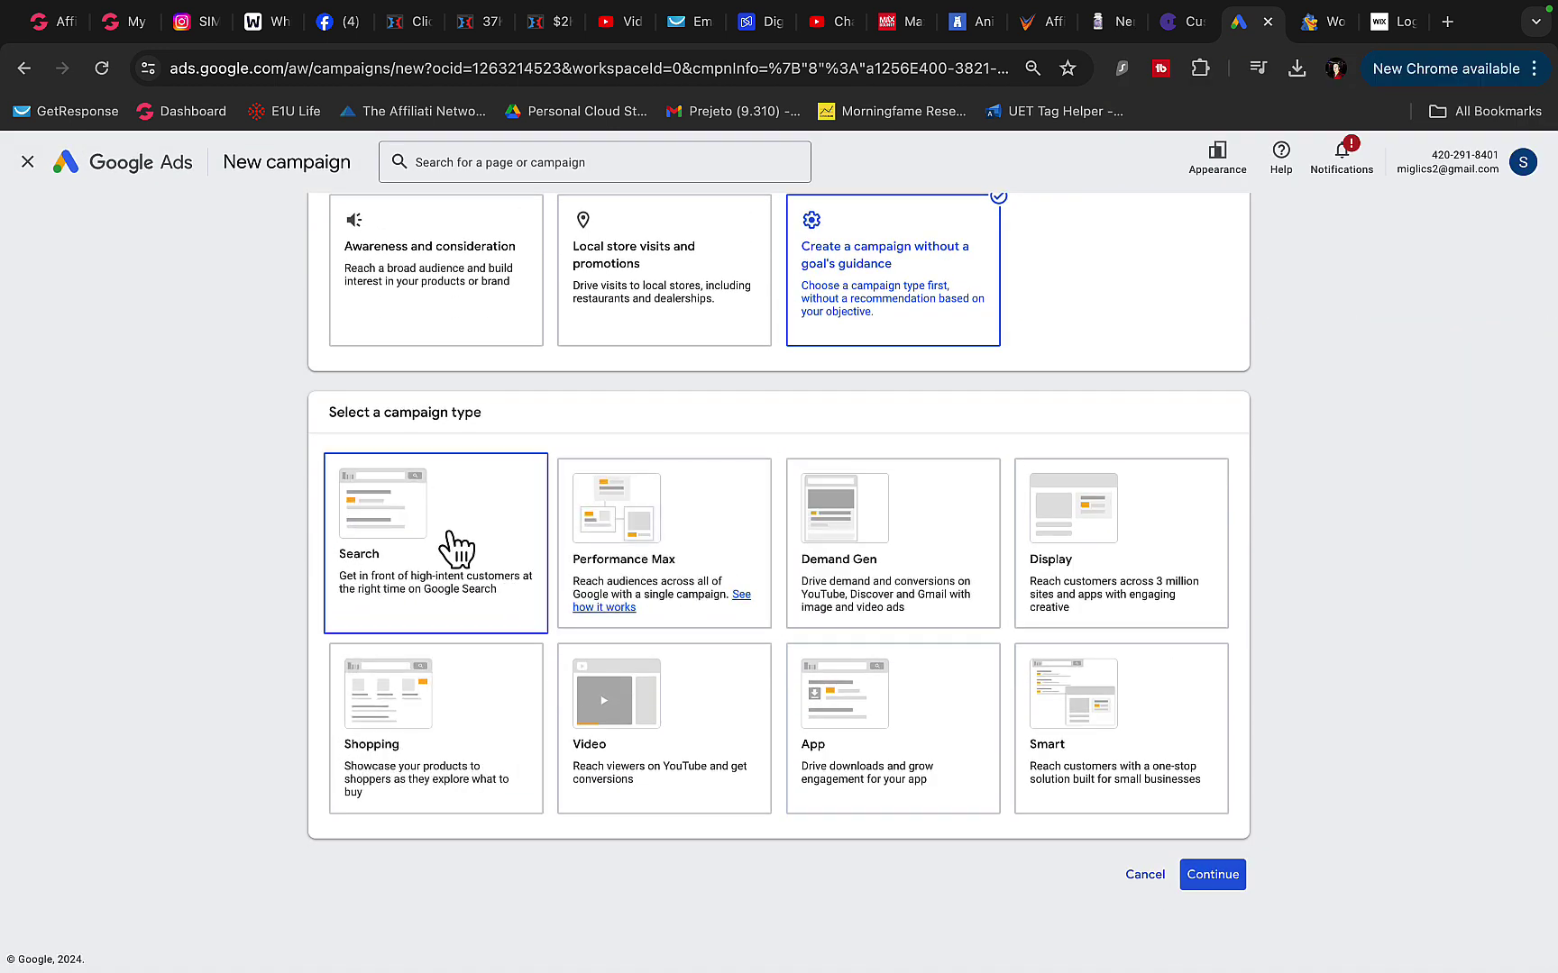
click(433, 510)
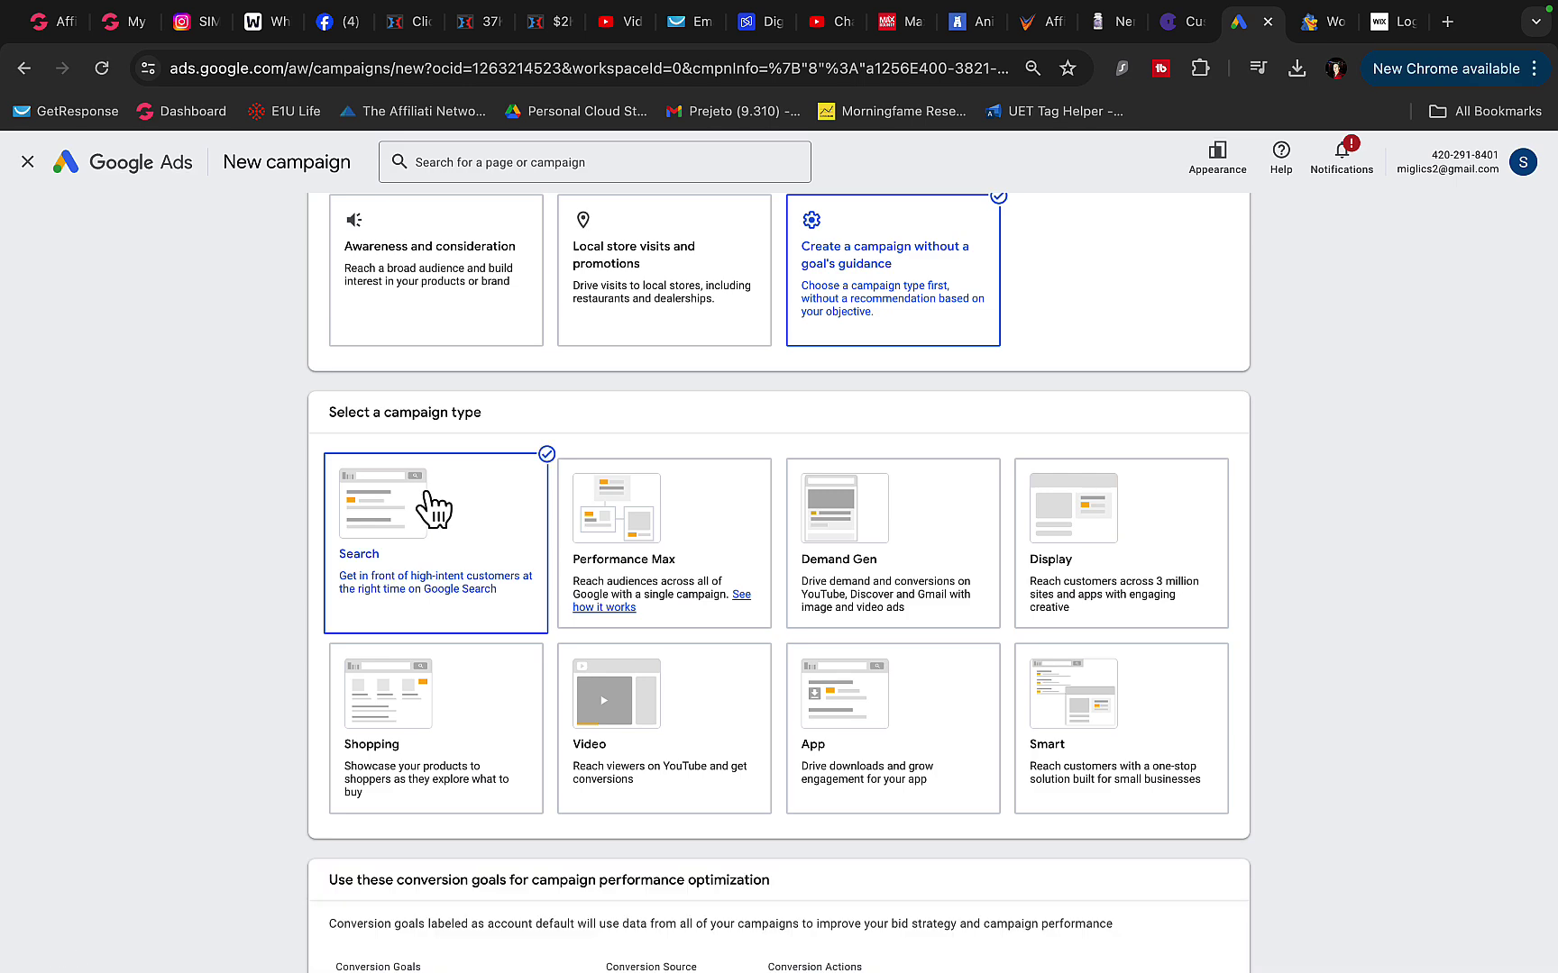
- Name the campaign 'Test' and start it fresh rather than from a saved draft
scroll(469, 501, down, 3)
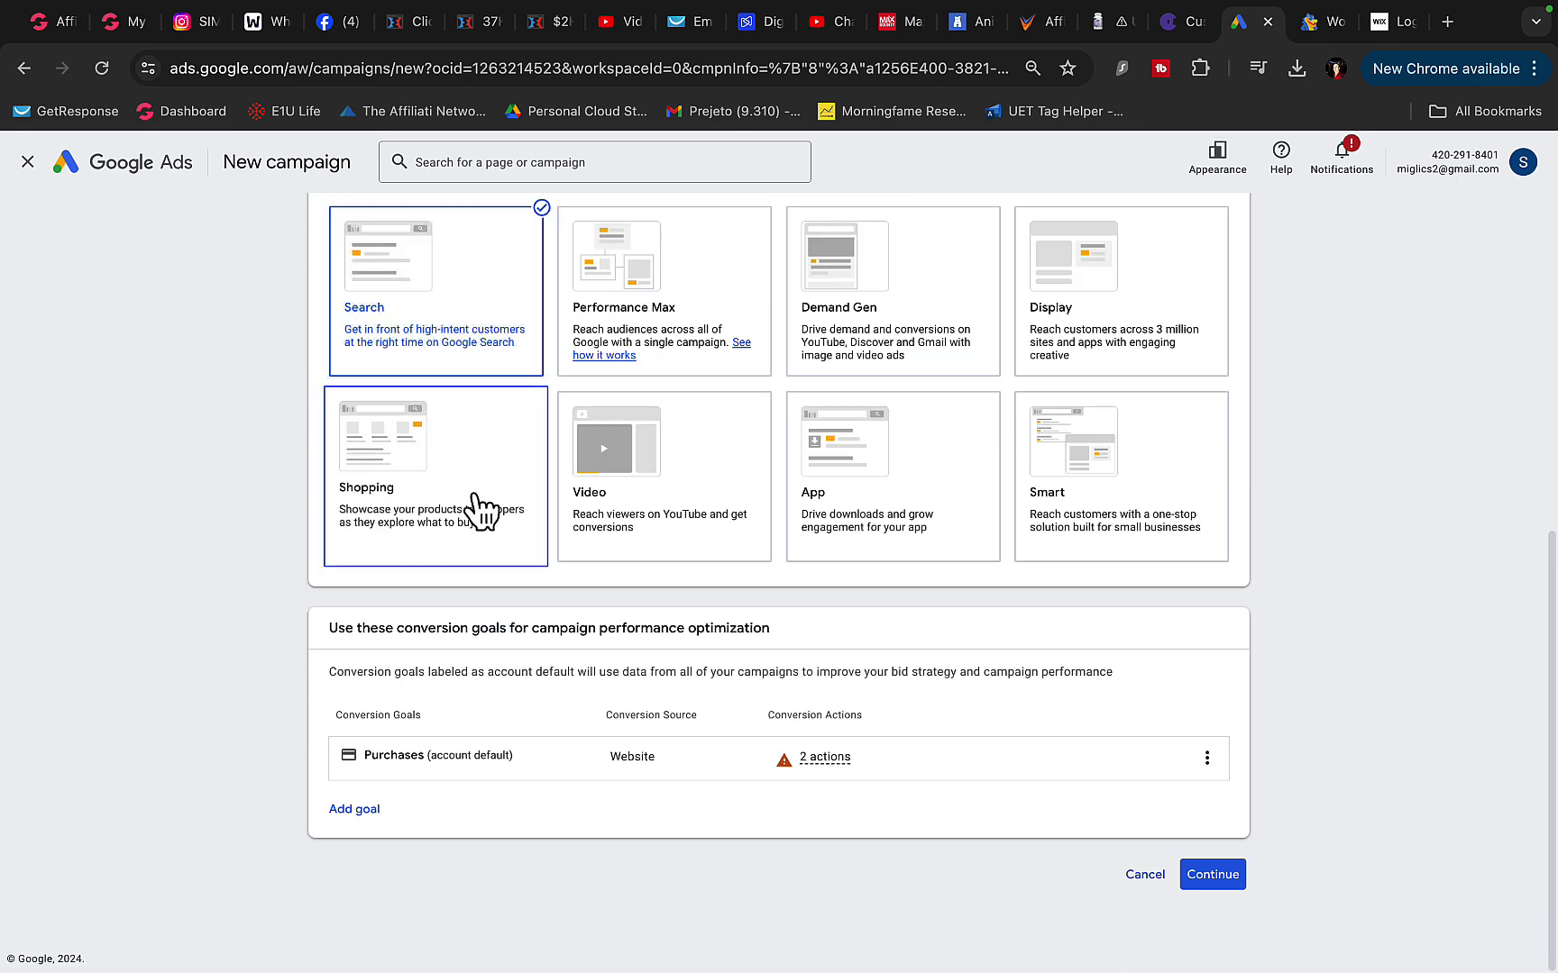
click(1202, 888)
scroll(1005, 545, down, 4)
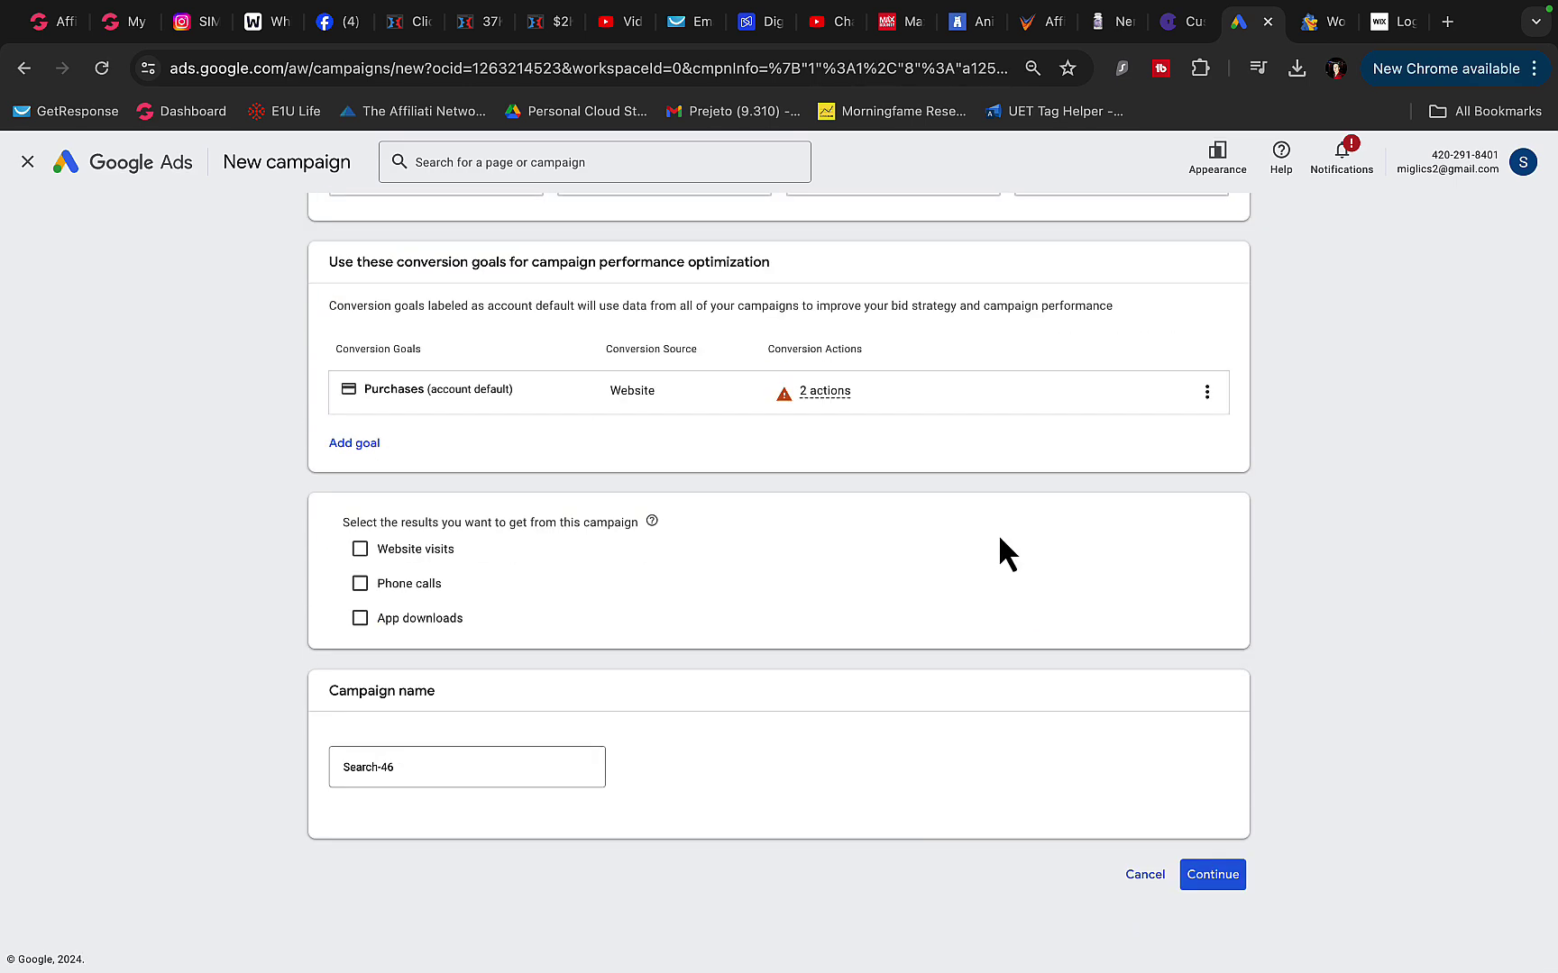
triple_click(400, 768)
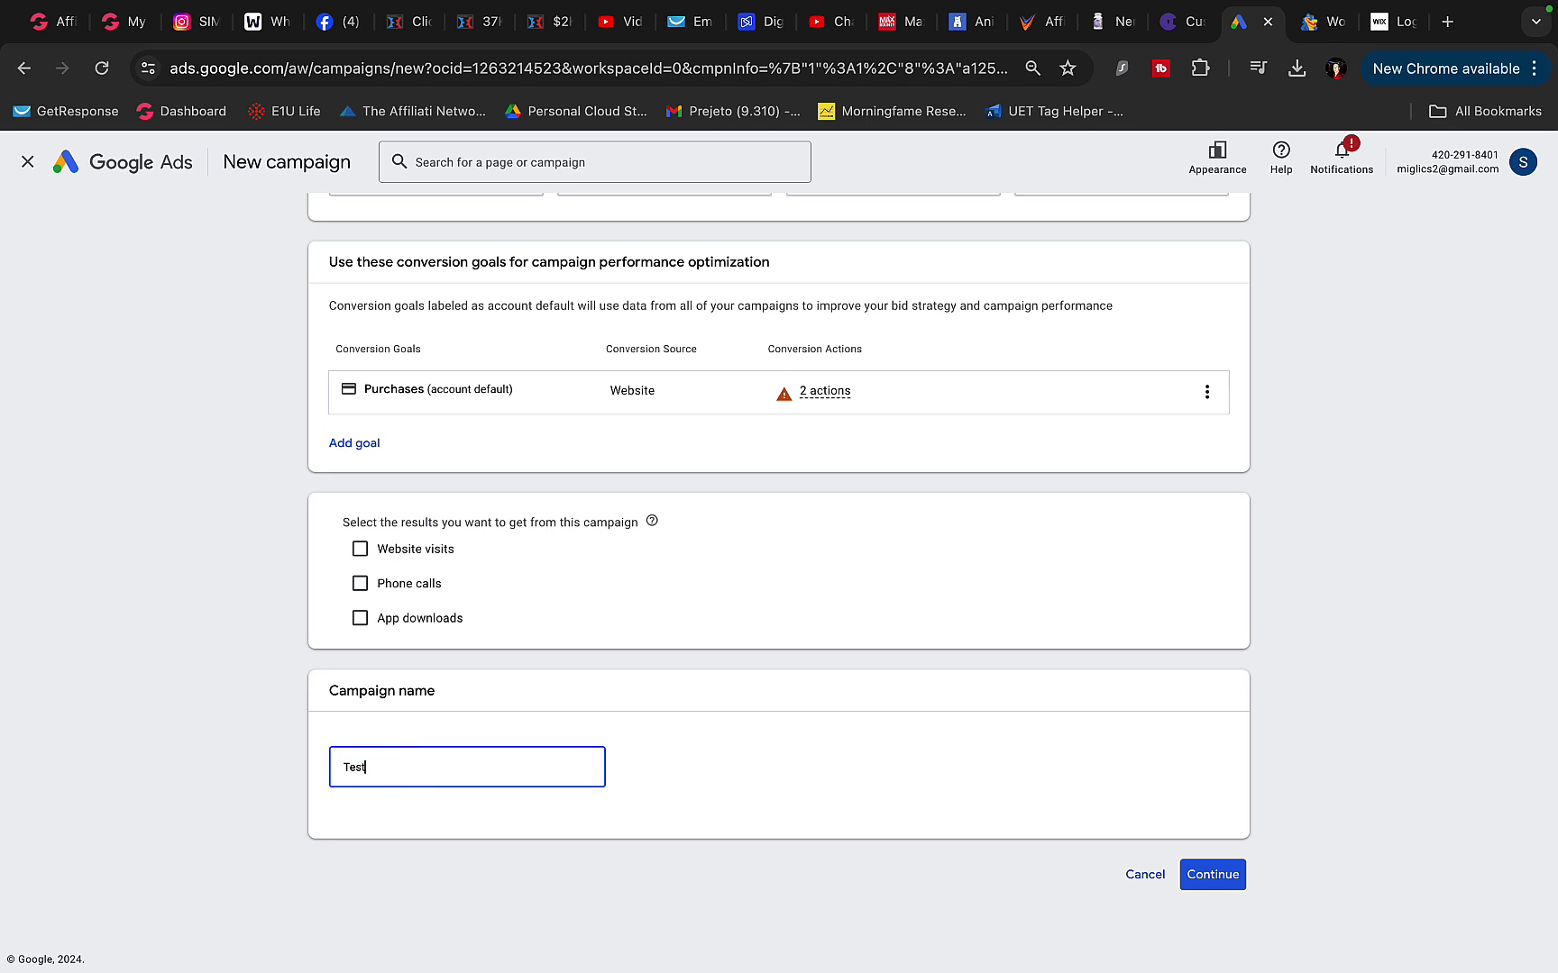
text(Test)
click(1185, 876)
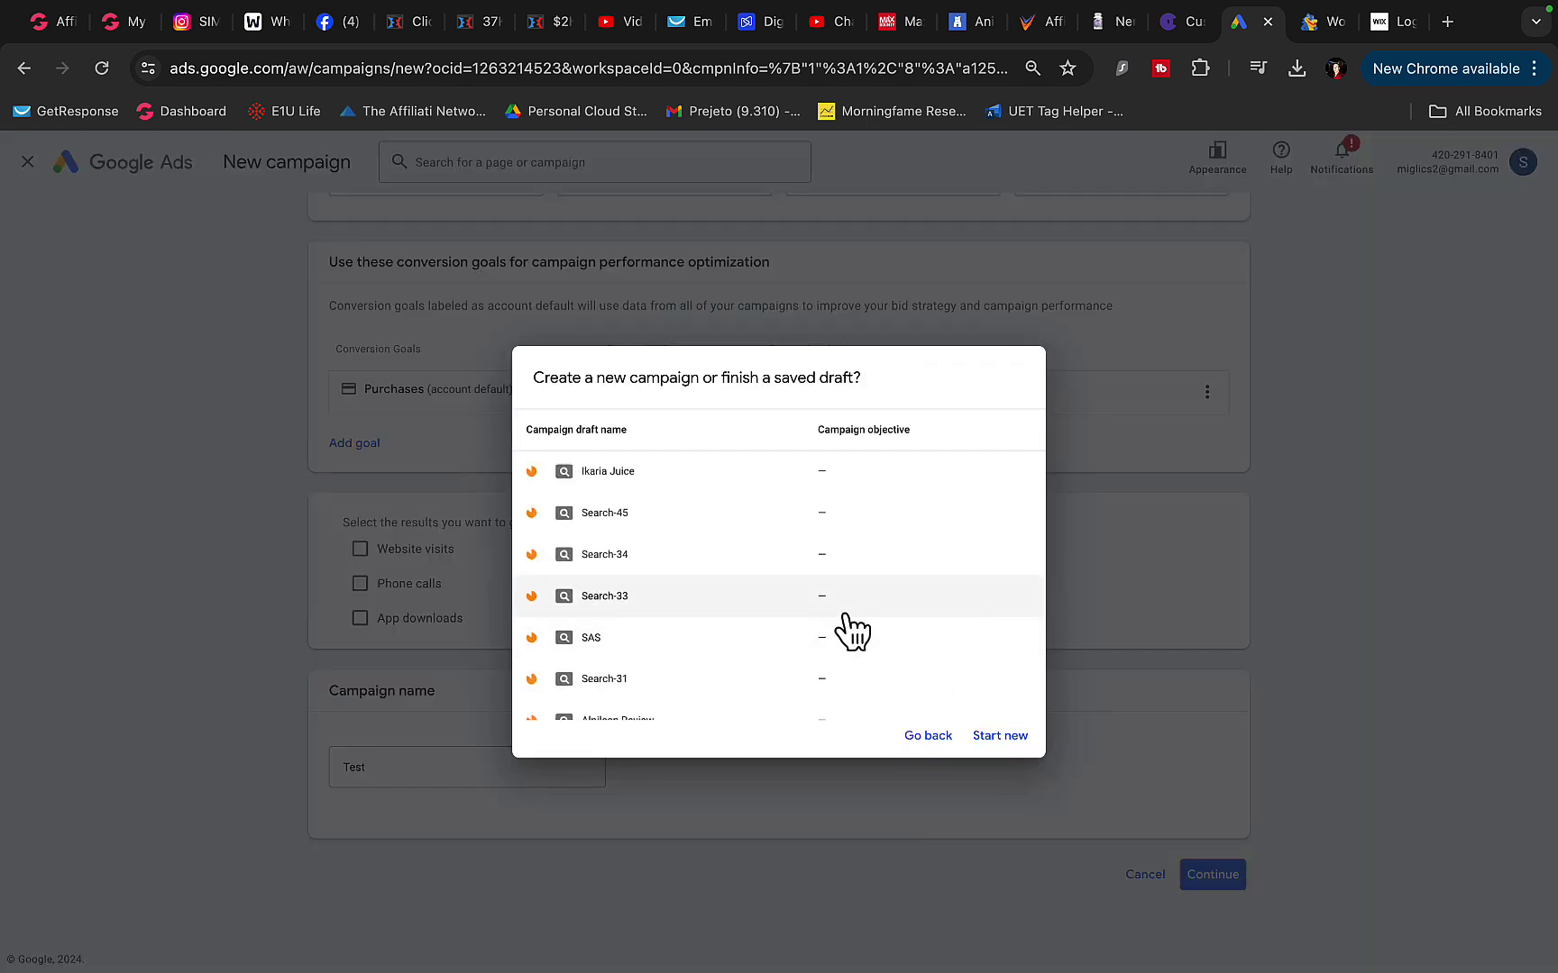
click(1001, 734)
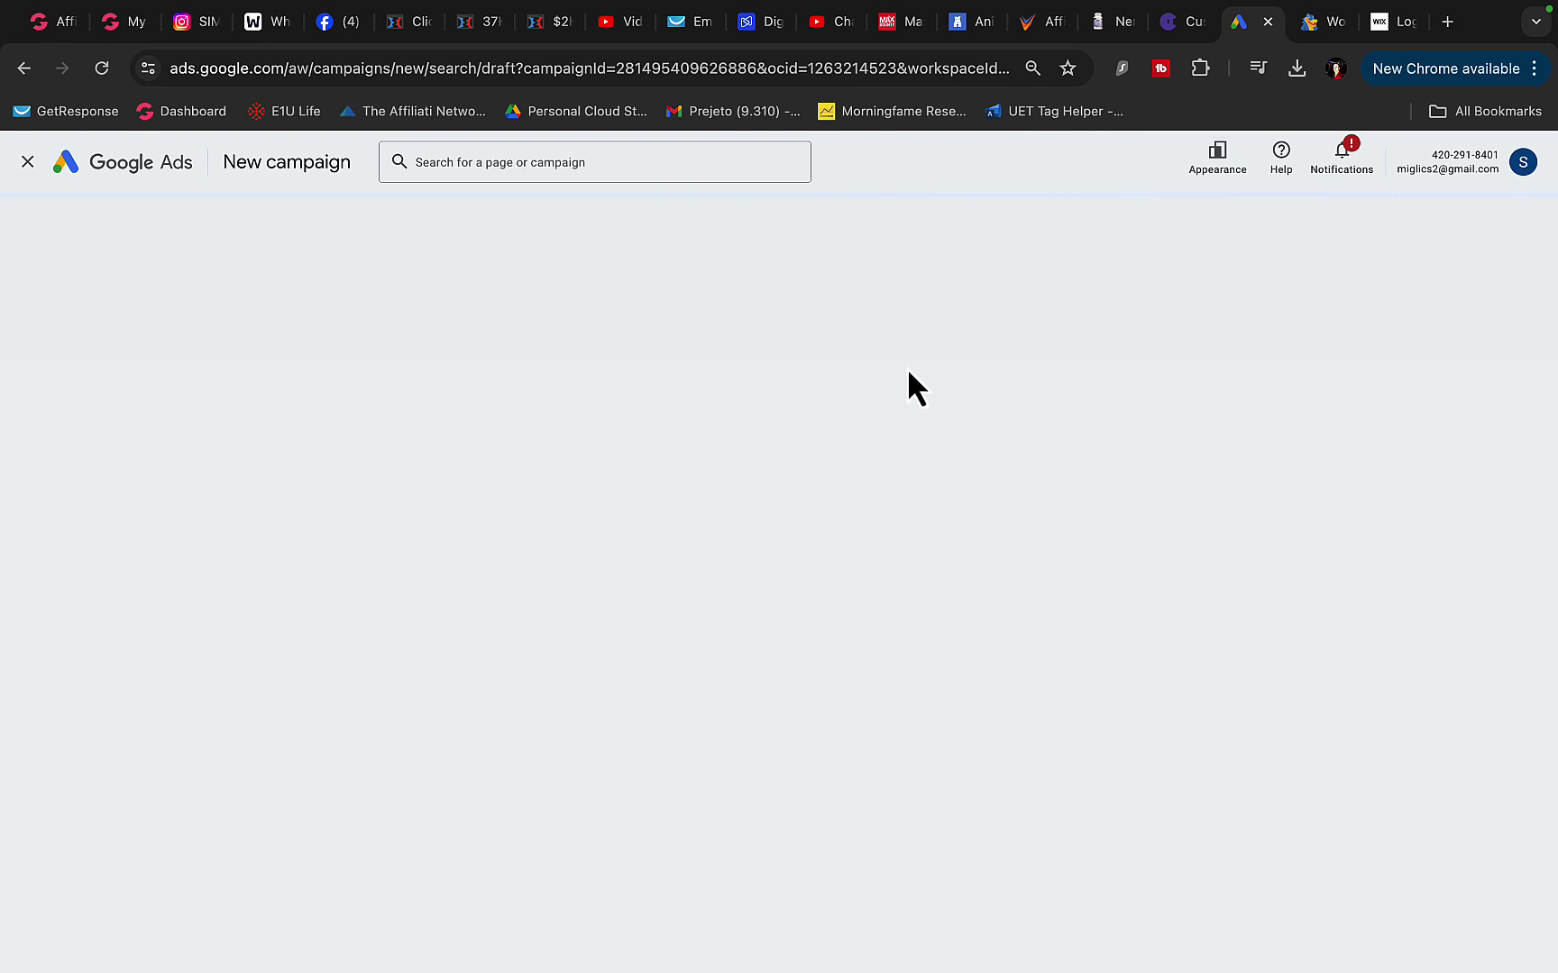
- Set the campaign's Maximum CPC bid limit to $0.50
click(1395, 24)
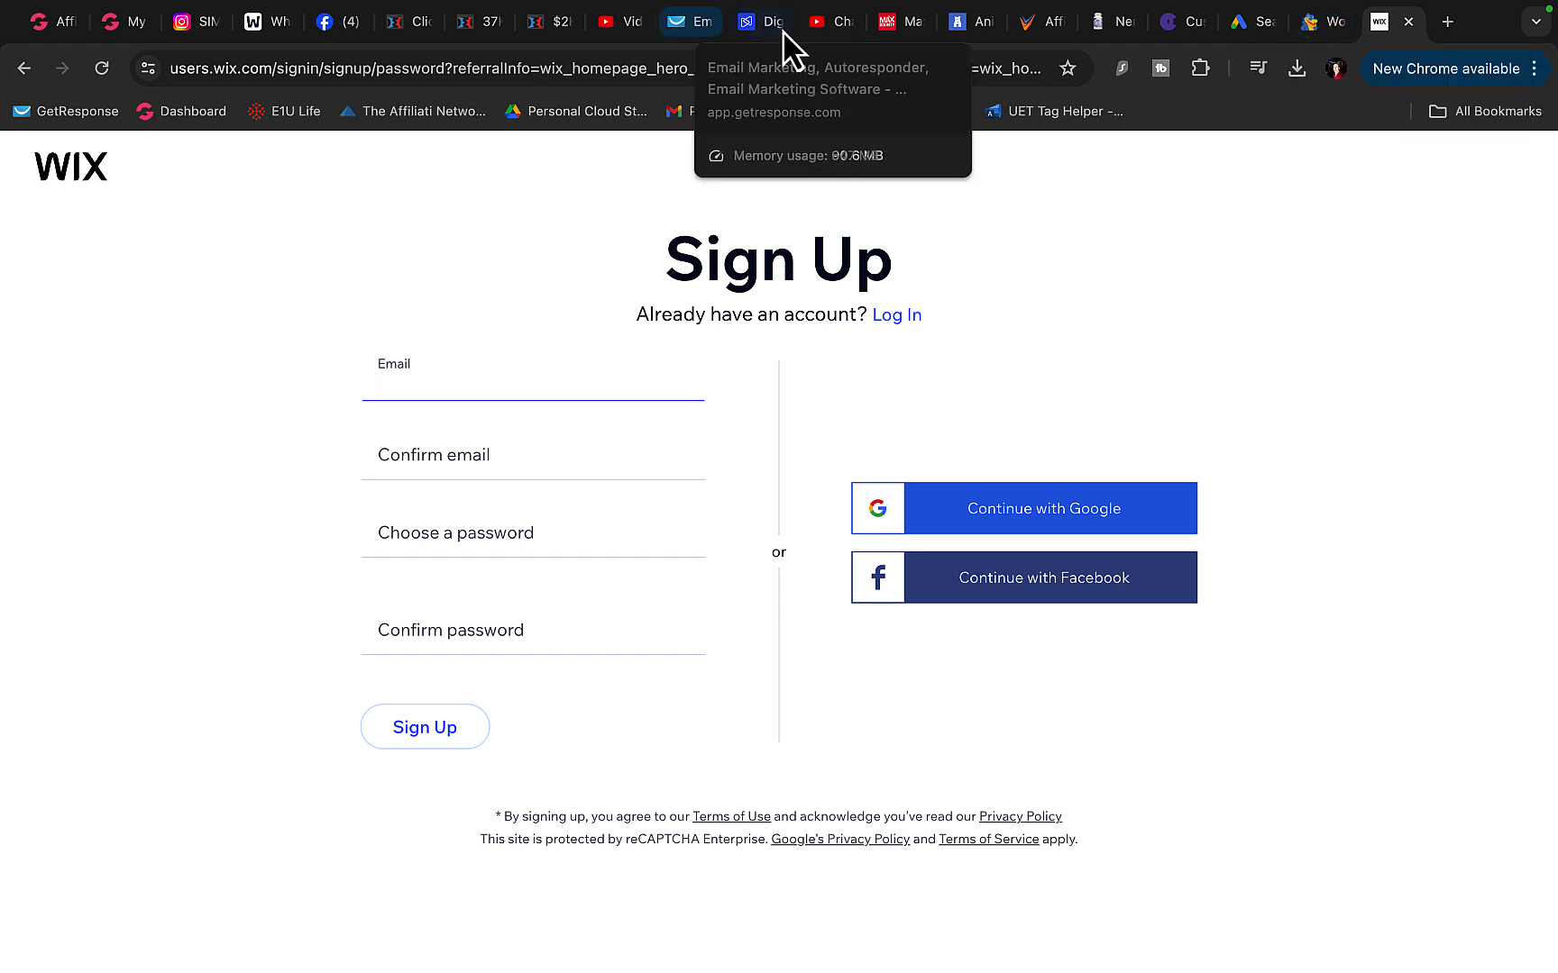
click(1254, 23)
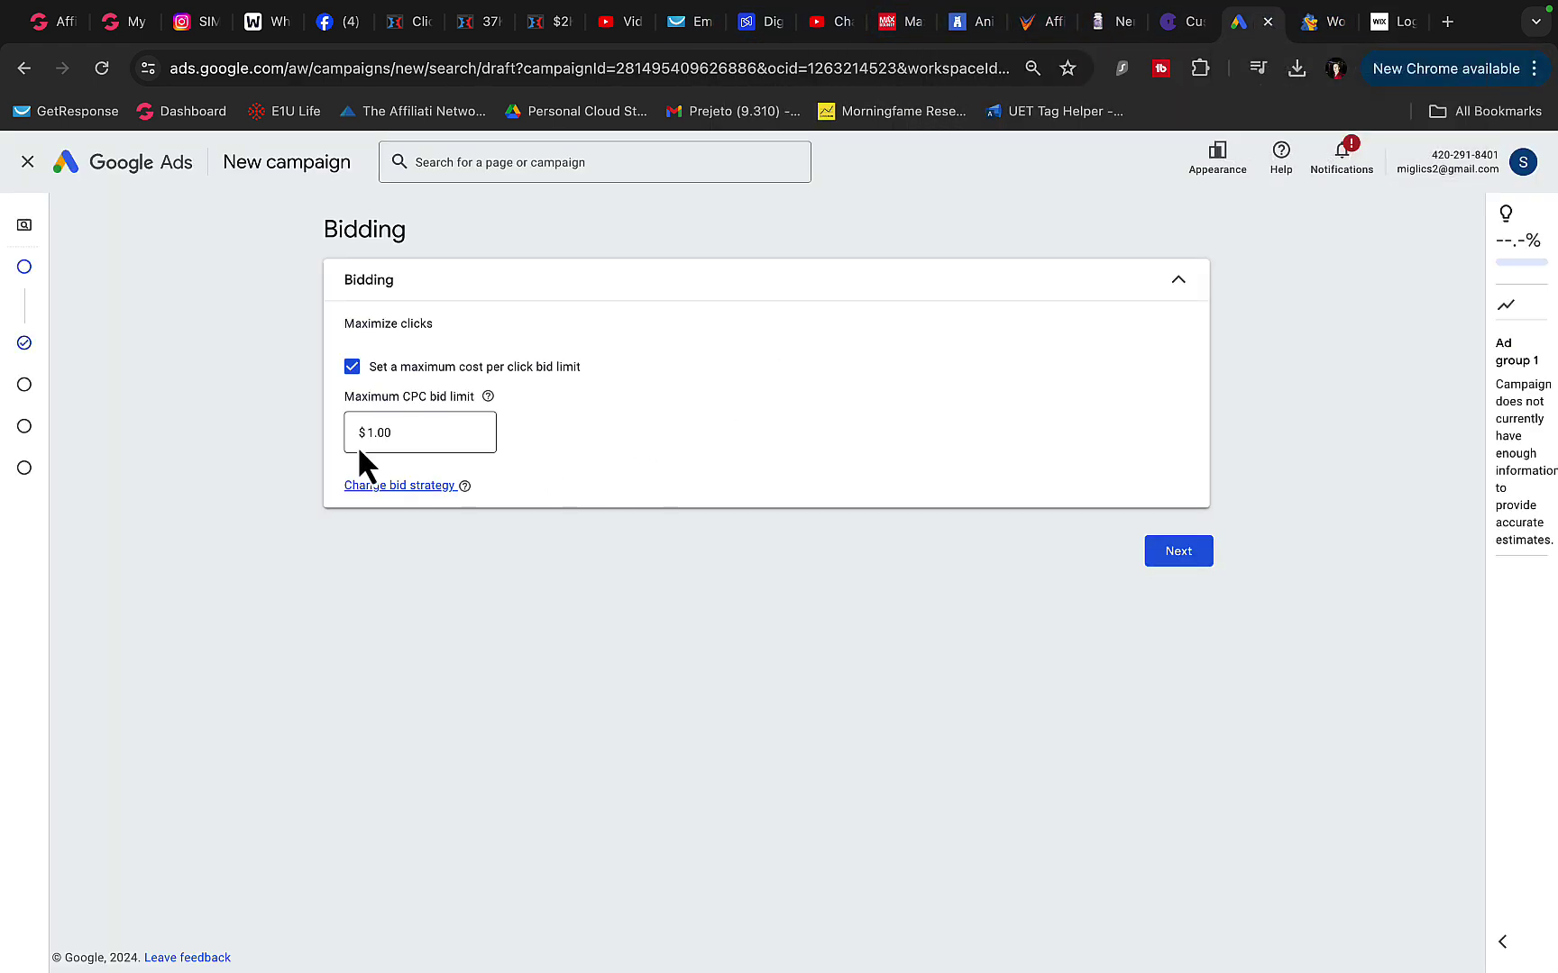
double_click(423, 466)
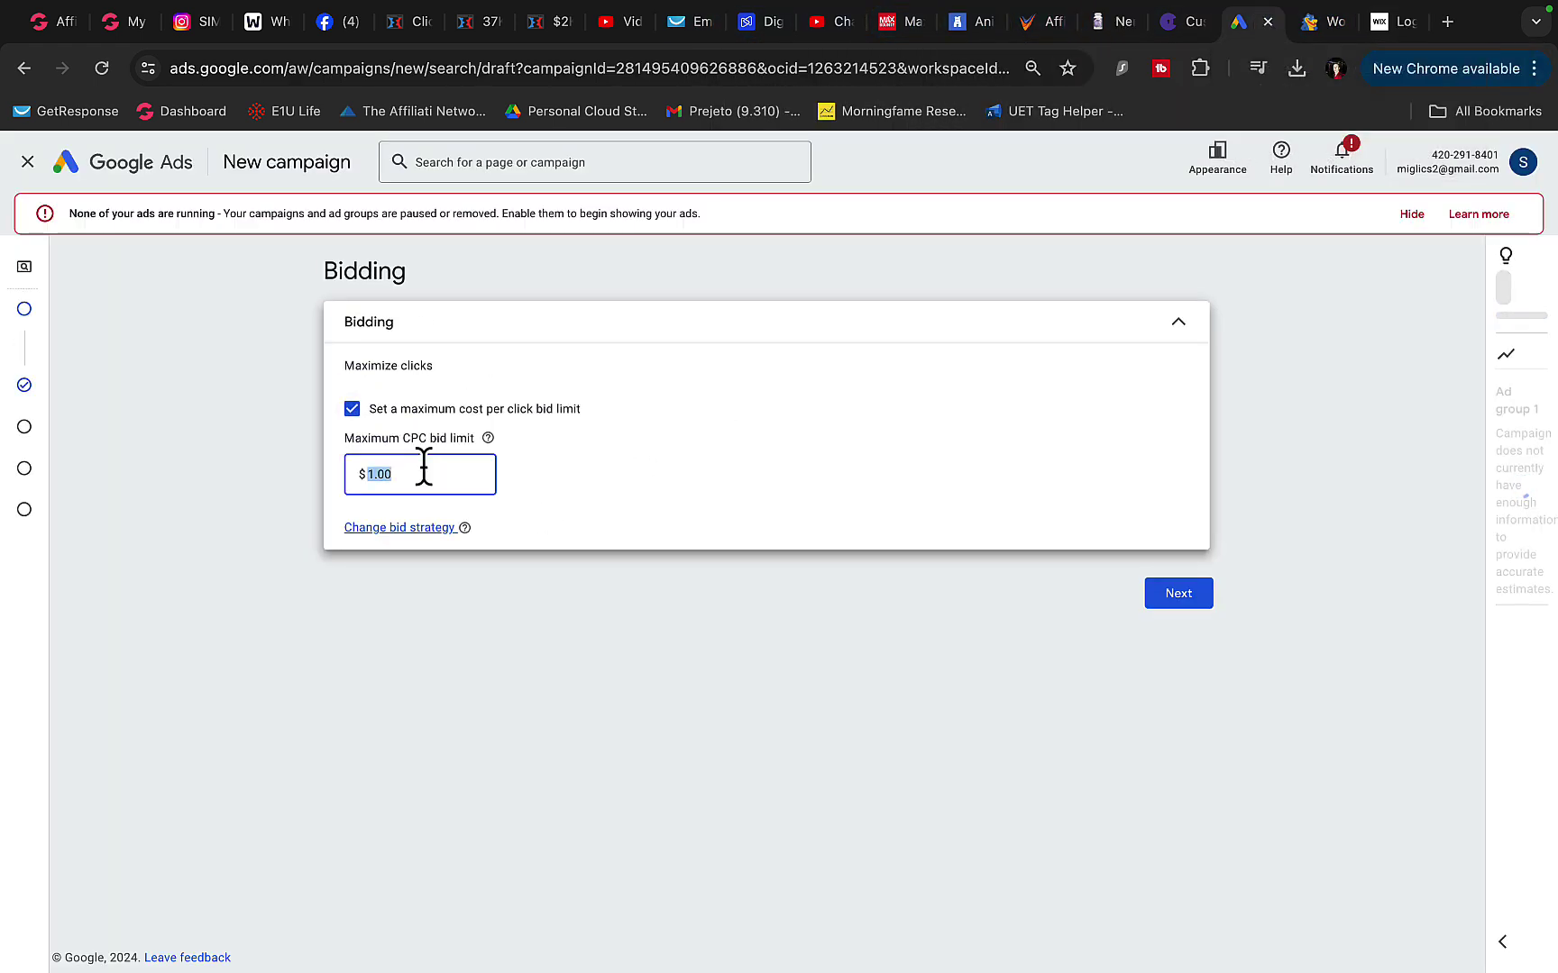
text(0)
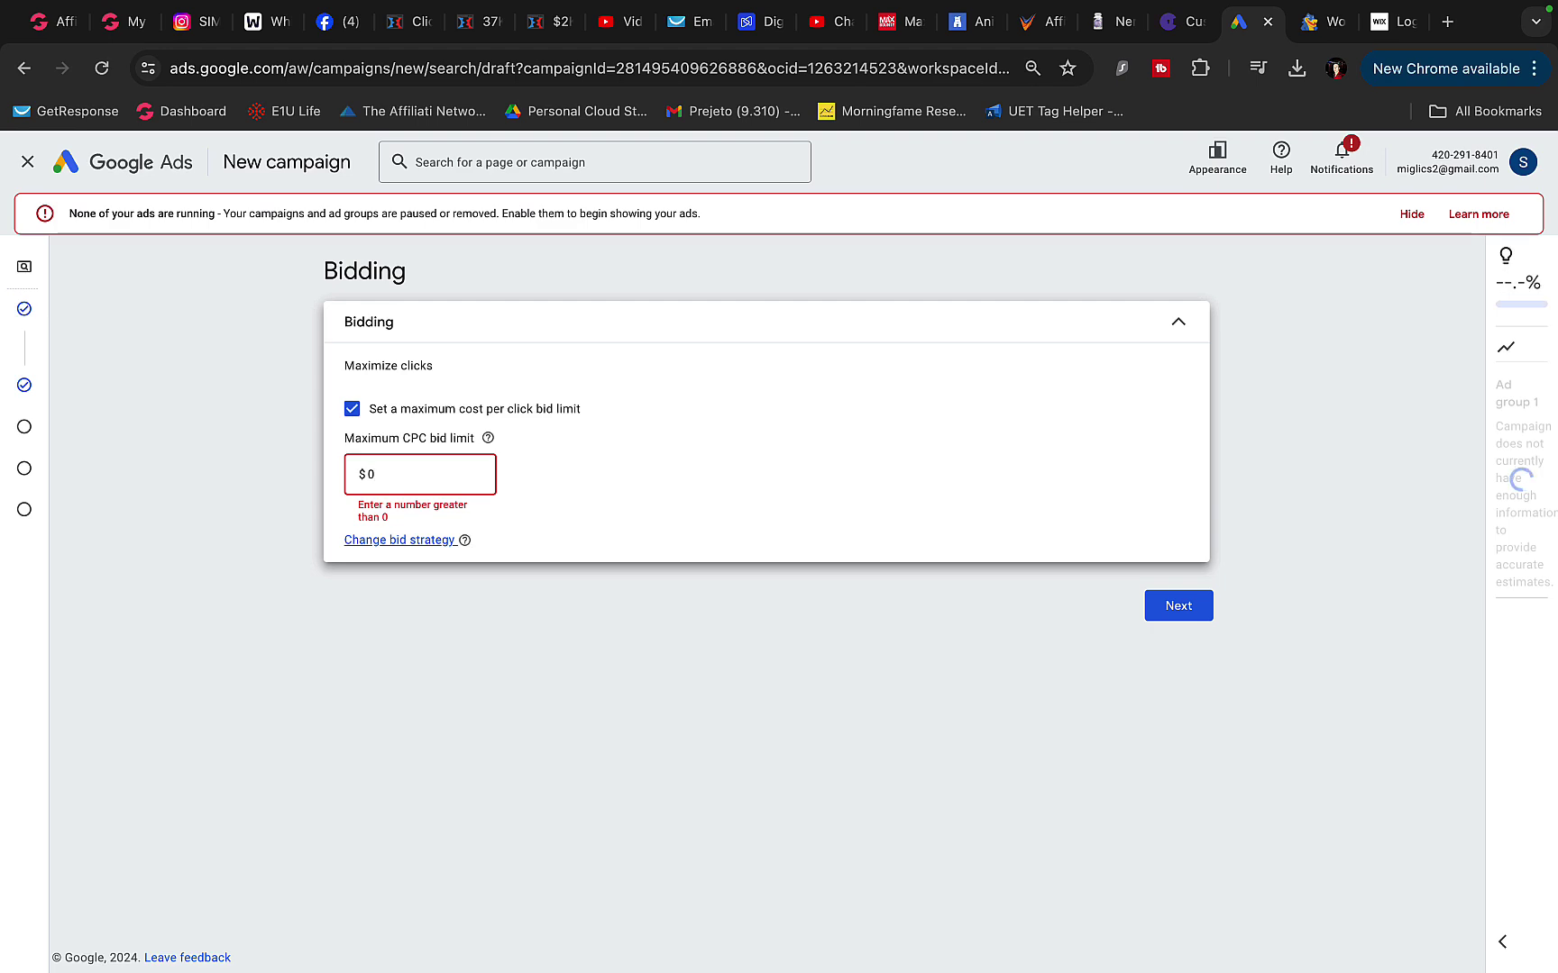
key(BackSpace)
click(983, 620)
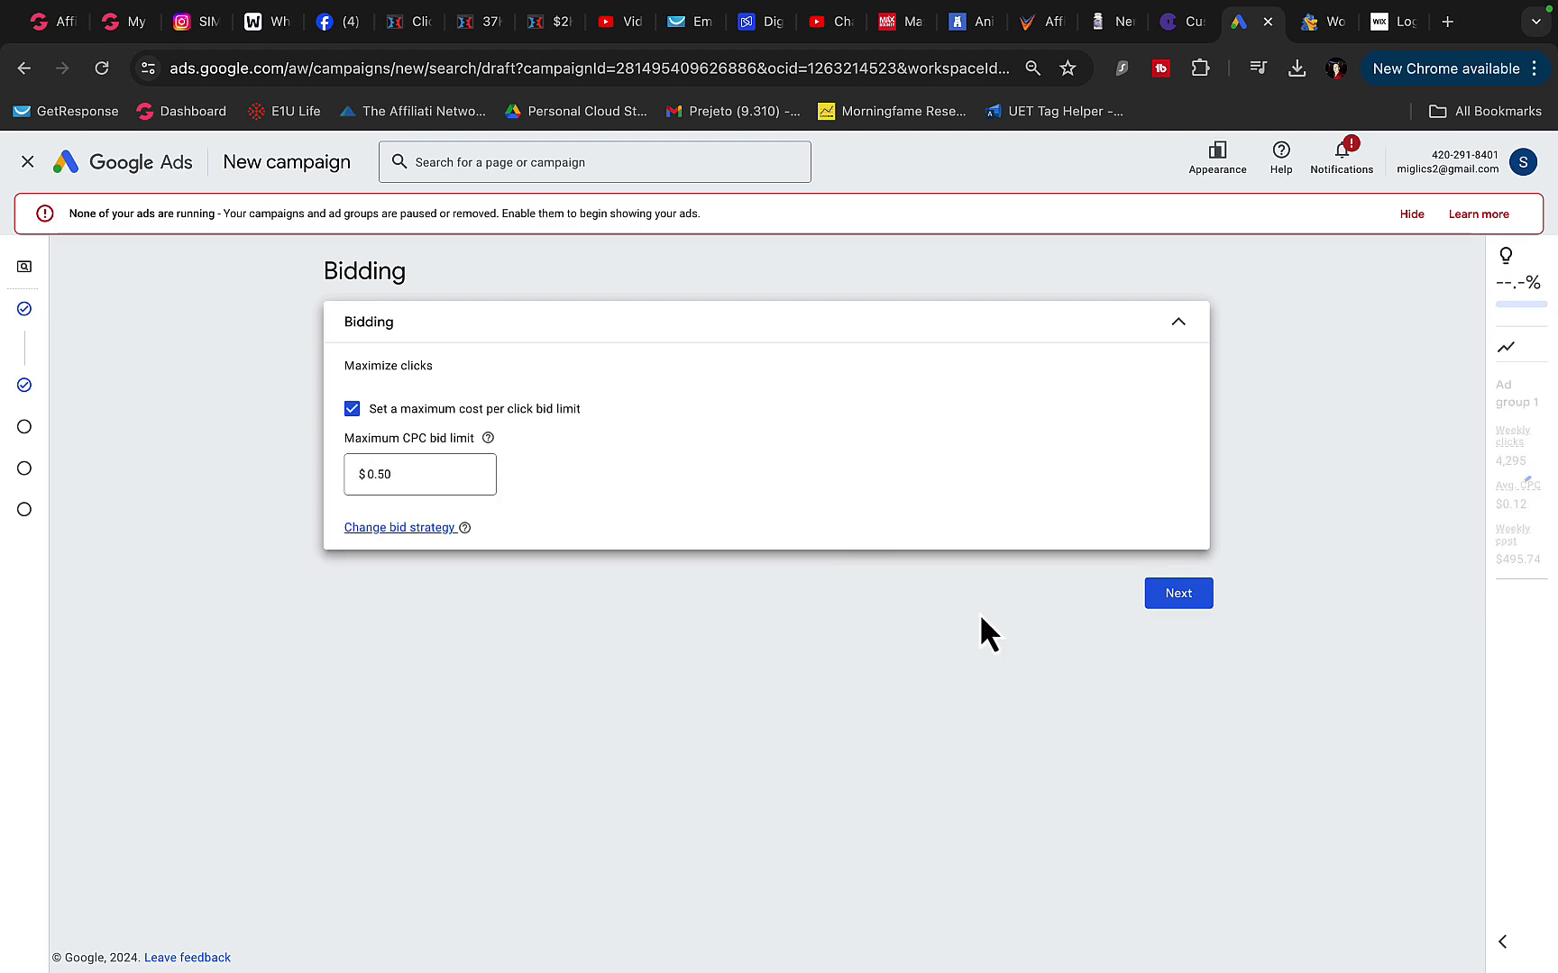
- Accept the campaign settings targeting Canada and United States in English
click(1179, 597)
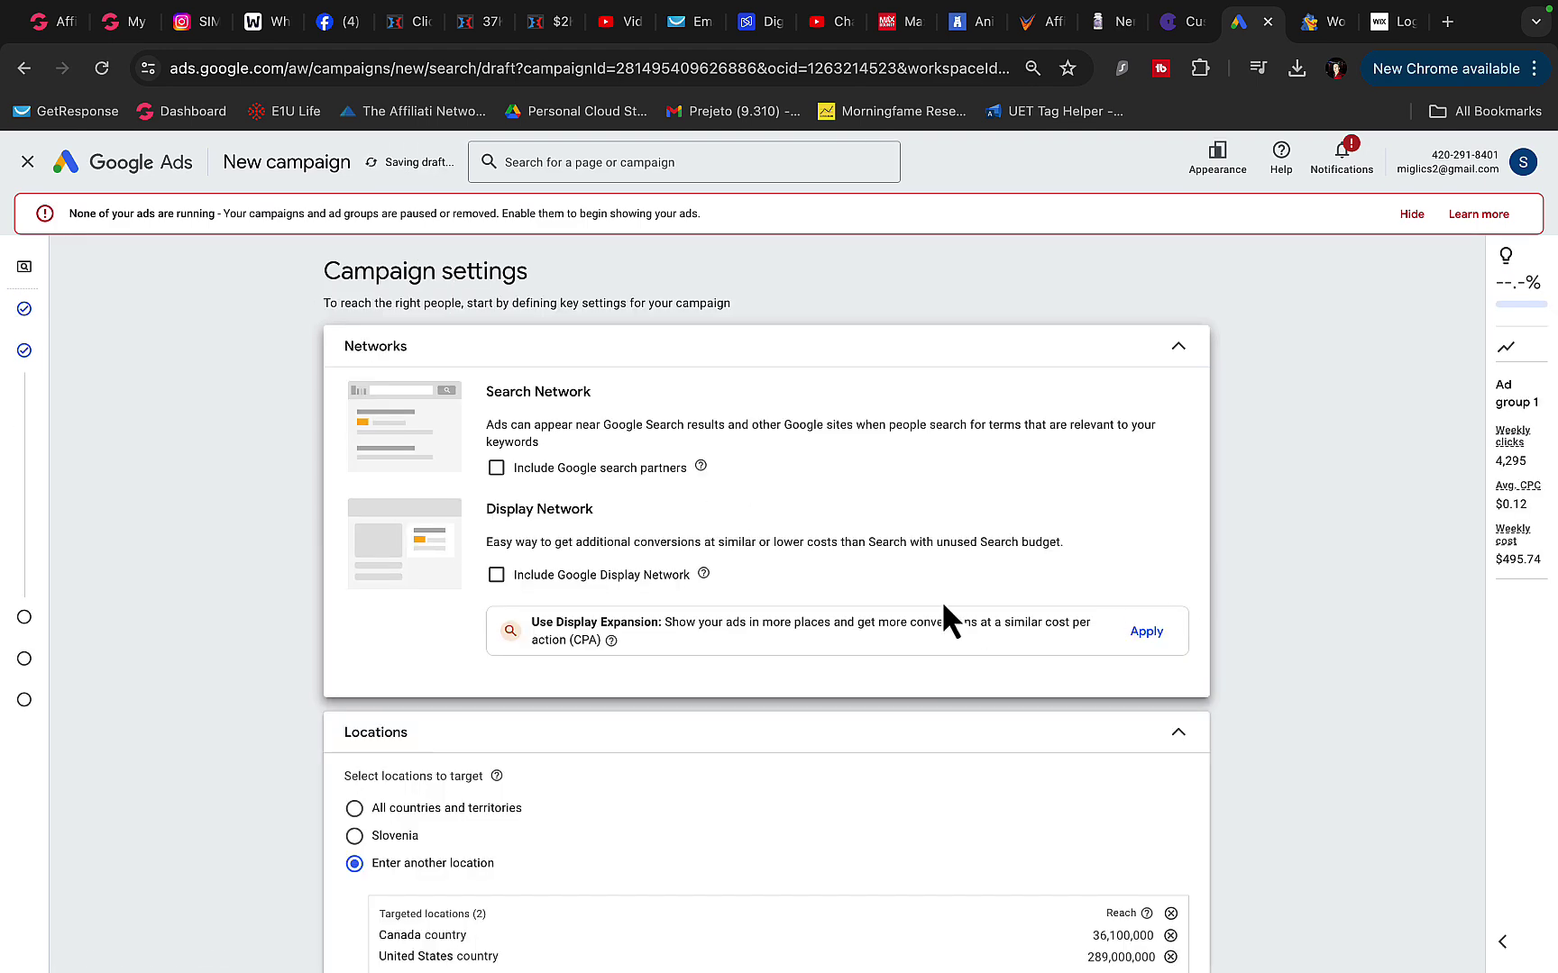
scroll(705, 596, down, 6)
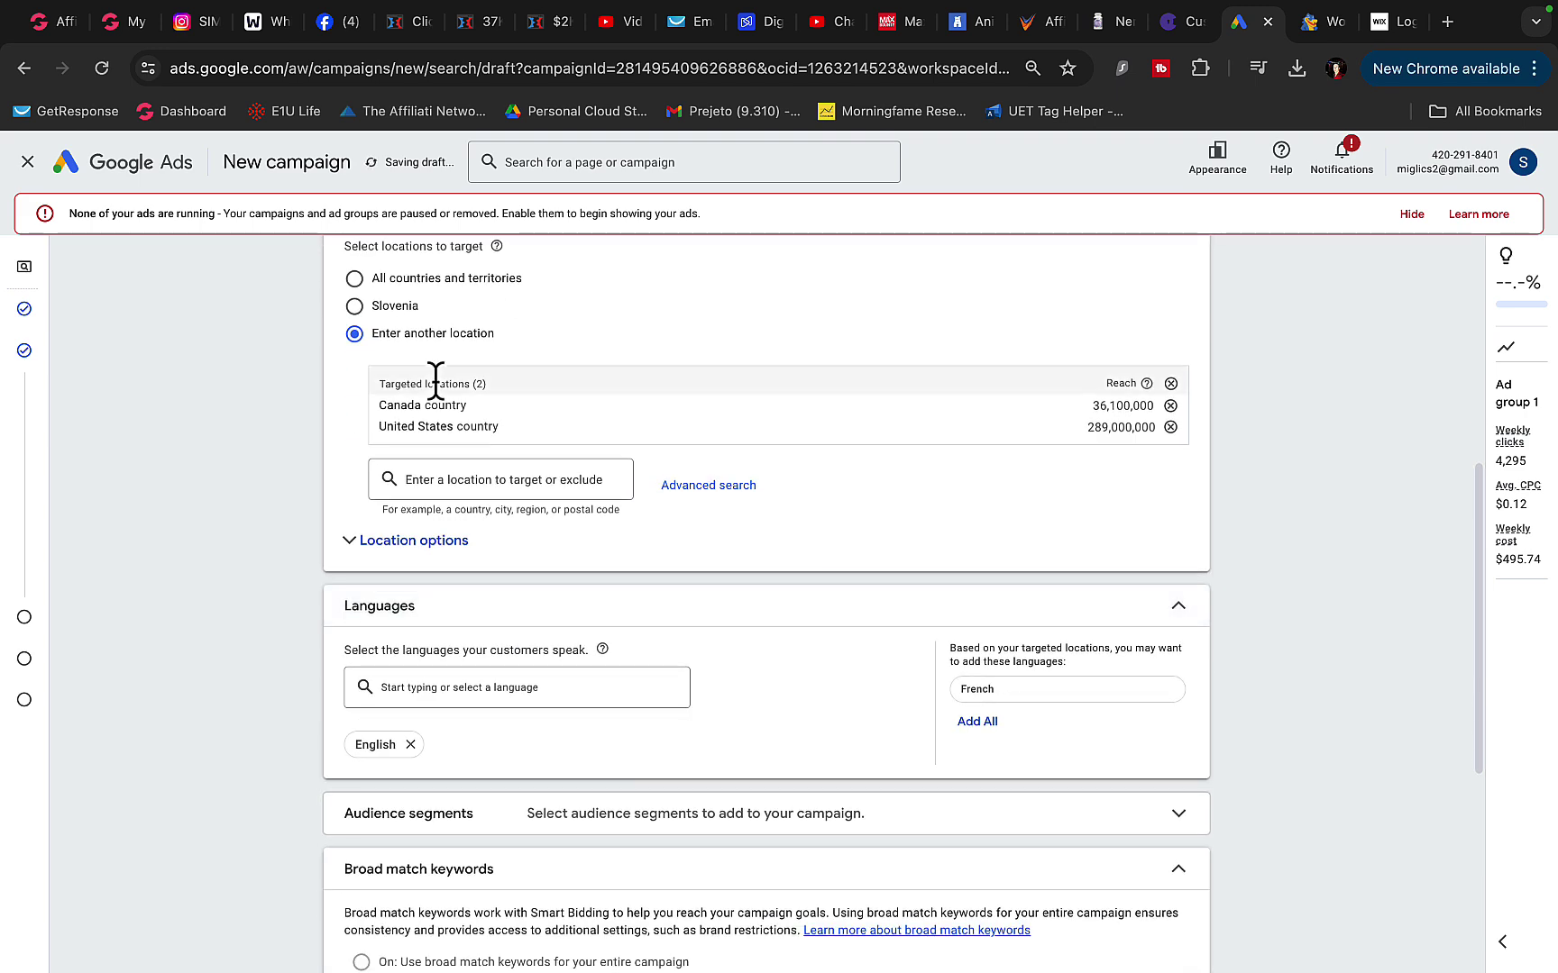
scroll(415, 410, down, 2)
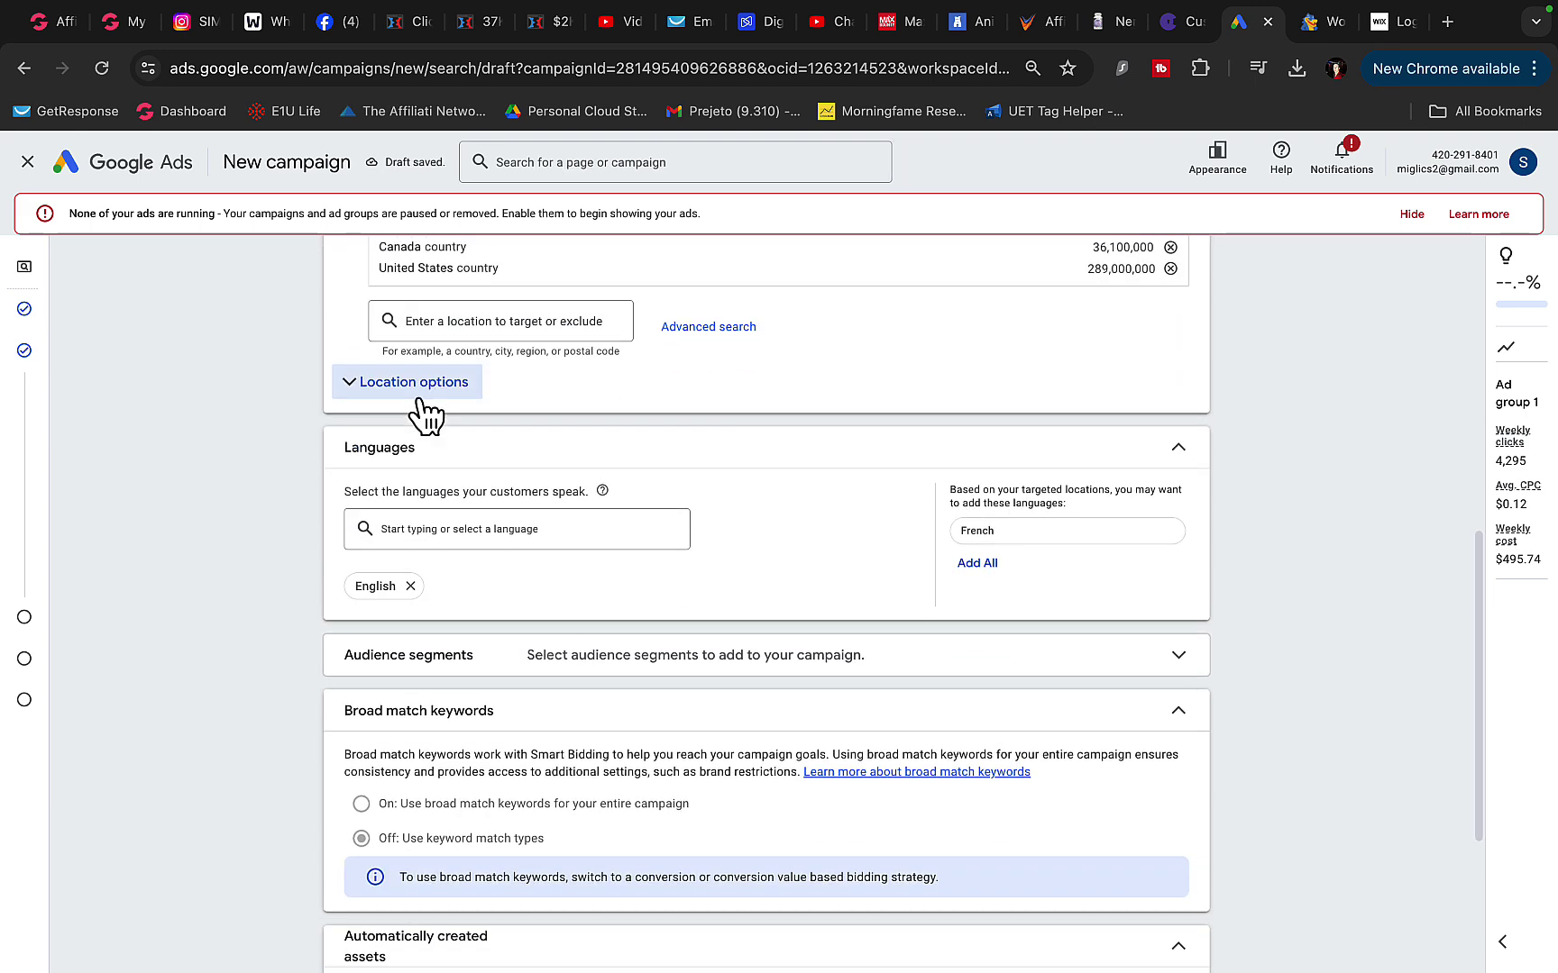
scroll(383, 392, down, 3)
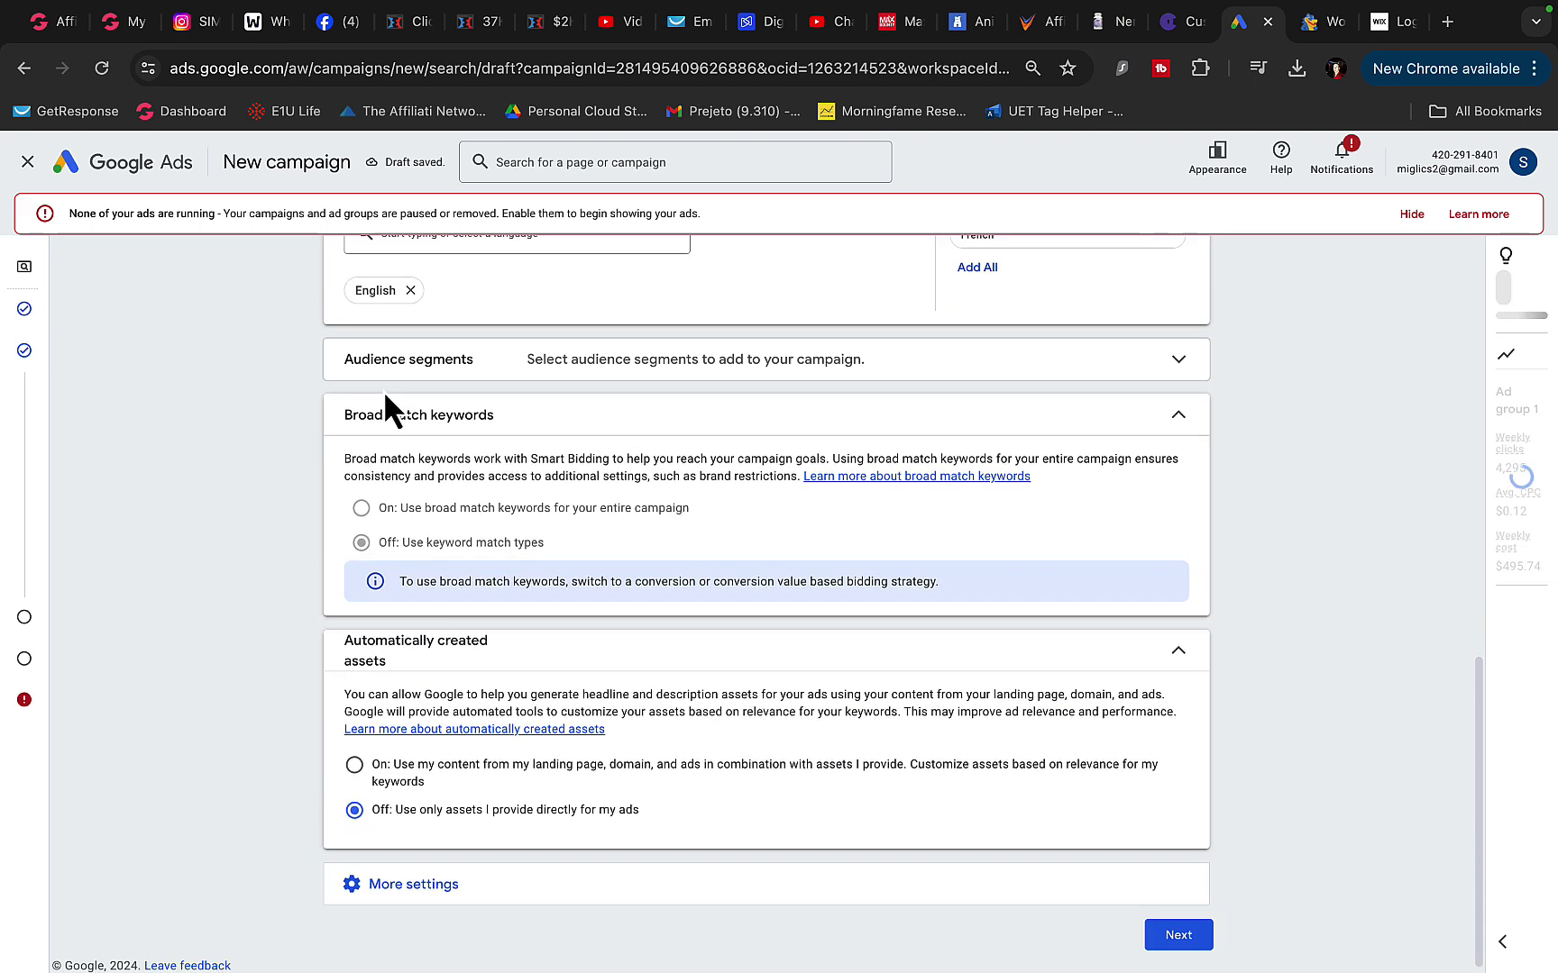
scroll(1037, 929, down, 1)
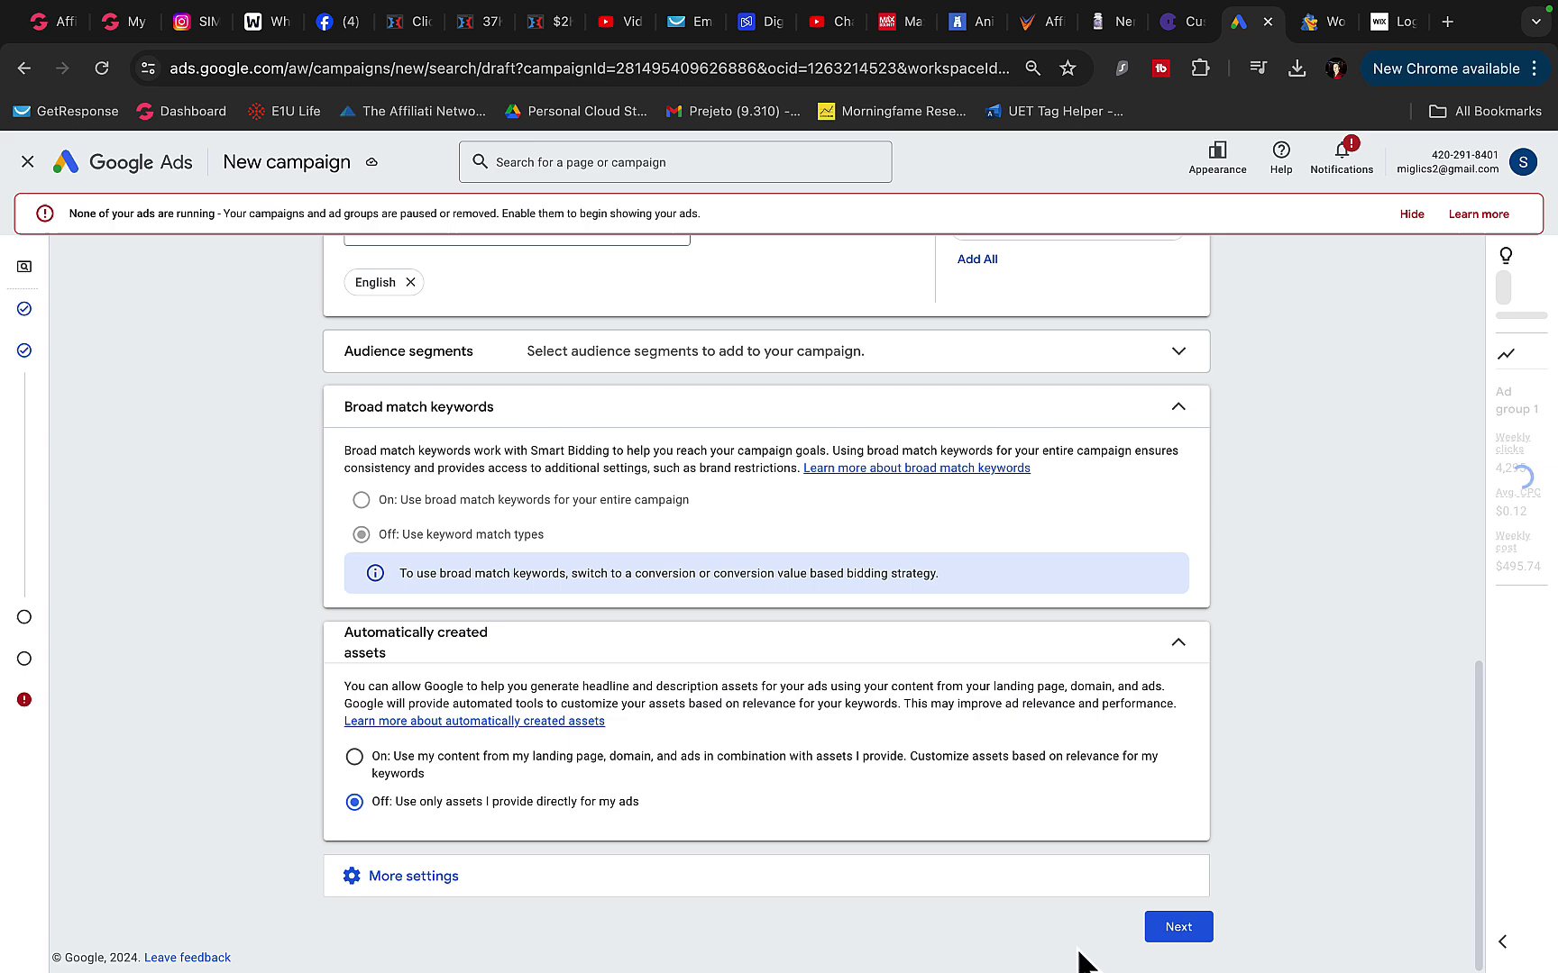
click(1178, 927)
- Clear Ad group 1's existing keyword list, then return to OfferVault's similar offers
scroll(431, 643, down, 1)
key(ctrl+a)
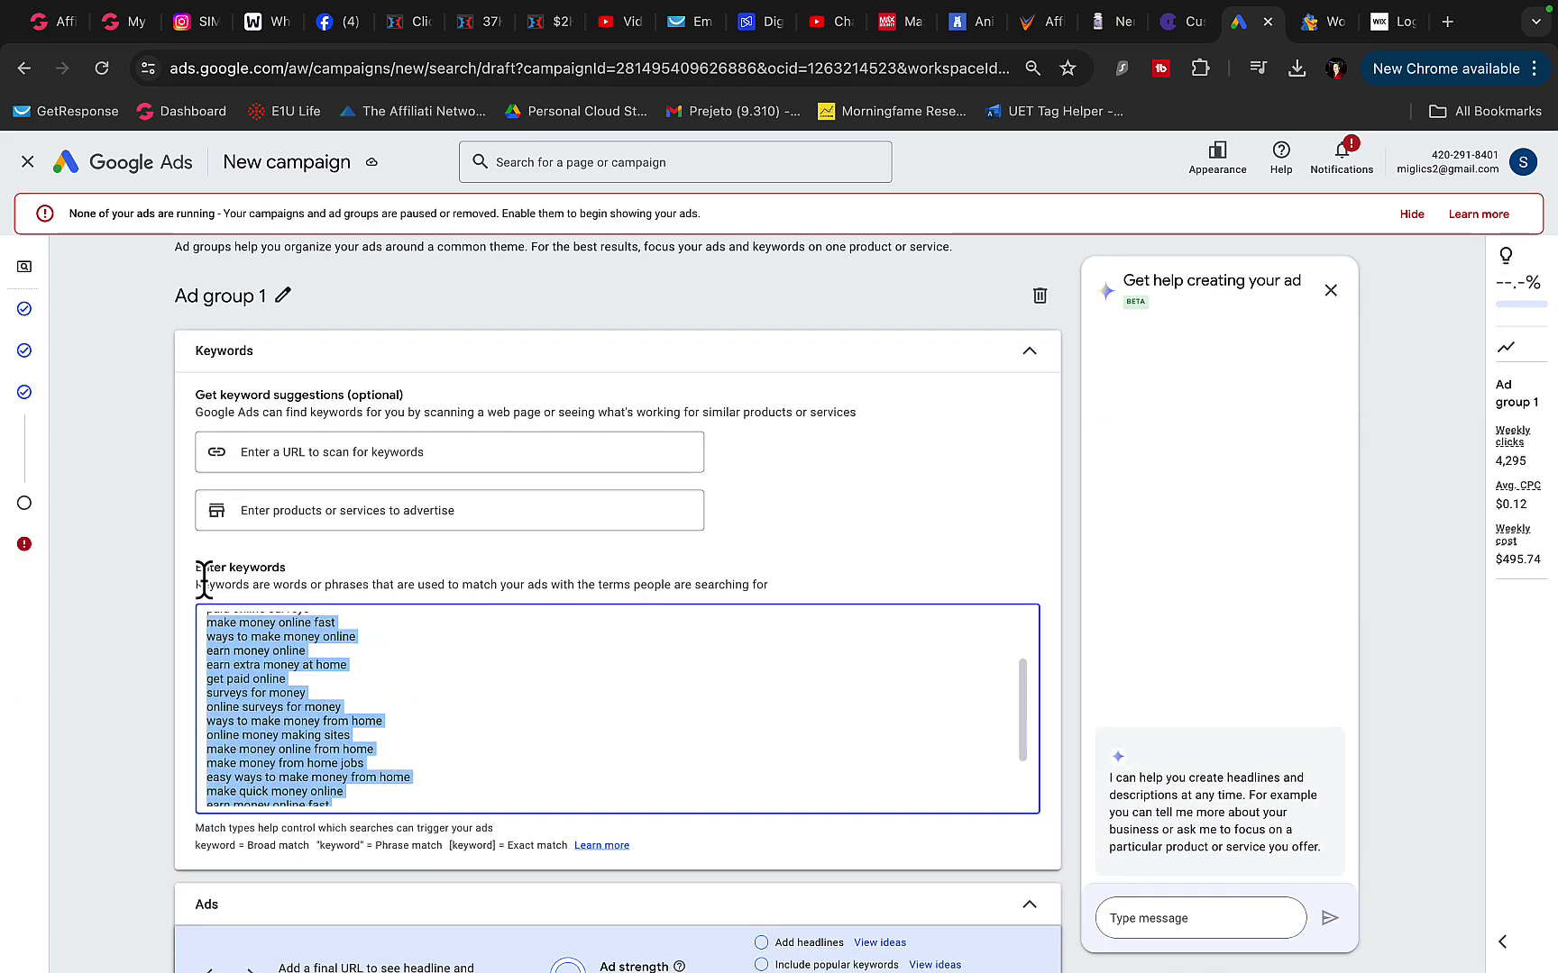
key(ctrl+z)
key(ctrl+a)
key(BackSpace)
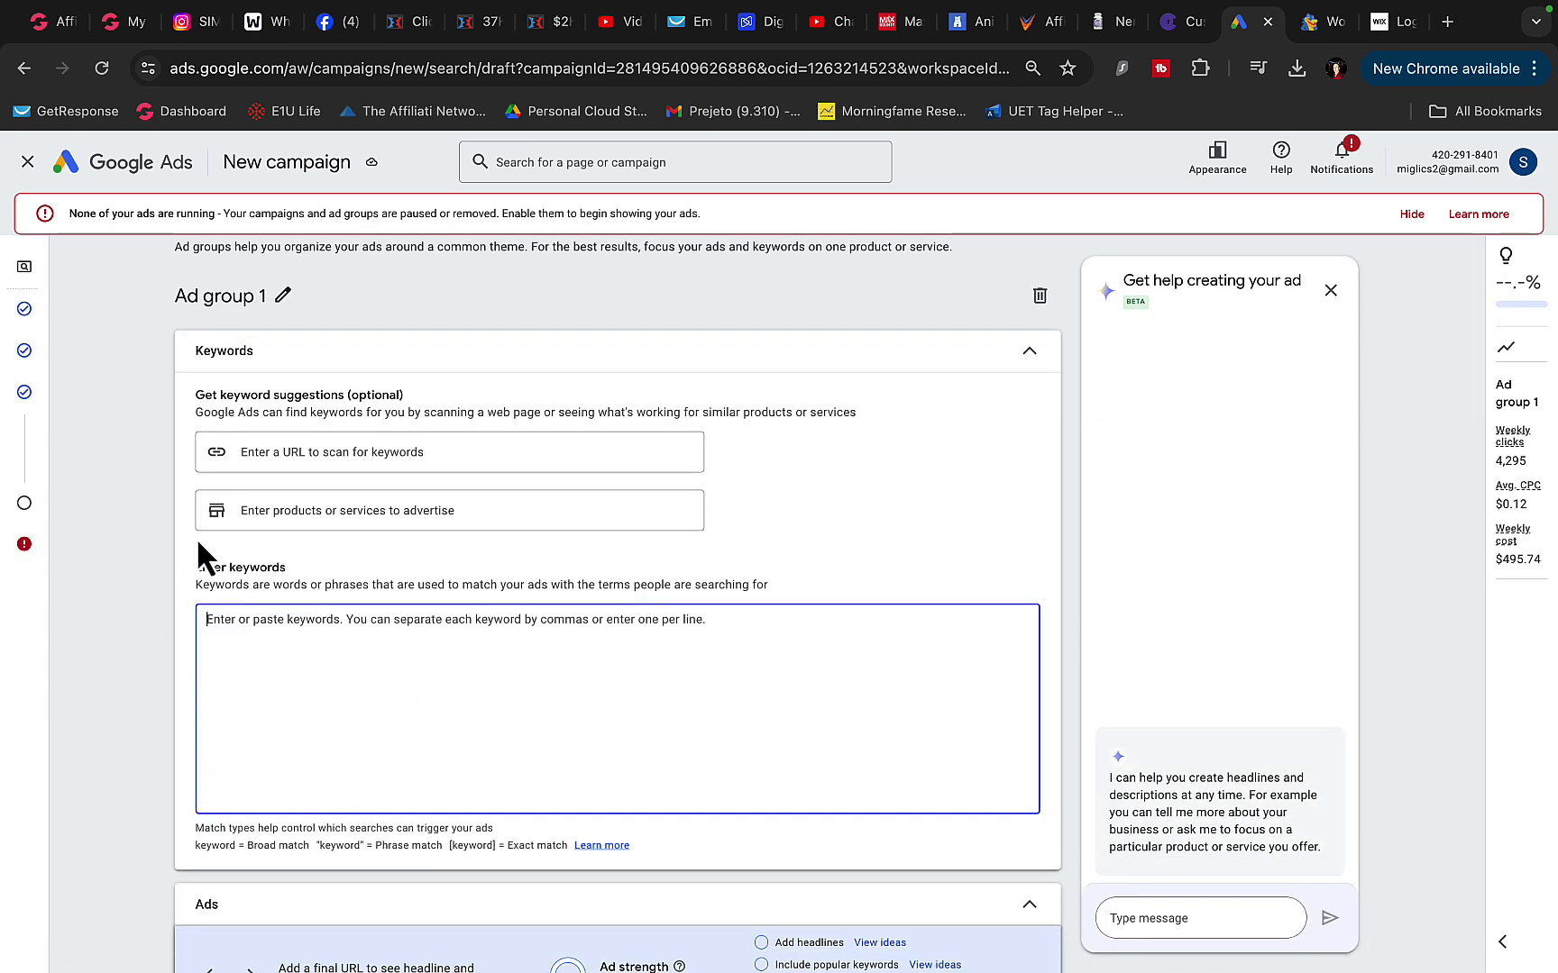
scroll(270, 505, down, 1)
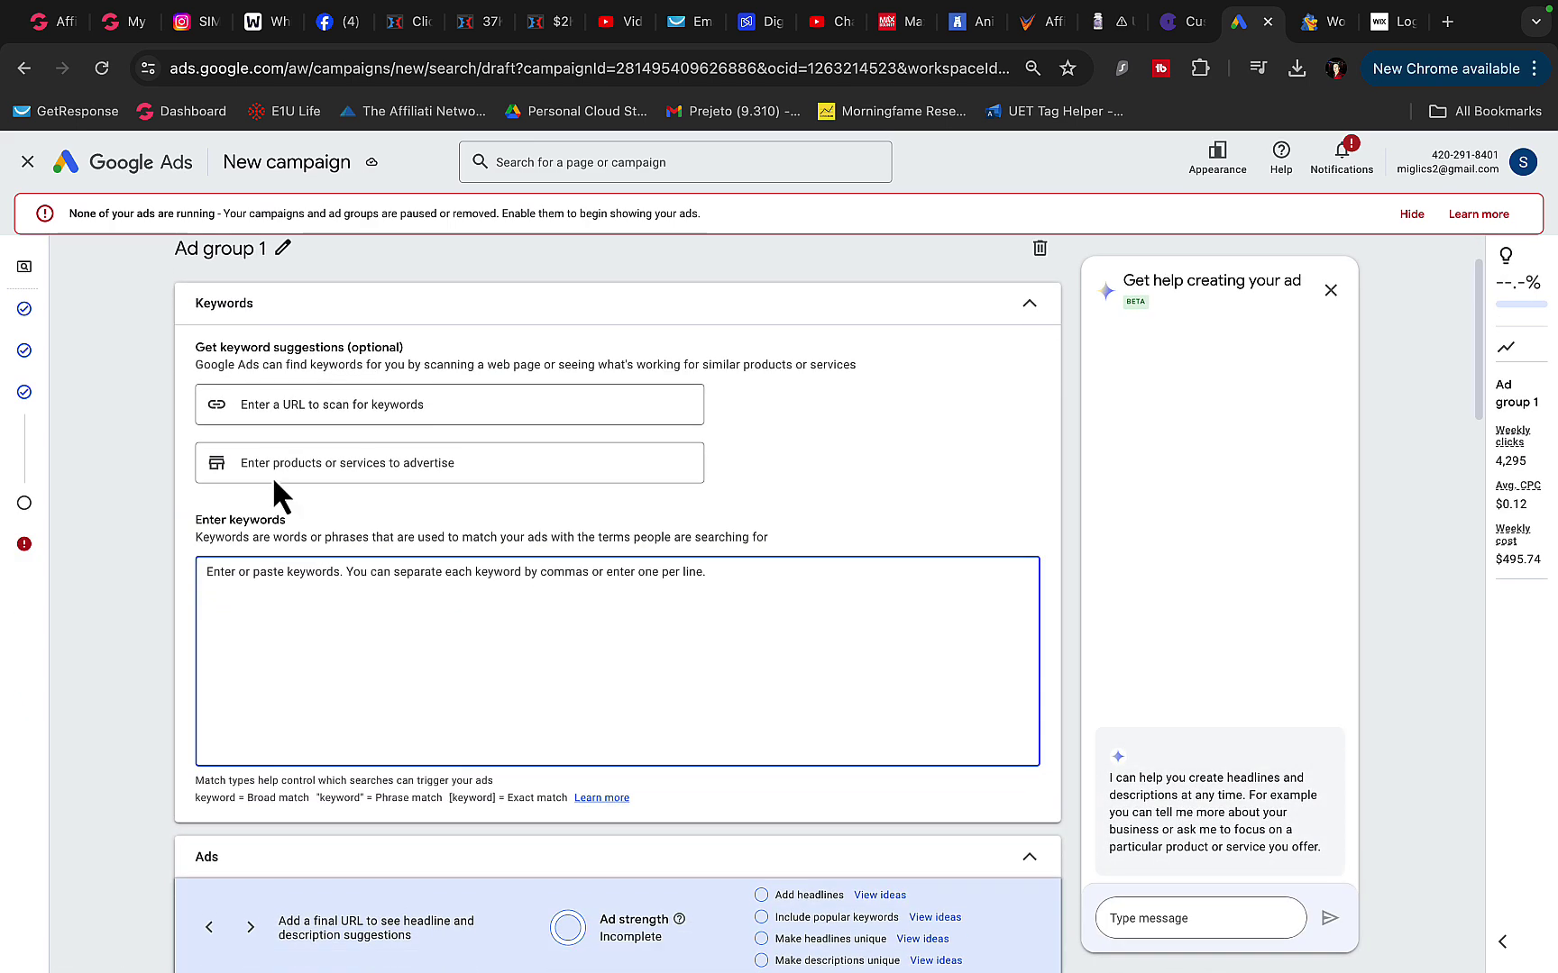
click(1021, 31)
scroll(381, 677, down, 3)
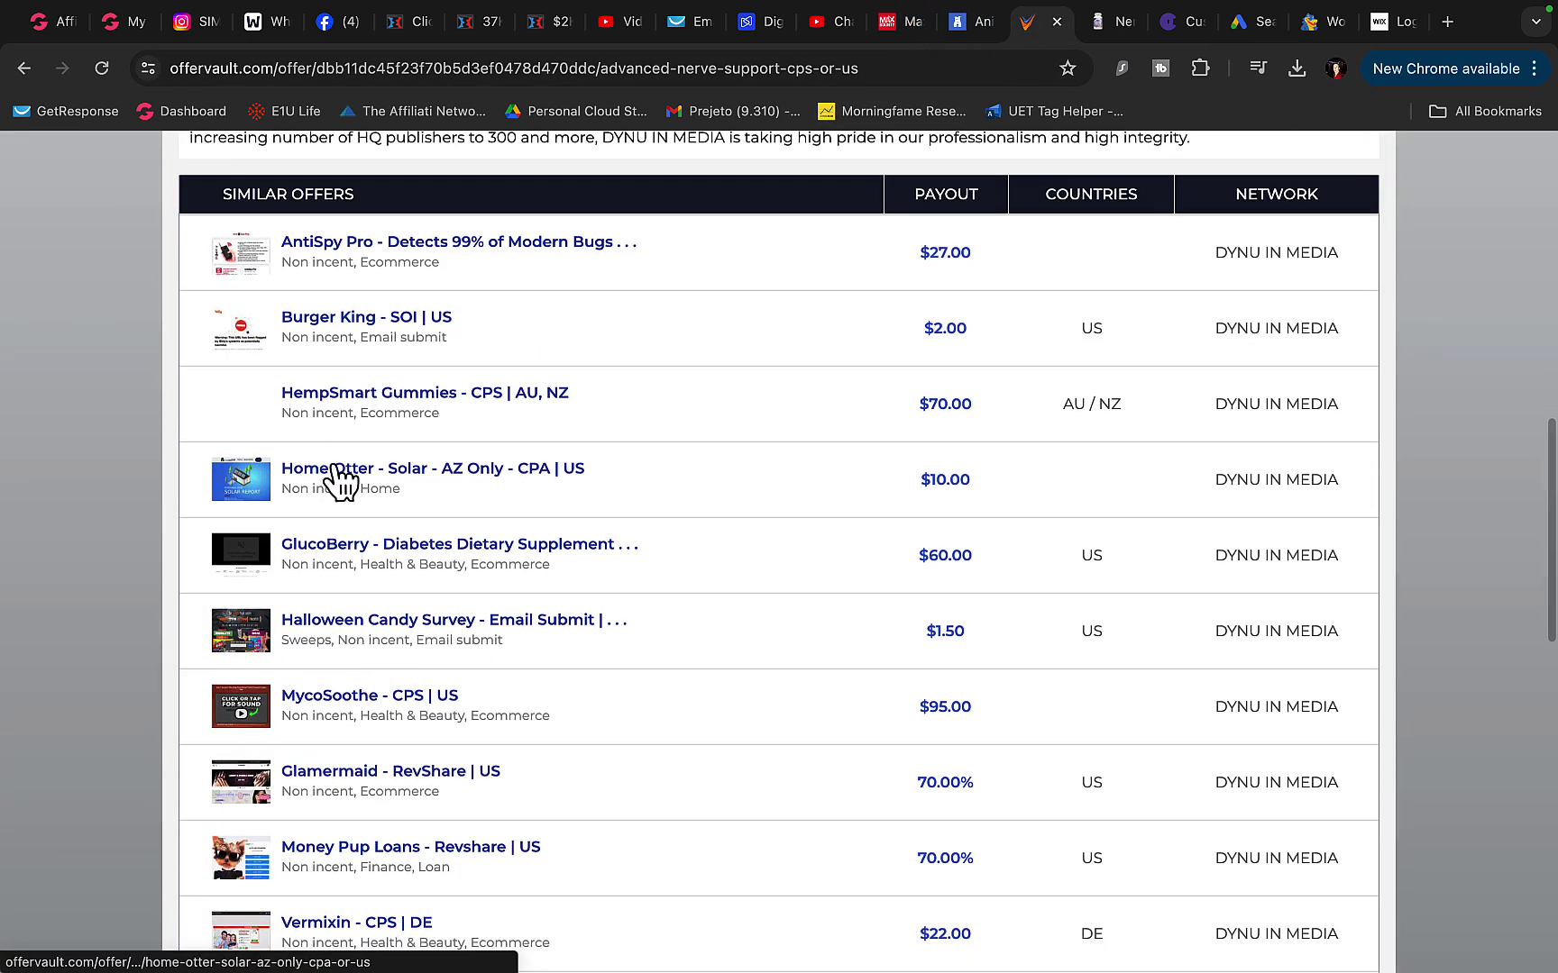
- Leave the Nerve Control 911 offer and return to the OfferVault offers search page
scroll(299, 640, down, 4)
scroll(270, 637, up, 15)
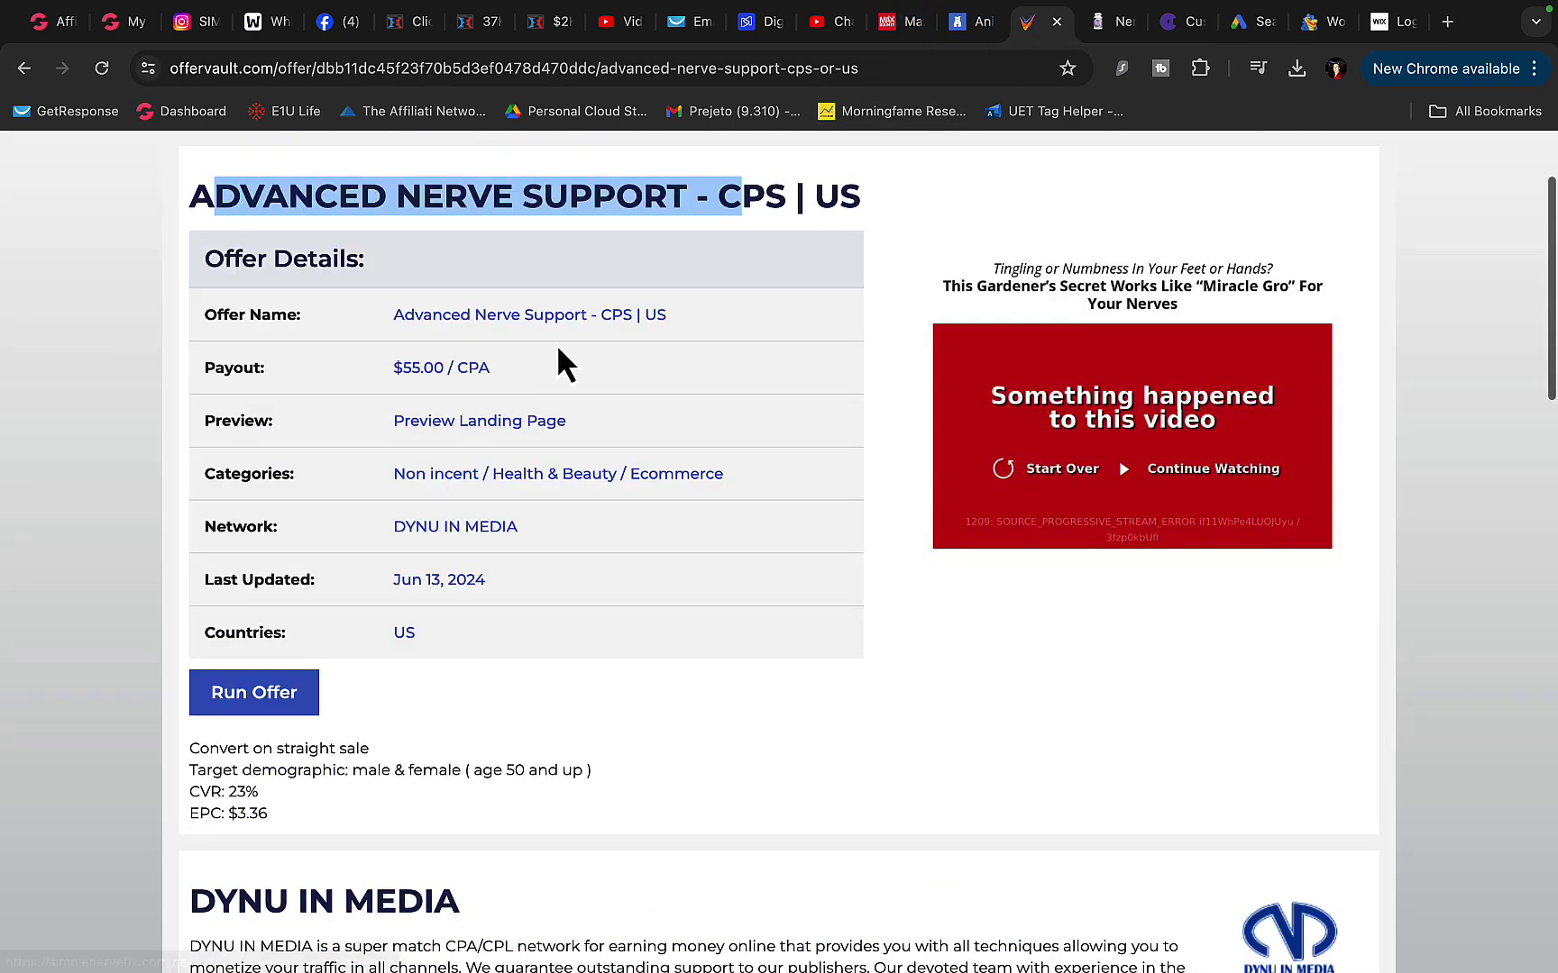
scroll(522, 352, up, 2)
click(25, 70)
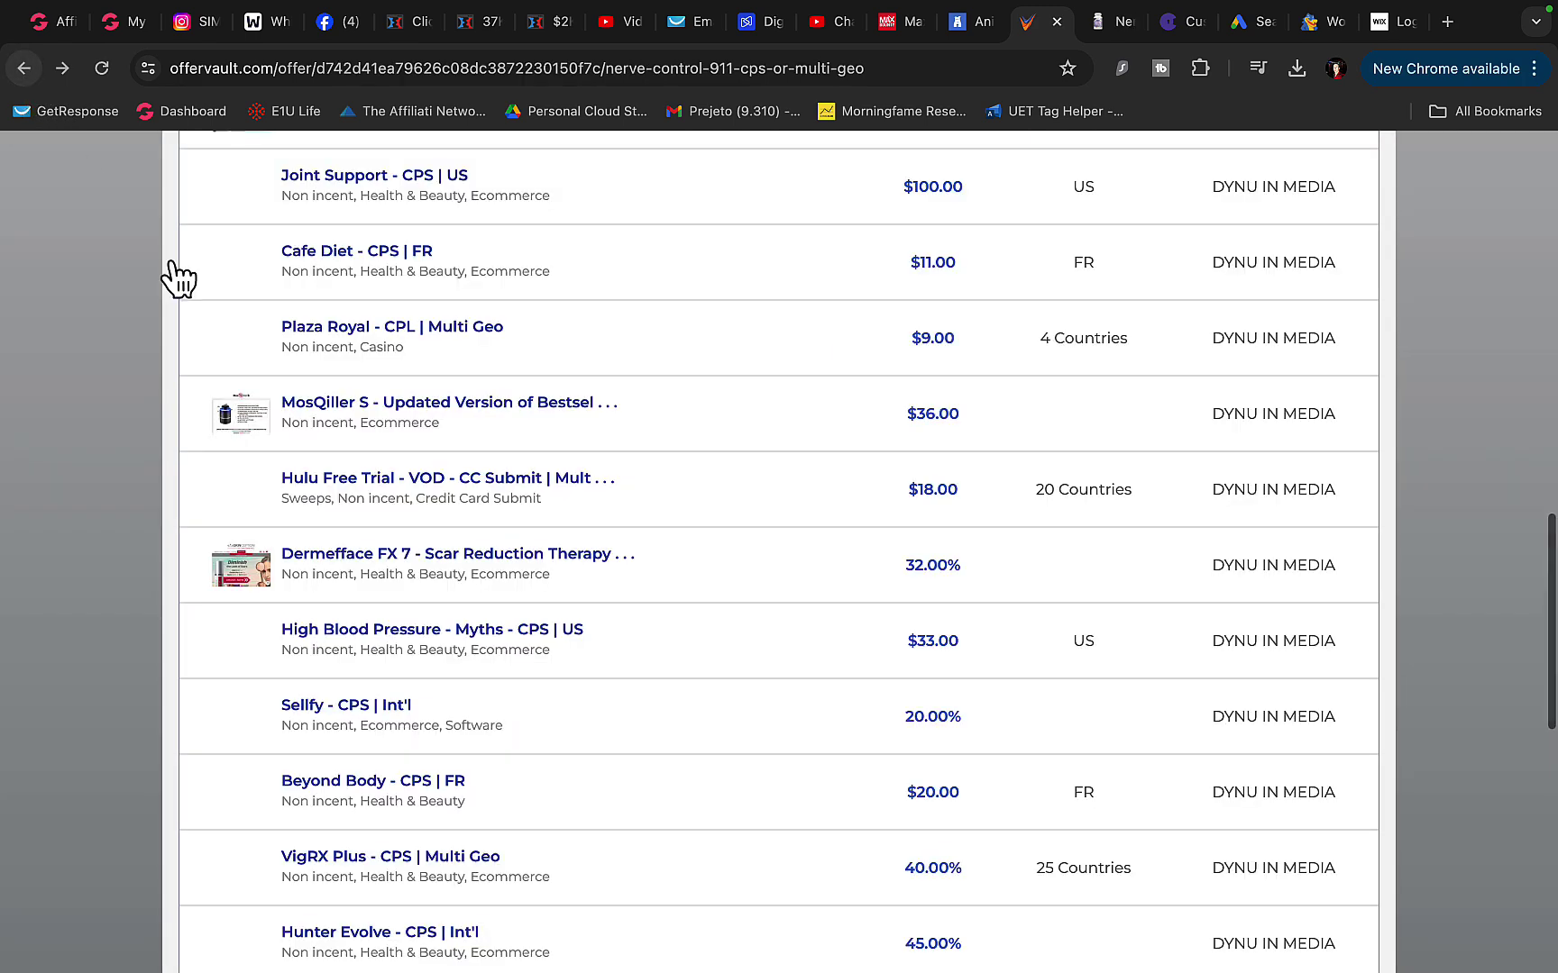
scroll(332, 436, up, 8)
scroll(608, 337, up, 8)
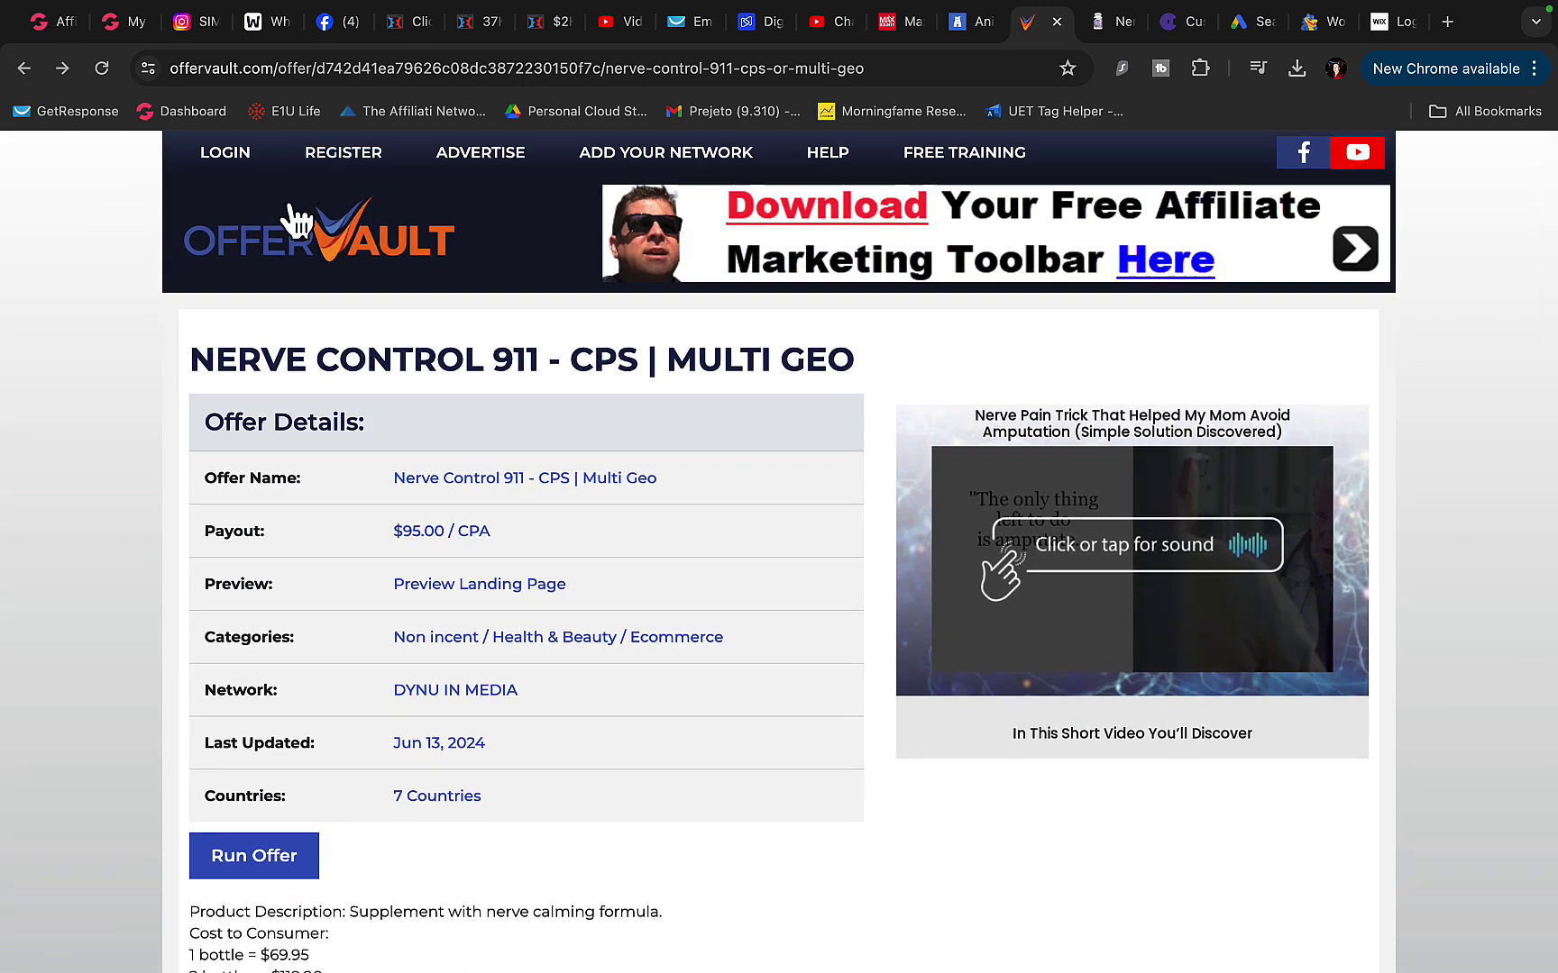
click(439, 264)
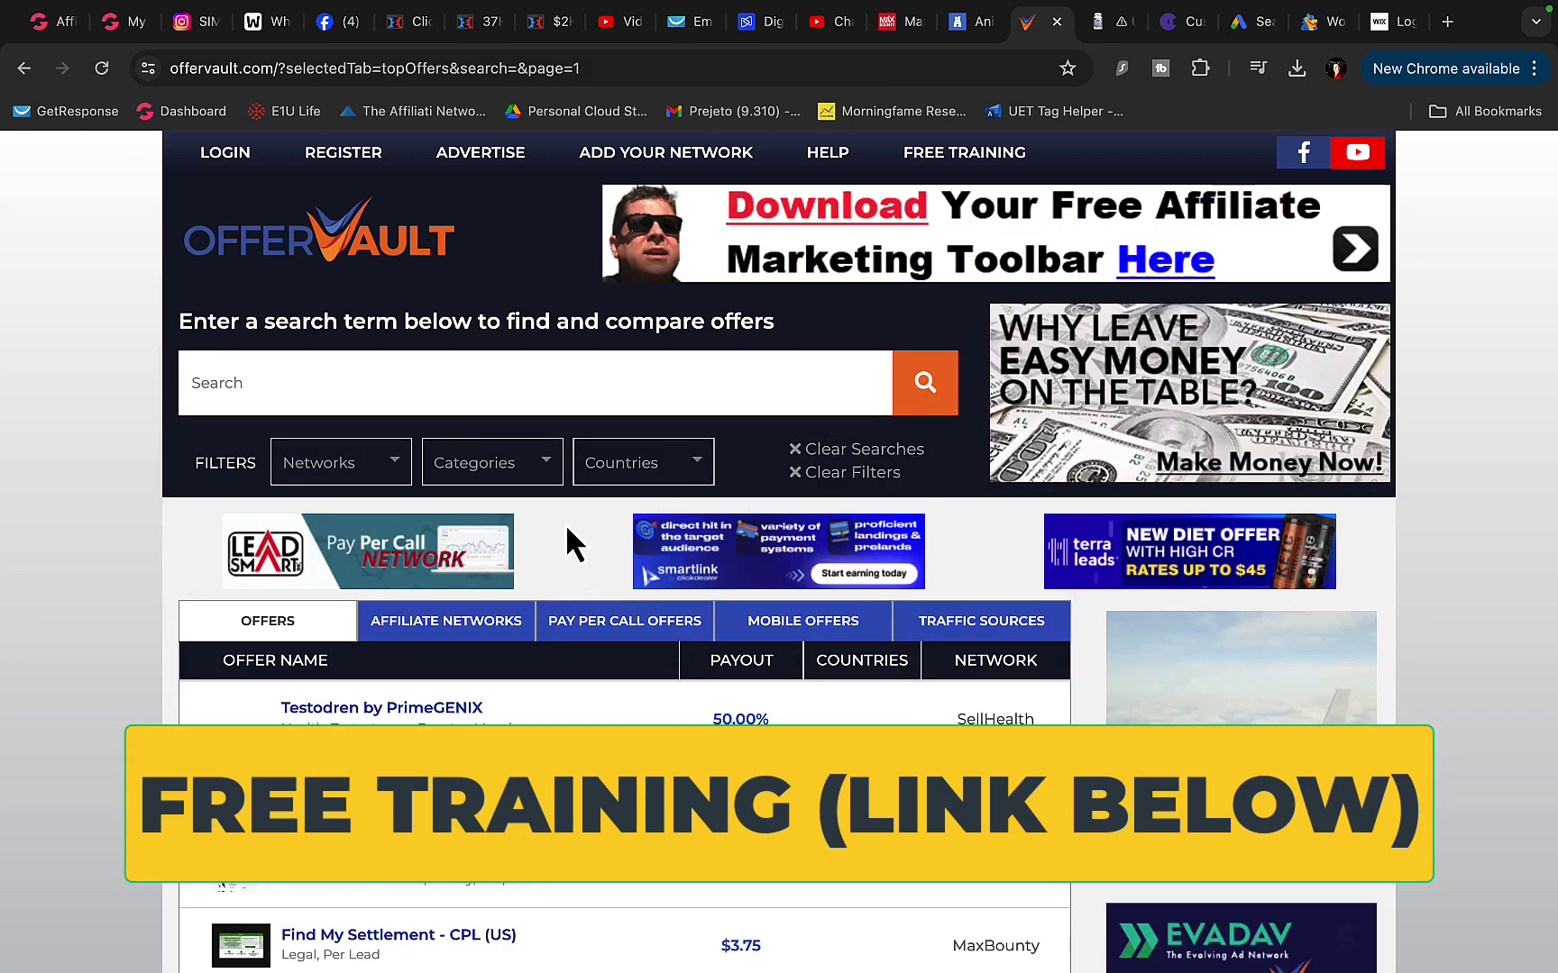
- Filter the OfferVault offers to the Financial category
click(528, 468)
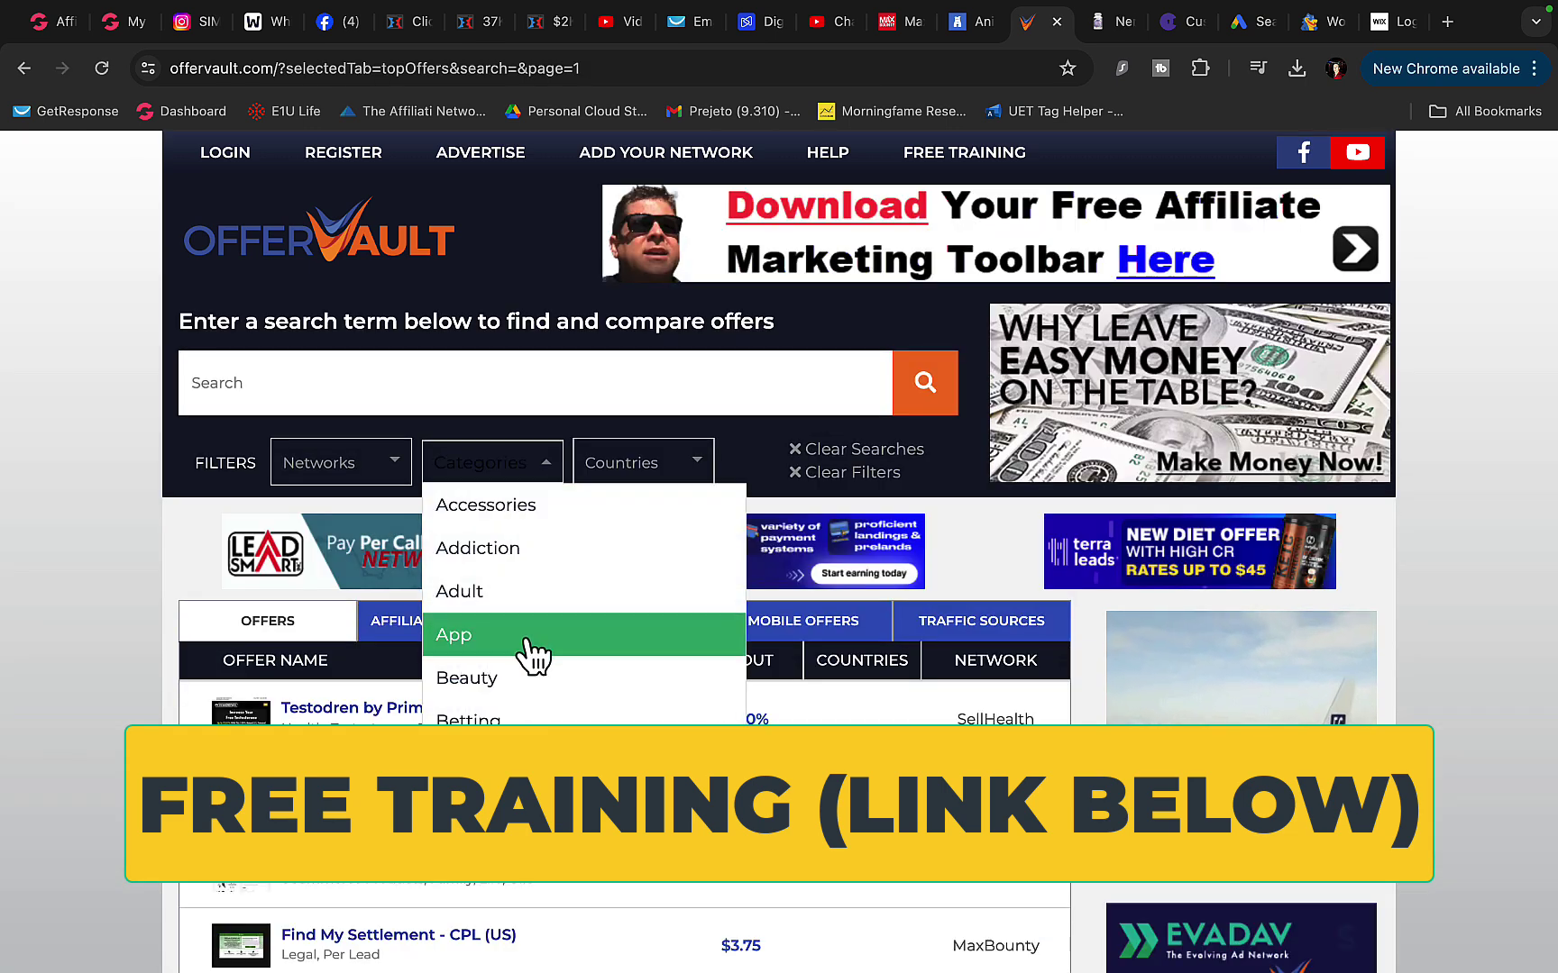
scroll(532, 649, down, 2)
scroll(534, 653, down, 3)
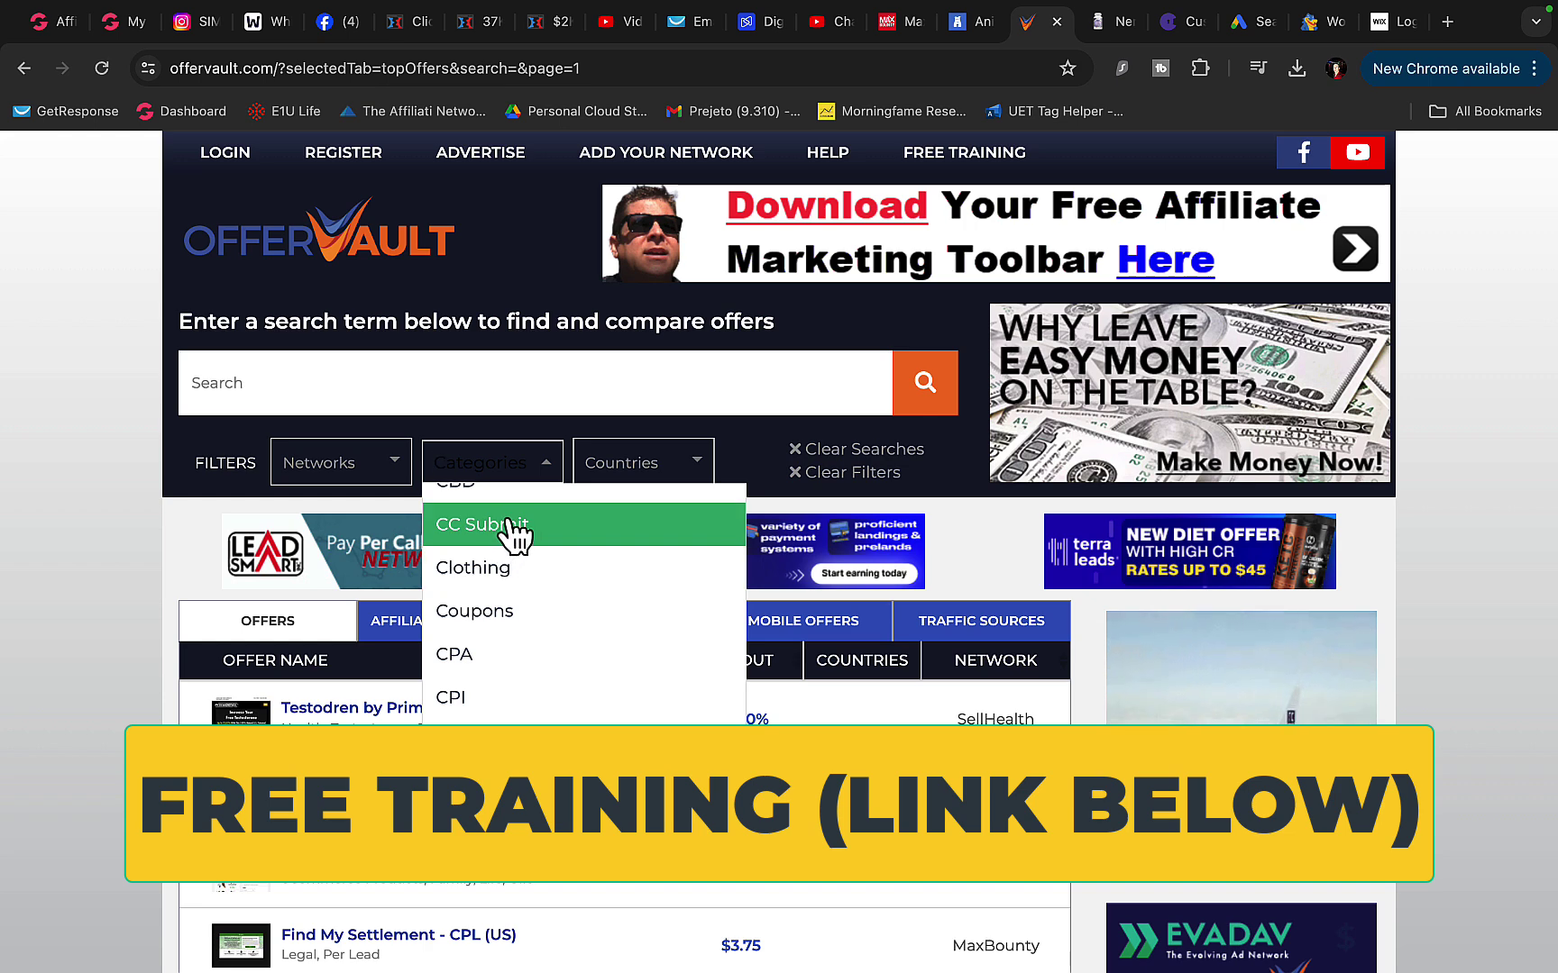
scroll(511, 671, down, 2)
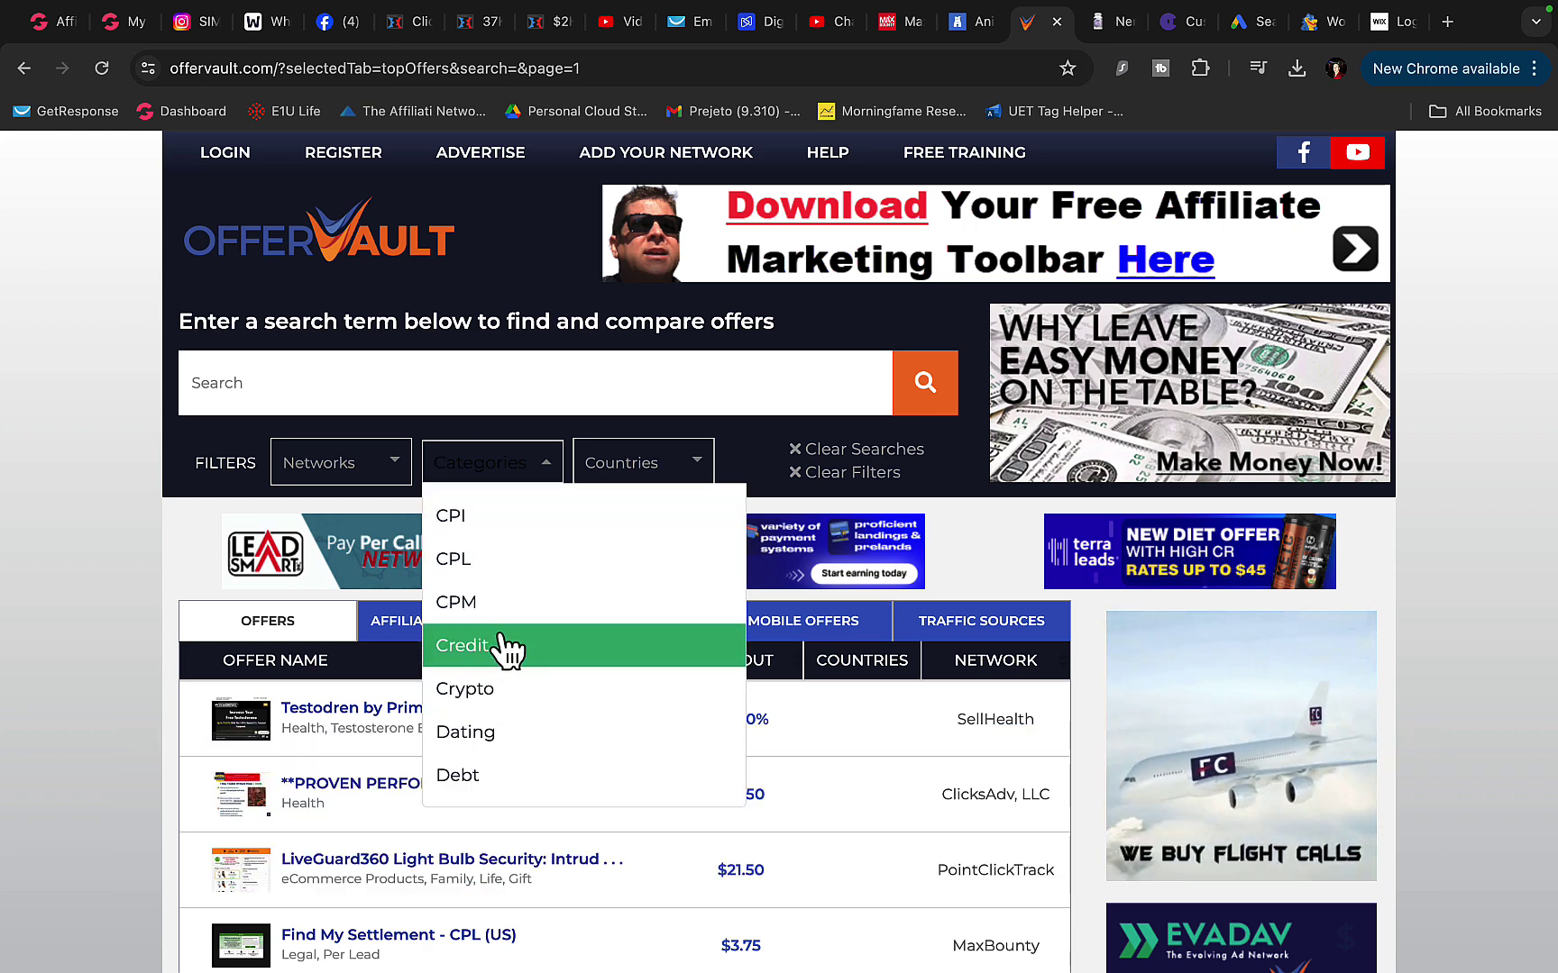
scroll(498, 685, down, 2)
scroll(498, 689, down, 3)
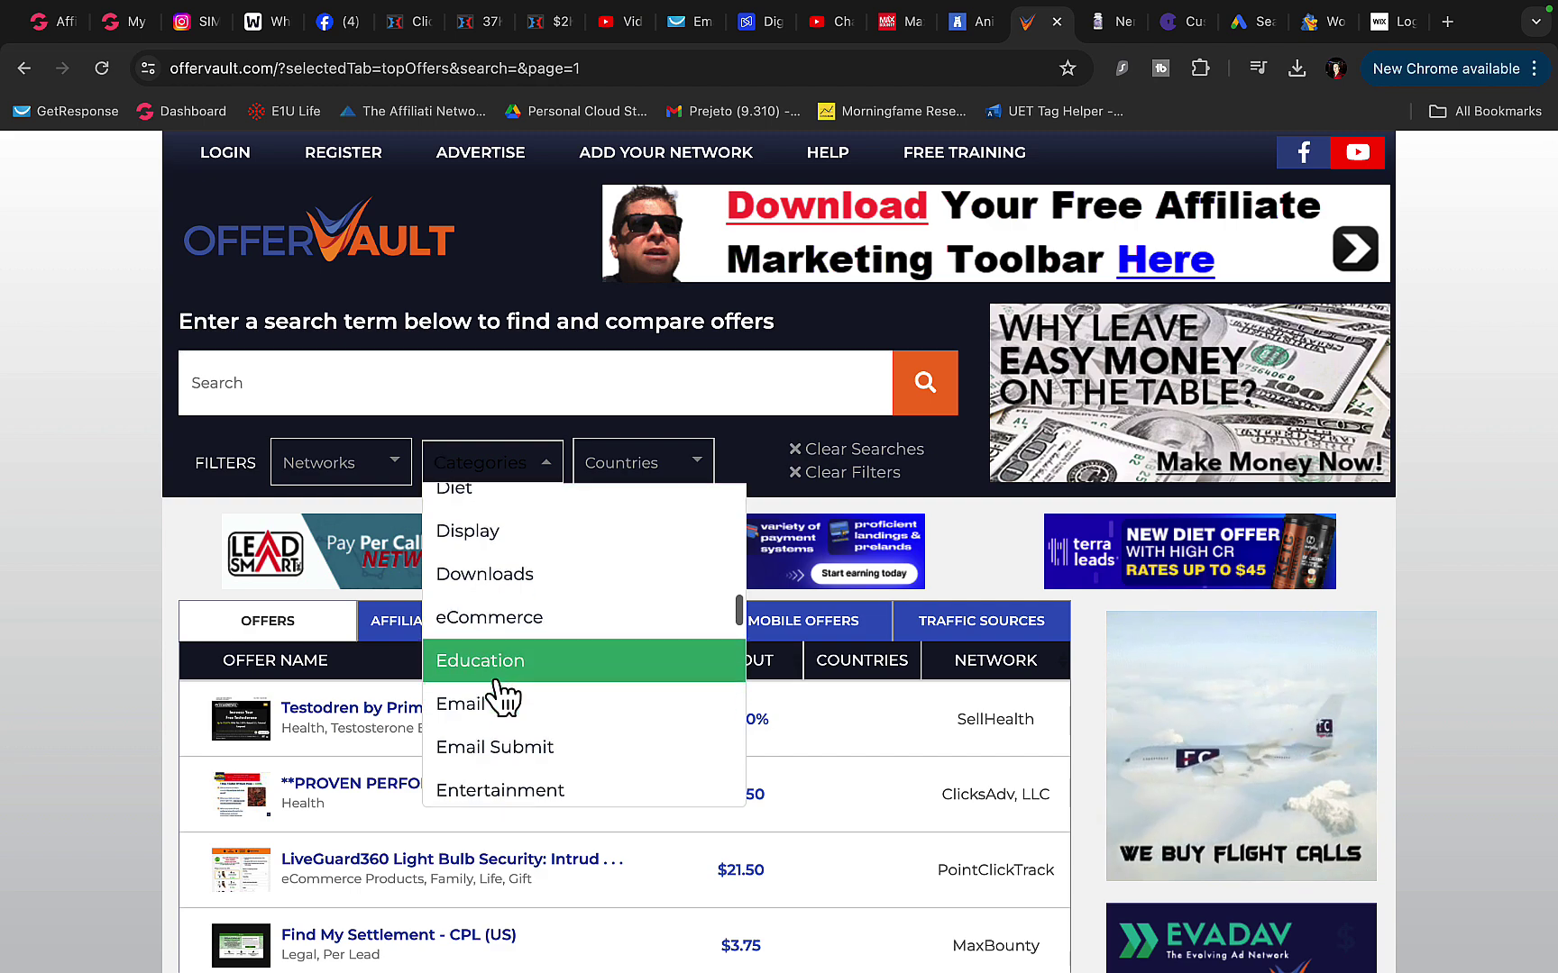
scroll(510, 694, down, 3)
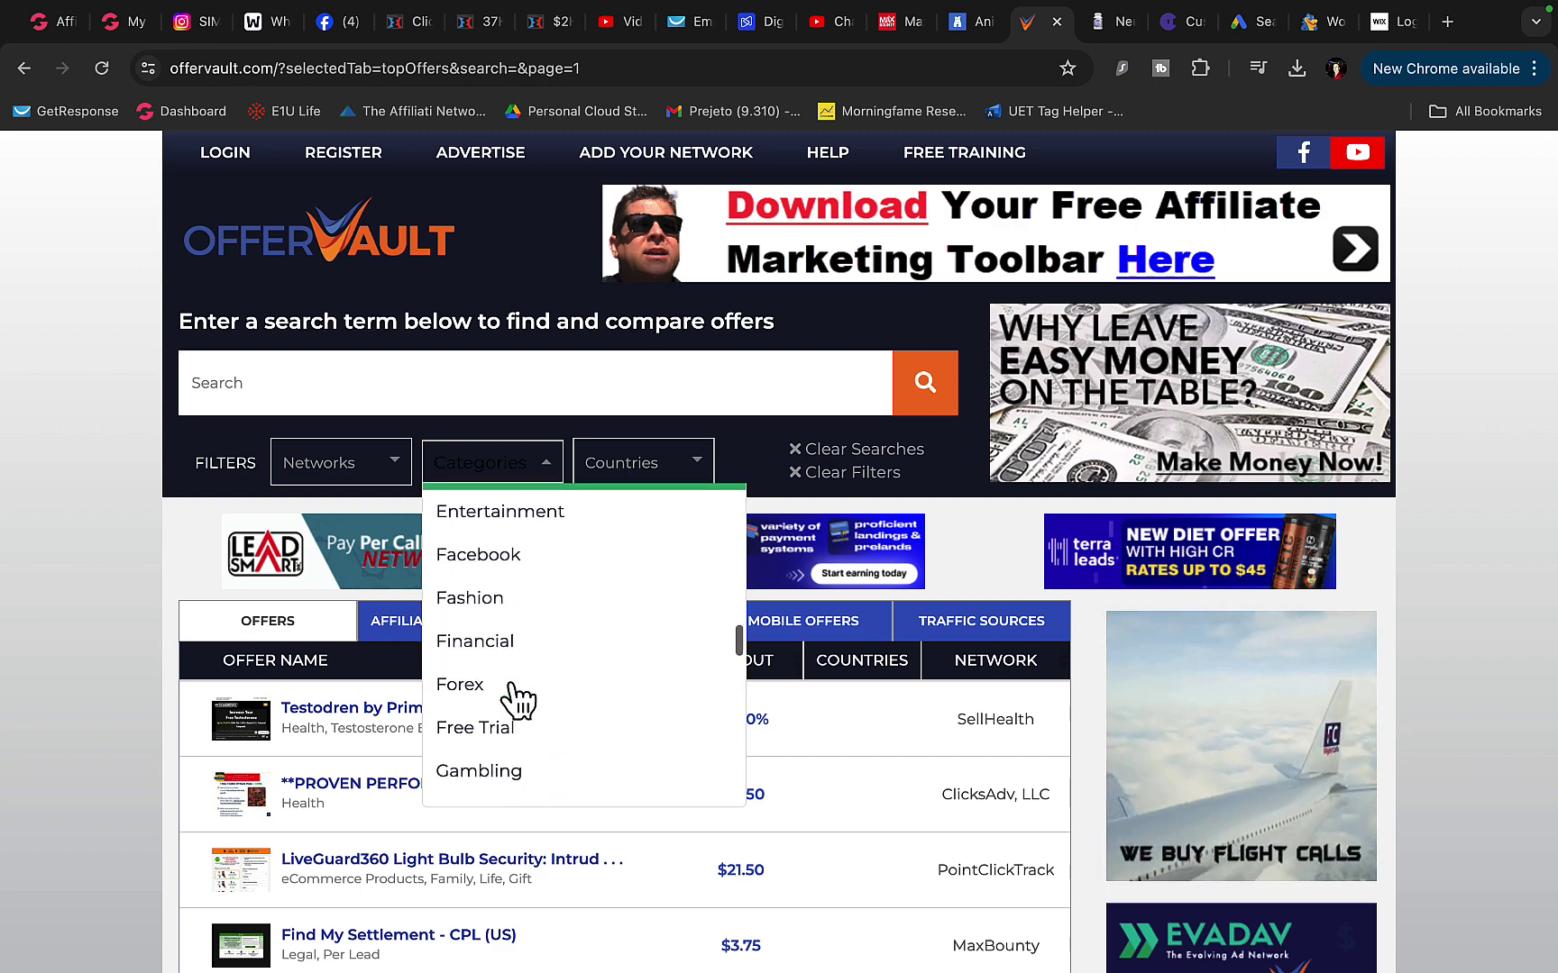
click(515, 671)
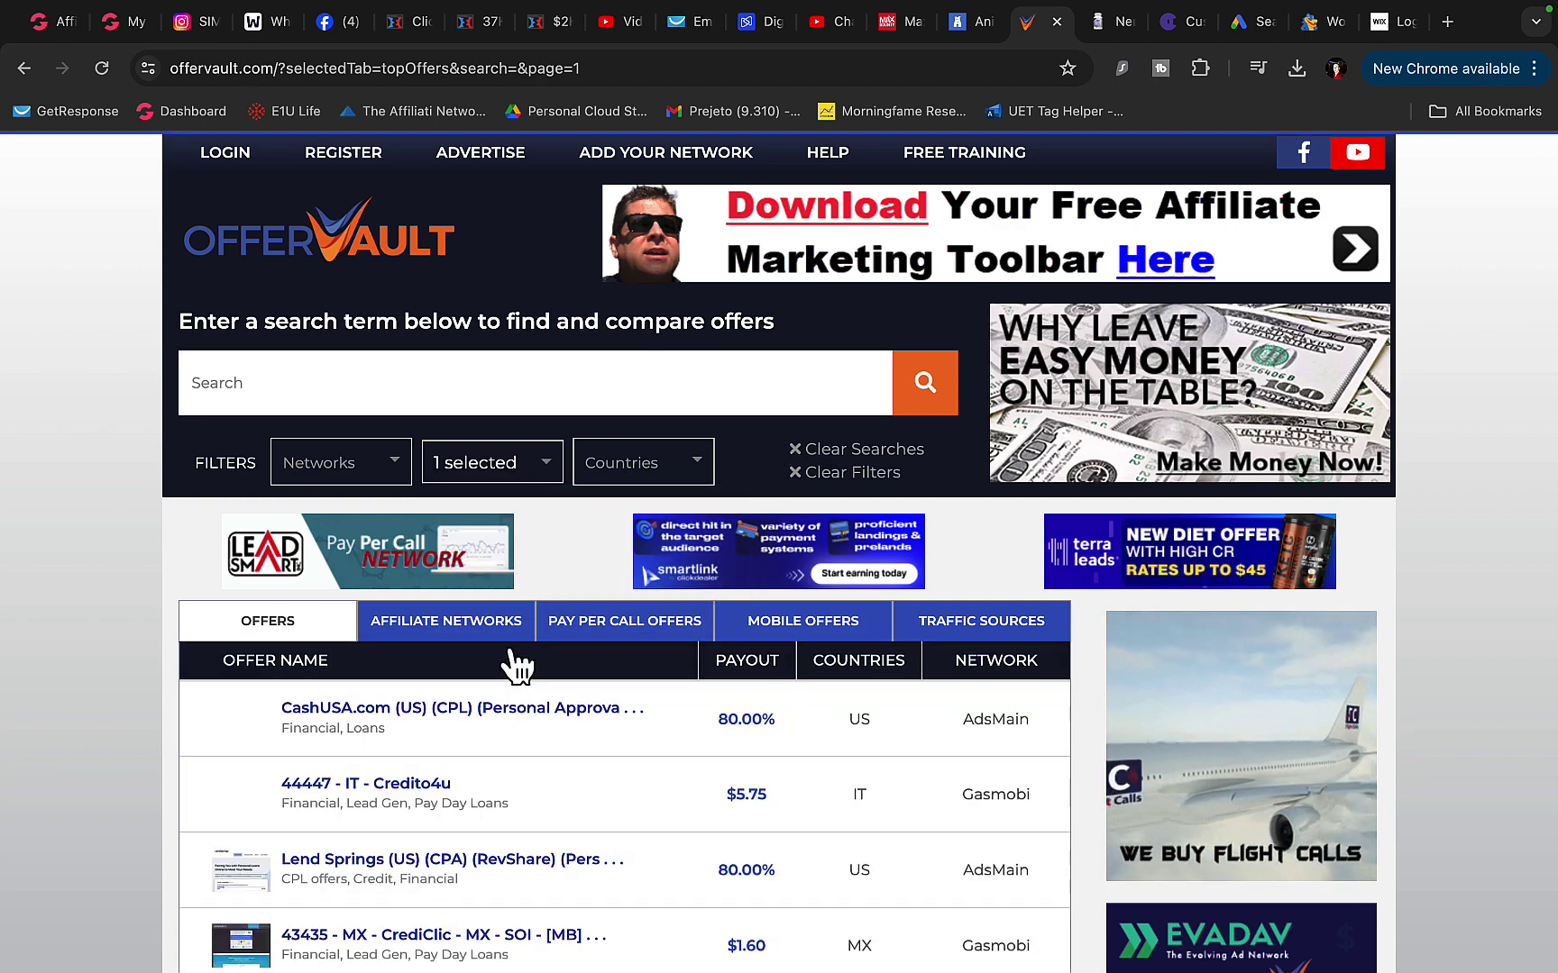
- Open the Lending For Bad Credit - Loans up to $40k - RevShare (US) offer and select its title
scroll(523, 482, down, 5)
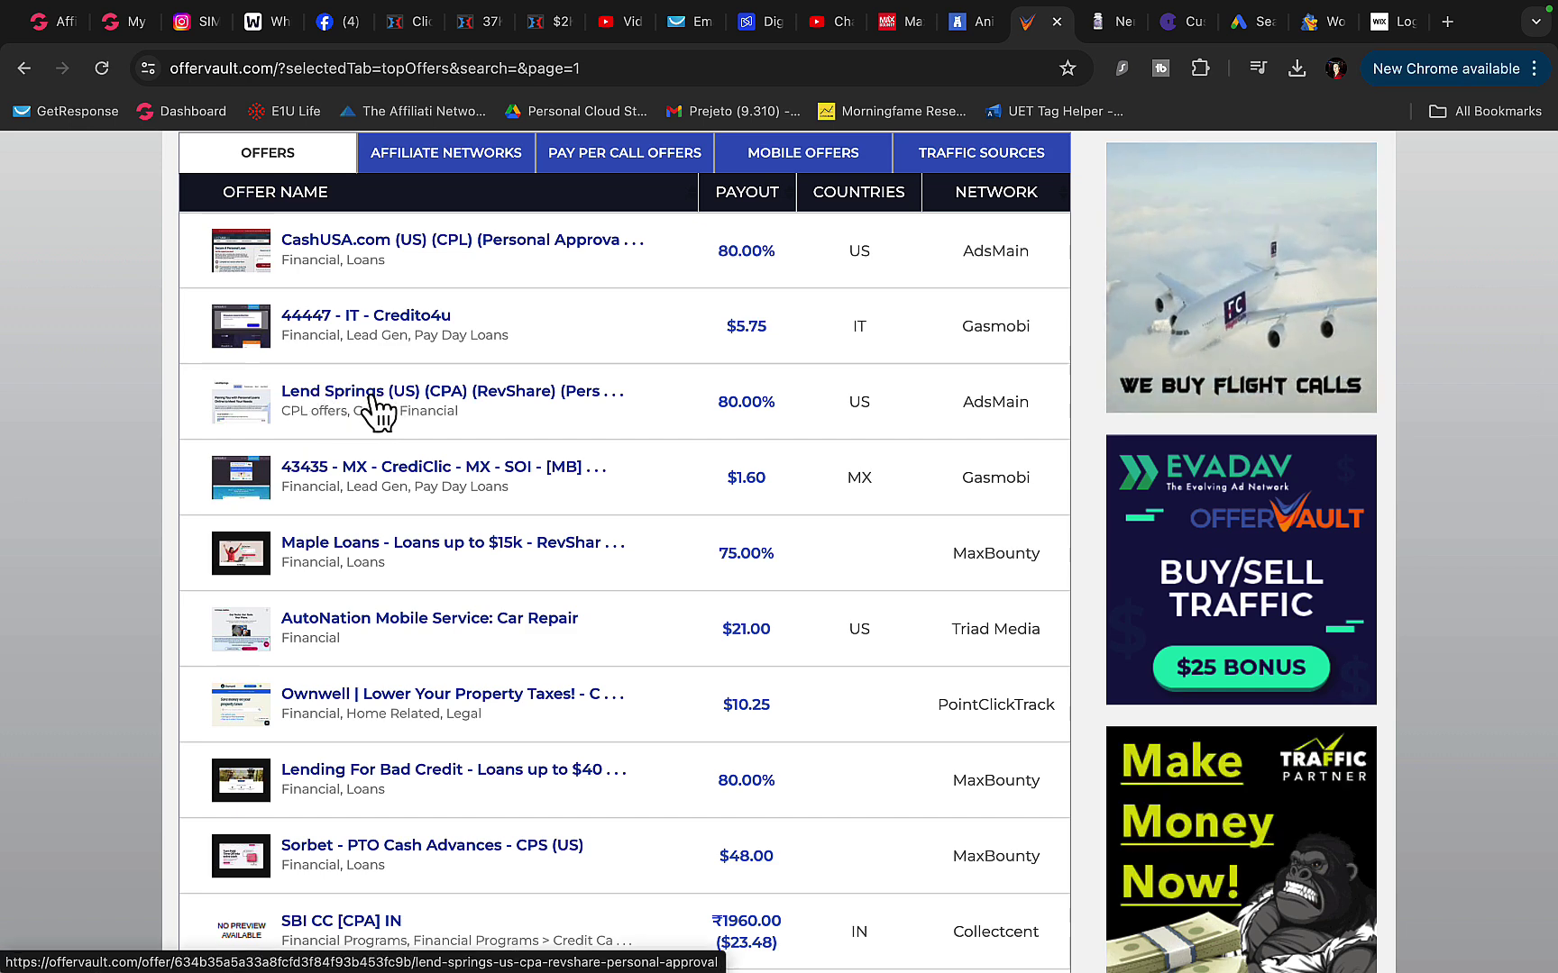
scroll(365, 420, down, 4)
scroll(365, 420, down, 1)
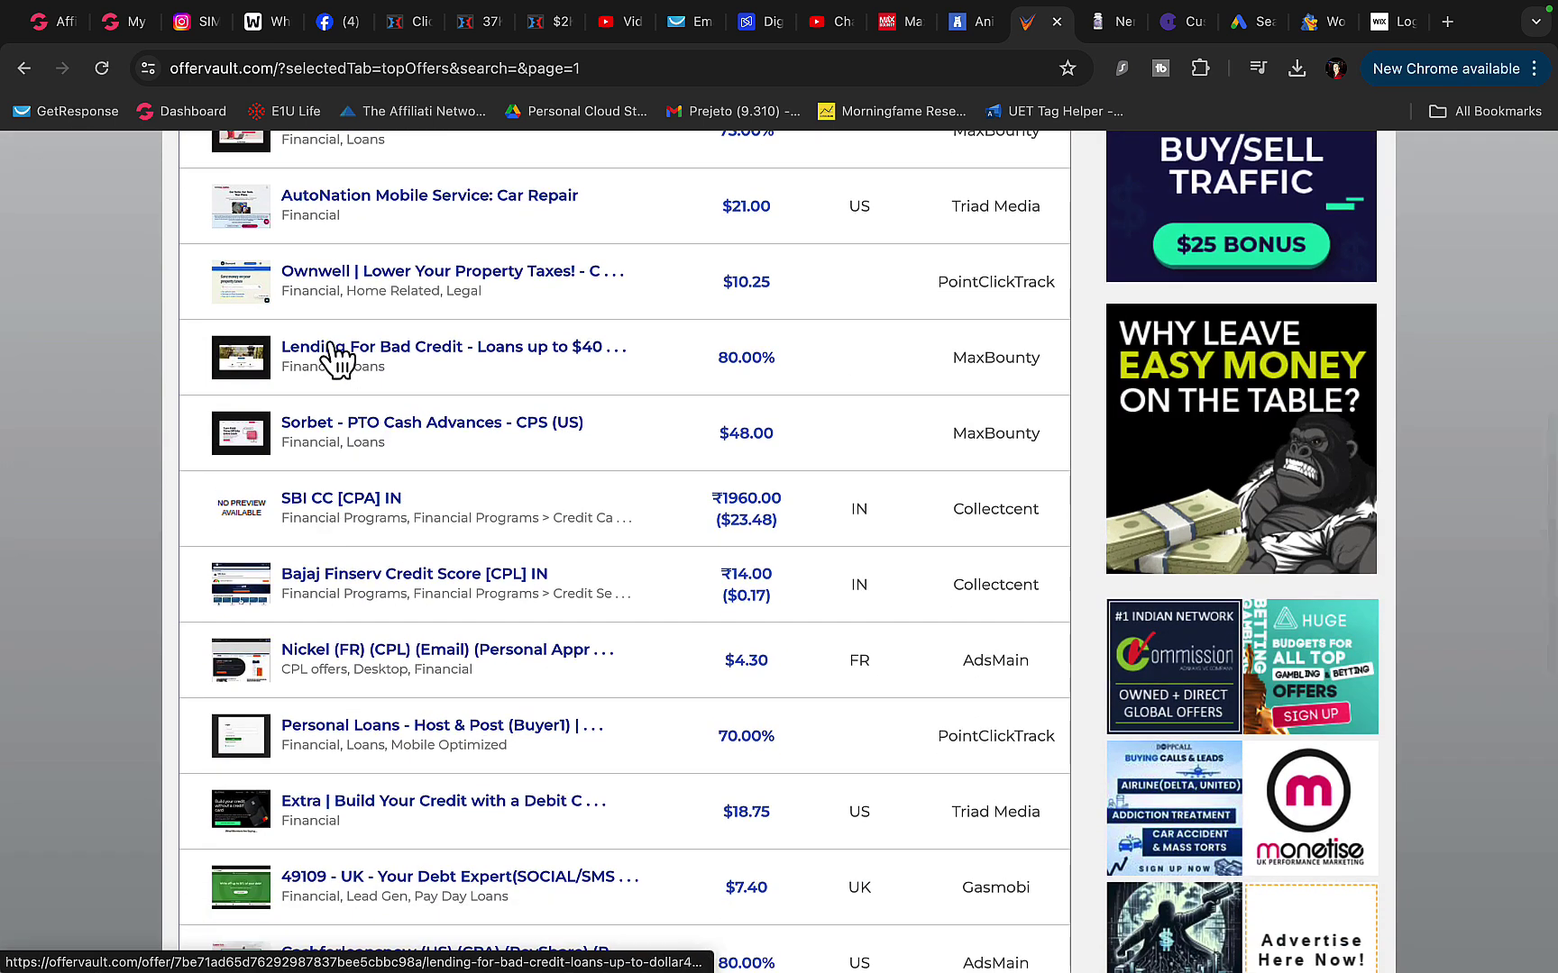
click(403, 363)
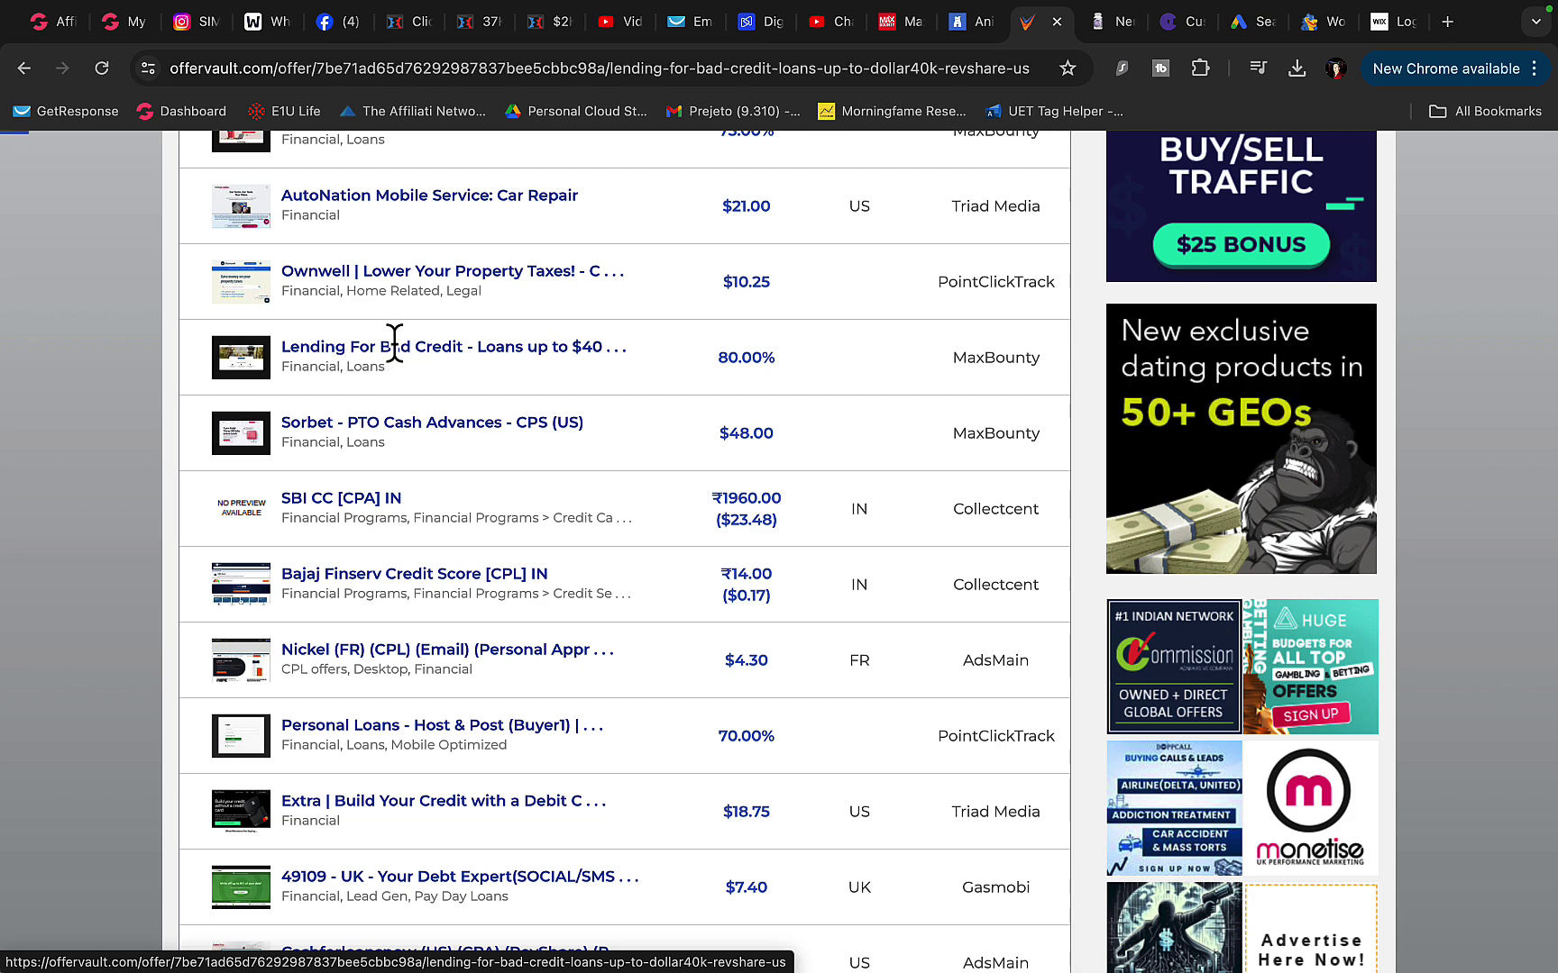
drag(208, 358, 592, 358)
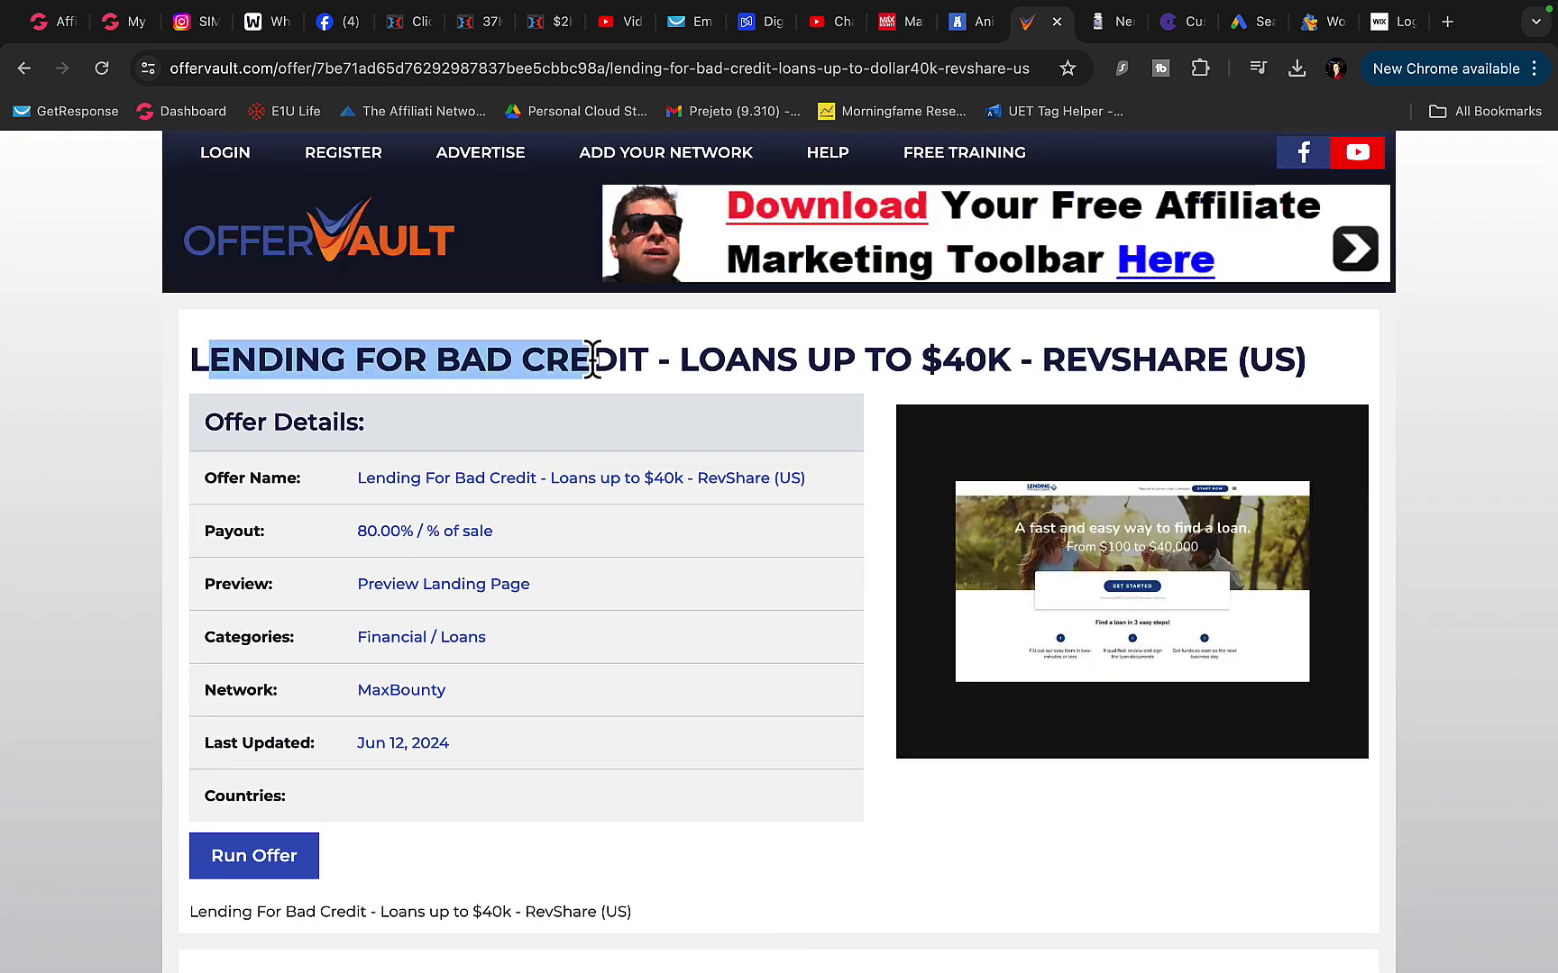
scroll(337, 546, down, 4)
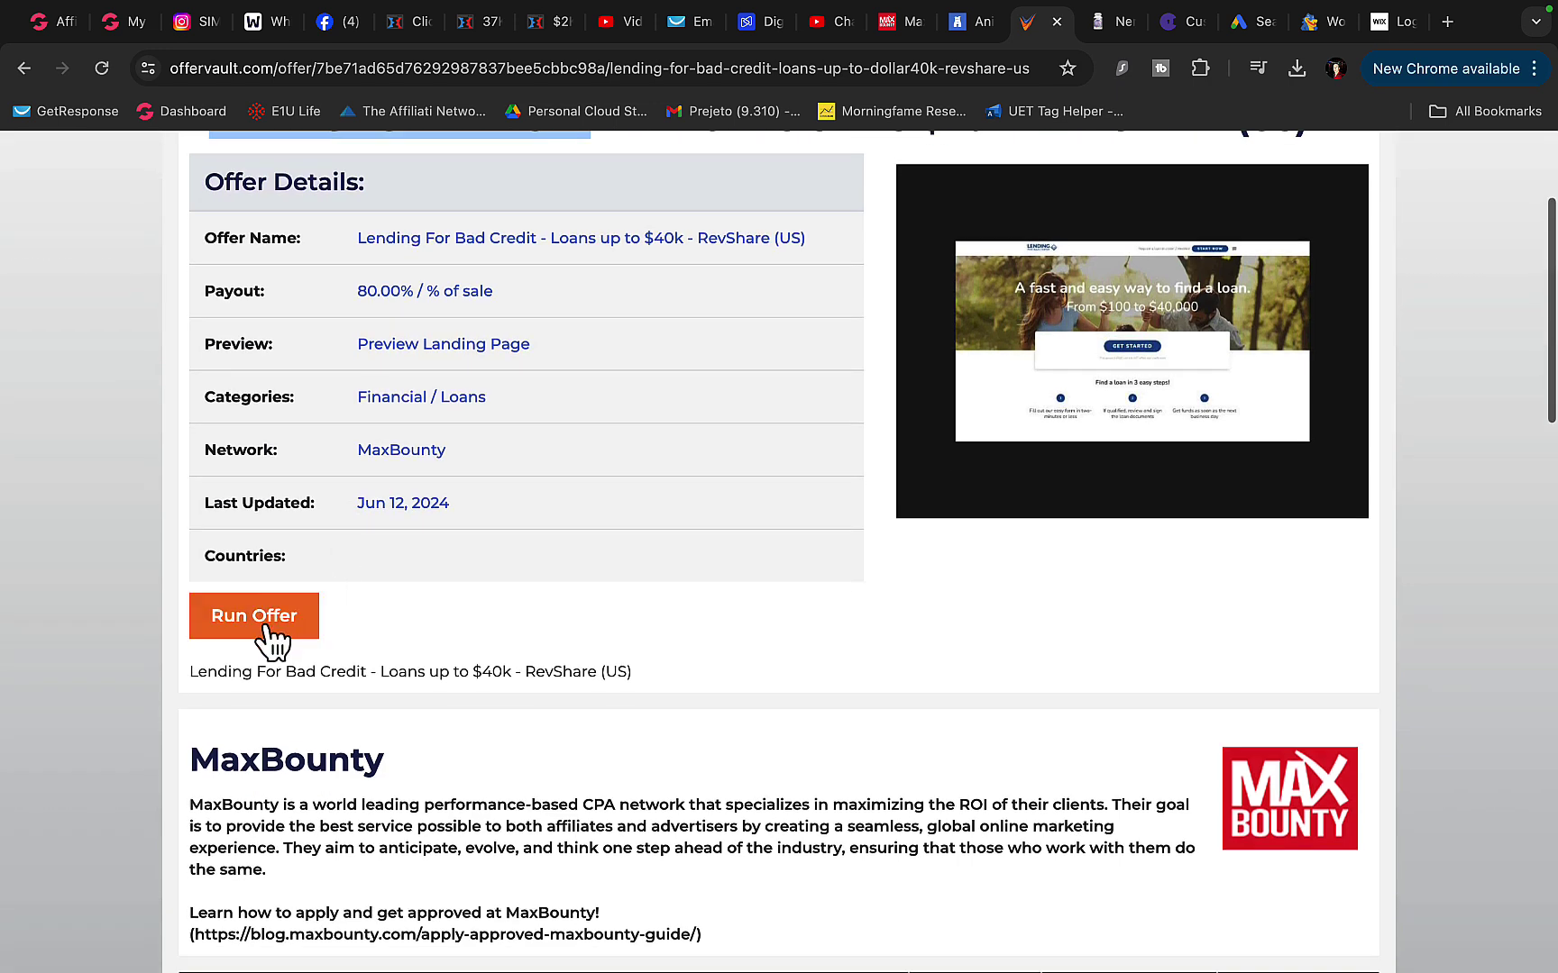
scroll(504, 566, up, 4)
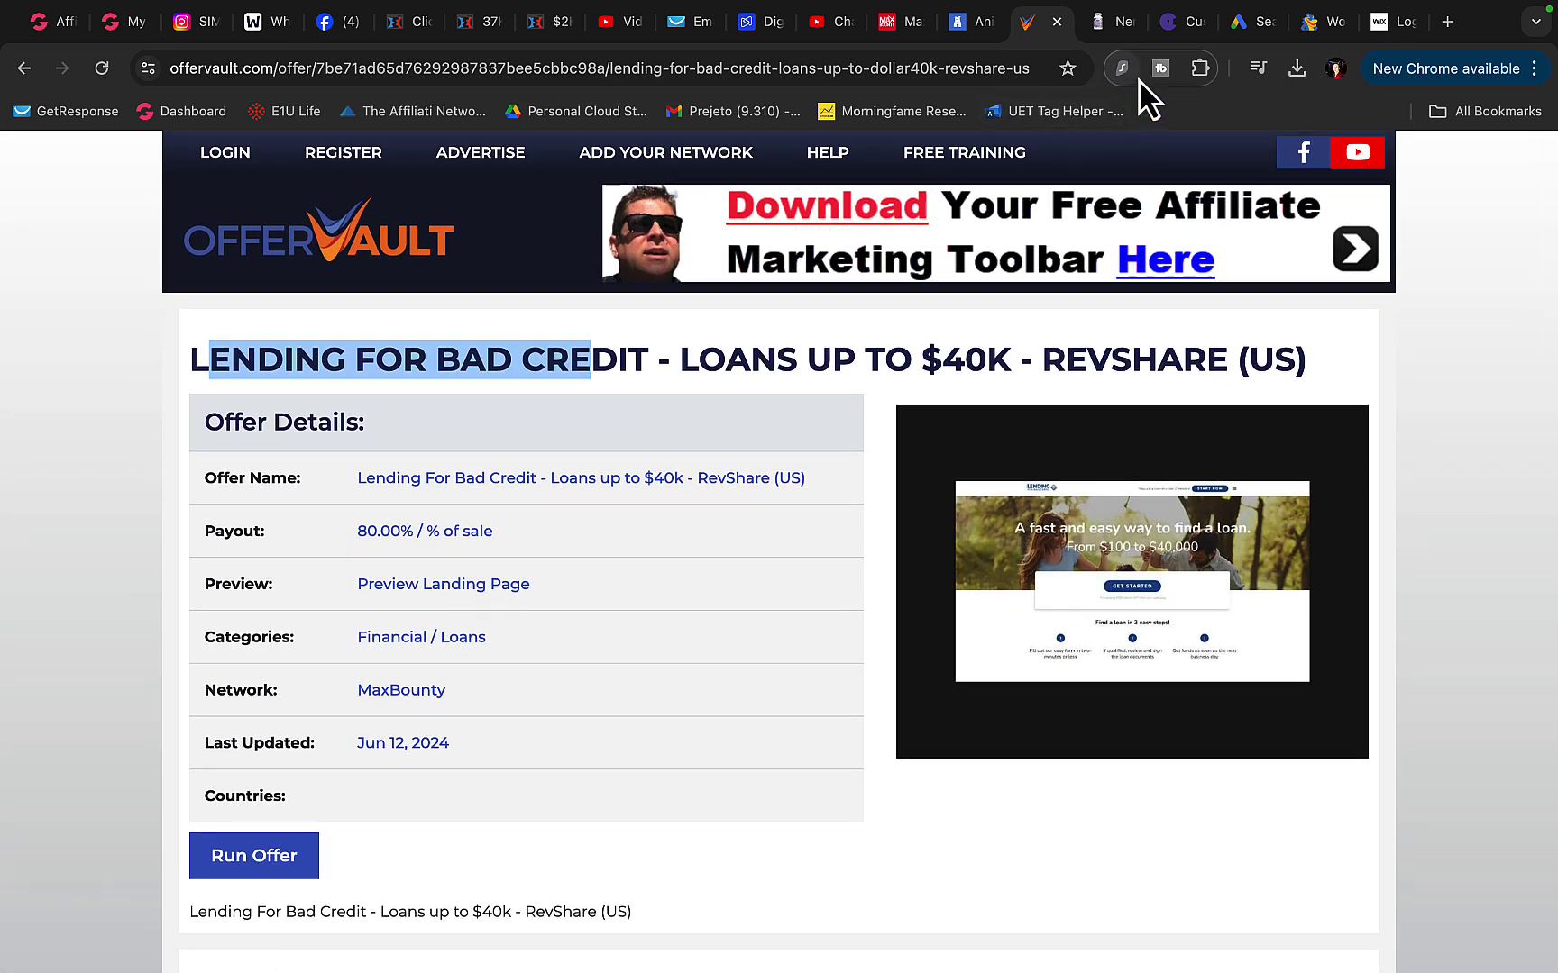
- Paste the copied offer title as the Google Ads product and request keyword suggestions
click(1253, 22)
scroll(253, 523, down, 2)
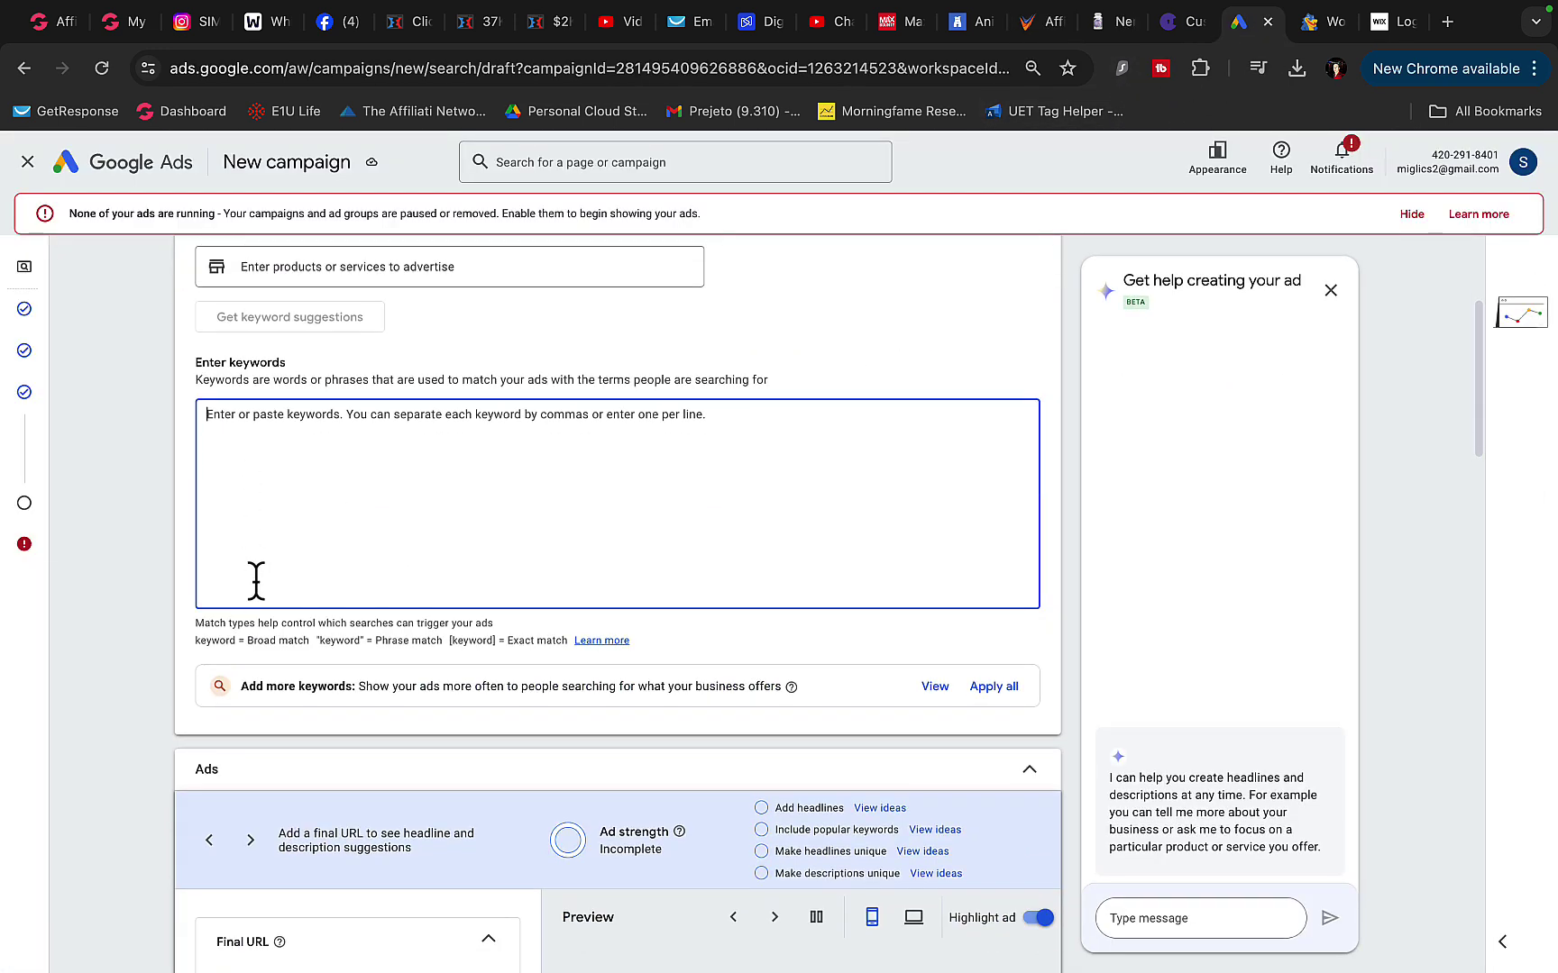
scroll(328, 288, up, 1)
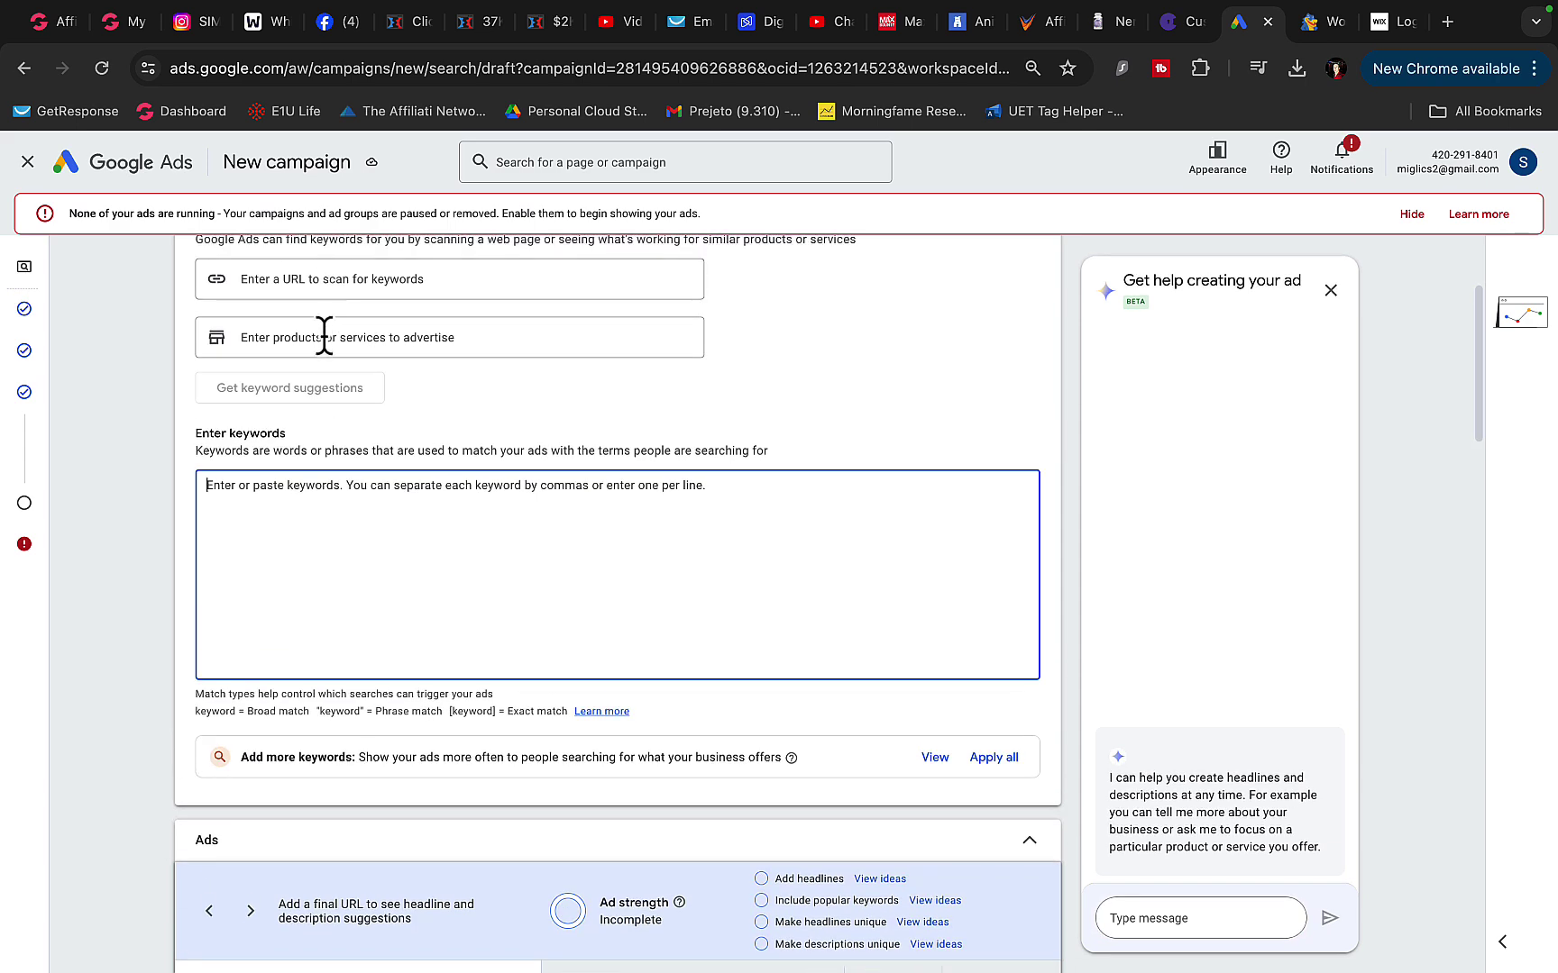
click(324, 337)
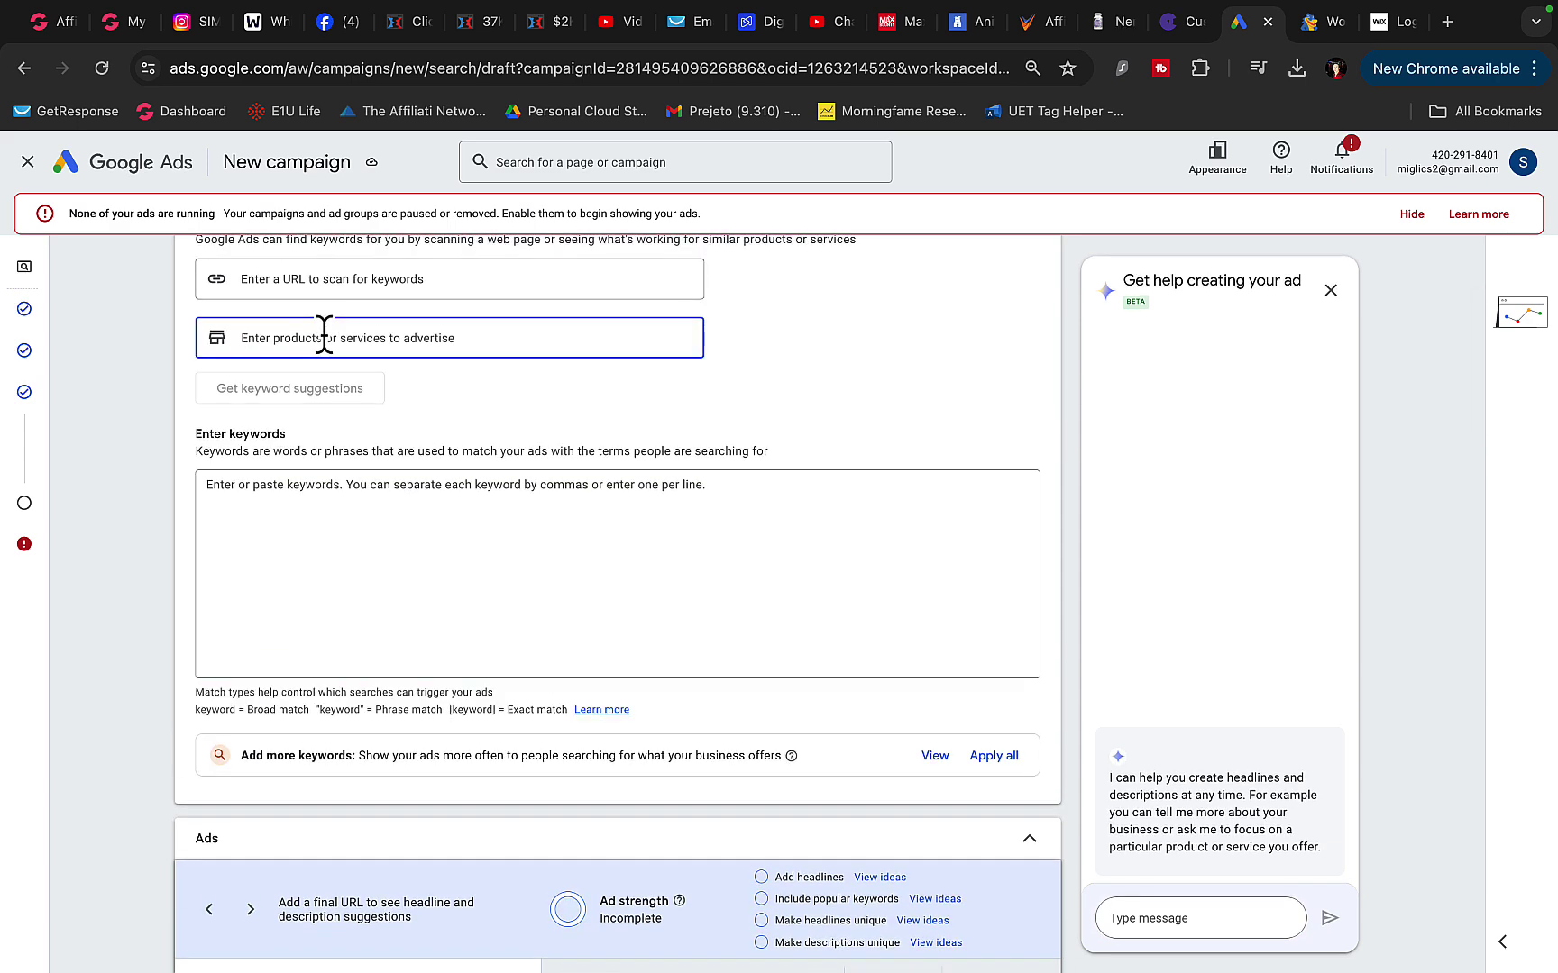
click(1178, 27)
click(1044, 21)
click(292, 359)
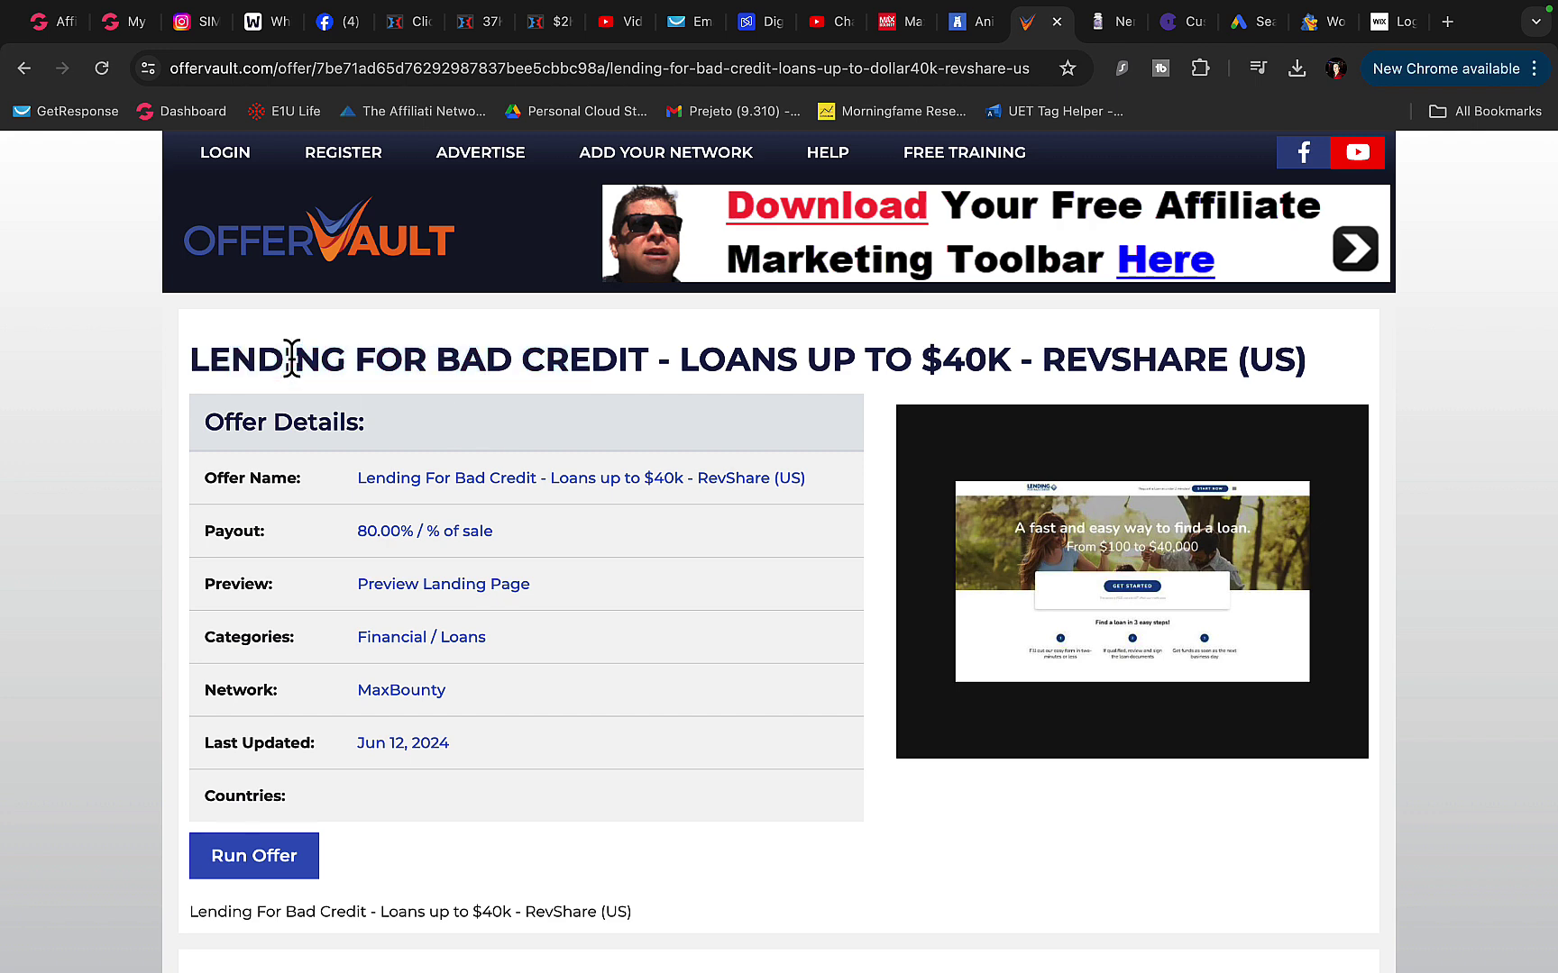
click(1251, 23)
text(LENDING FOR BAD CREDIT - LOANS UP TO $40K - REVSHARE (US))
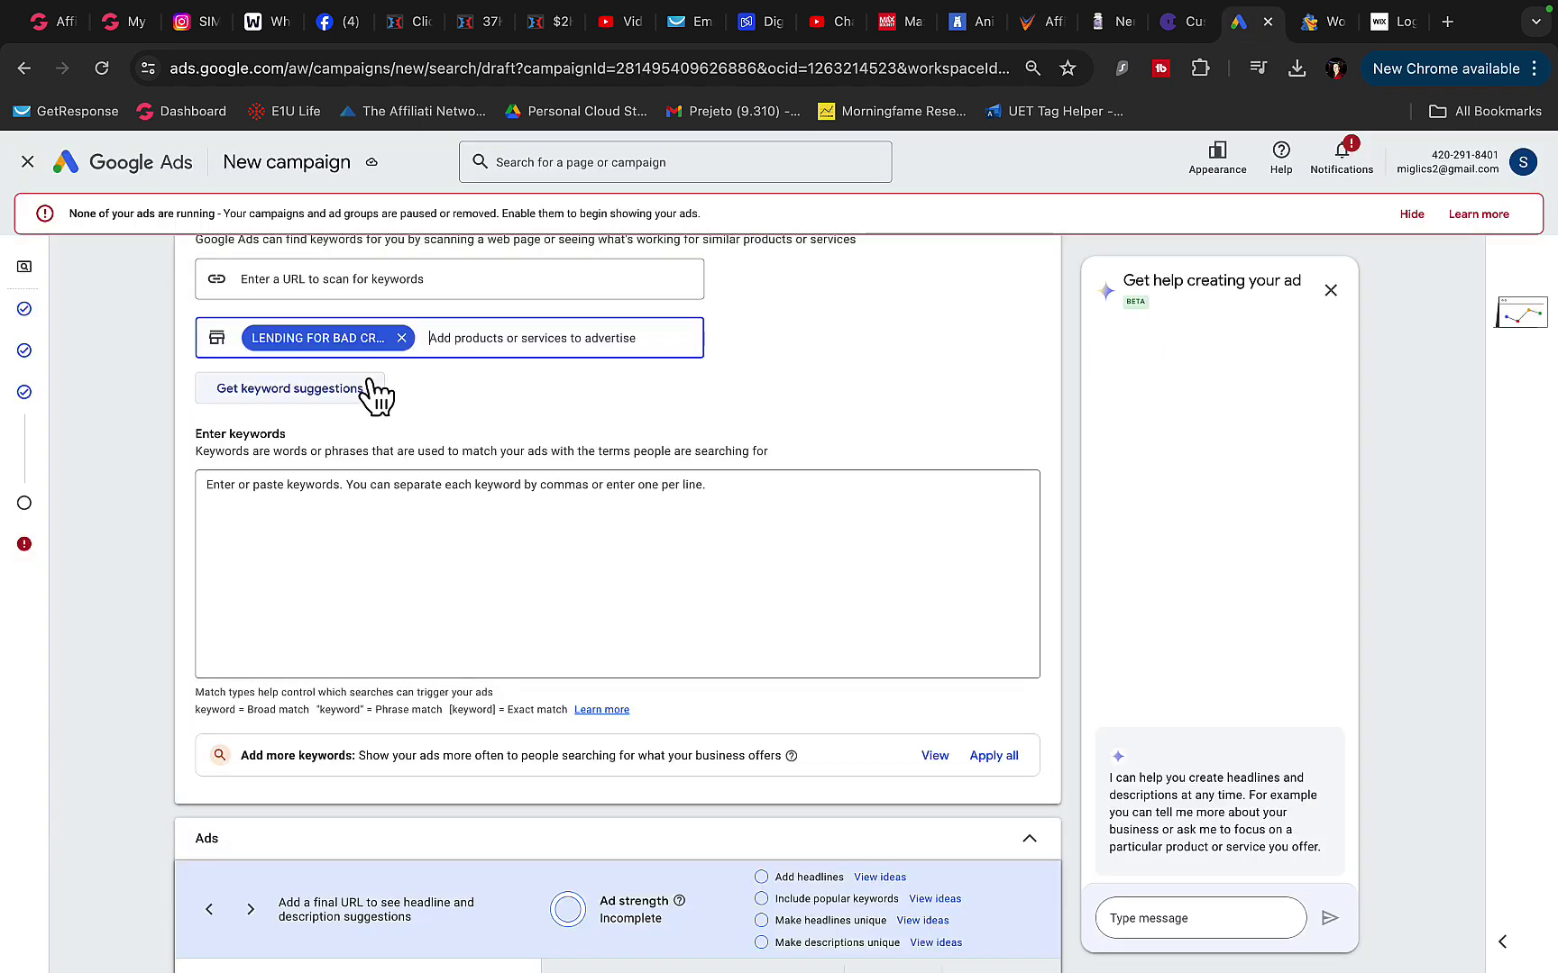
click(369, 389)
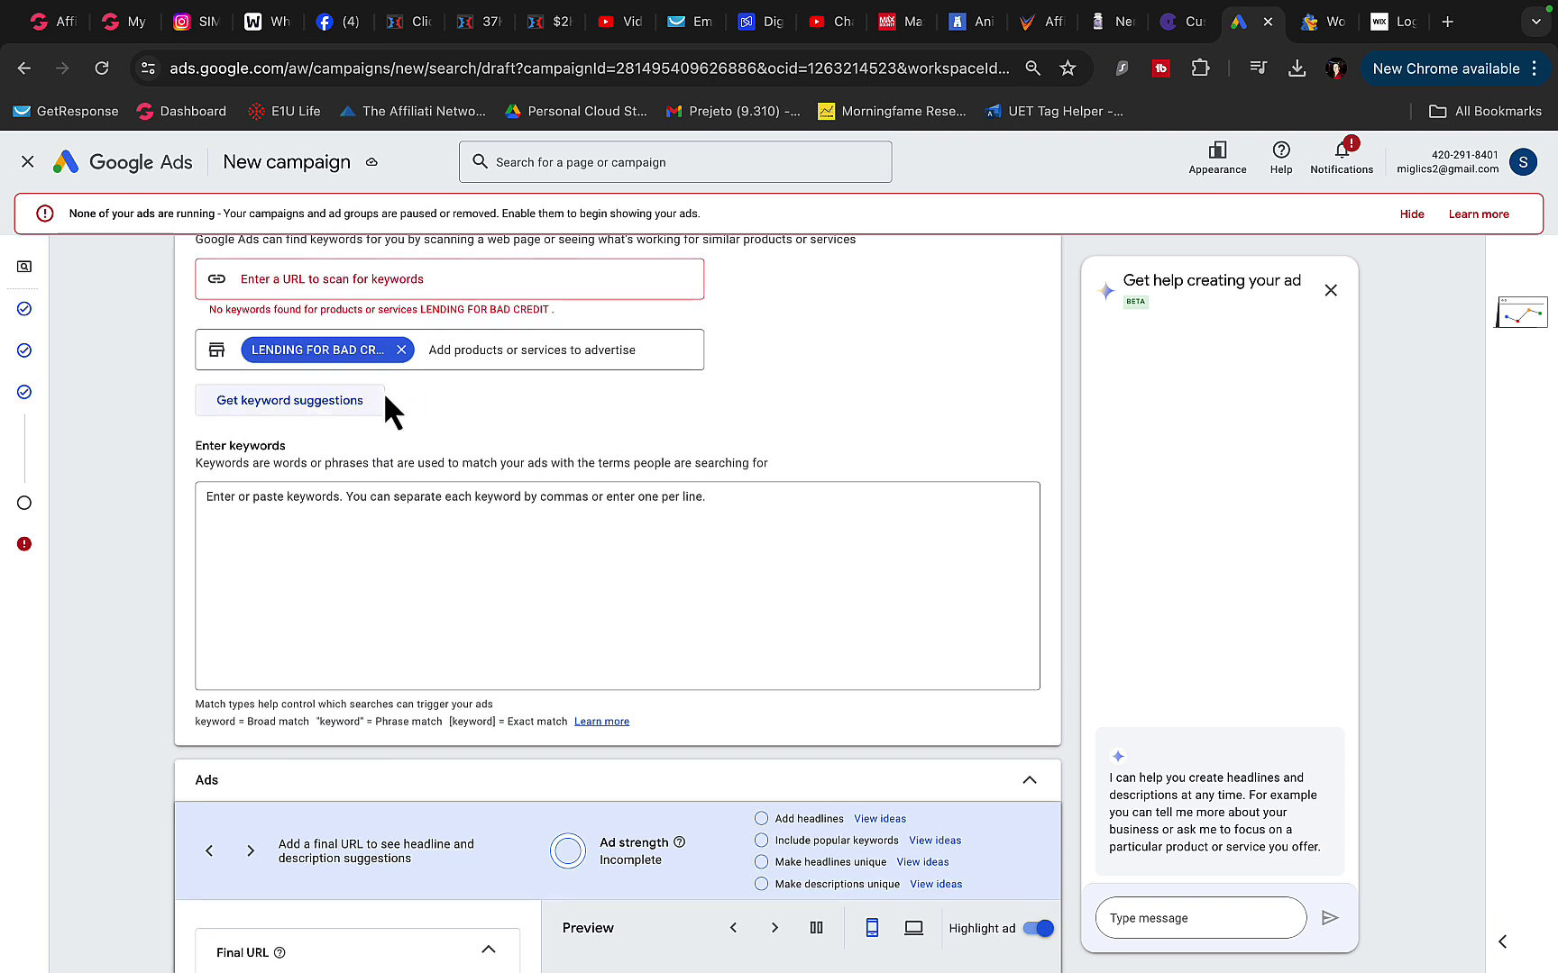
- Replace the offer-title product with 'bad credit loan' and get keyword suggestions for it
click(401, 350)
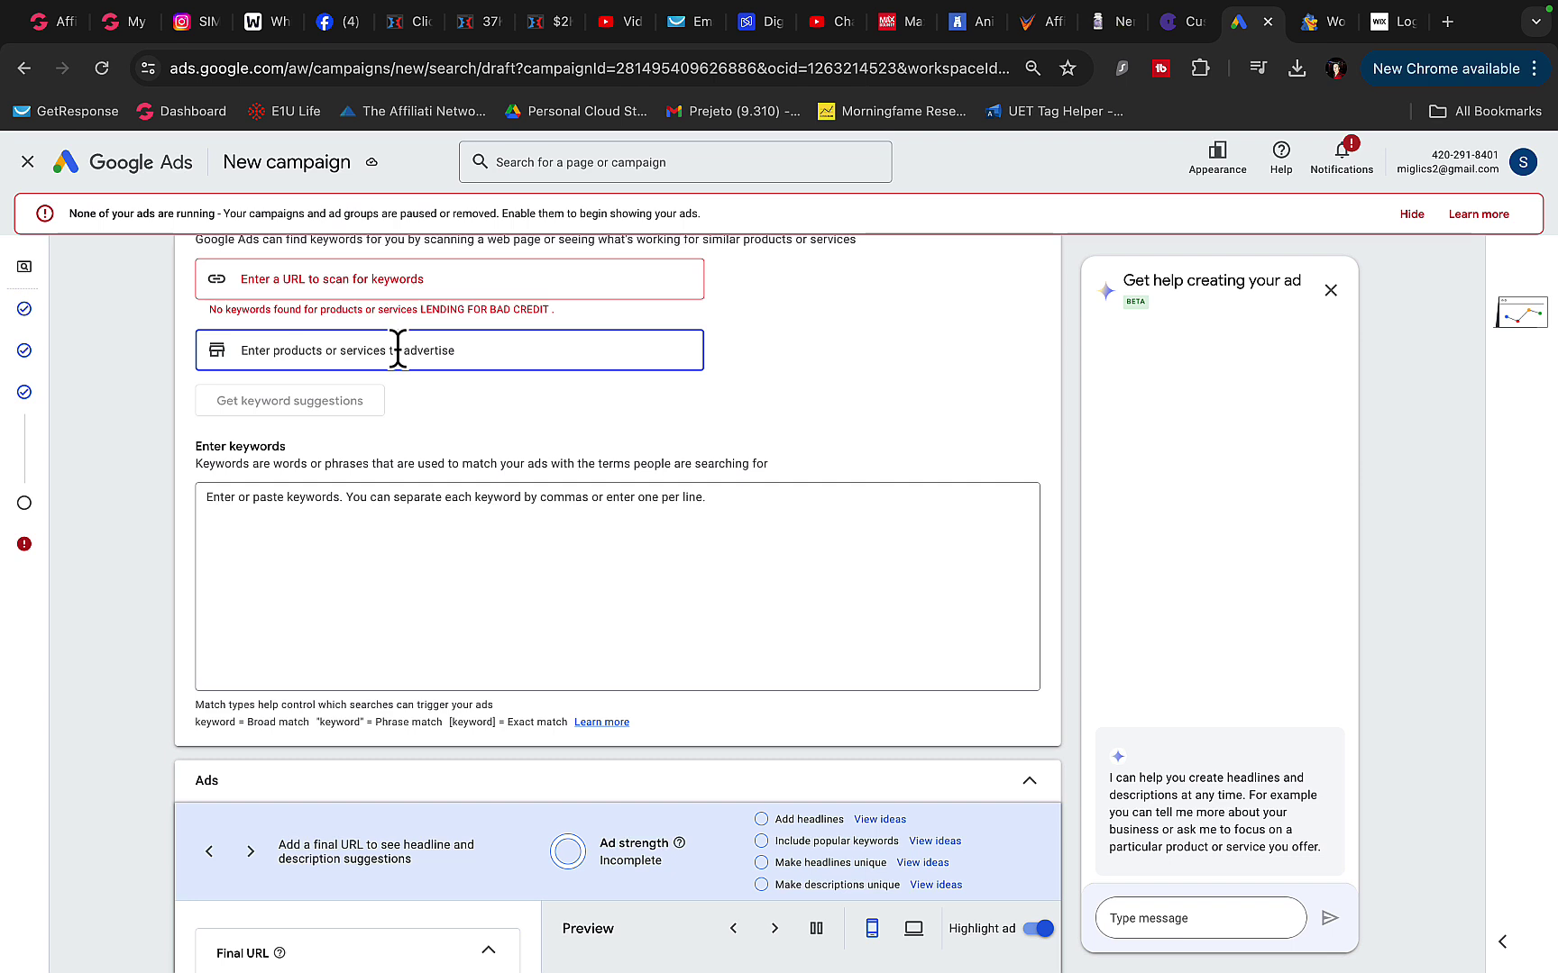
text(get a)
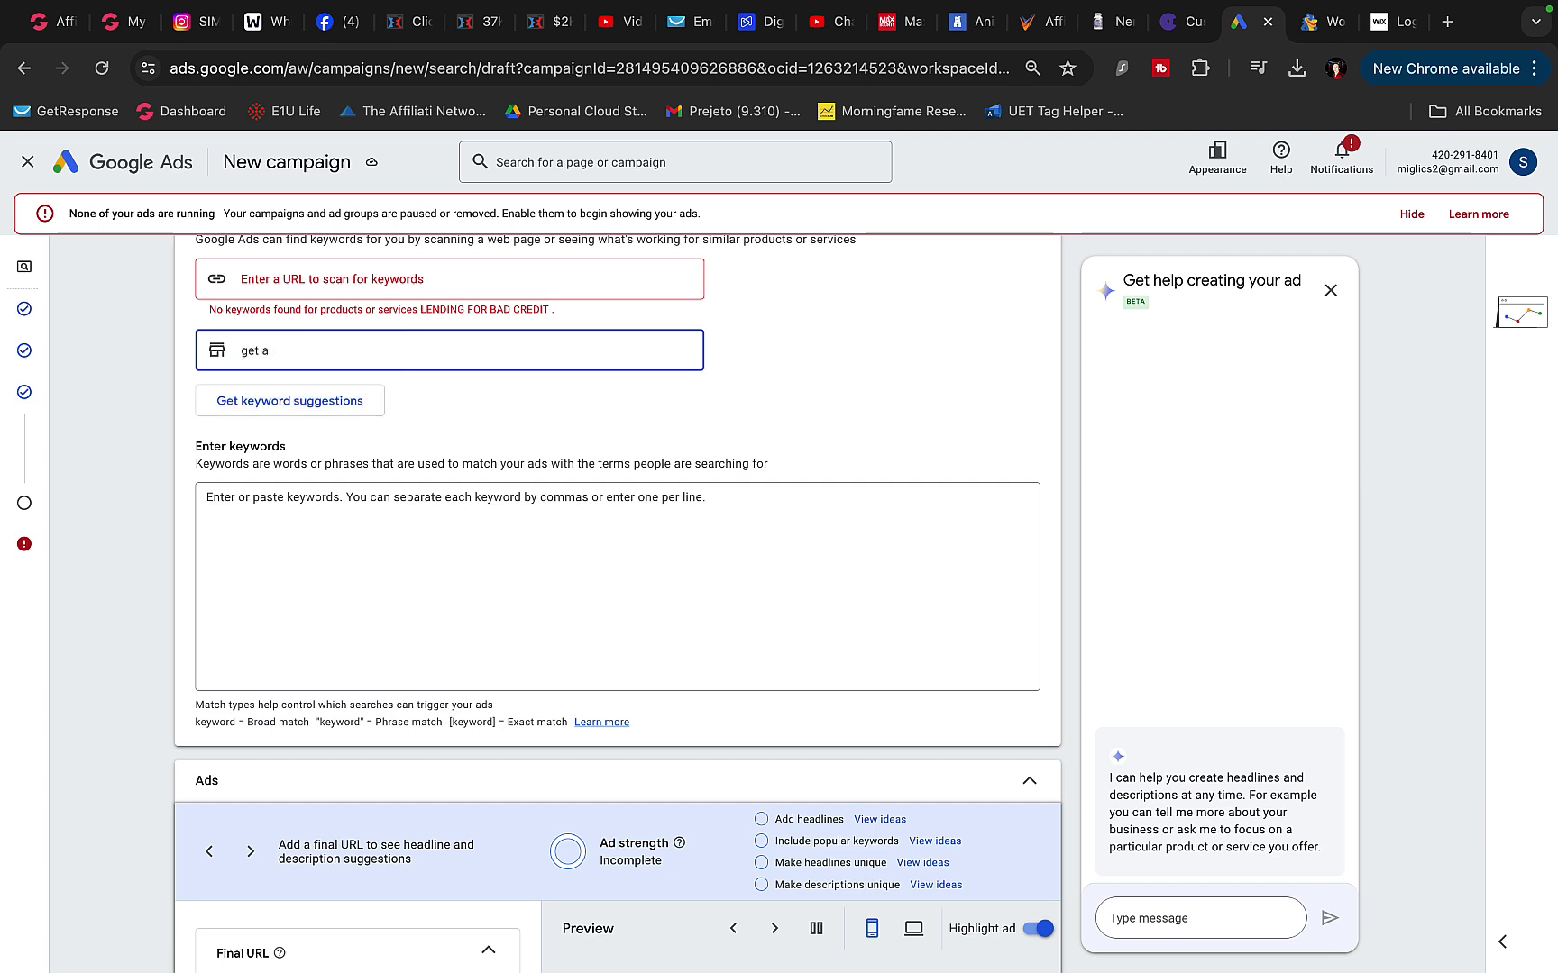
key(BackSpace)
key(BackSpace)
text(bad)
key(Return)
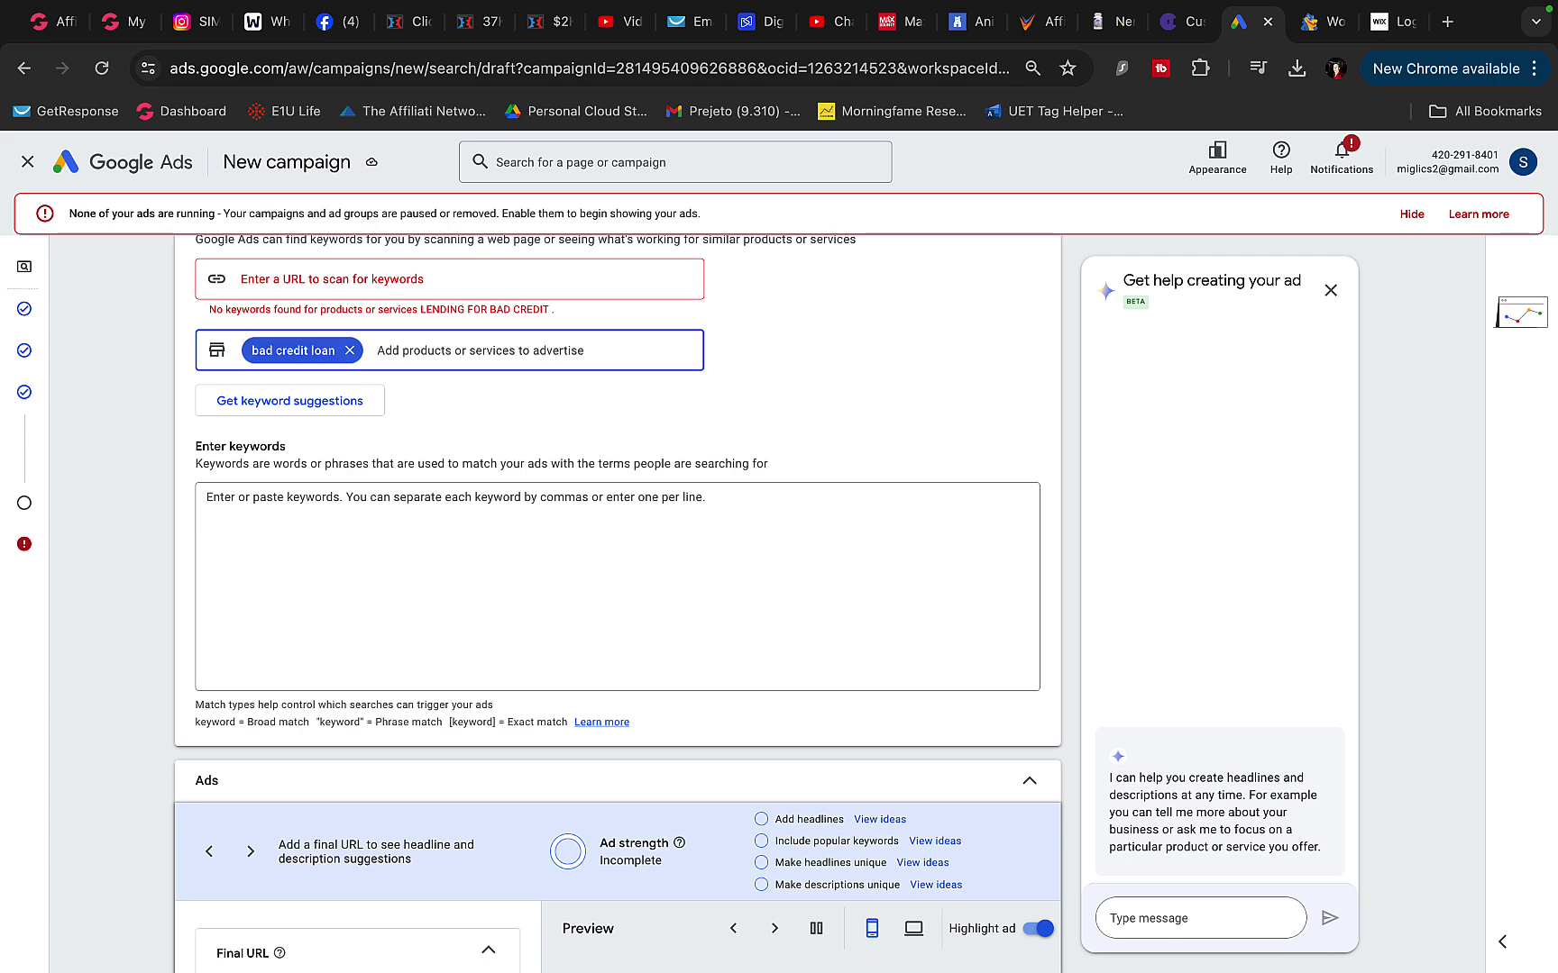
click(379, 407)
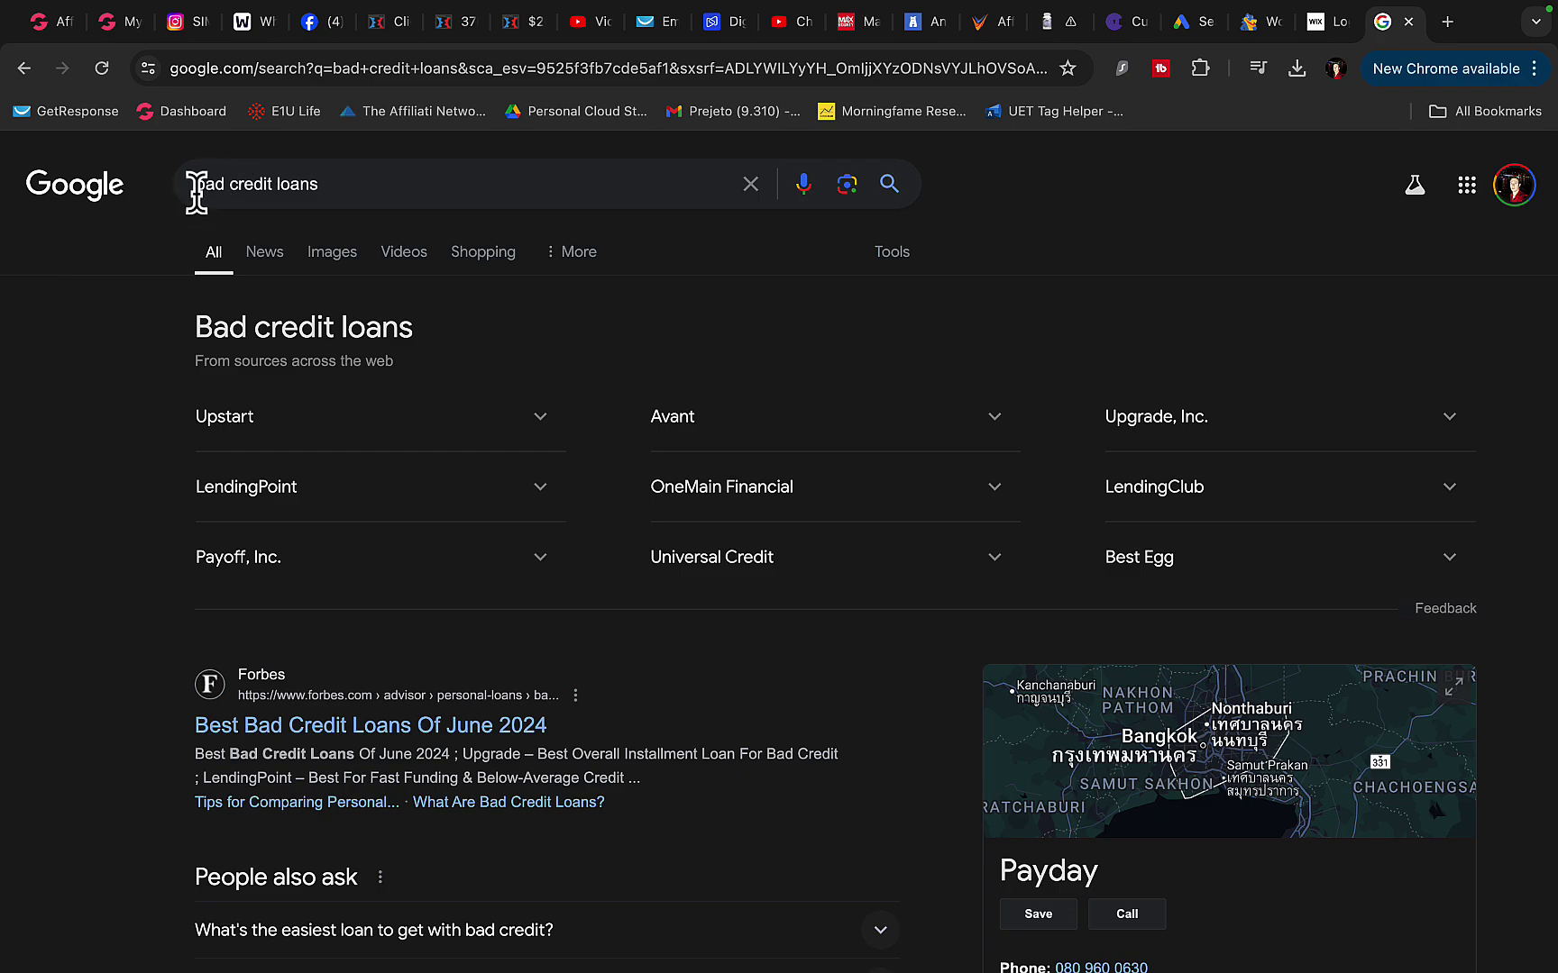
- Scroll through the 'bad credit loans' results to the related searches and sponsored lender ads
drag(339, 183, 118, 181)
scroll(189, 336, down, 10)
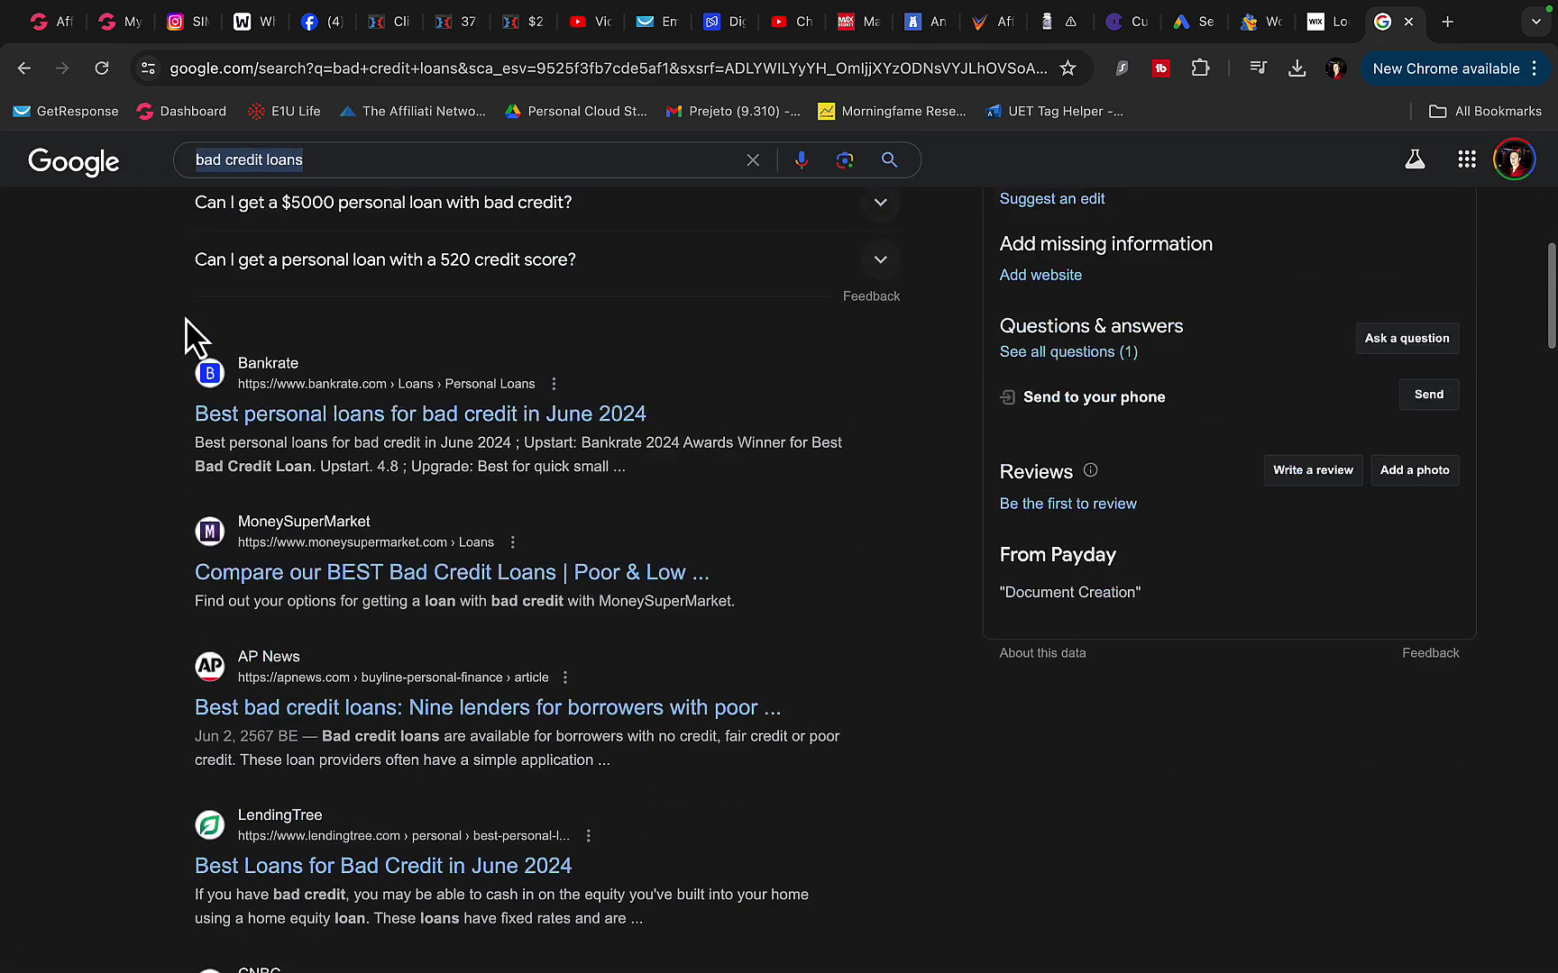
scroll(187, 335, down, 10)
scroll(186, 336, up, 14)
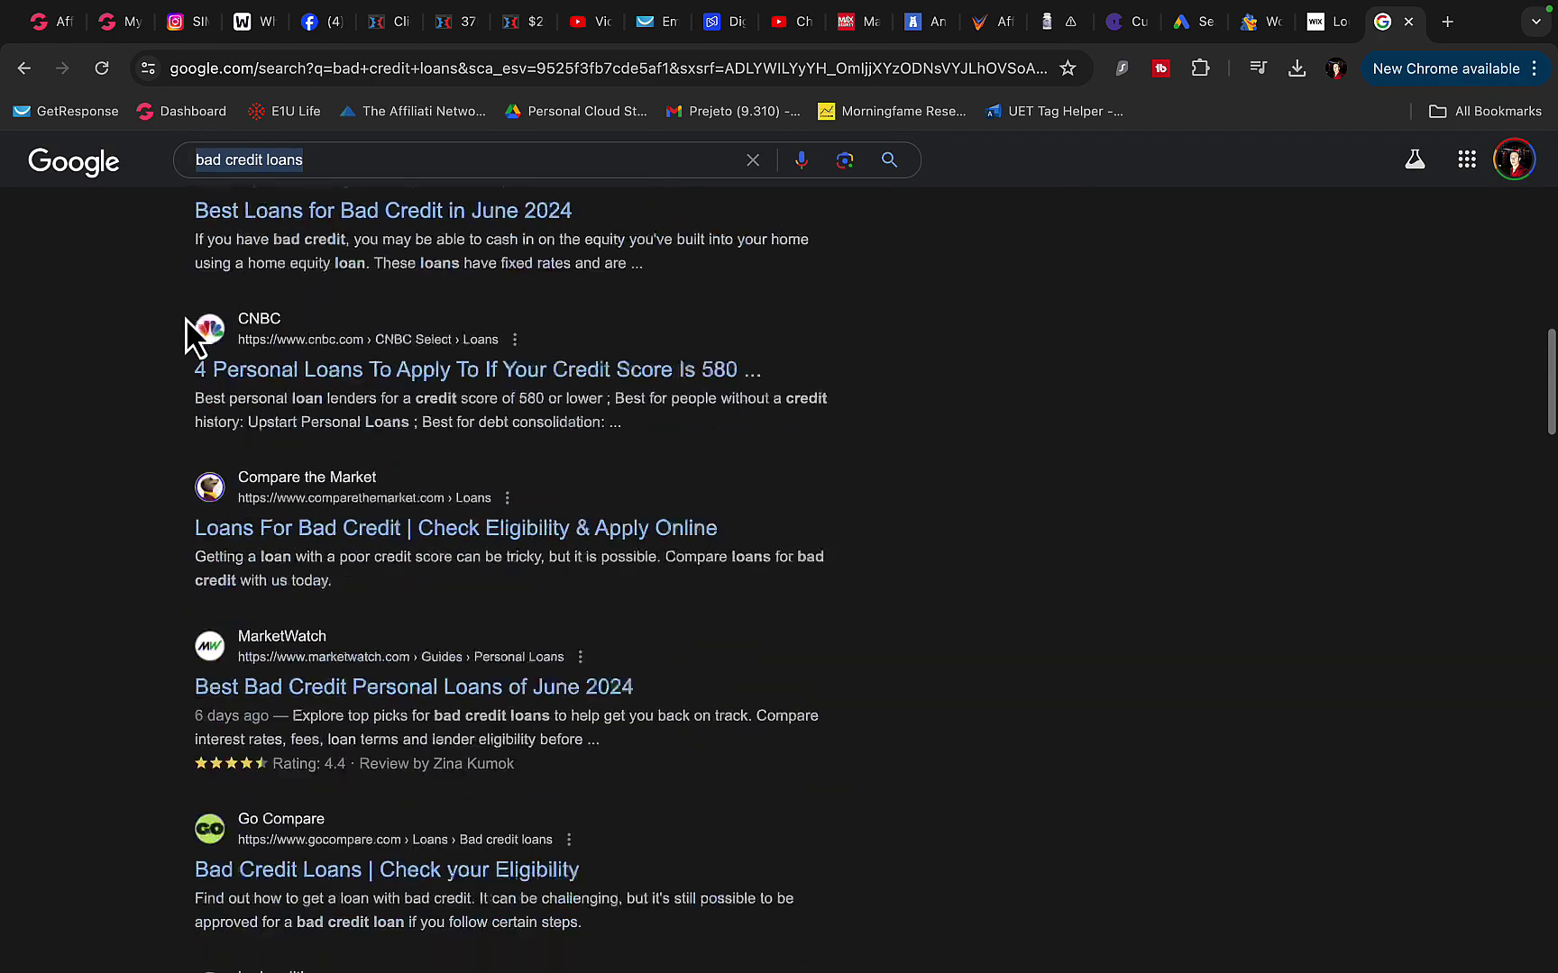
scroll(186, 335, up, 6)
scroll(187, 335, down, 15)
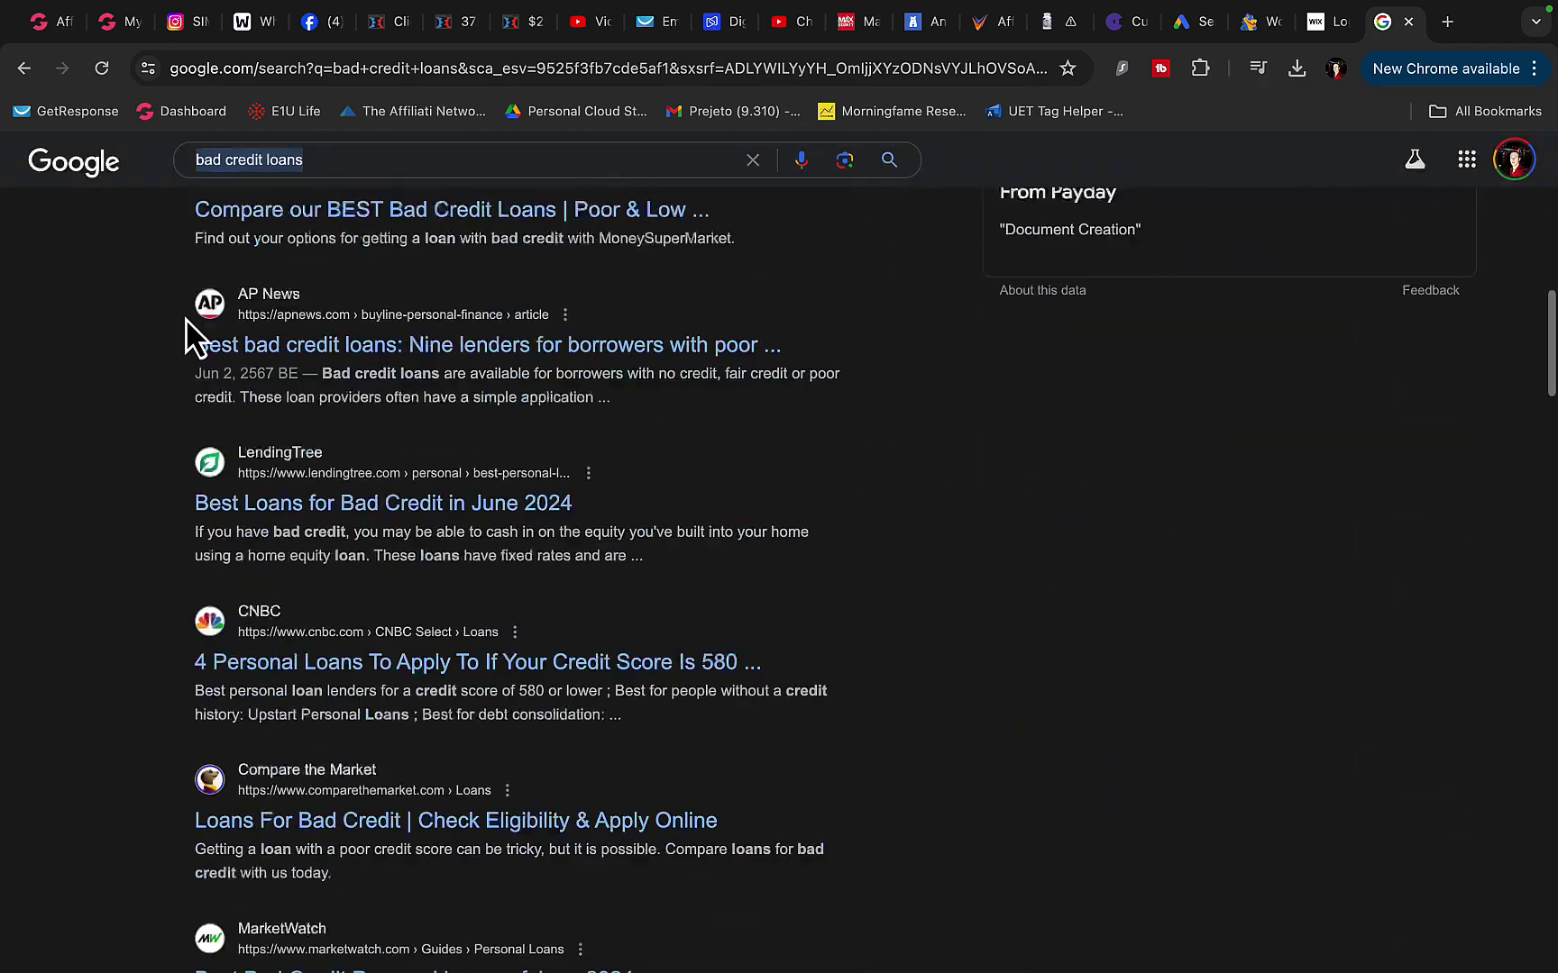
scroll(186, 335, down, 18)
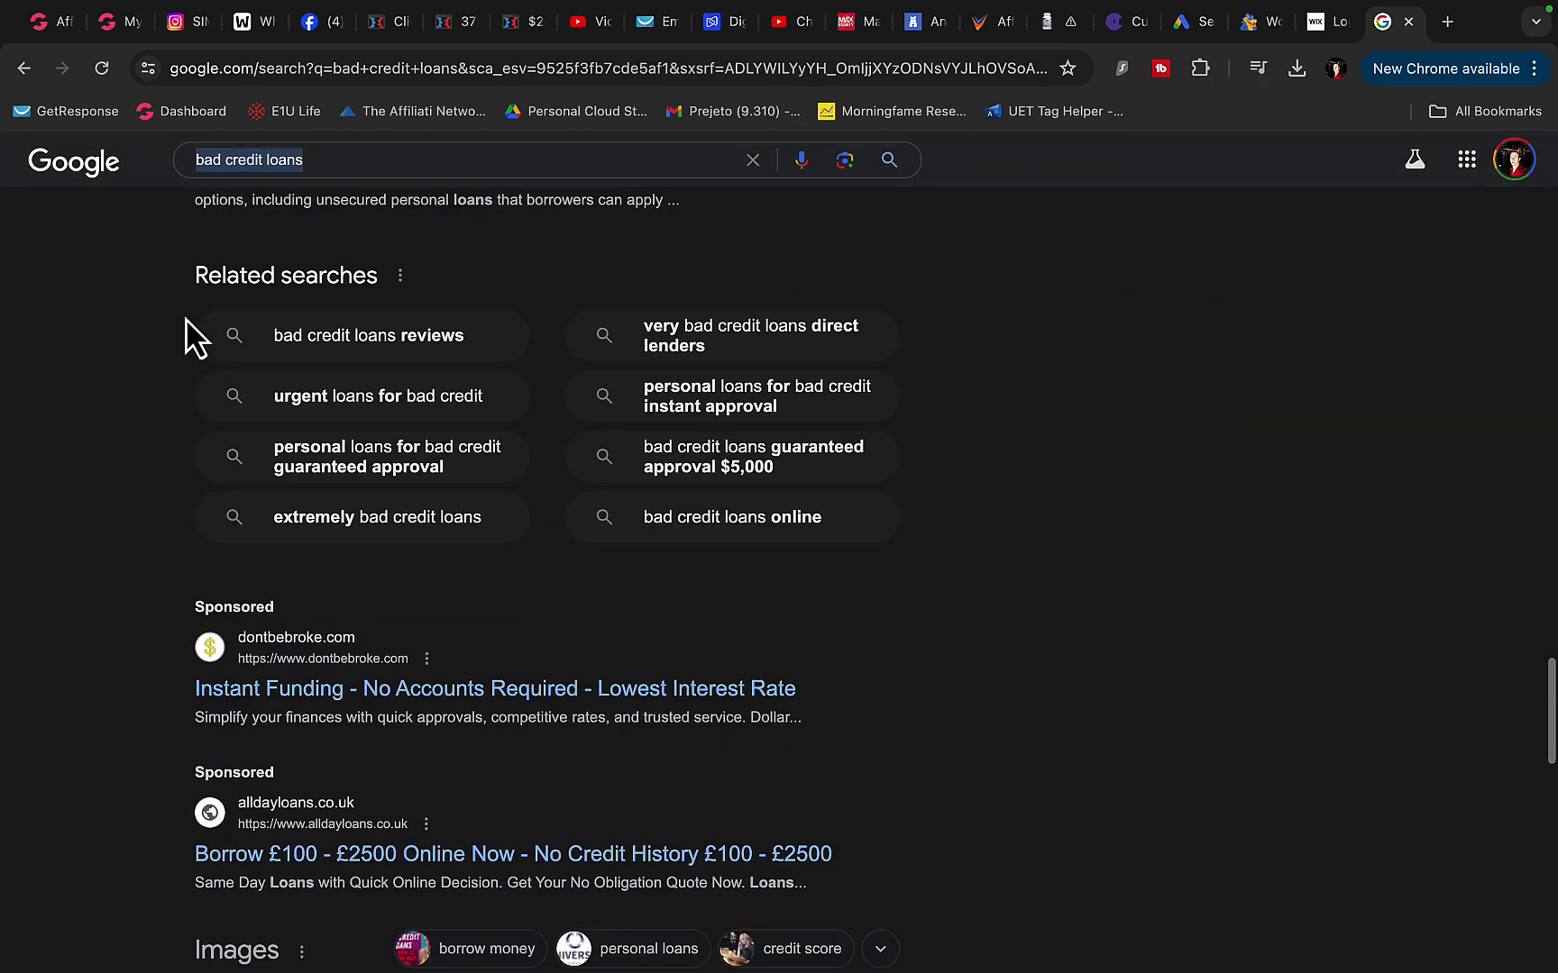
click(200, 274)
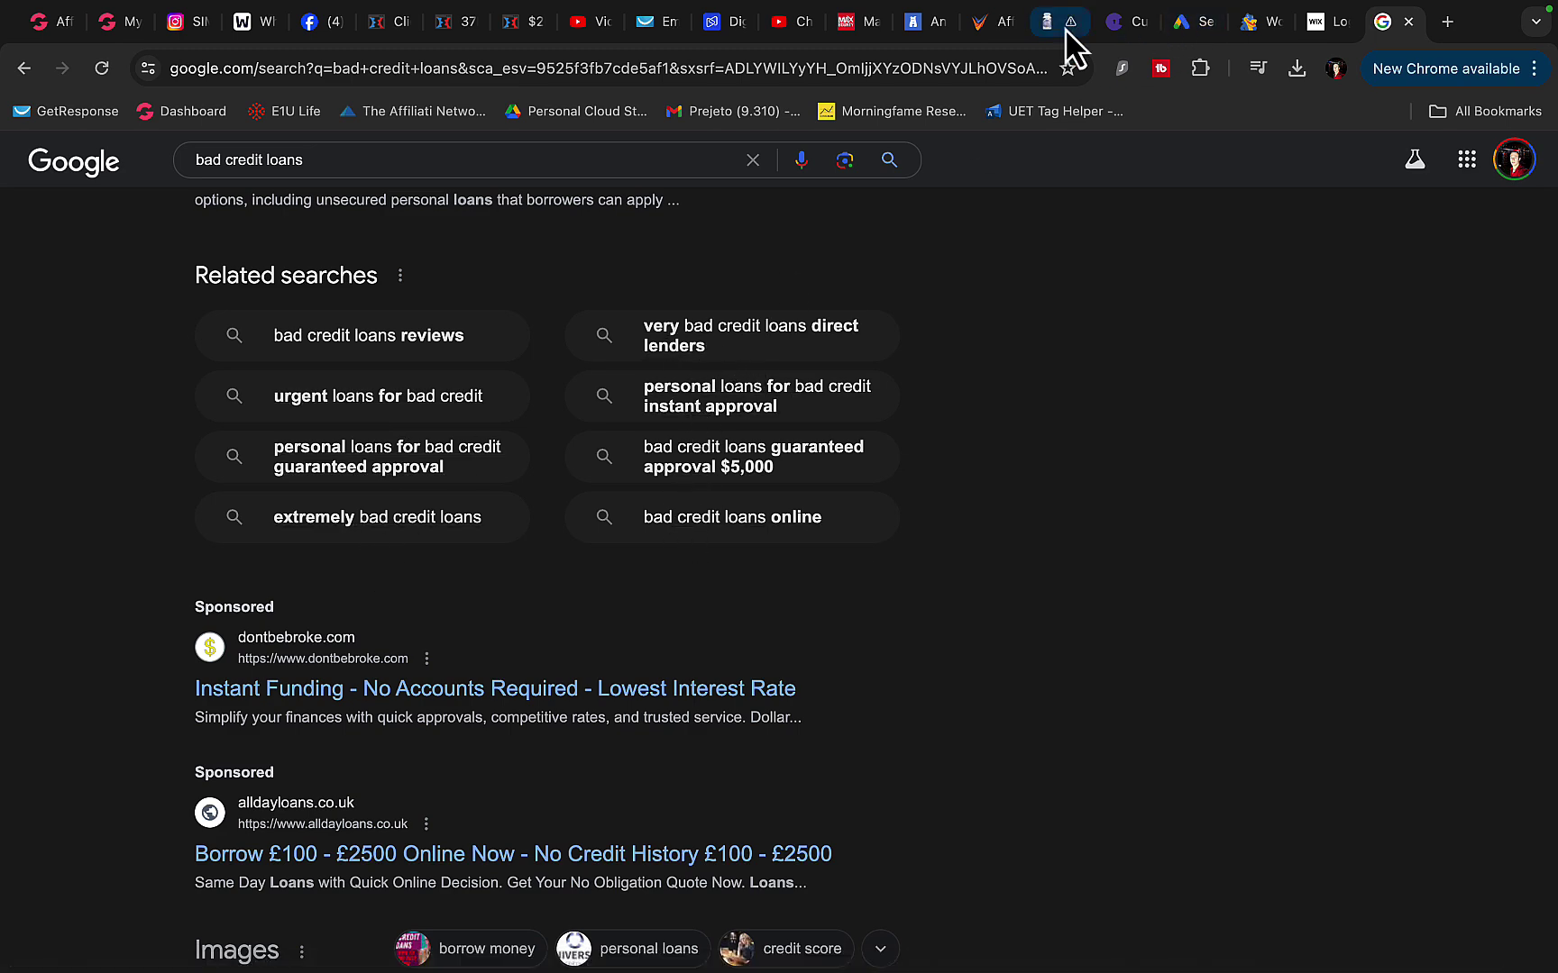
- Review the campaign's empty Final URL, headlines and sitelinks, then its 'loans' and 'personal loans' keywords
click(1197, 24)
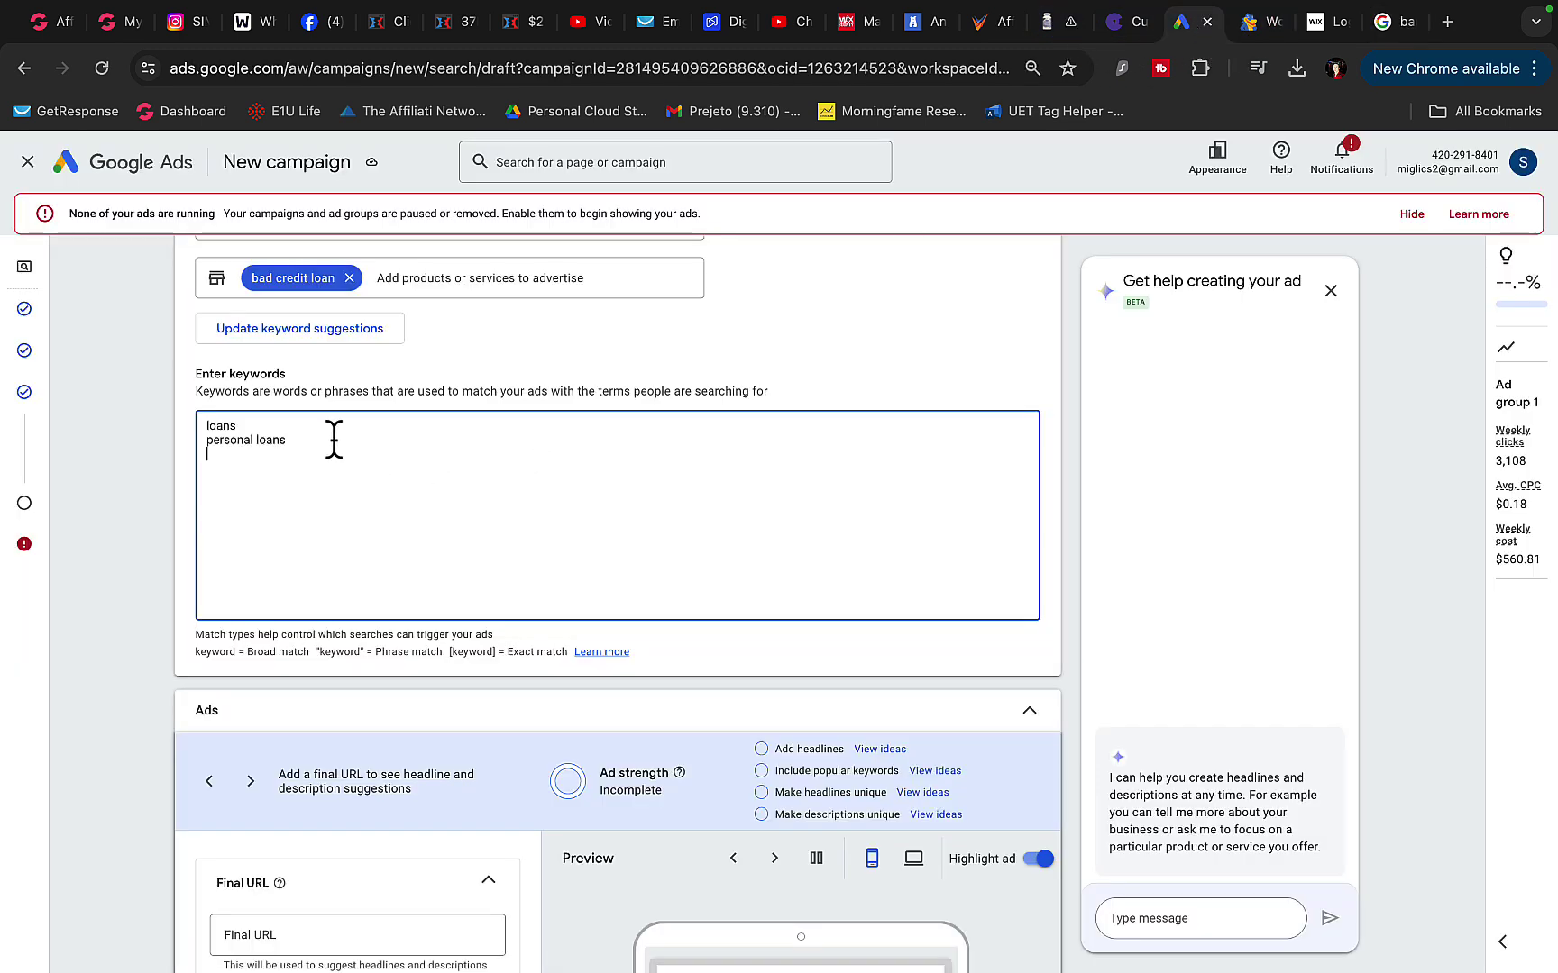
scroll(230, 485, down, 3)
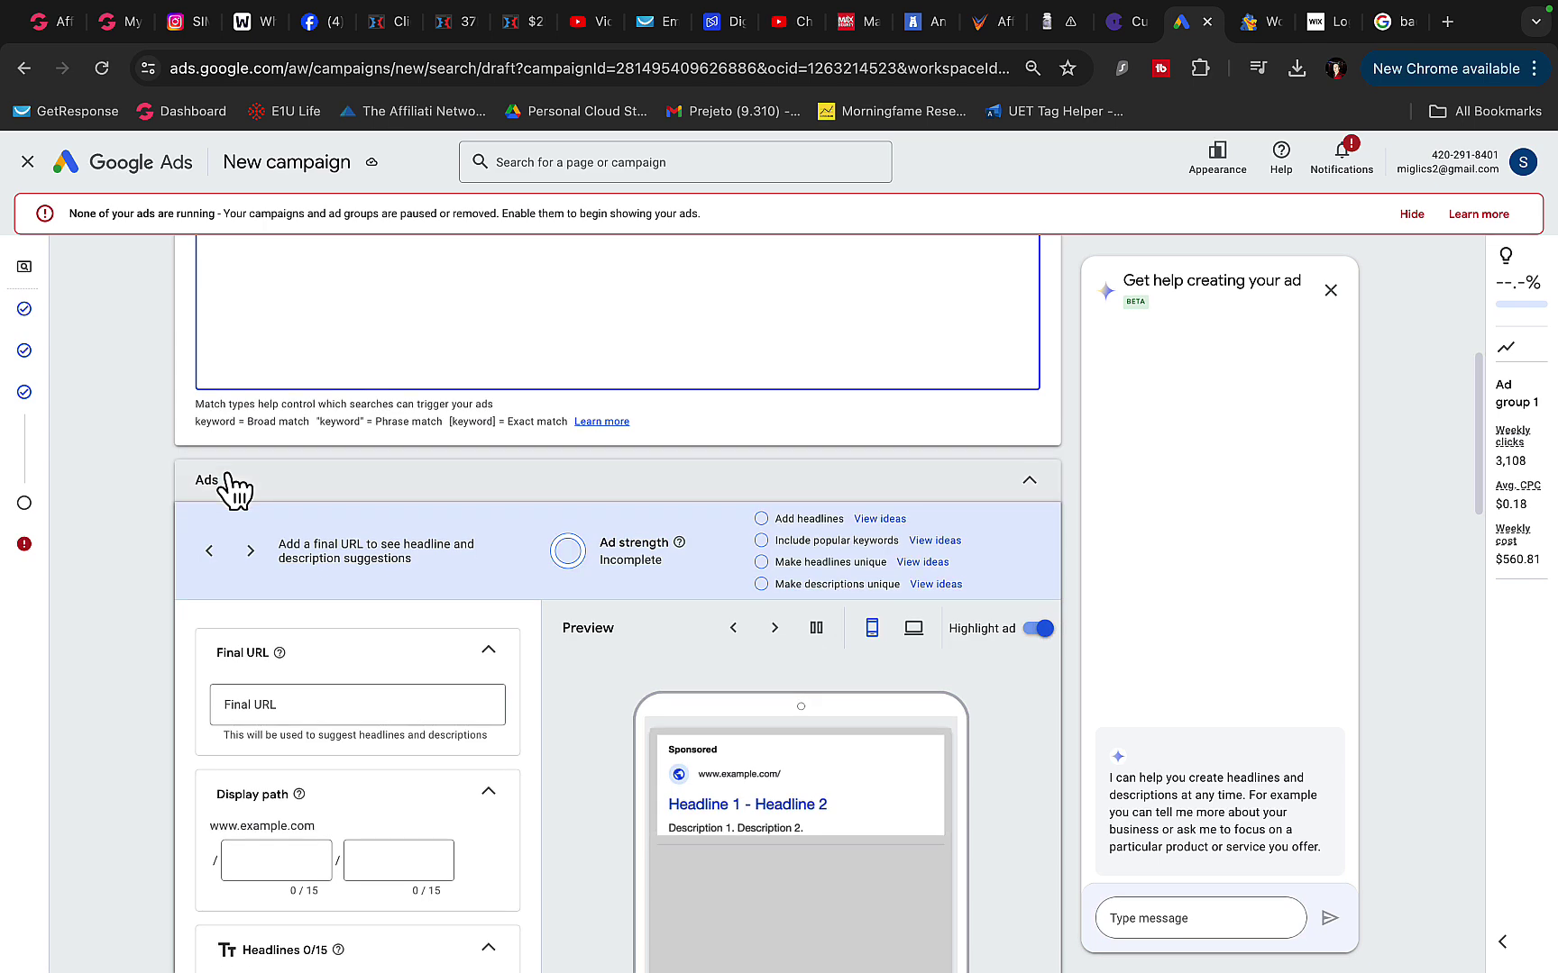
scroll(230, 487, down, 2)
click(254, 526)
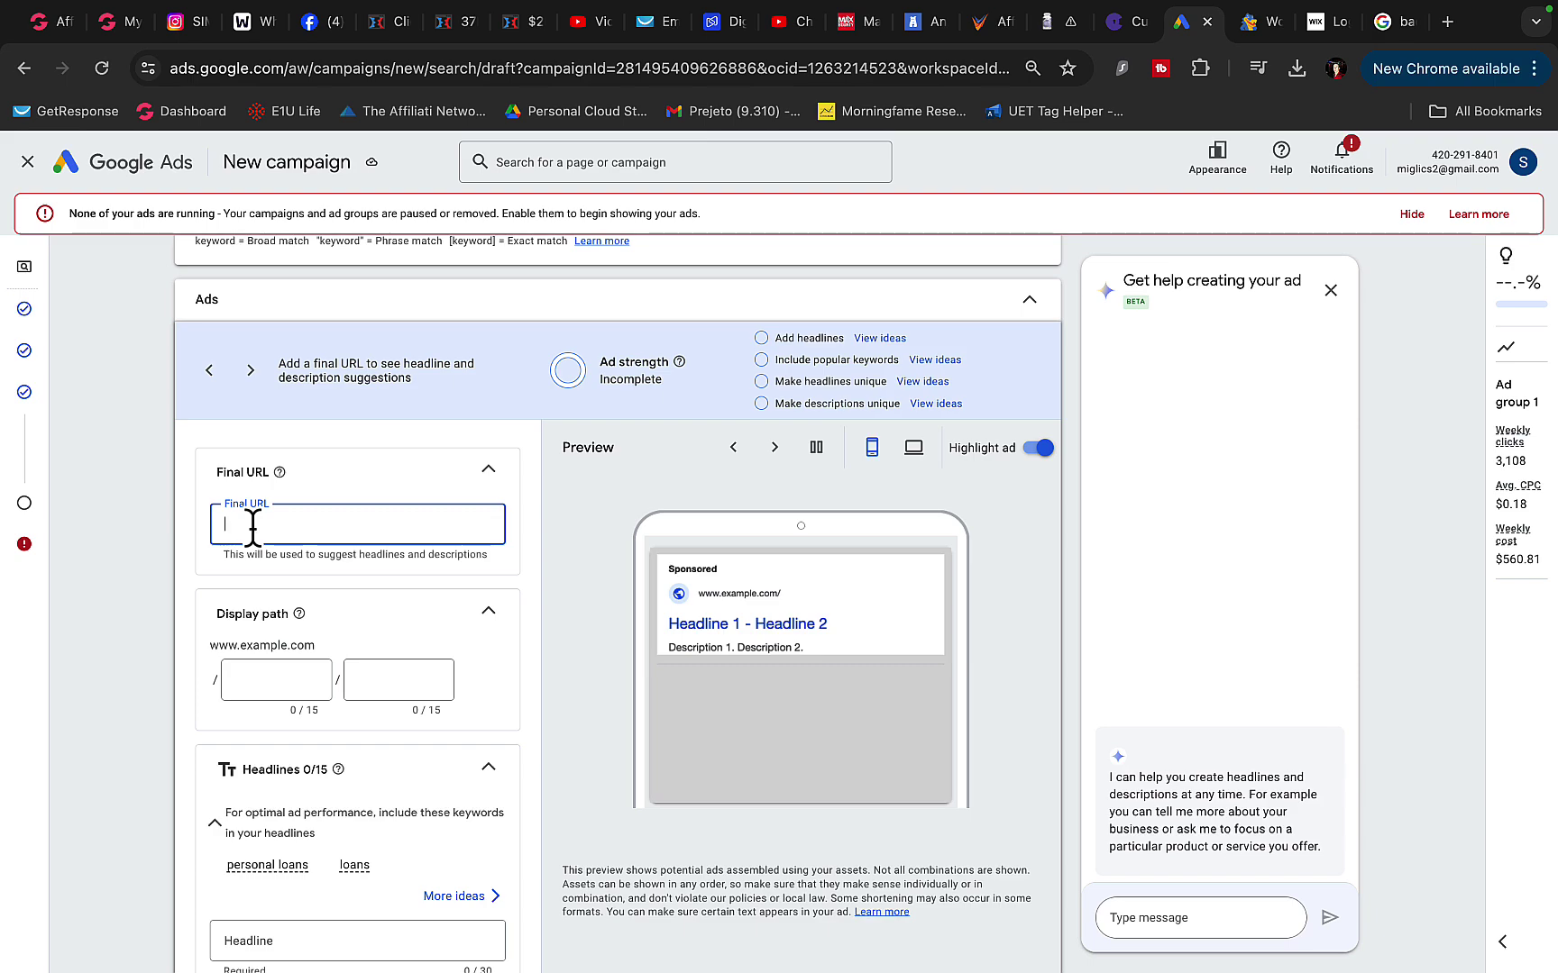
scroll(252, 505, down, 15)
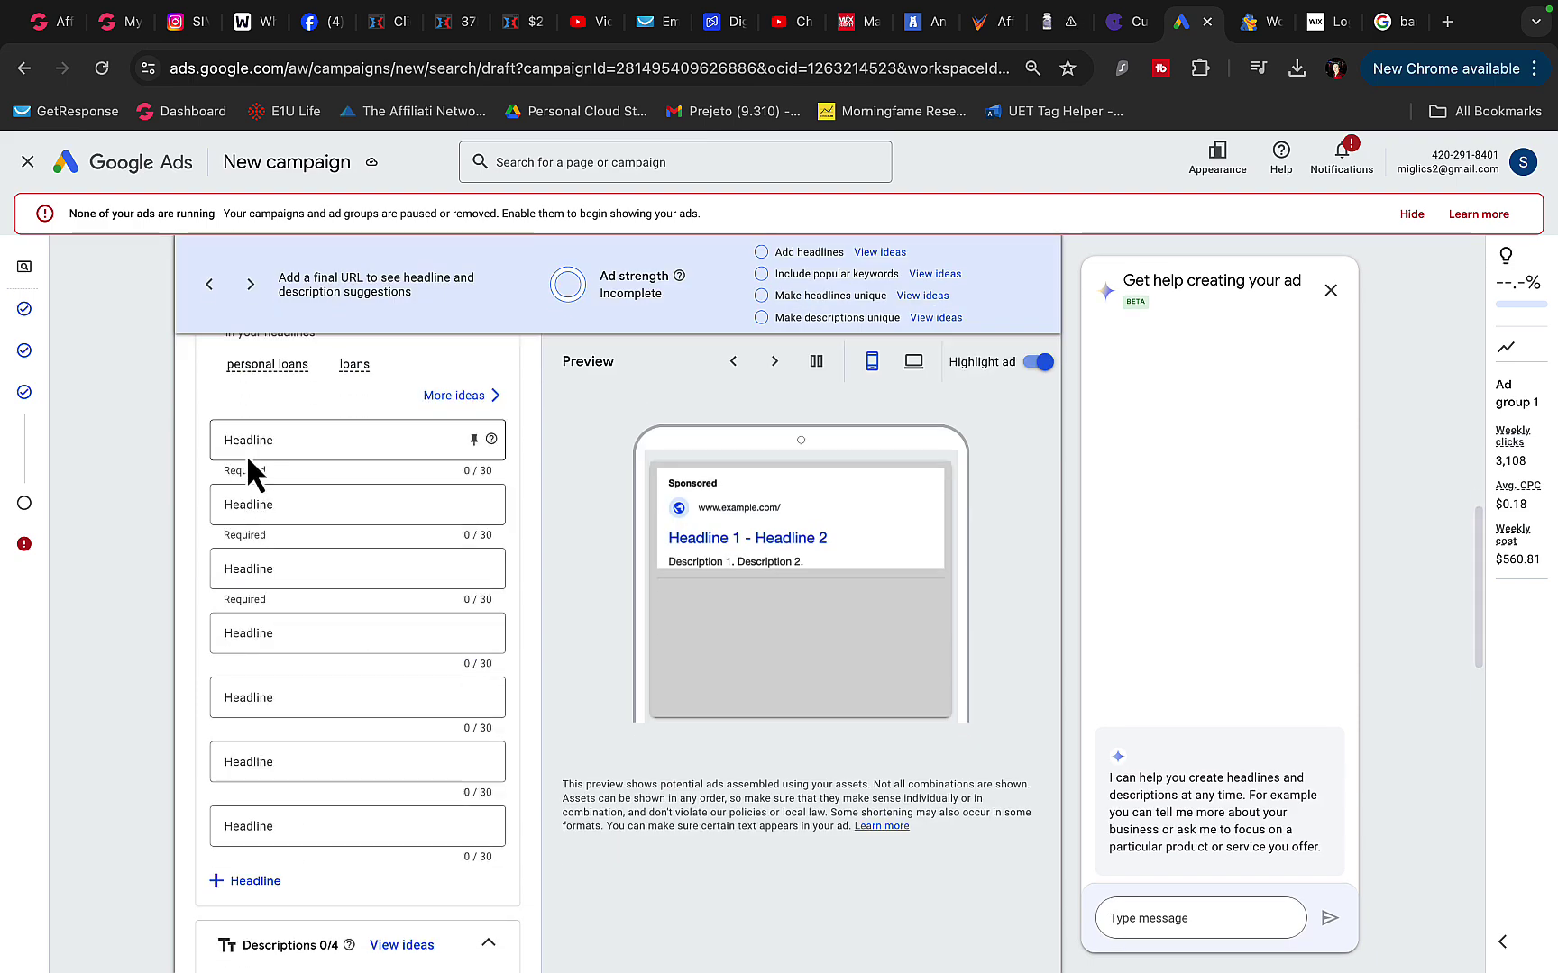
scroll(246, 478, down, 4)
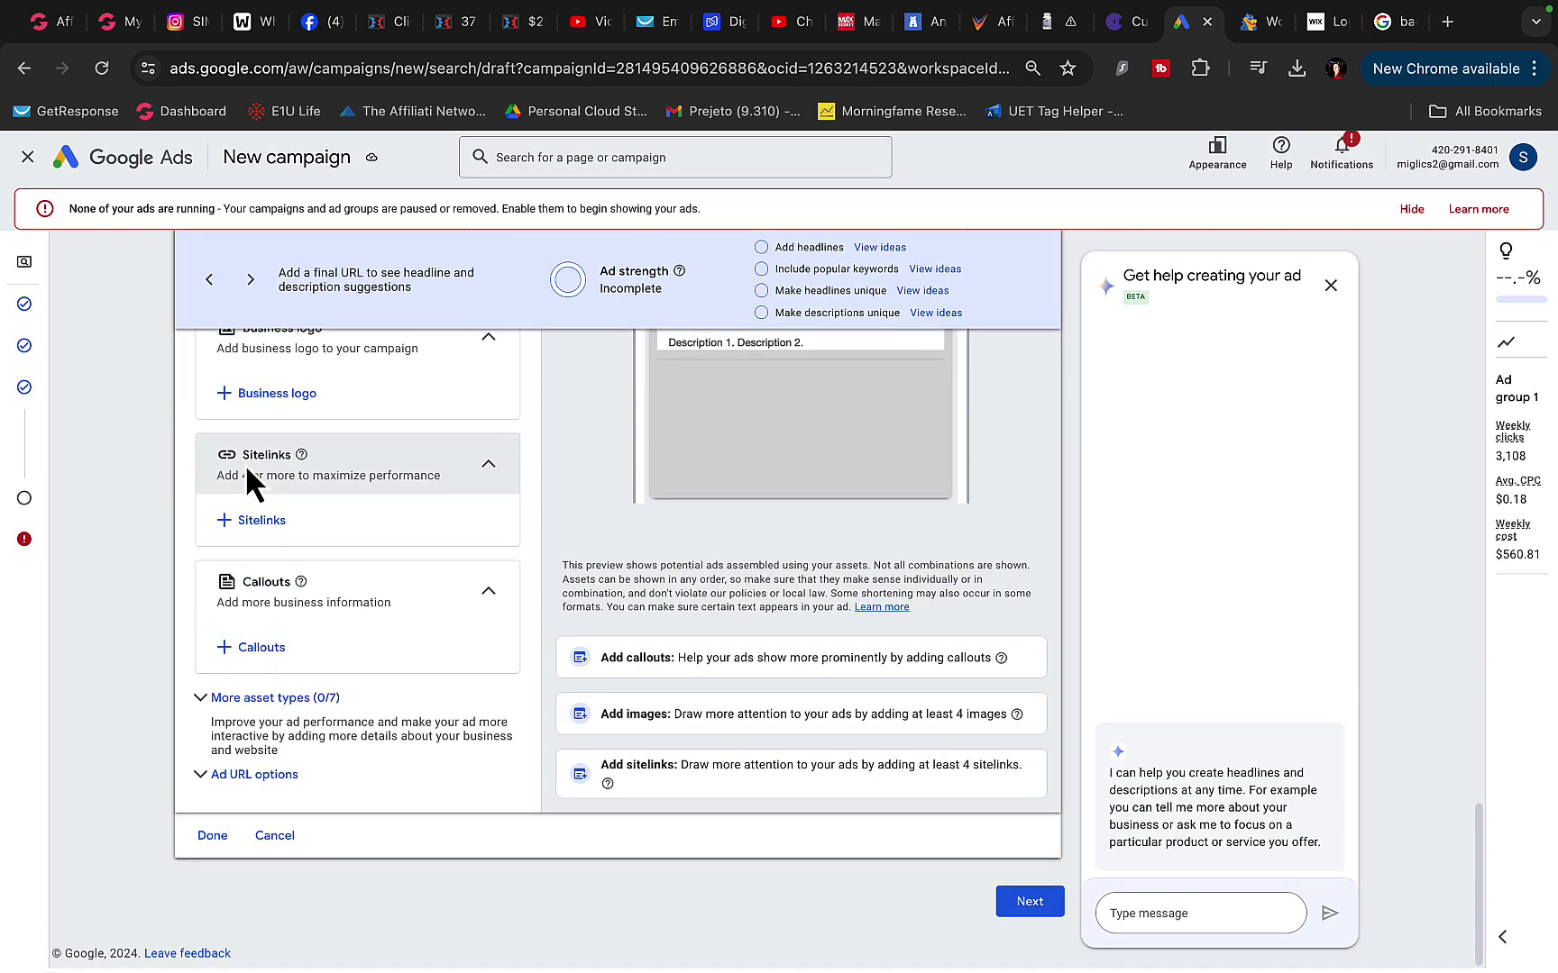
scroll(624, 478, up, 15)
scroll(621, 467, up, 10)
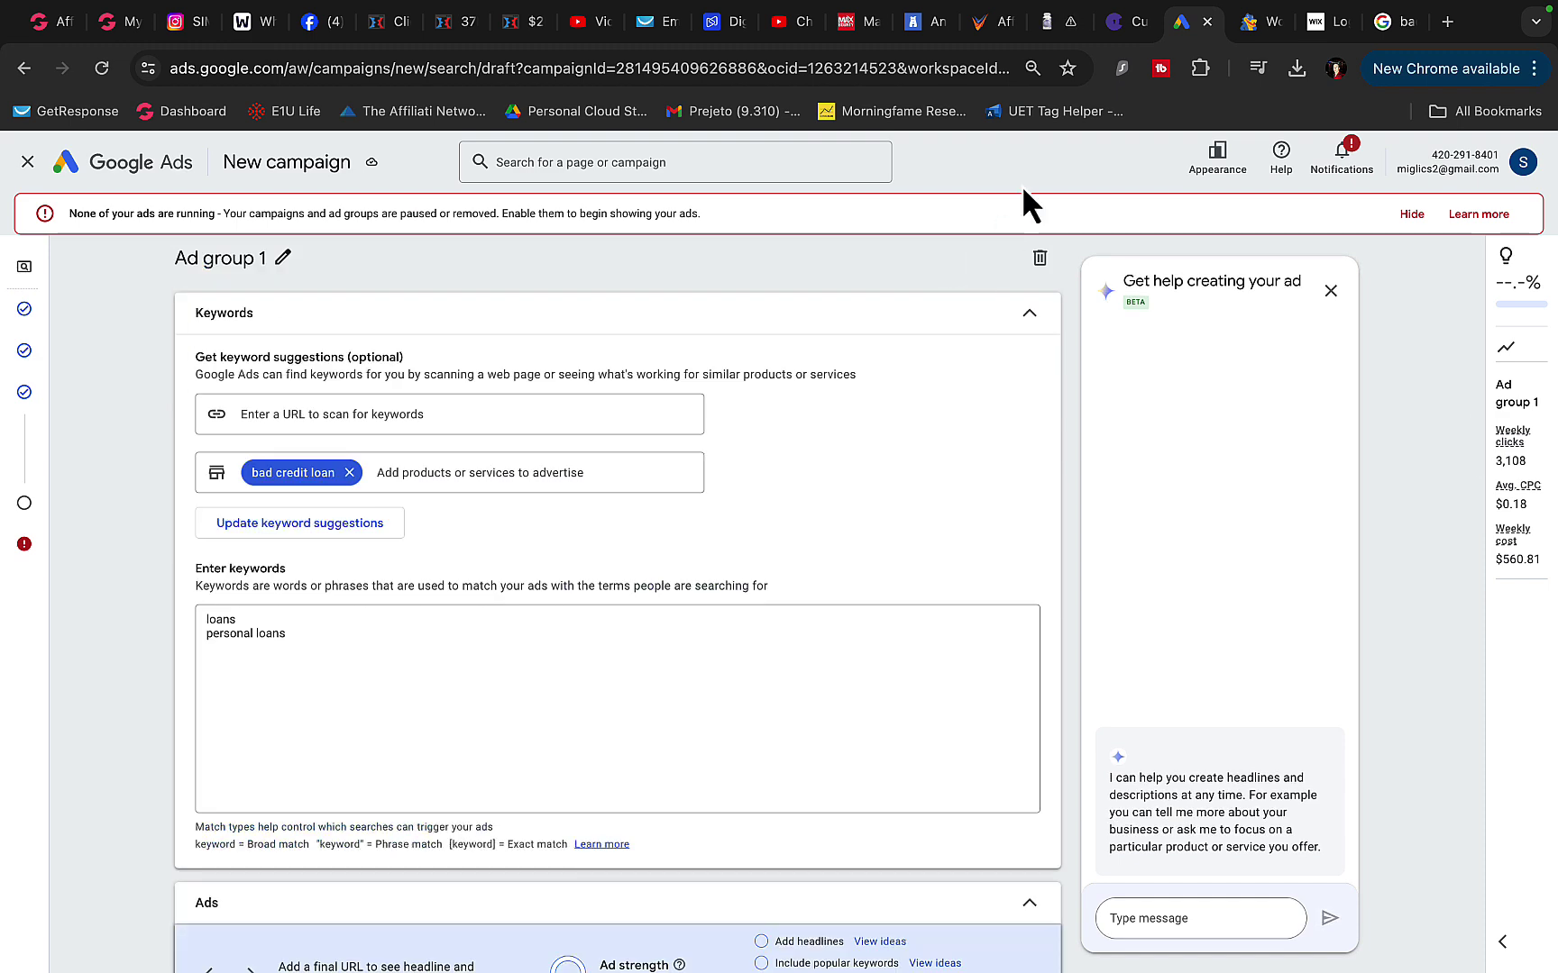
- Show GetResponse's Manage autoresponders list, sorted by Delivered with 'video 2 & 3' at 5,211
click(649, 29)
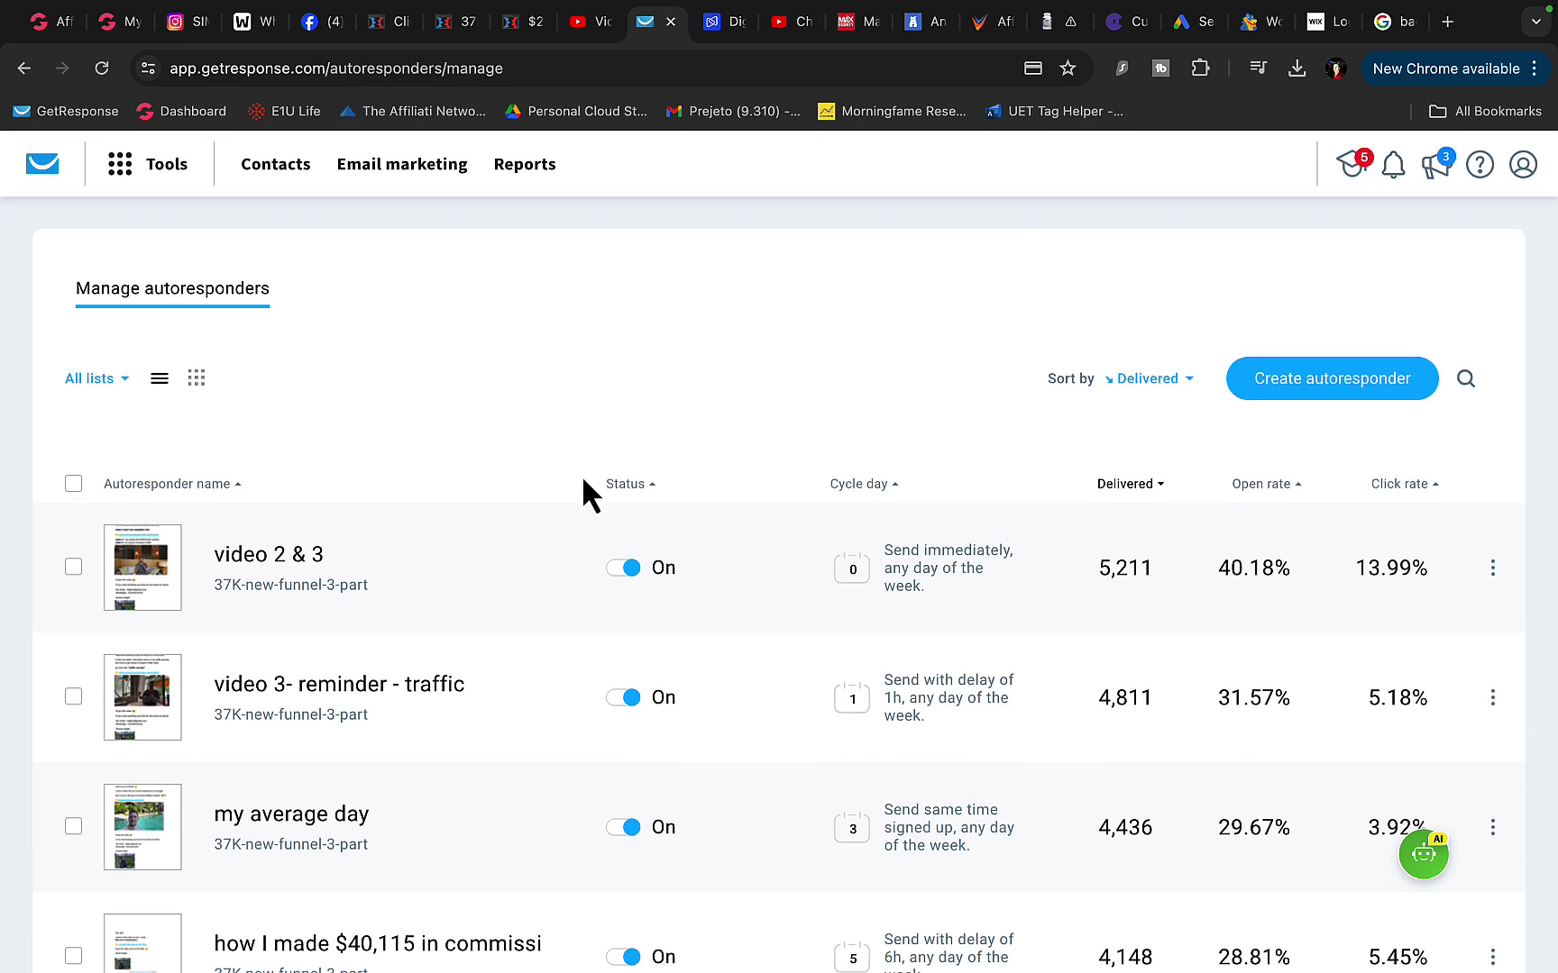